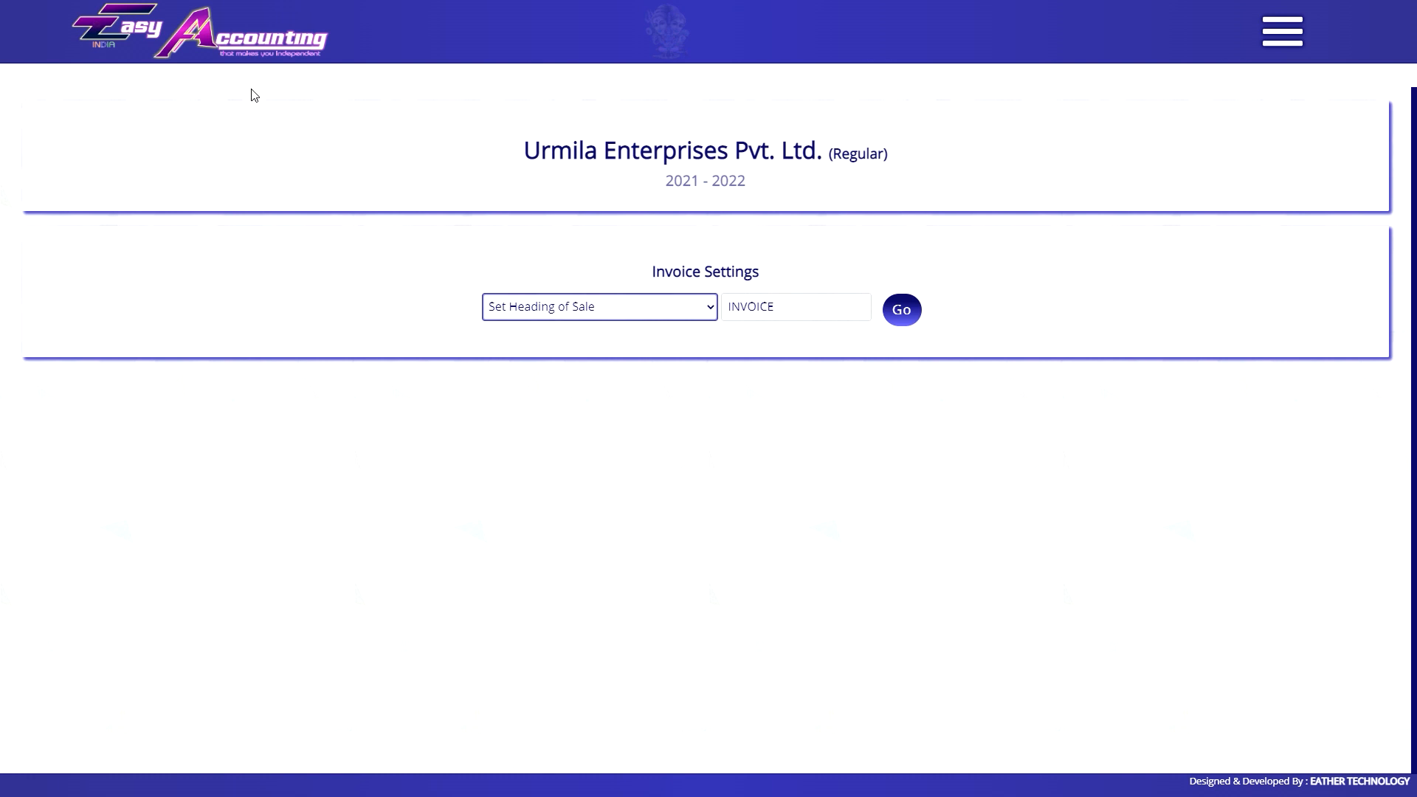
# Go to Invoice Settings and select the Set Heading of Sale setting.
pyautogui.click(1299, 30)
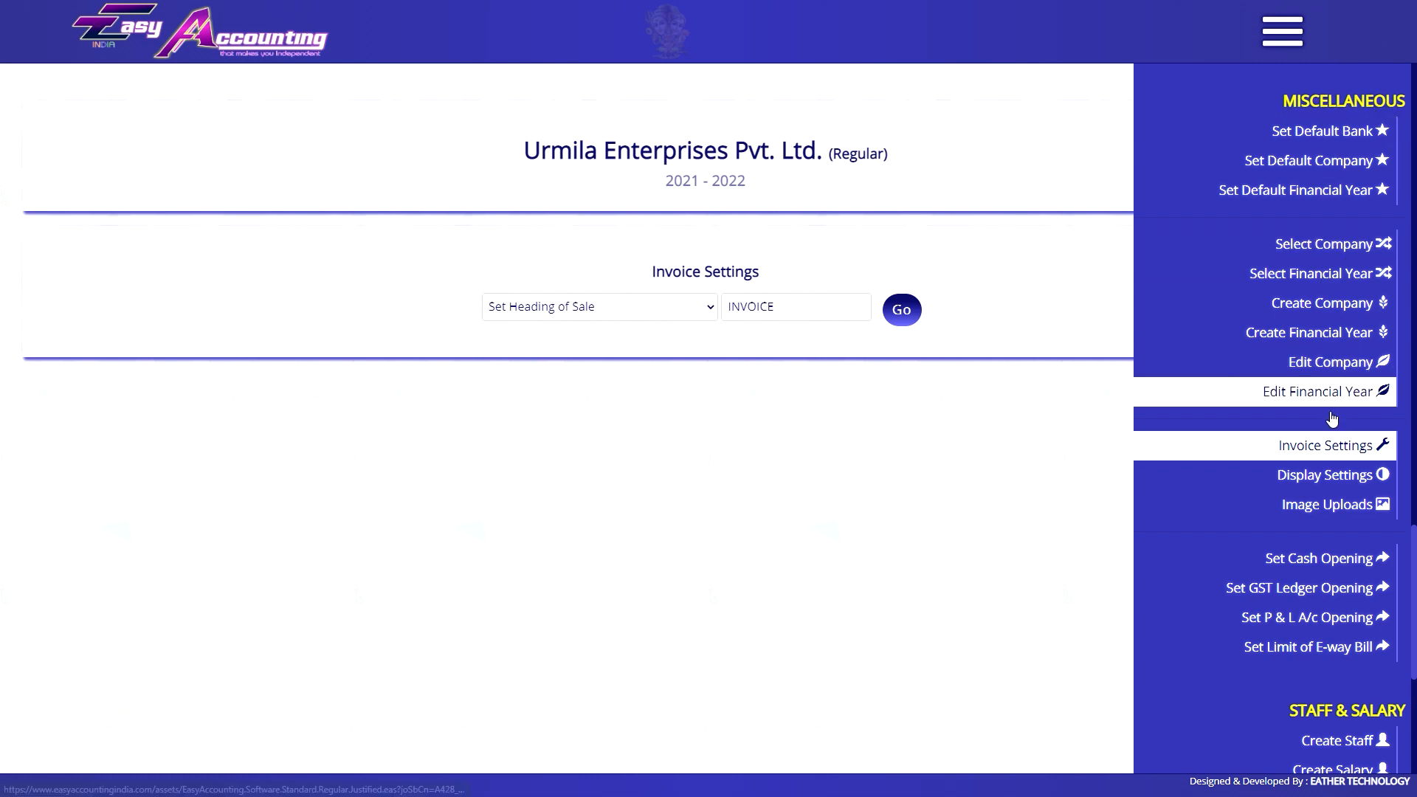
pyautogui.click(1299, 446)
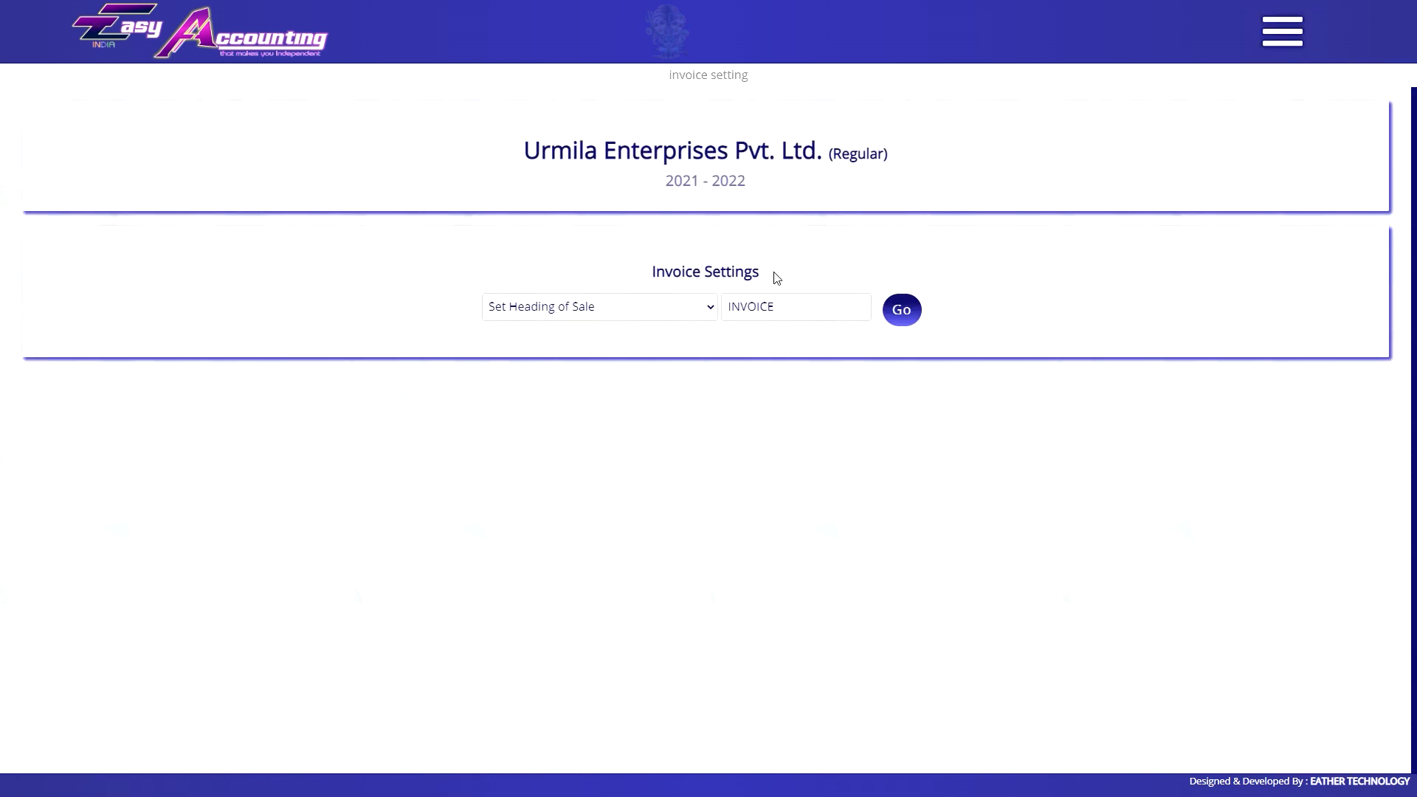
pyautogui.click(561, 316)
pyautogui.click(601, 306)
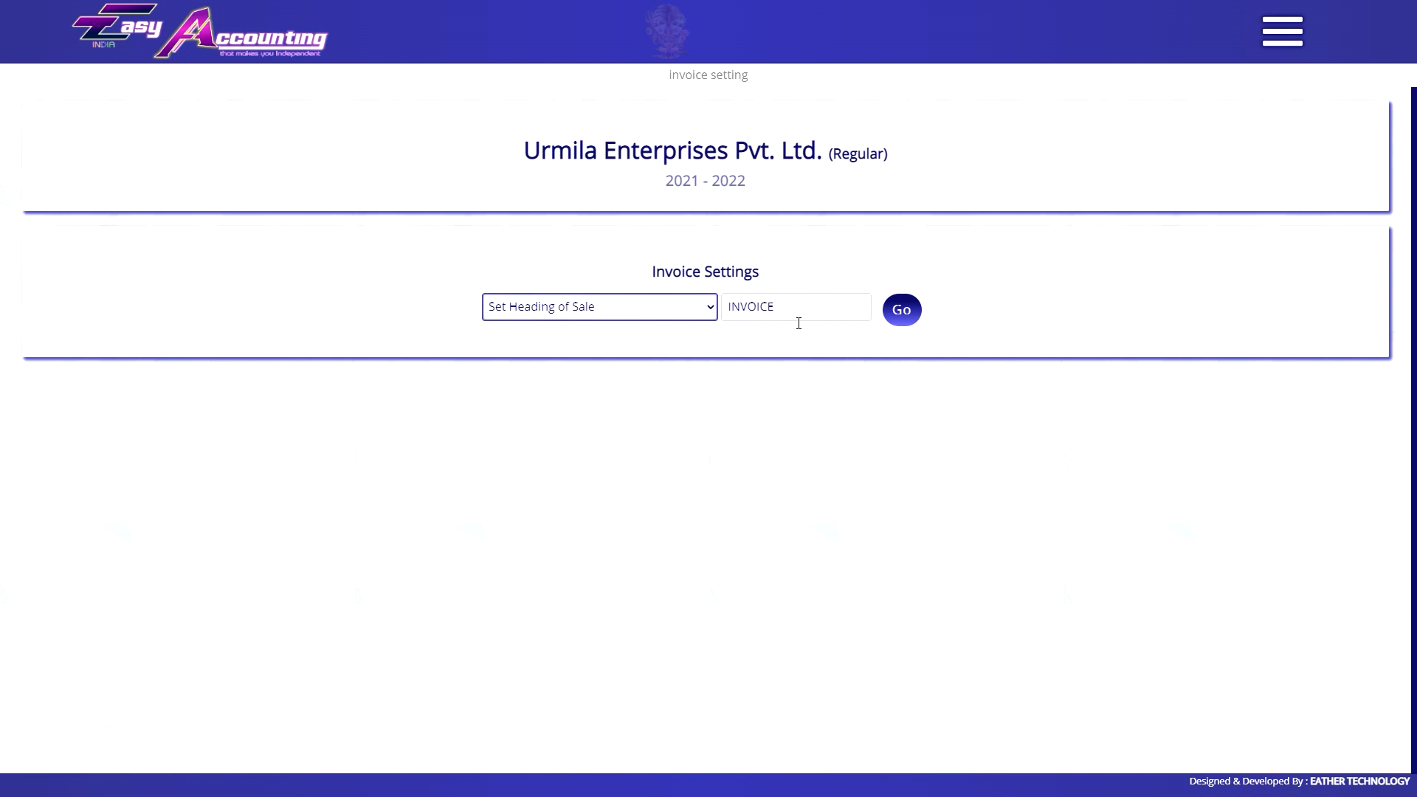
pyautogui.click(805, 313)
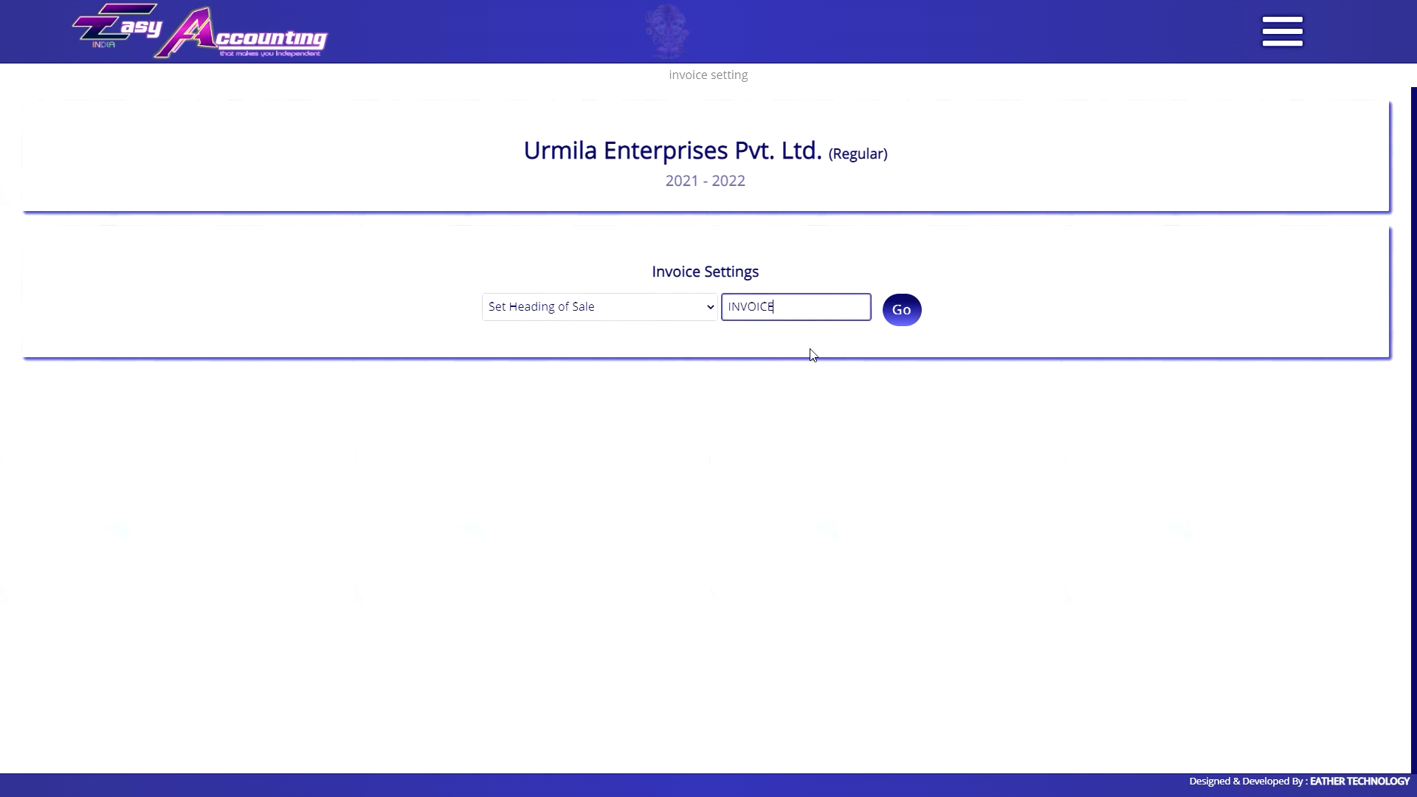
pyautogui.click(630, 310)
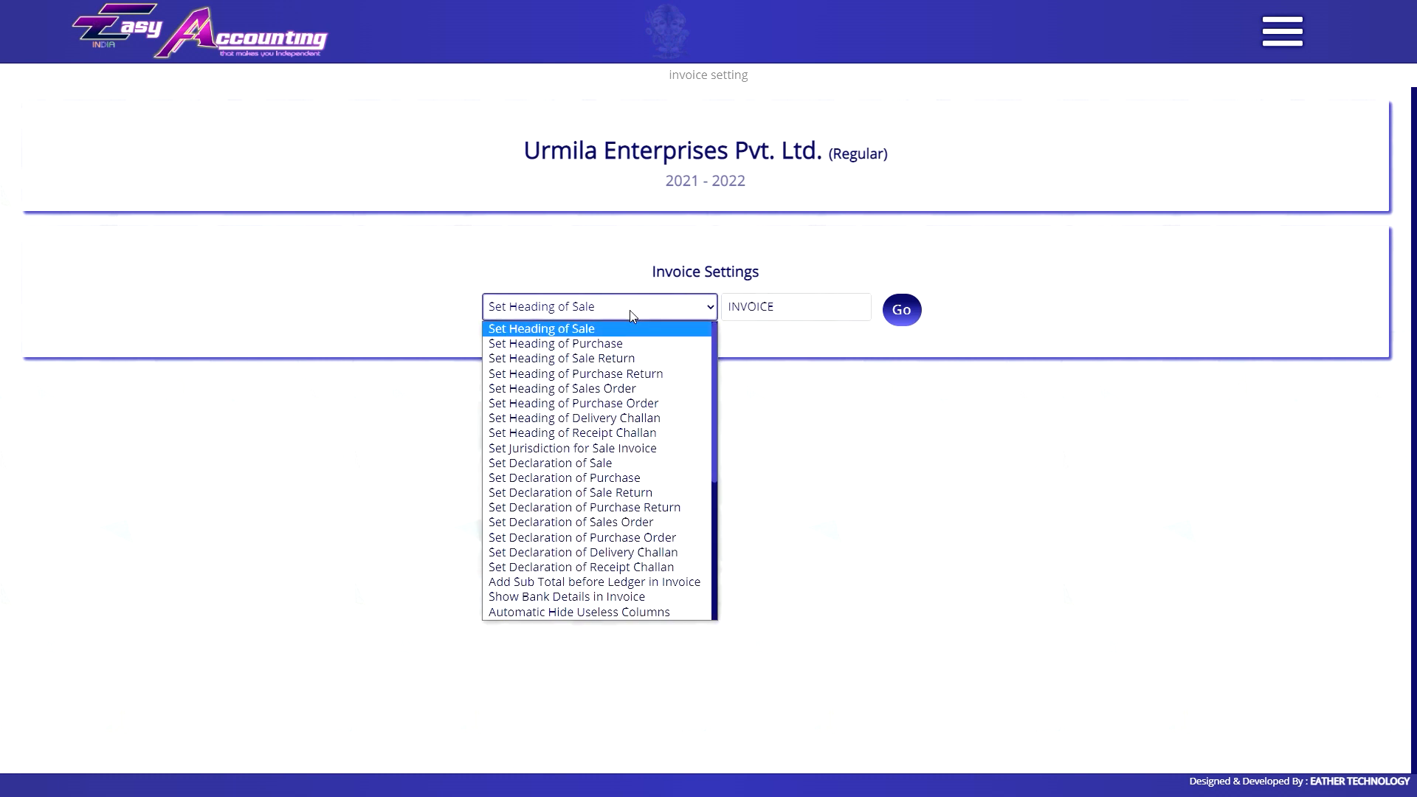
pyautogui.click(588, 330)
pyautogui.click(771, 332)
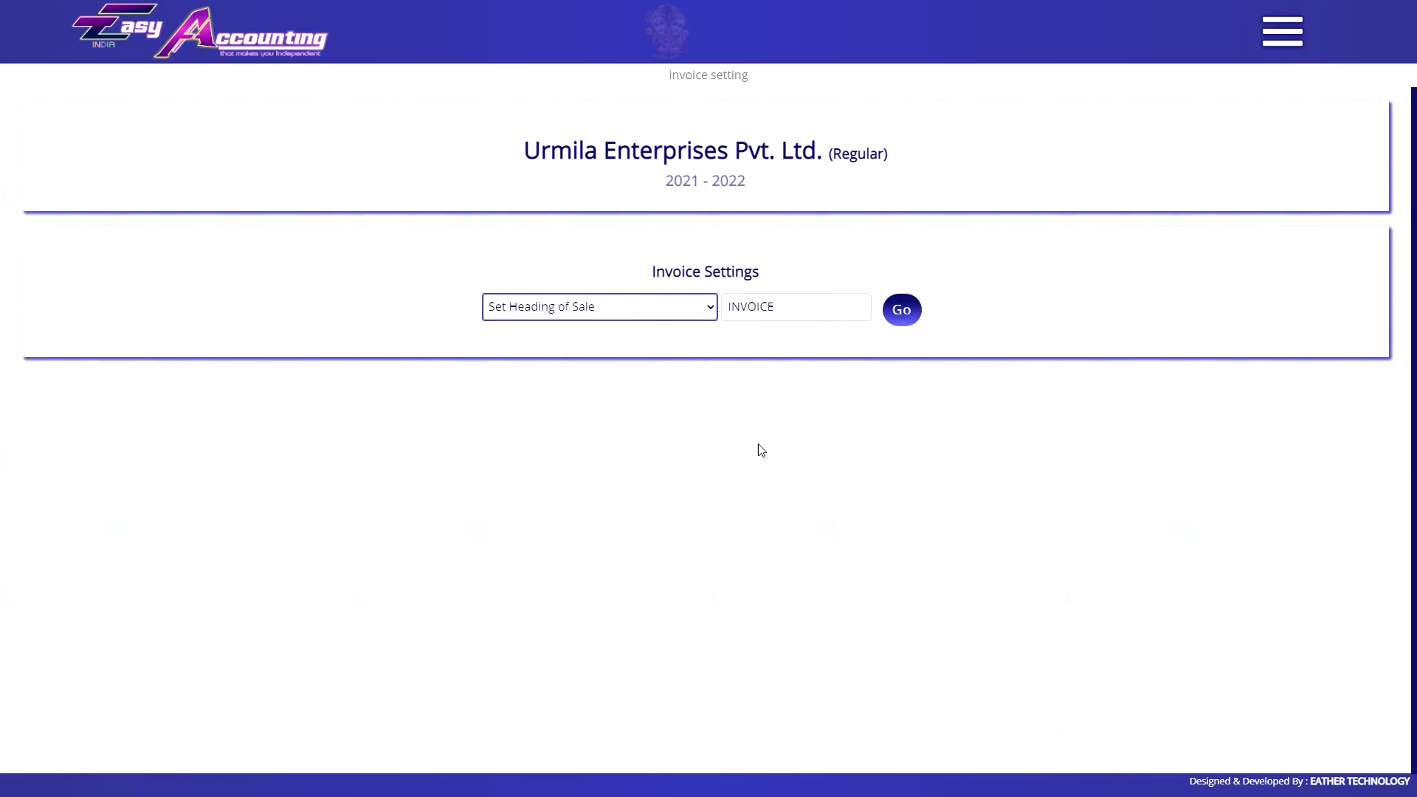
# Replace the sale heading INVOICE with 'GST INVOICE' and save it.
pyautogui.doubleClick(782, 308)
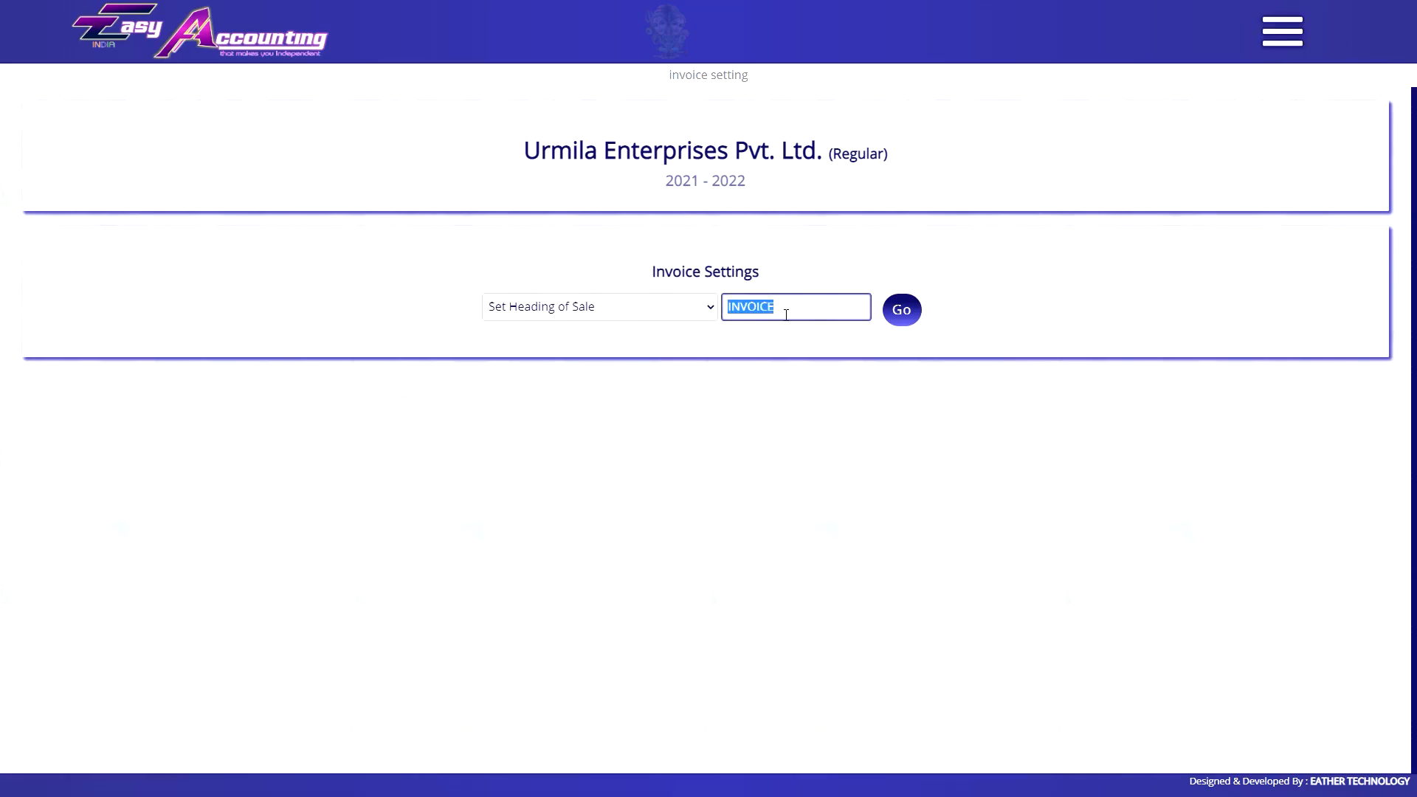
pyautogui.write('GST INVOICE')
pyautogui.click(897, 311)
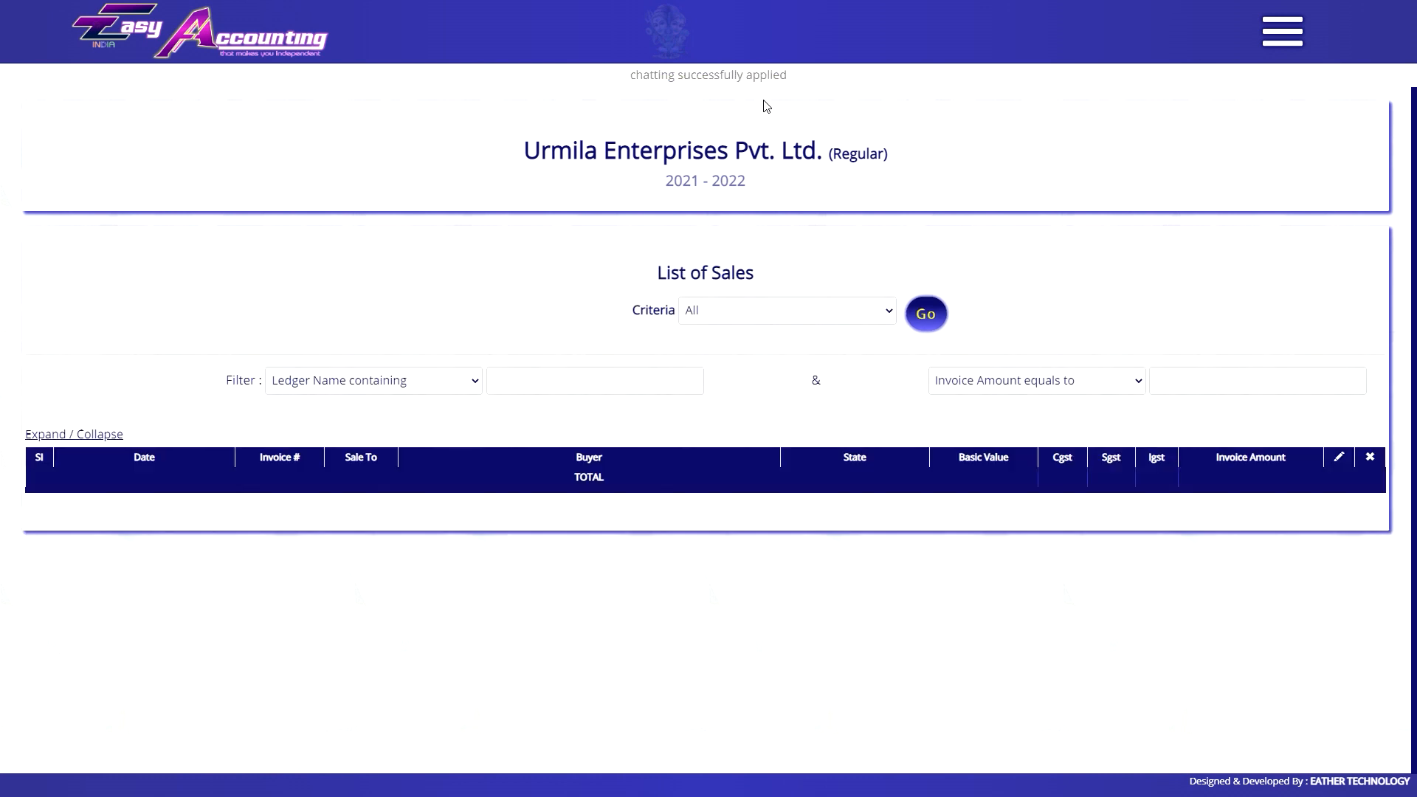
# Load all 2021–22 sales, then review the Set Heading of Purchase setting.
pyautogui.click(931, 324)
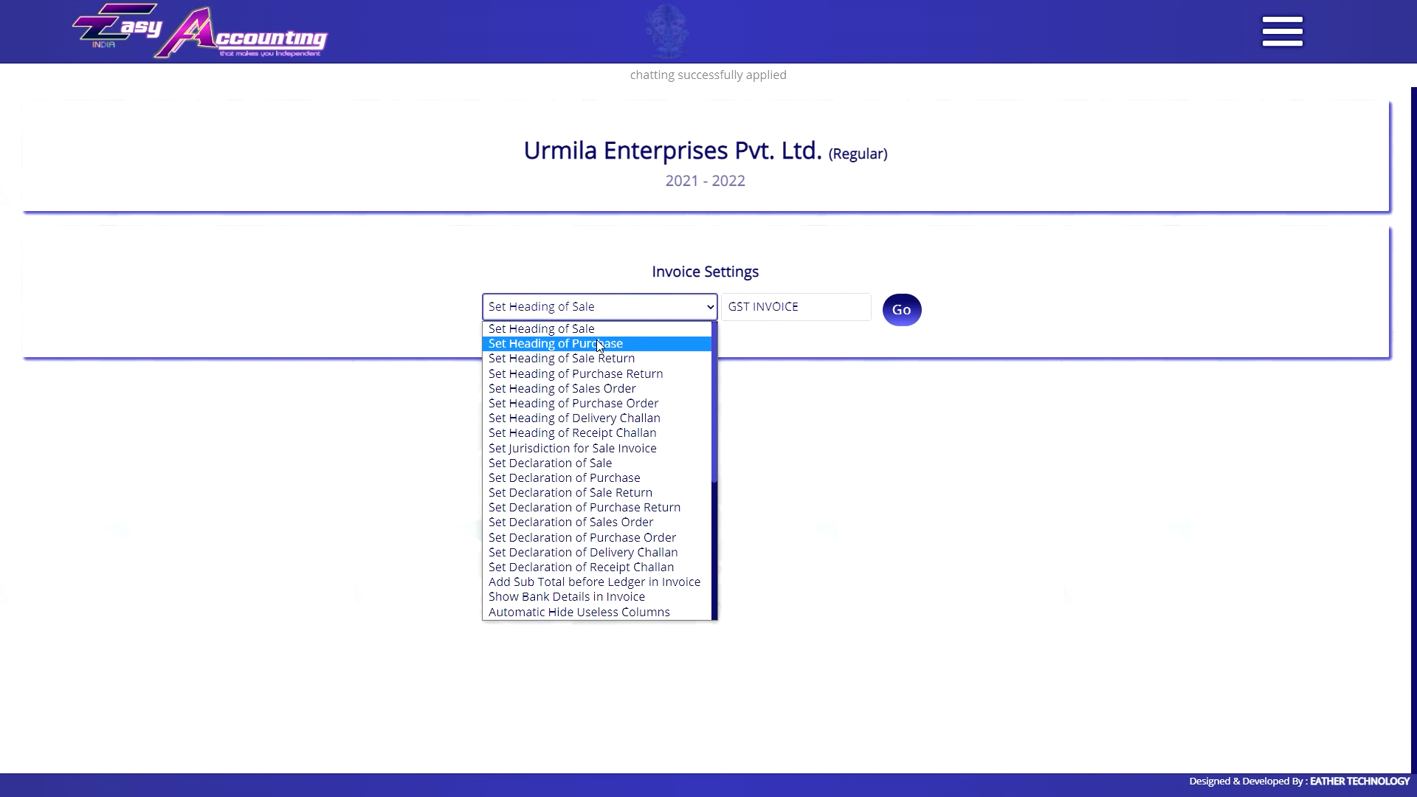
pyautogui.click(652, 343)
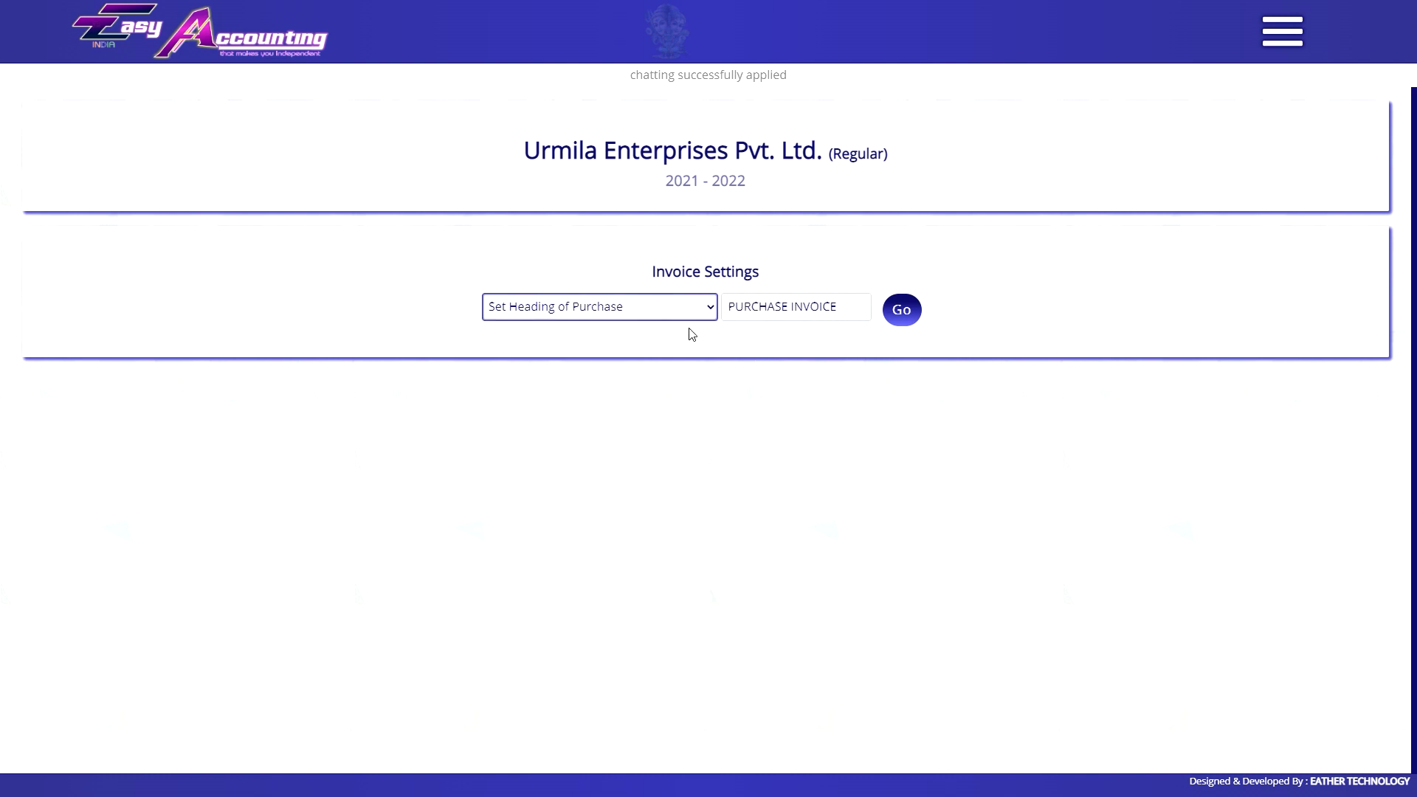
pyautogui.click(631, 313)
pyautogui.click(604, 313)
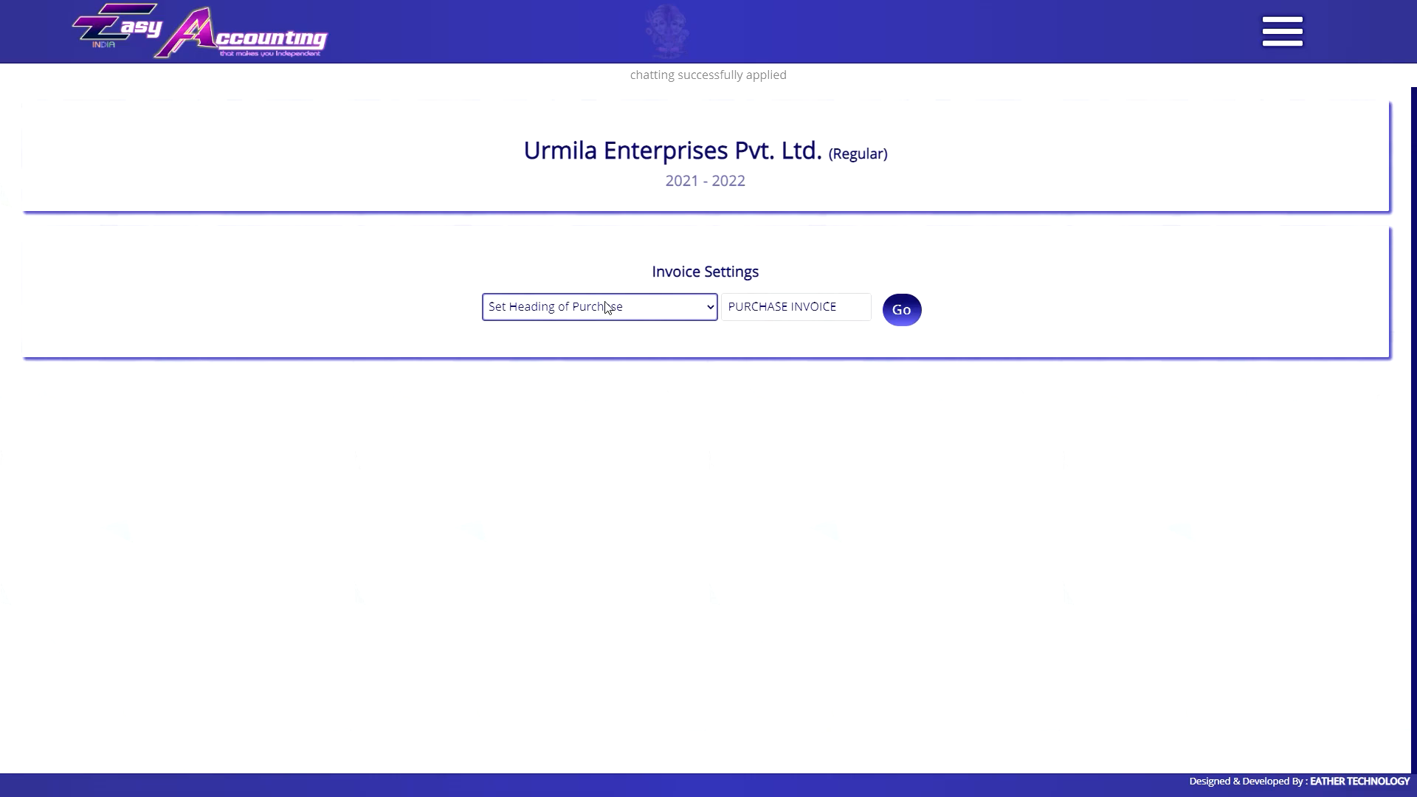
# Browse the receipt challan heading, then place the cursor at the end of the sale jurisdiction text.
pyautogui.click(605, 307)
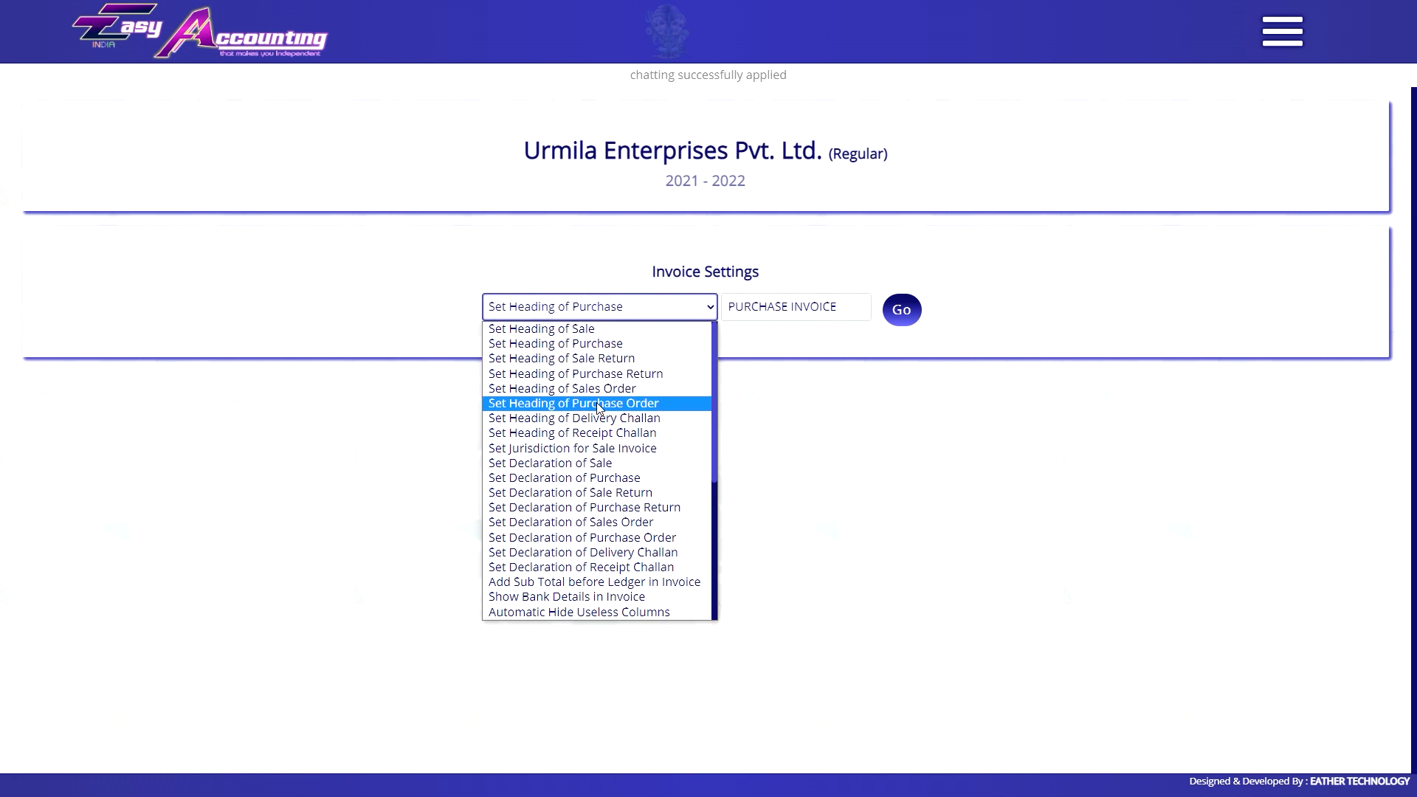
pyautogui.click(574, 433)
pyautogui.click(596, 319)
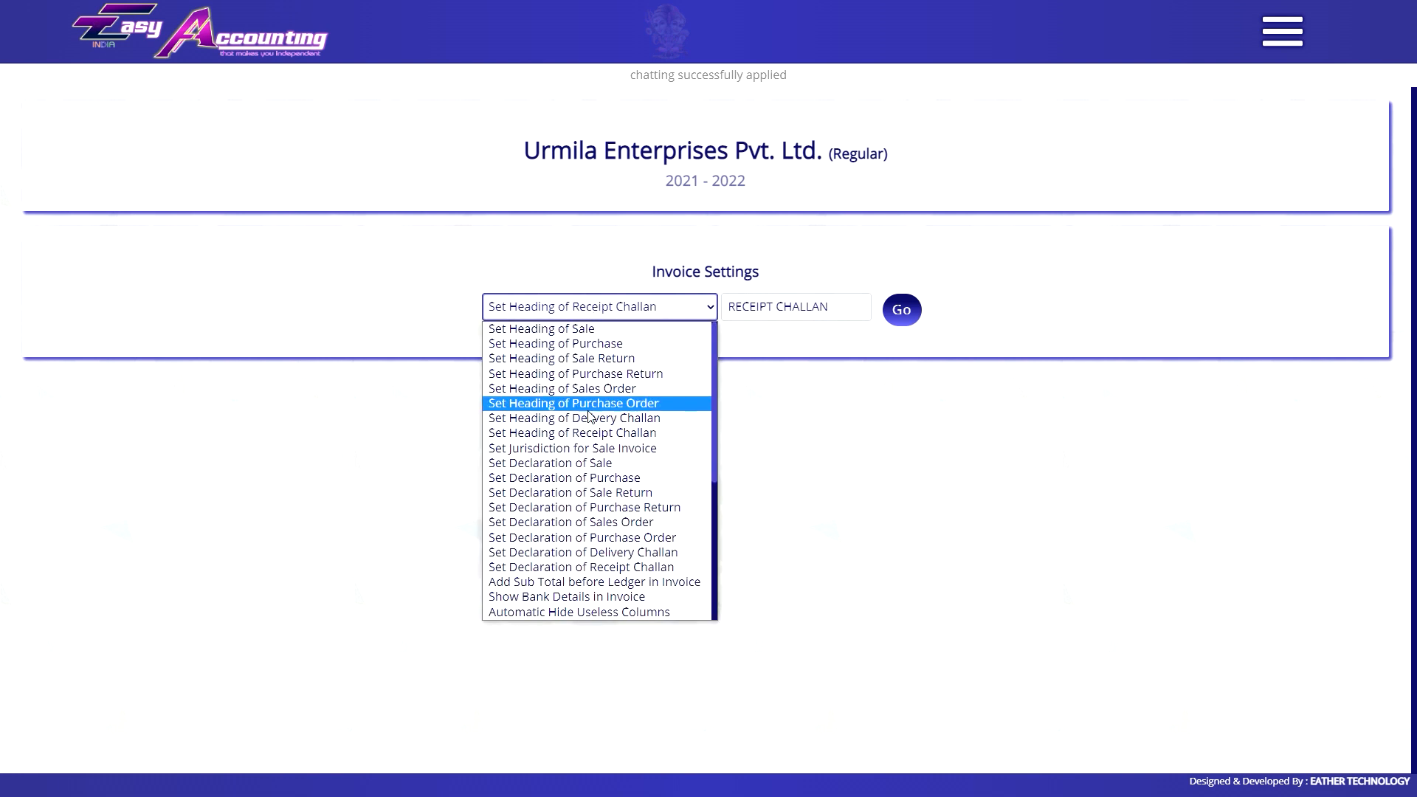
pyautogui.click(594, 447)
pyautogui.click(817, 313)
pyautogui.press('End')
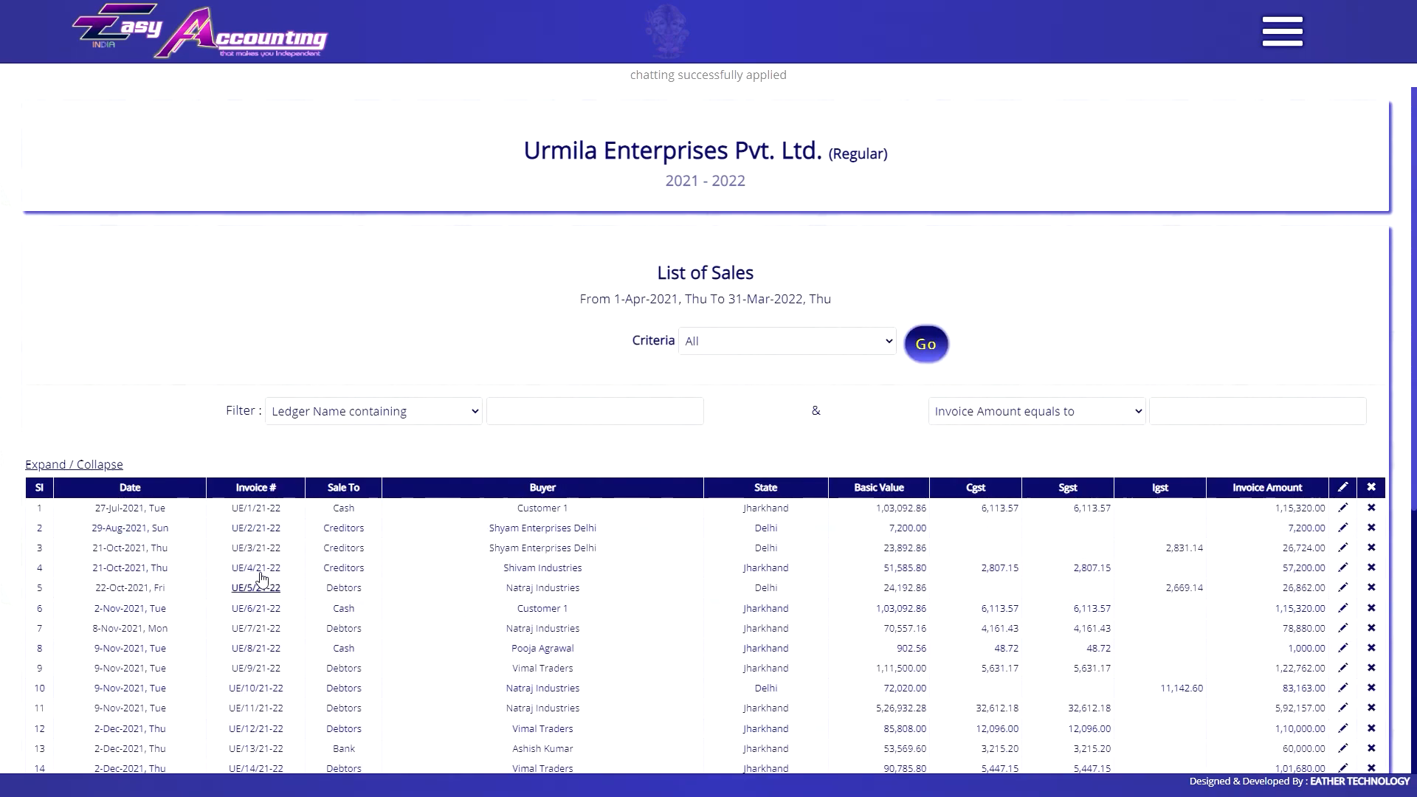
# Preview sale invoice UE/4/21-22 to inspect its RANCHI jurisdiction line.
pyautogui.click(258, 572)
pyautogui.scroll(-2, 573, 401)
pyautogui.tripleClick(700, 695)
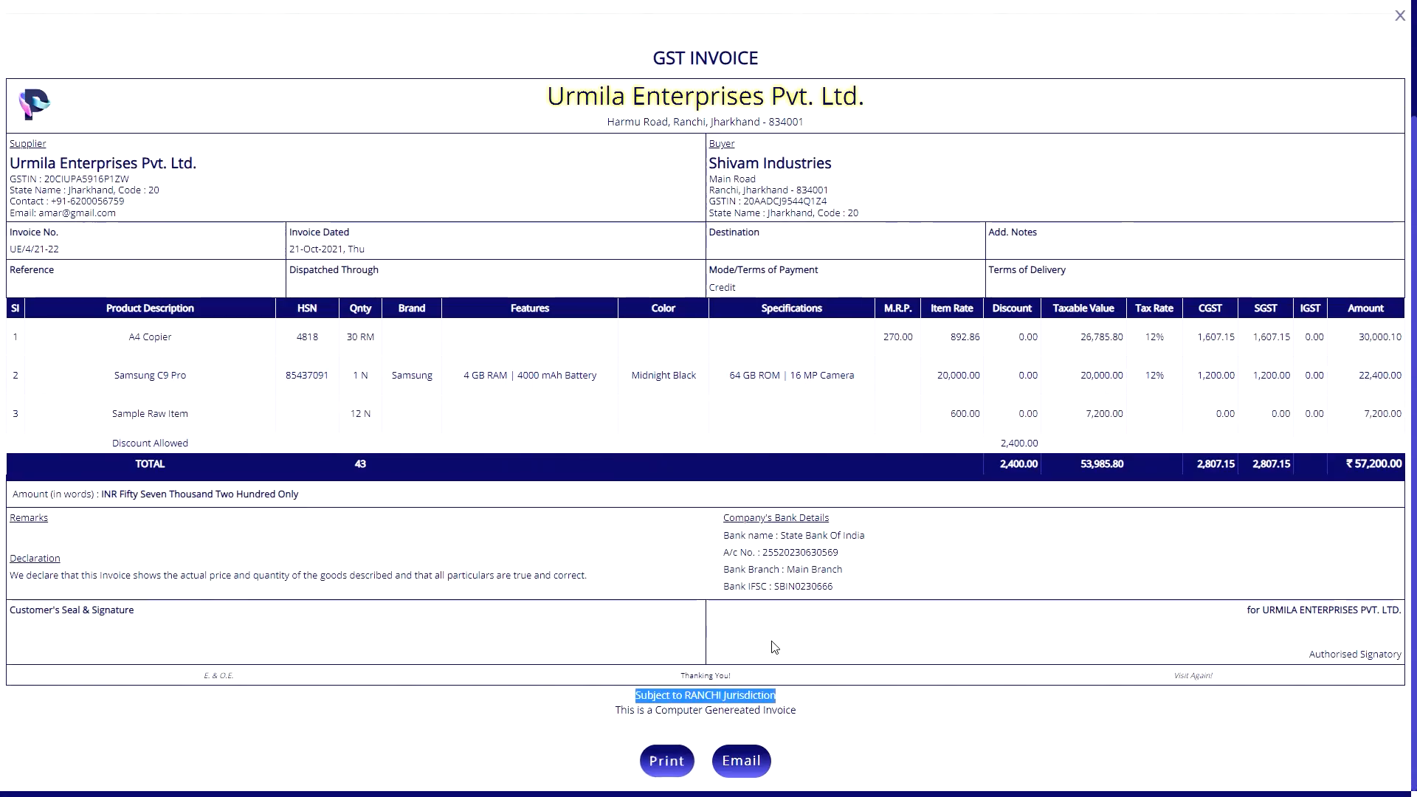
pyautogui.click(775, 709)
pyautogui.click(1400, 15)
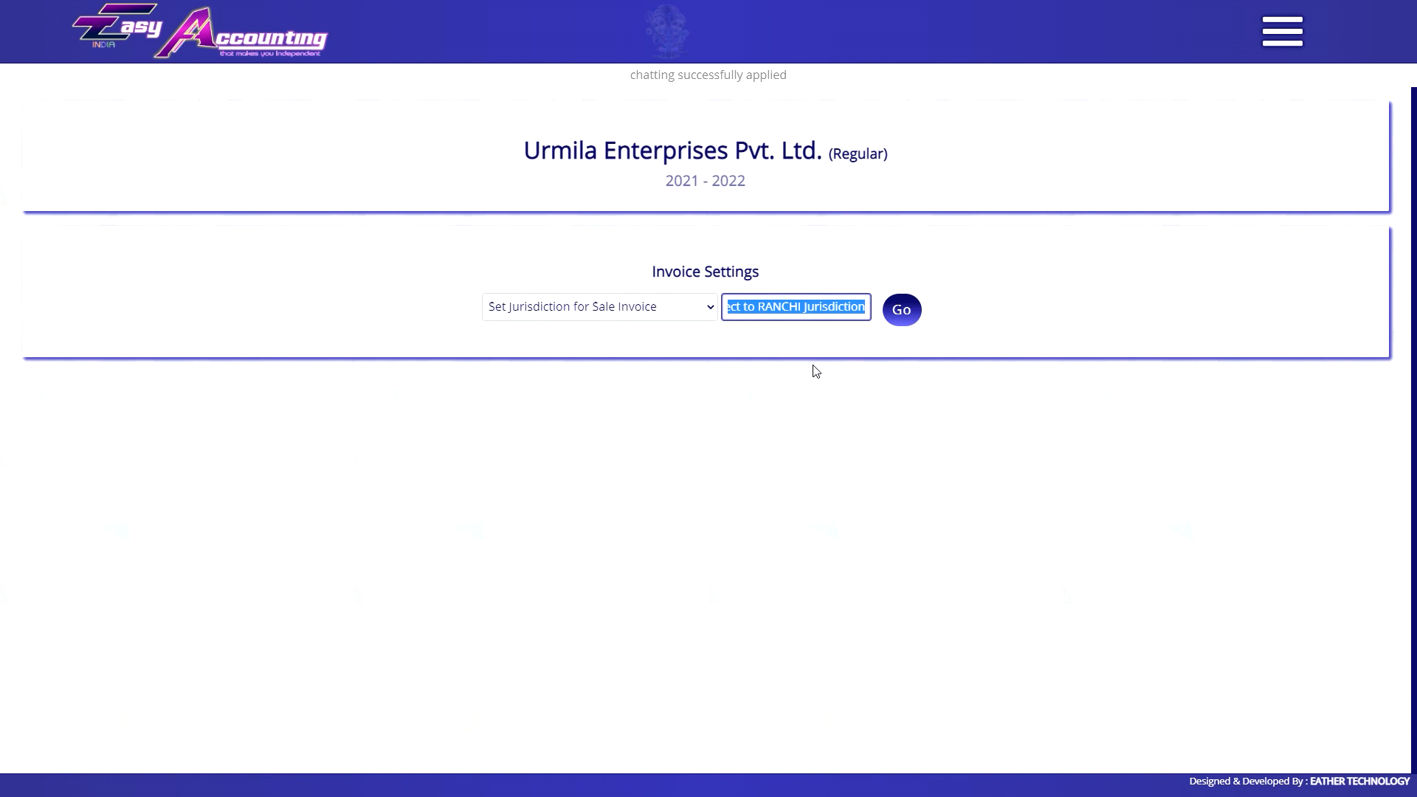
# Set the sale jurisdiction to 0 and verify it on invoice UE/12/21-22.
pyautogui.write('0')
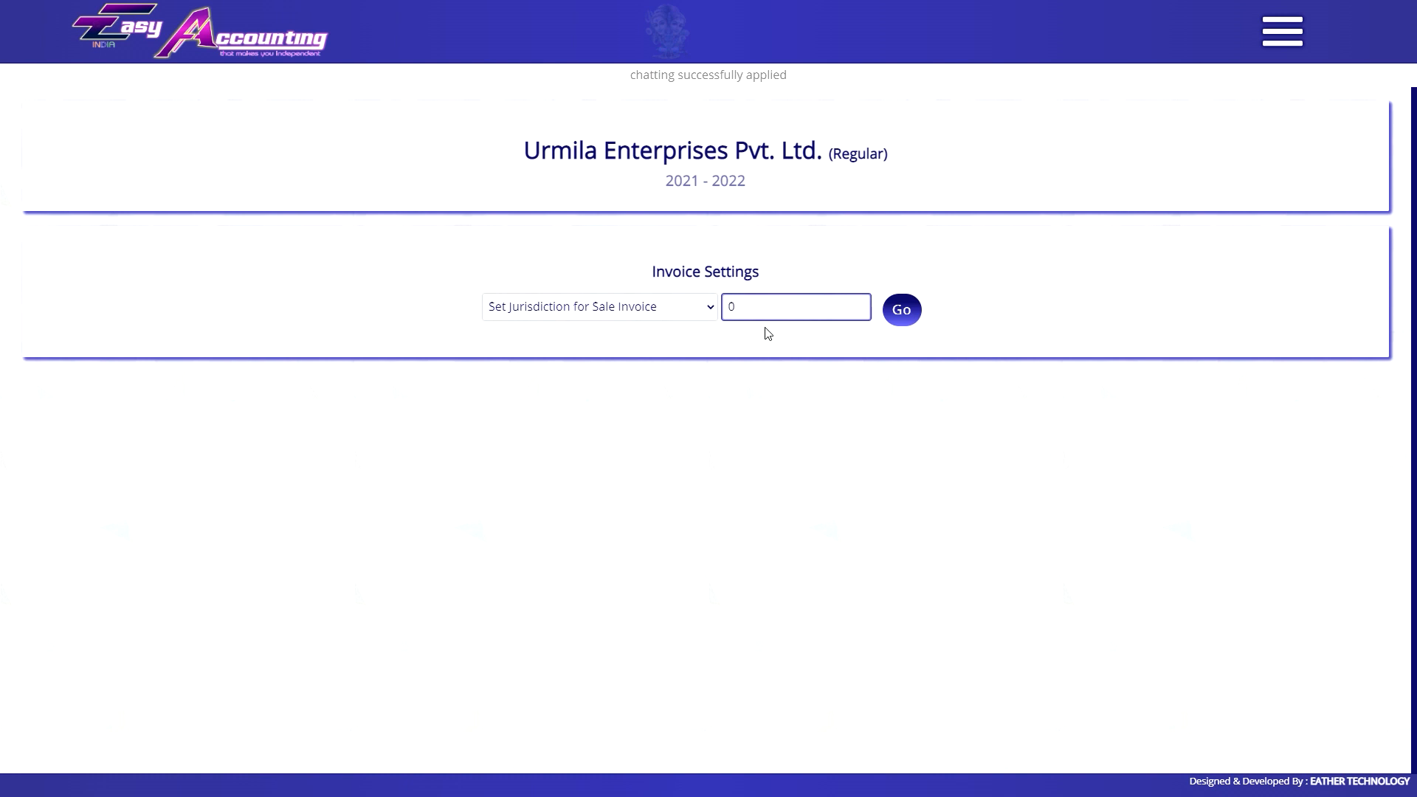
pyautogui.click(901, 310)
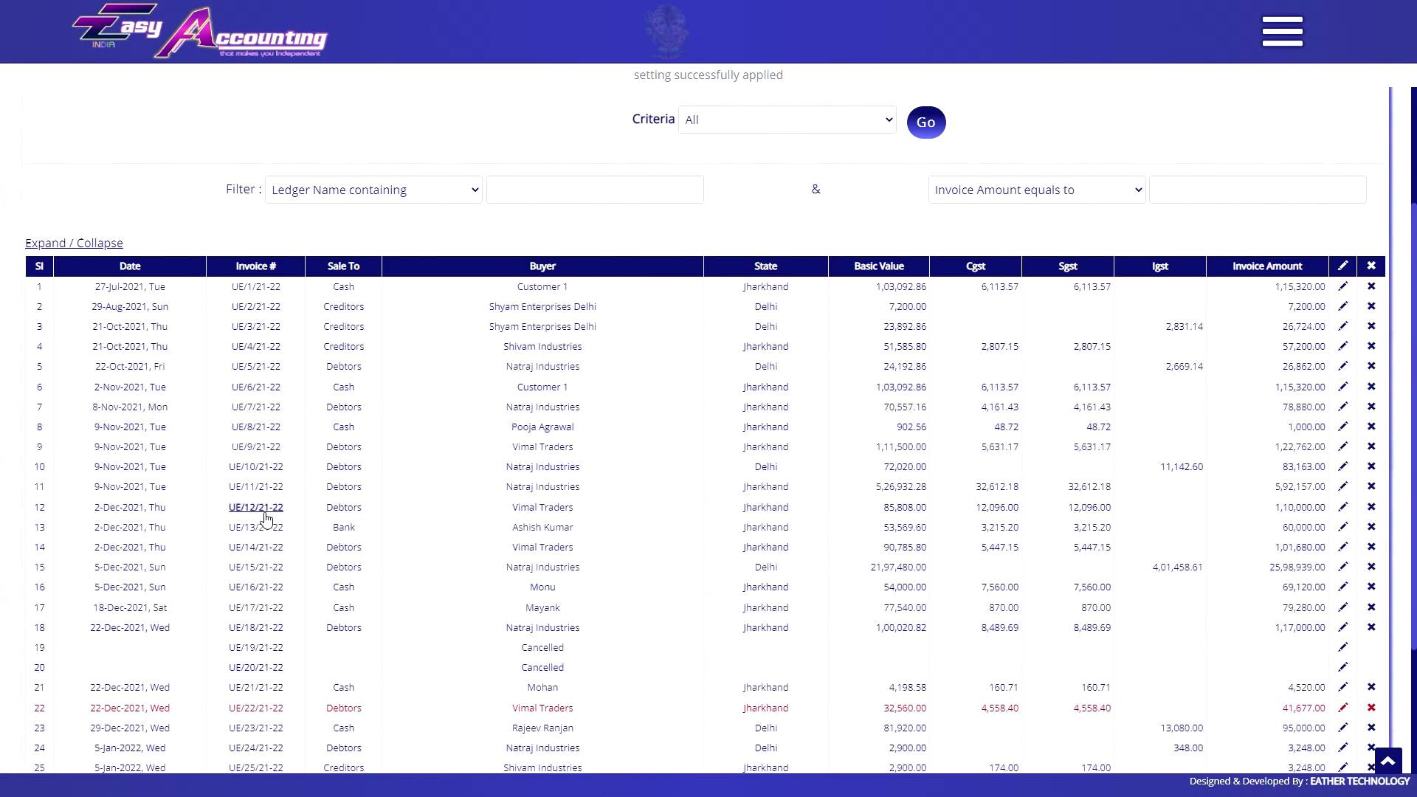
pyautogui.click(255, 516)
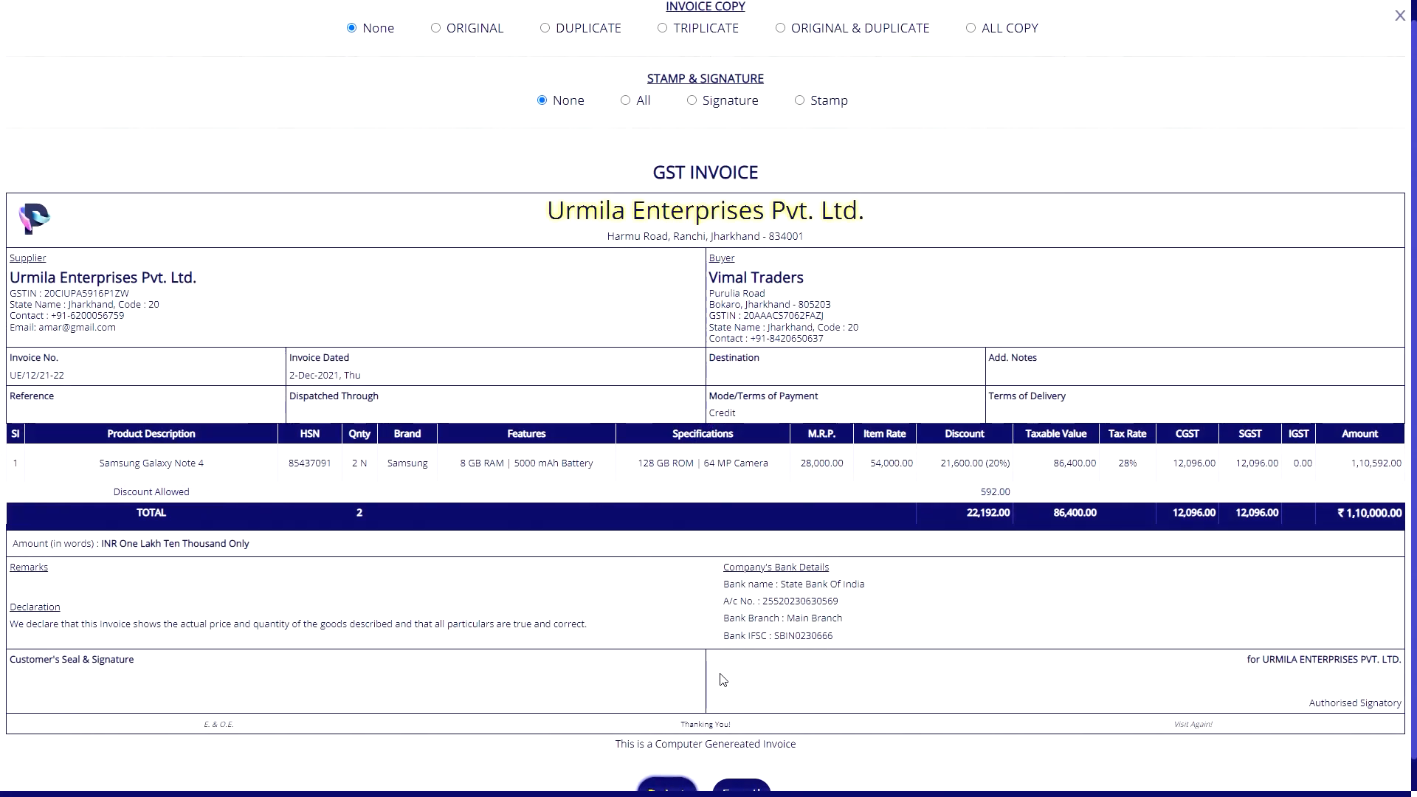
pyautogui.scroll(-1, 723, 679)
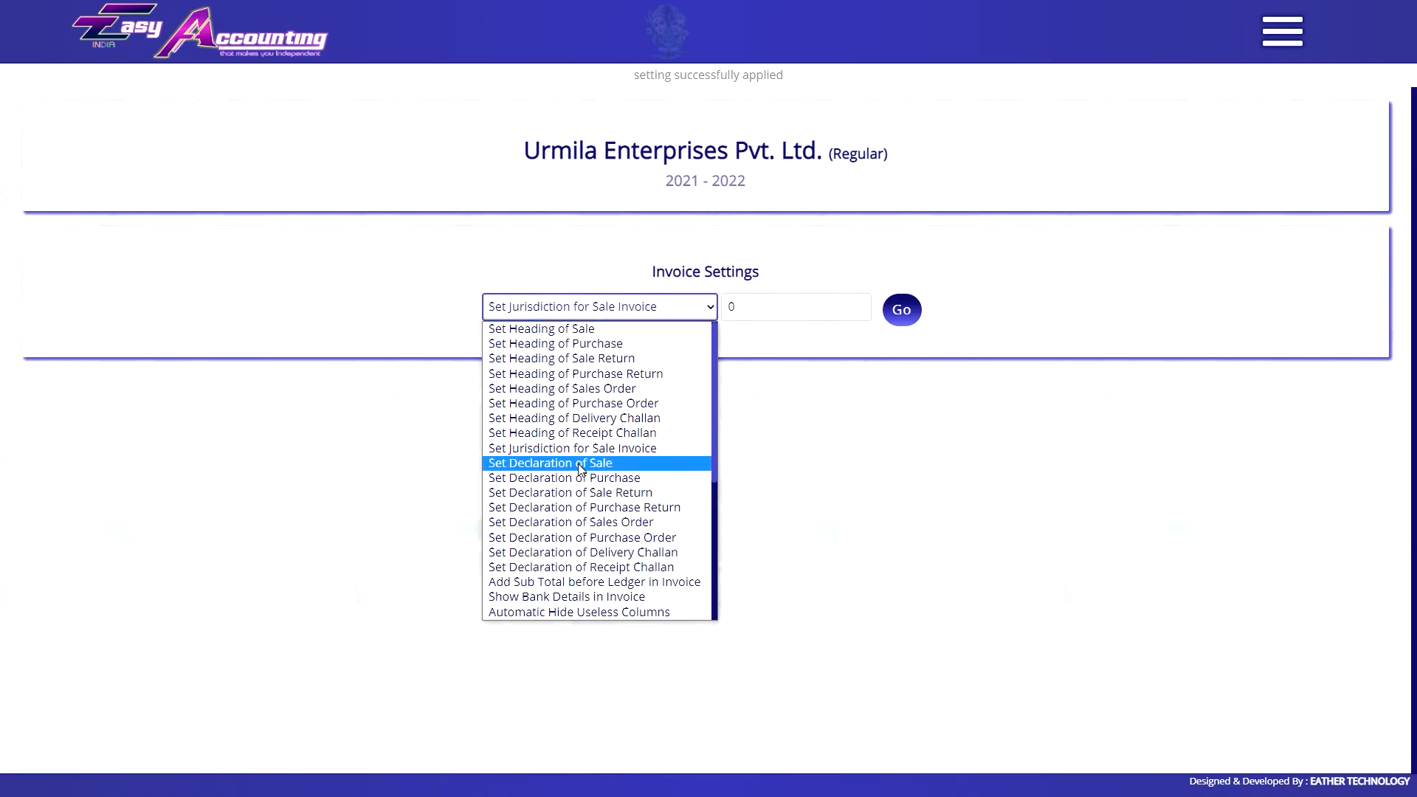
# Select the sale declaration setting and review its existing text.
pyautogui.click(577, 464)
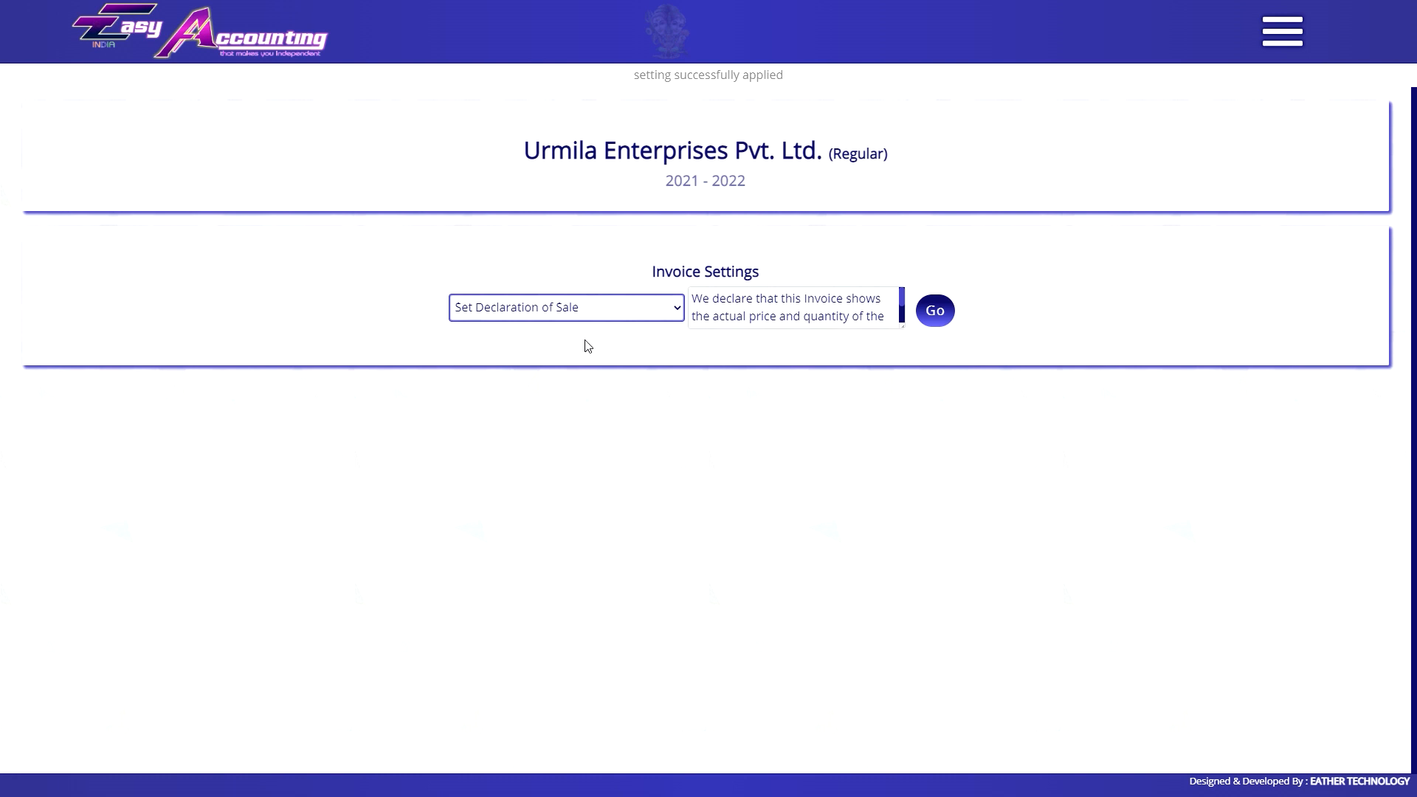
pyautogui.click(747, 322)
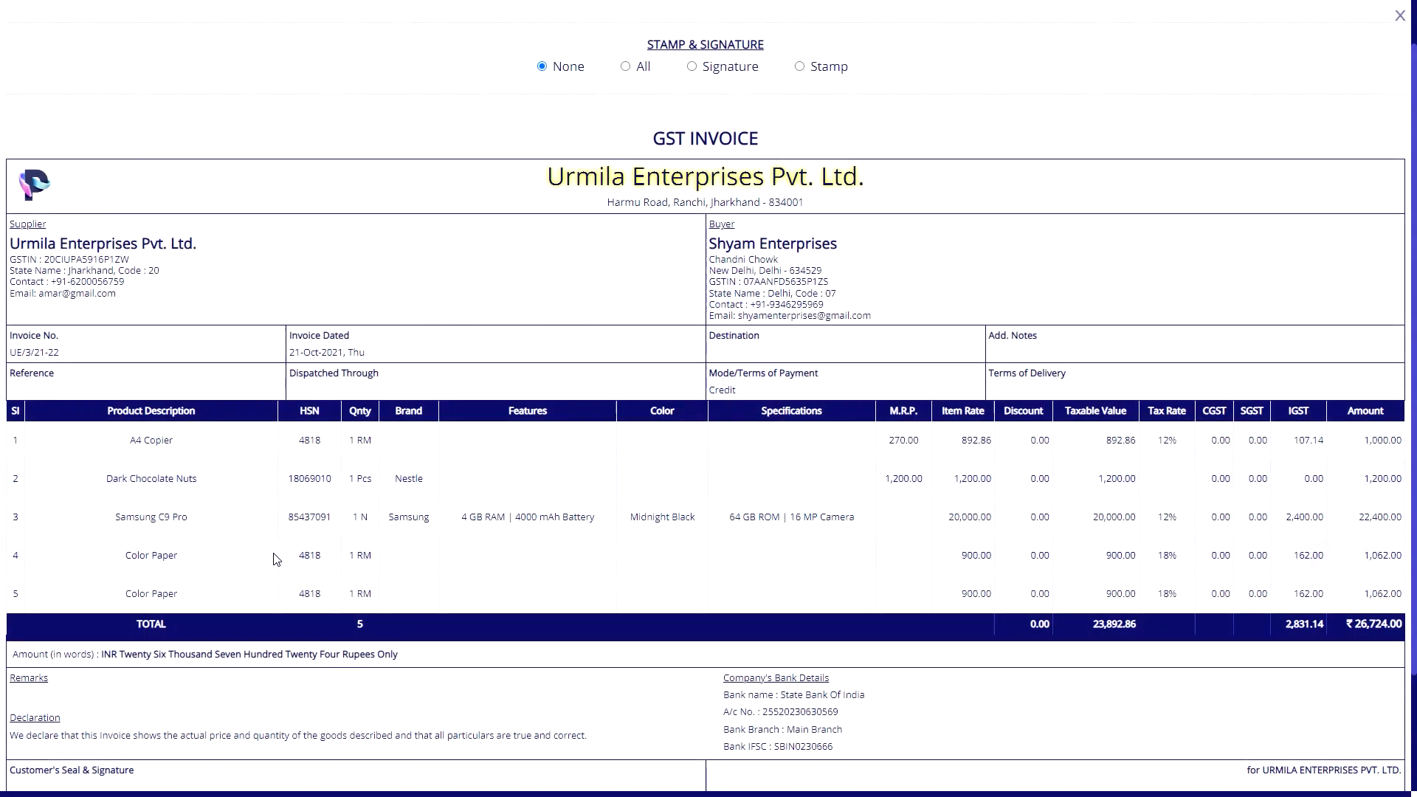
pyautogui.scroll(-2, 272, 553)
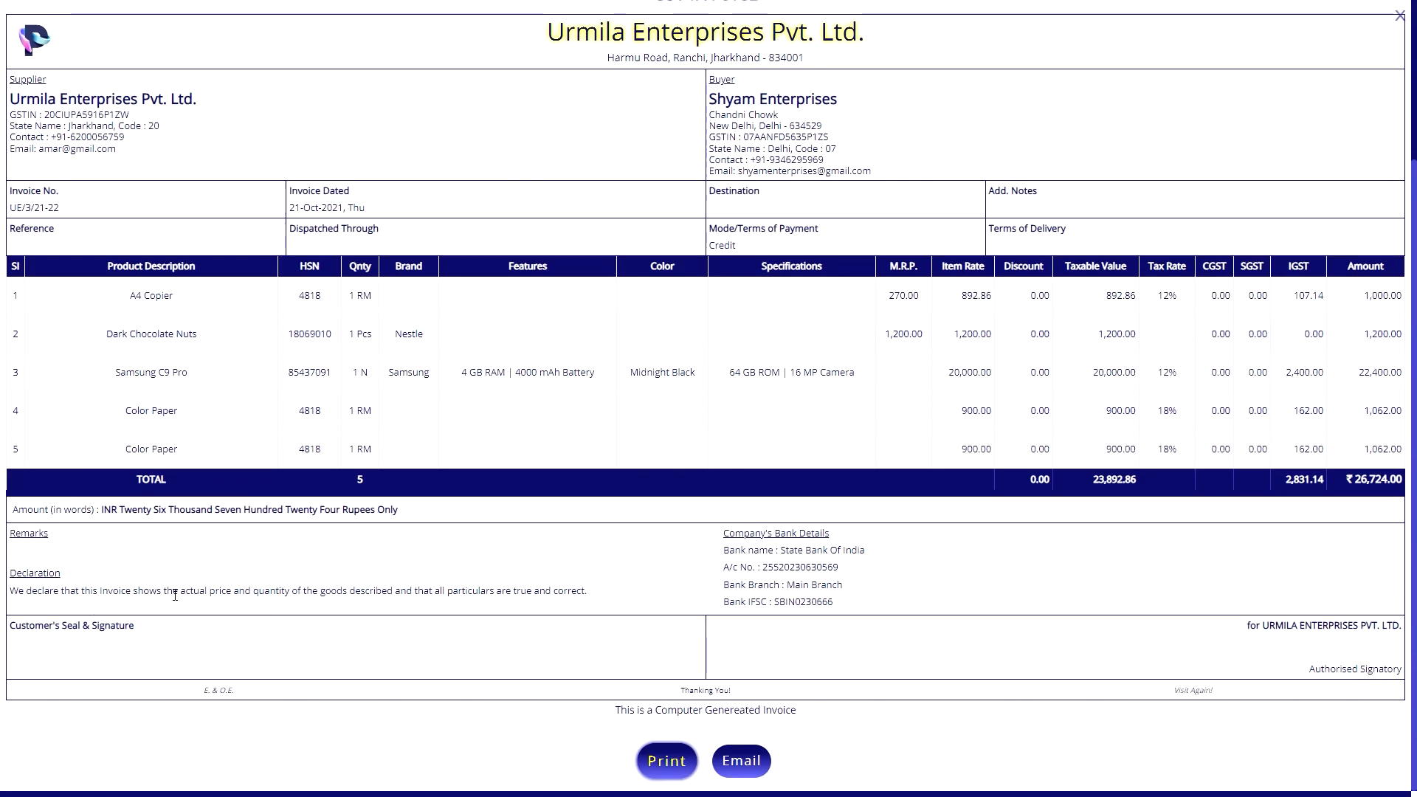
pyautogui.scroll(3, 273, 557)
pyautogui.scroll(-3, 733, 220)
# Add '1. Goods once sold will not be returned back in any cases.' to the sale declaration and save.
pyautogui.press('Escape')
pyautogui.press('Tab')
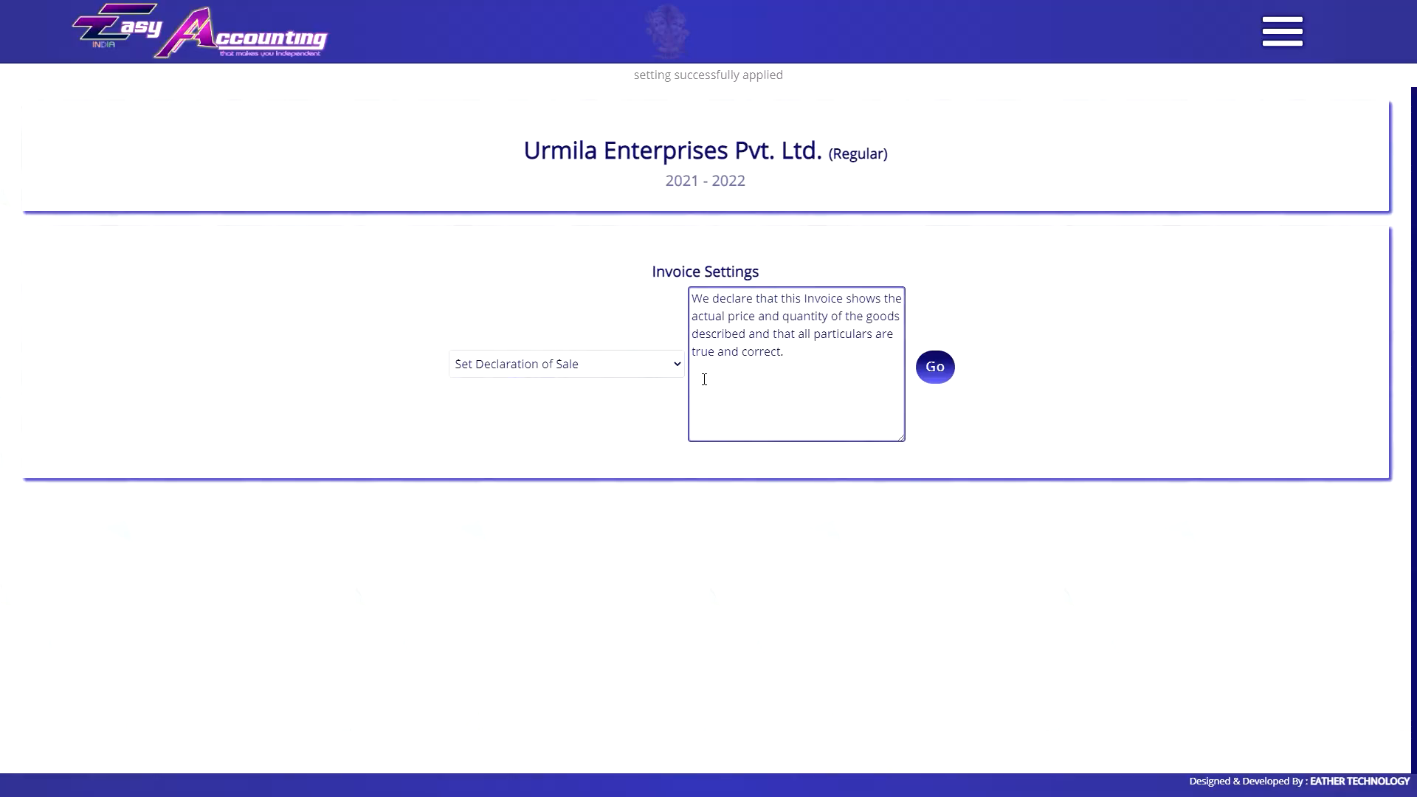
pyautogui.write('1.  Goods on')
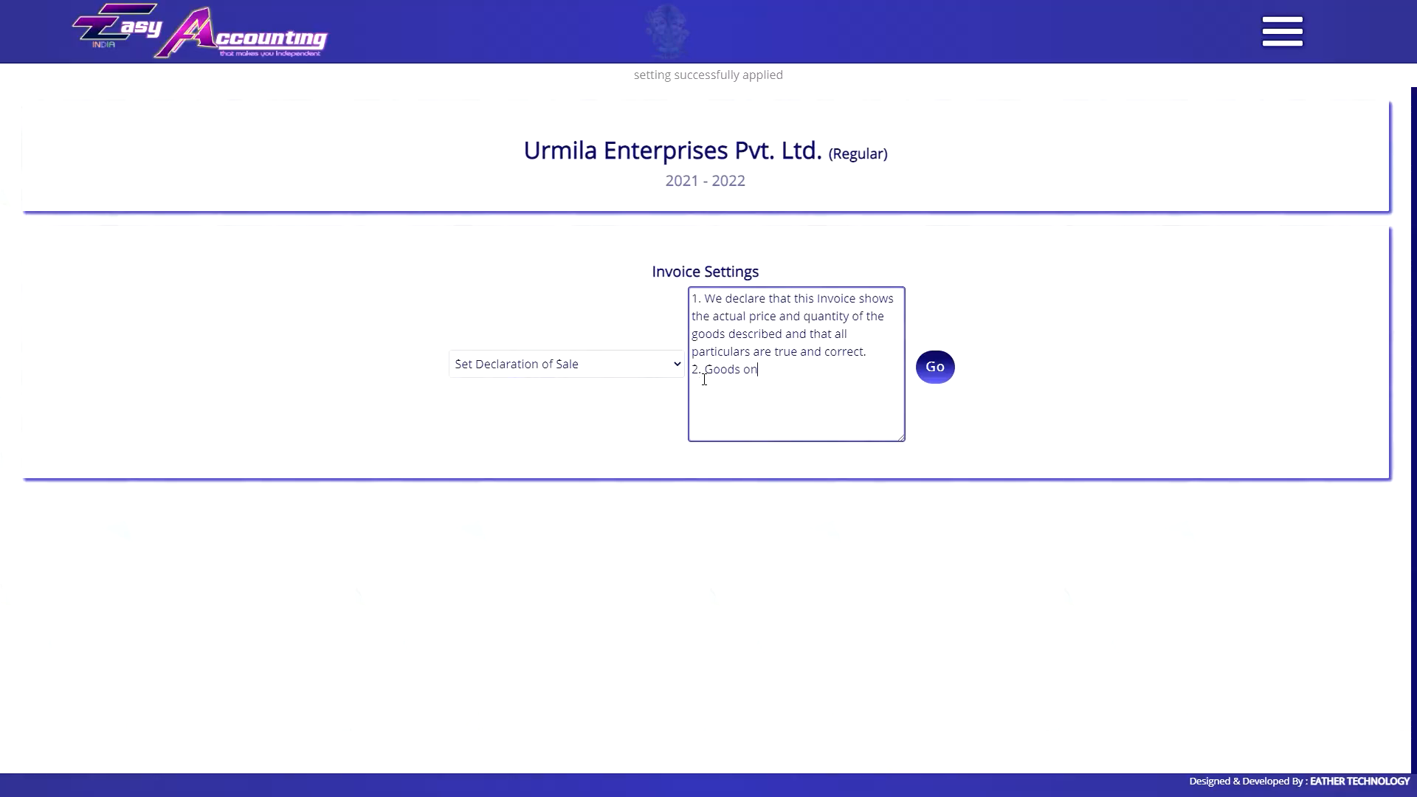
pyautogui.write('ce sold will not be returned back in any case')
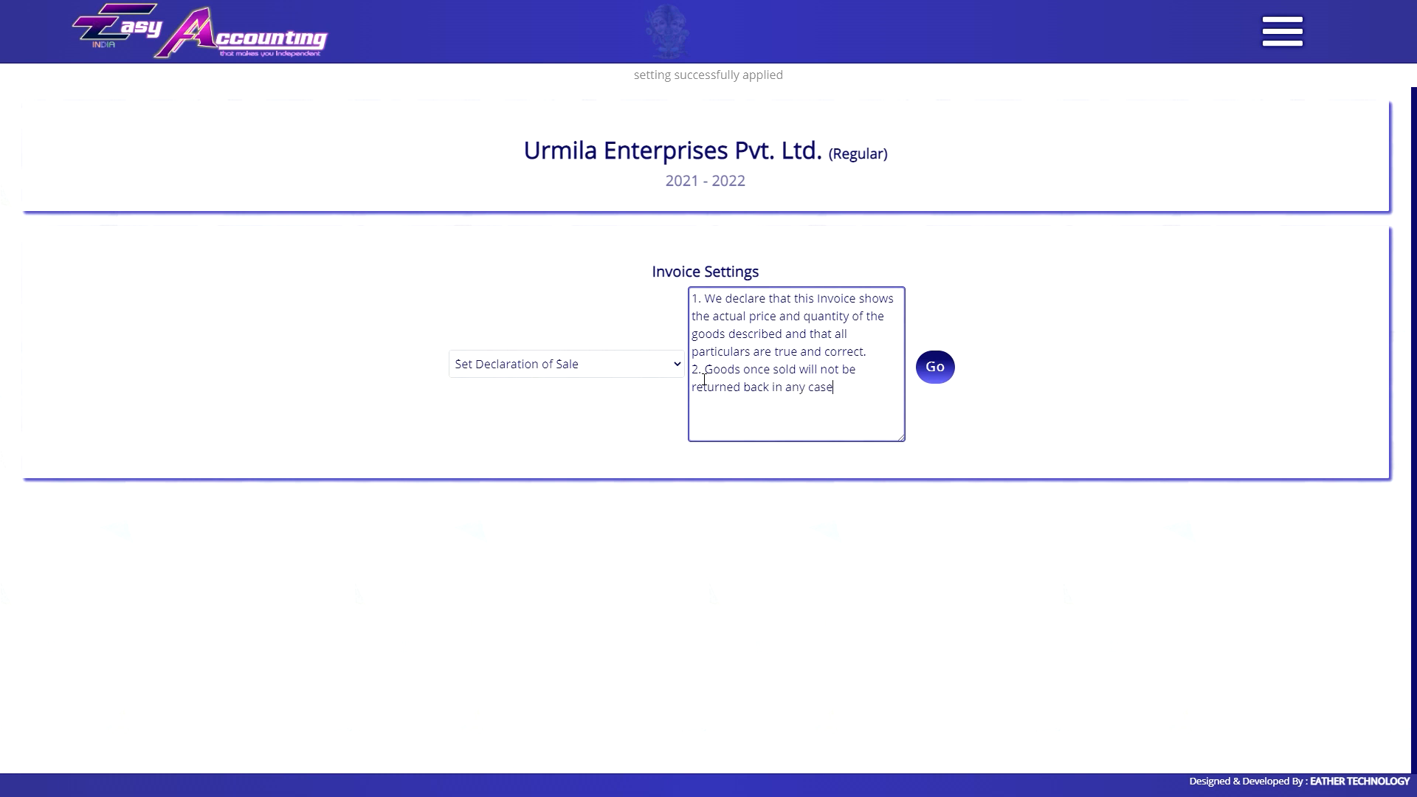
pyautogui.write('s.')
pyautogui.click(935, 367)
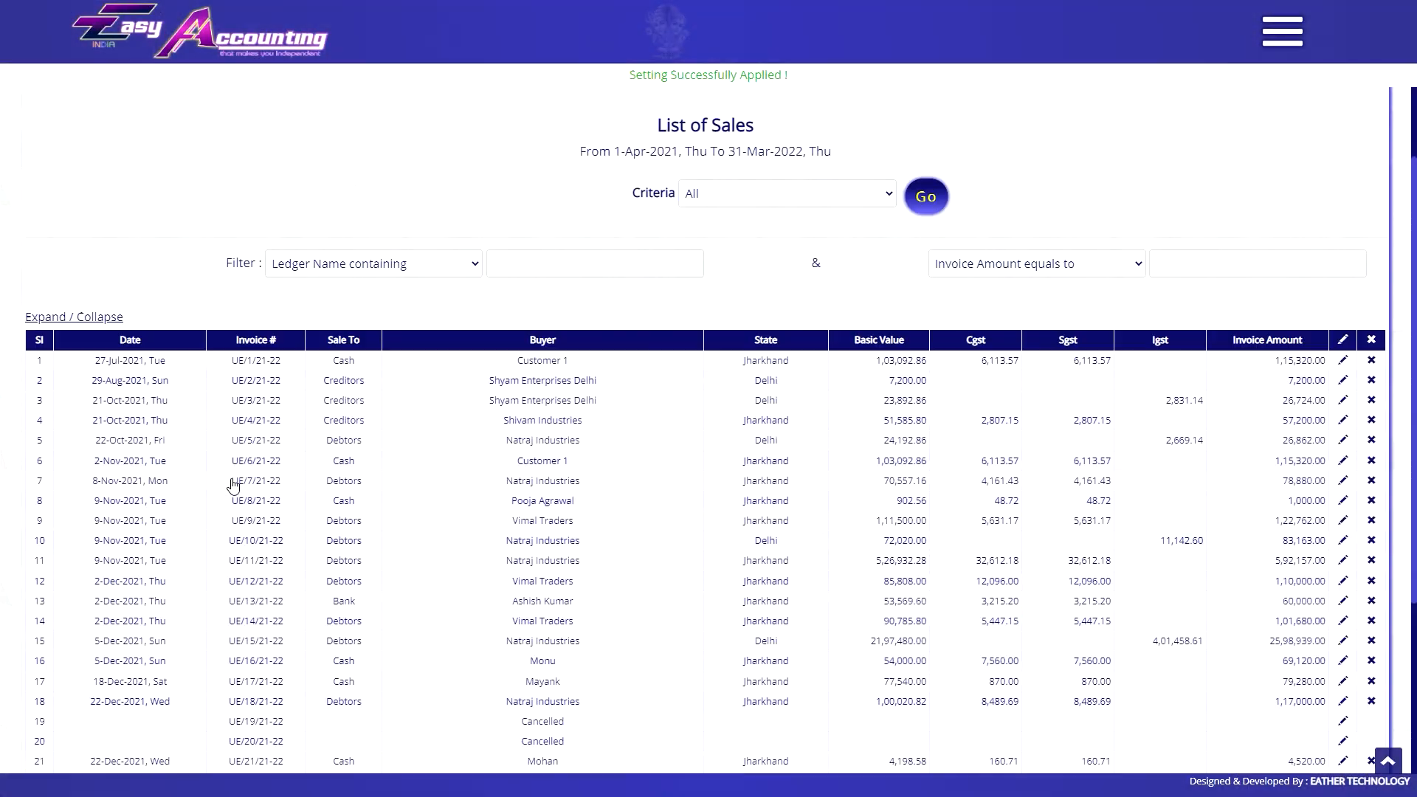
# Check the new declaration on sale invoice UE/5/21-22.
pyautogui.click(231, 490)
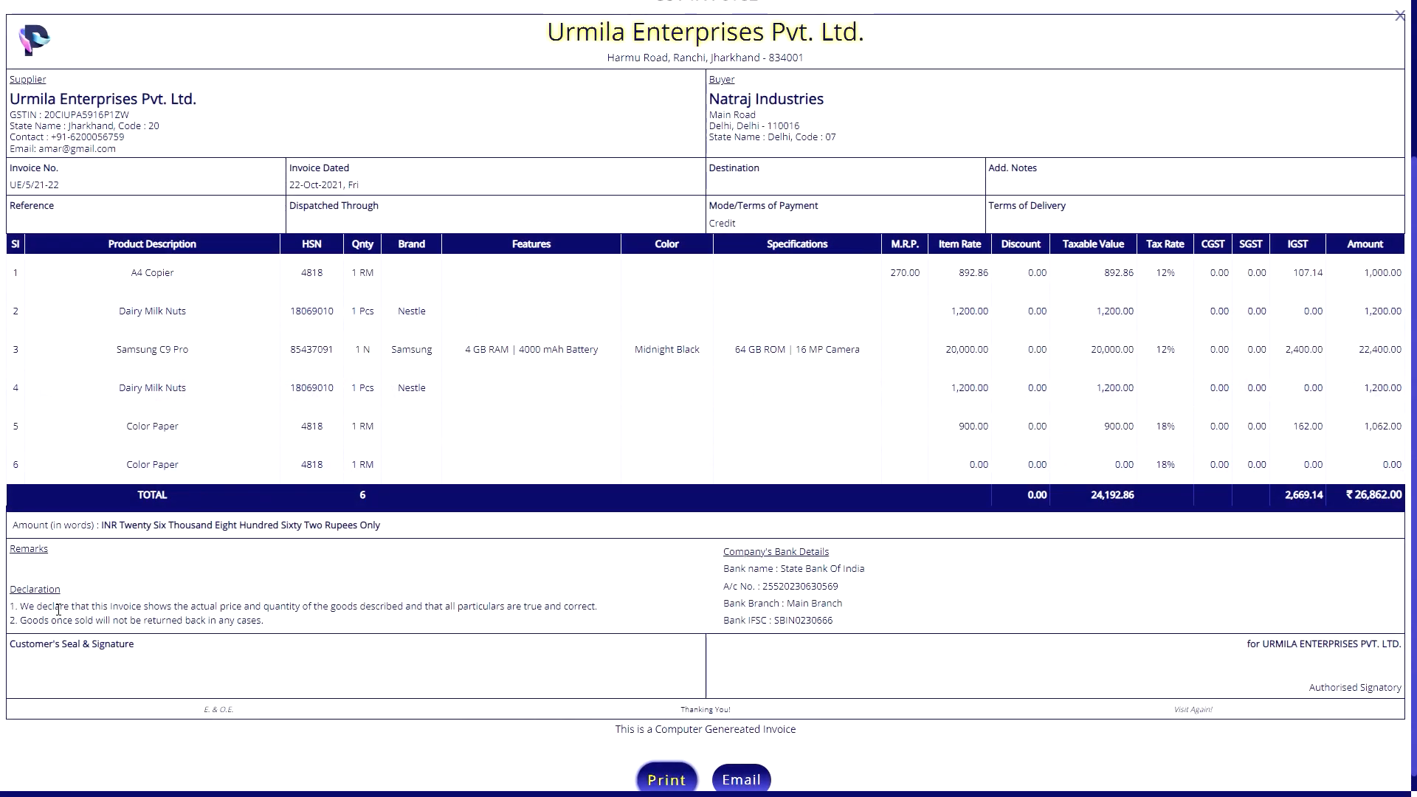
pyautogui.scroll(2, 58, 609)
pyautogui.scroll(-3, 58, 610)
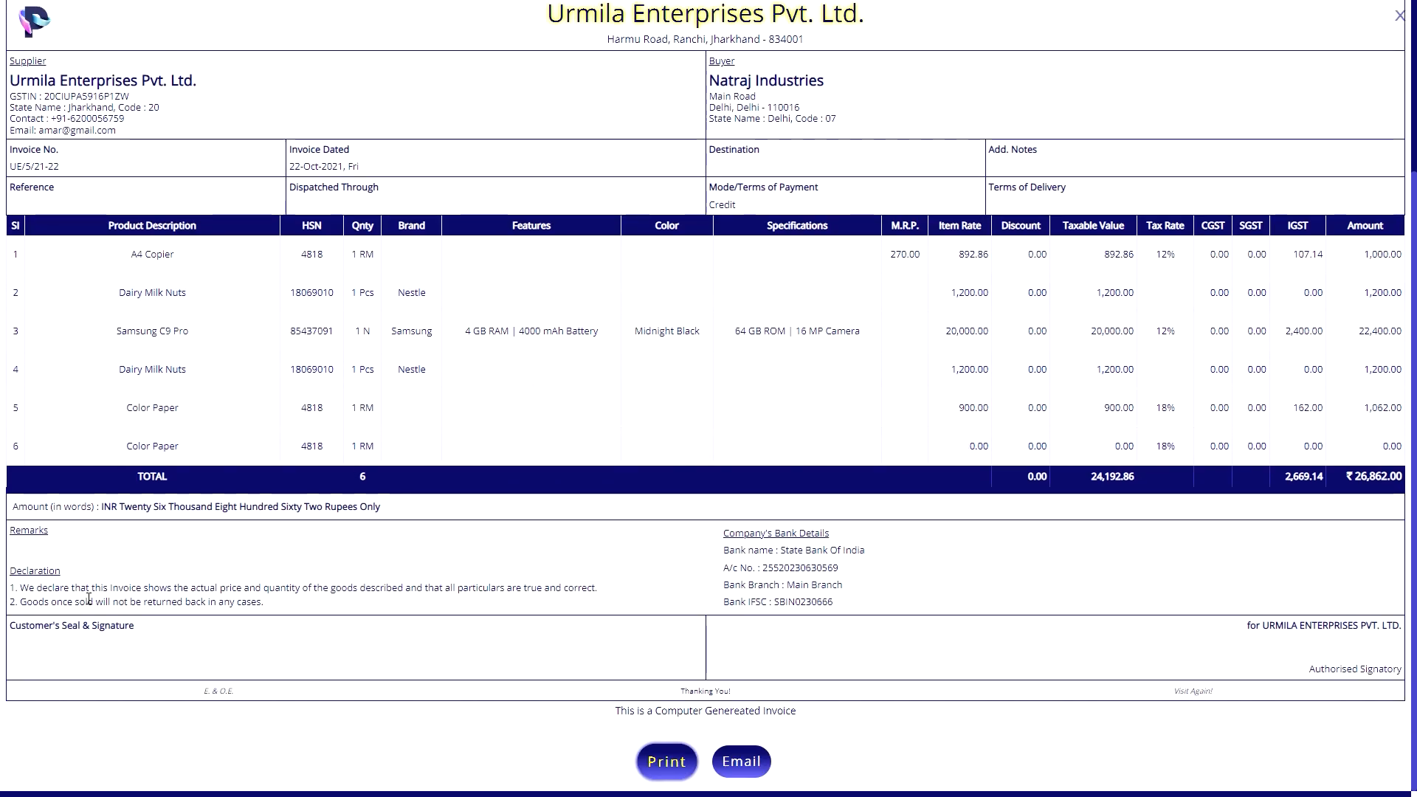
pyautogui.hotkey('alt', 'Left')
pyautogui.click(543, 364)
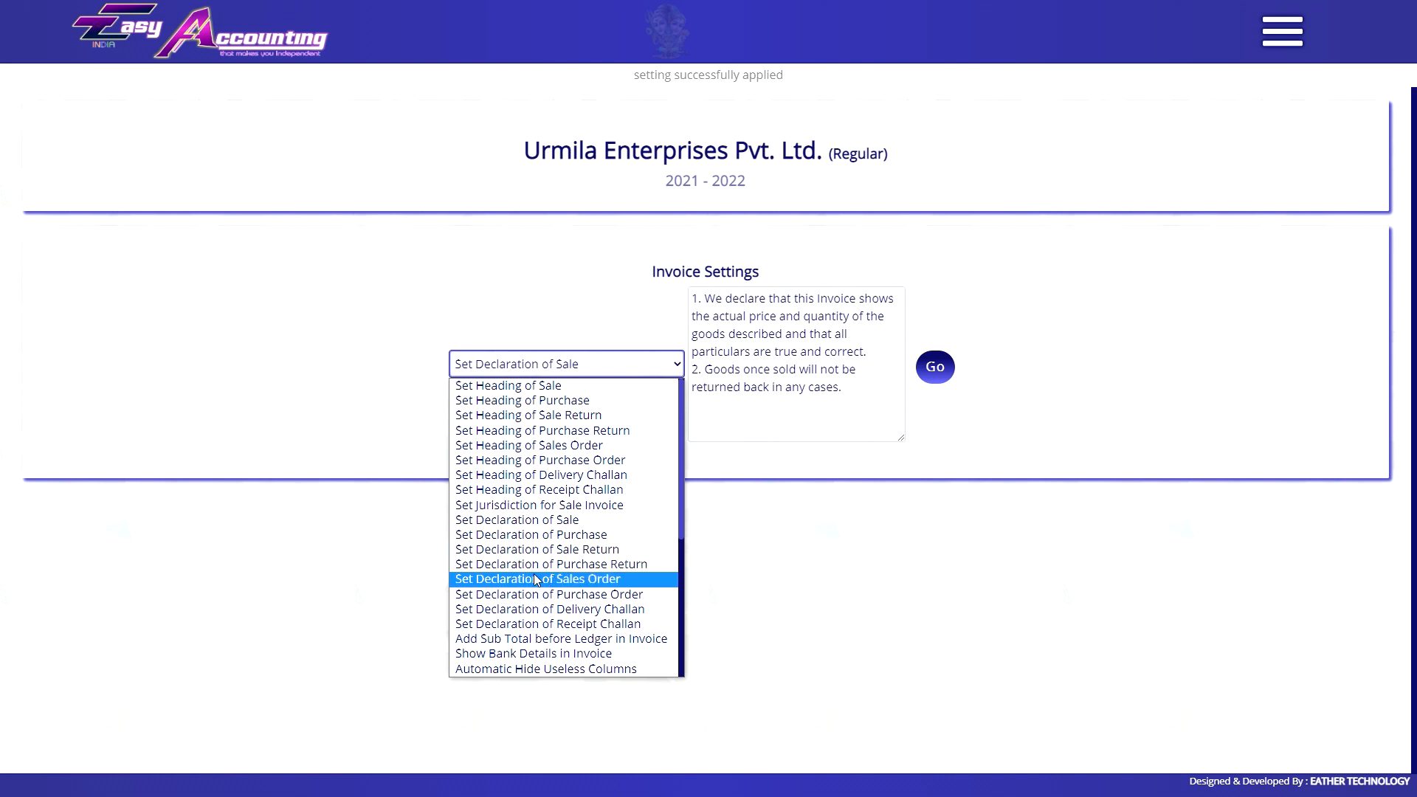
# Select the Add Sub Total before Ledger in Invoice setting and preview a sales invoice.
pyautogui.click(533, 622)
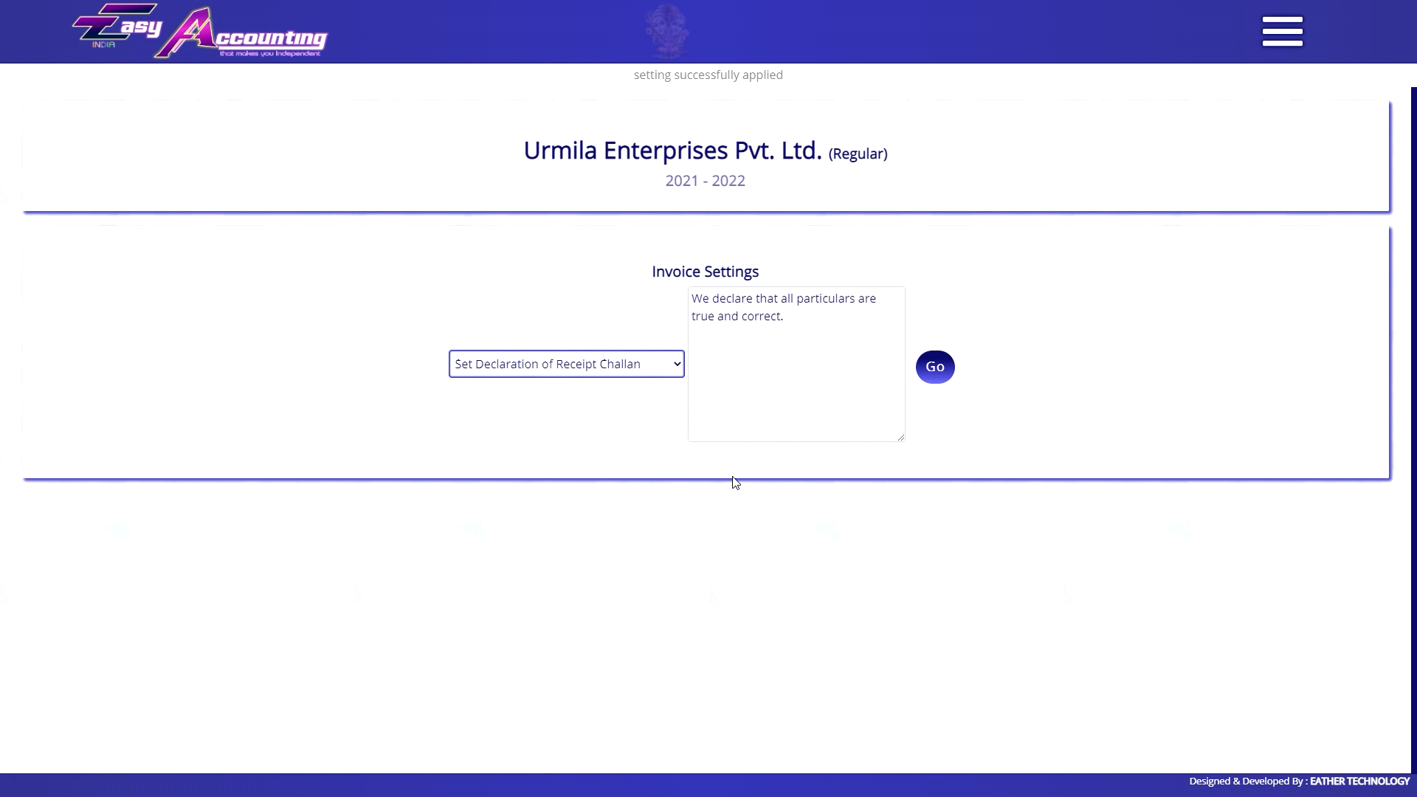
pyautogui.click(559, 372)
pyautogui.scroll(-2, 555, 494)
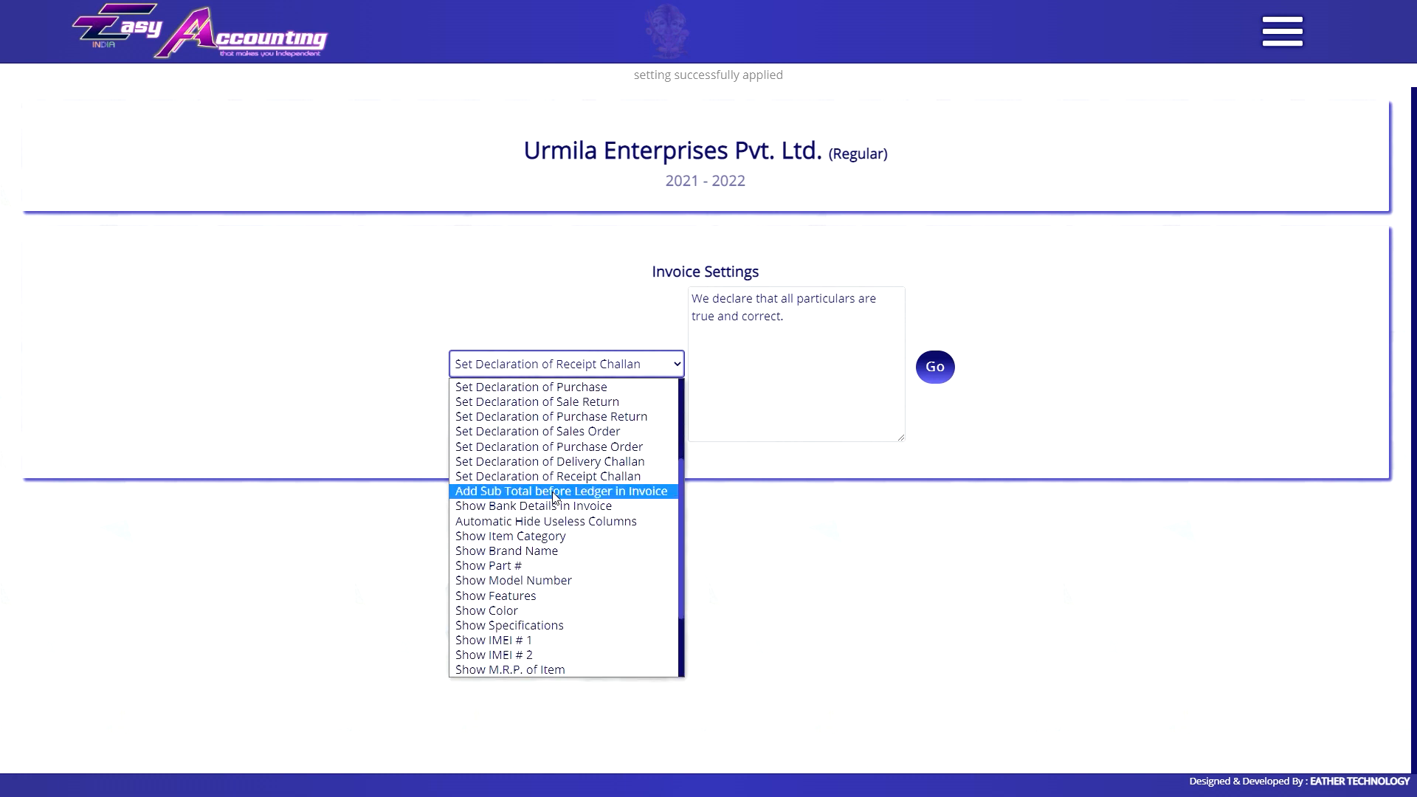
pyautogui.click(558, 492)
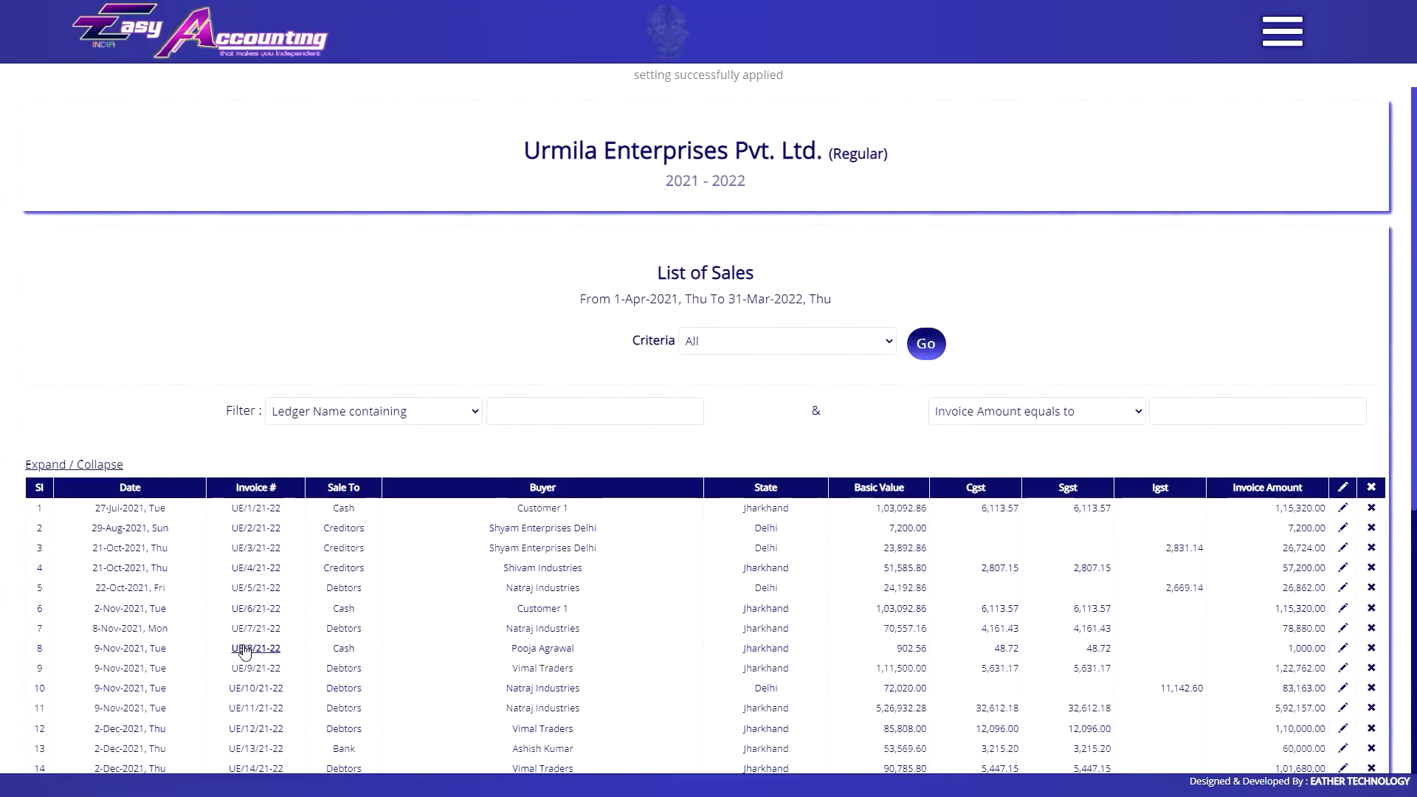
pyautogui.click(256, 624)
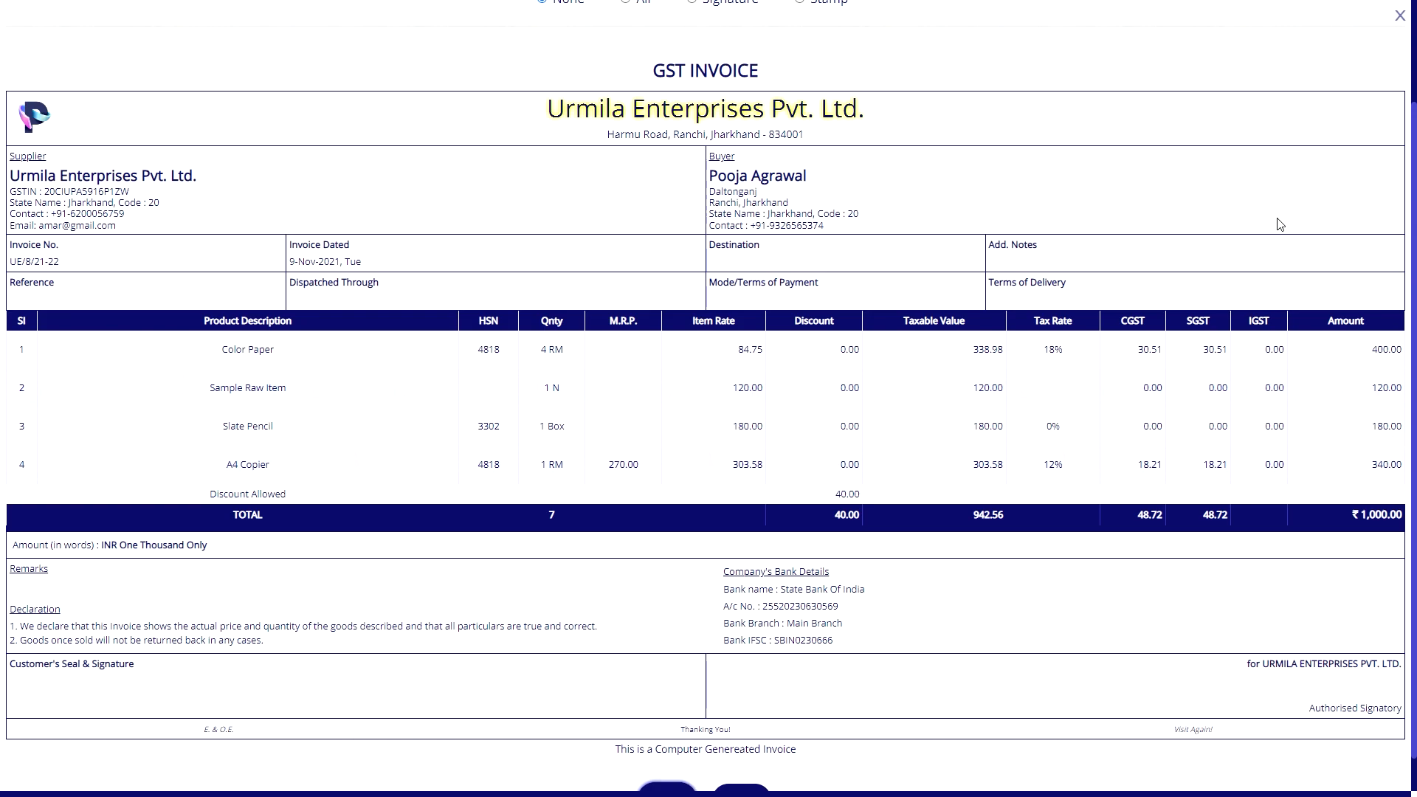
pyautogui.click(1399, 16)
# Set Add Sub Total before Ledger in Invoice to Yes and check a sales invoice.
pyautogui.click(726, 308)
pyautogui.click(738, 328)
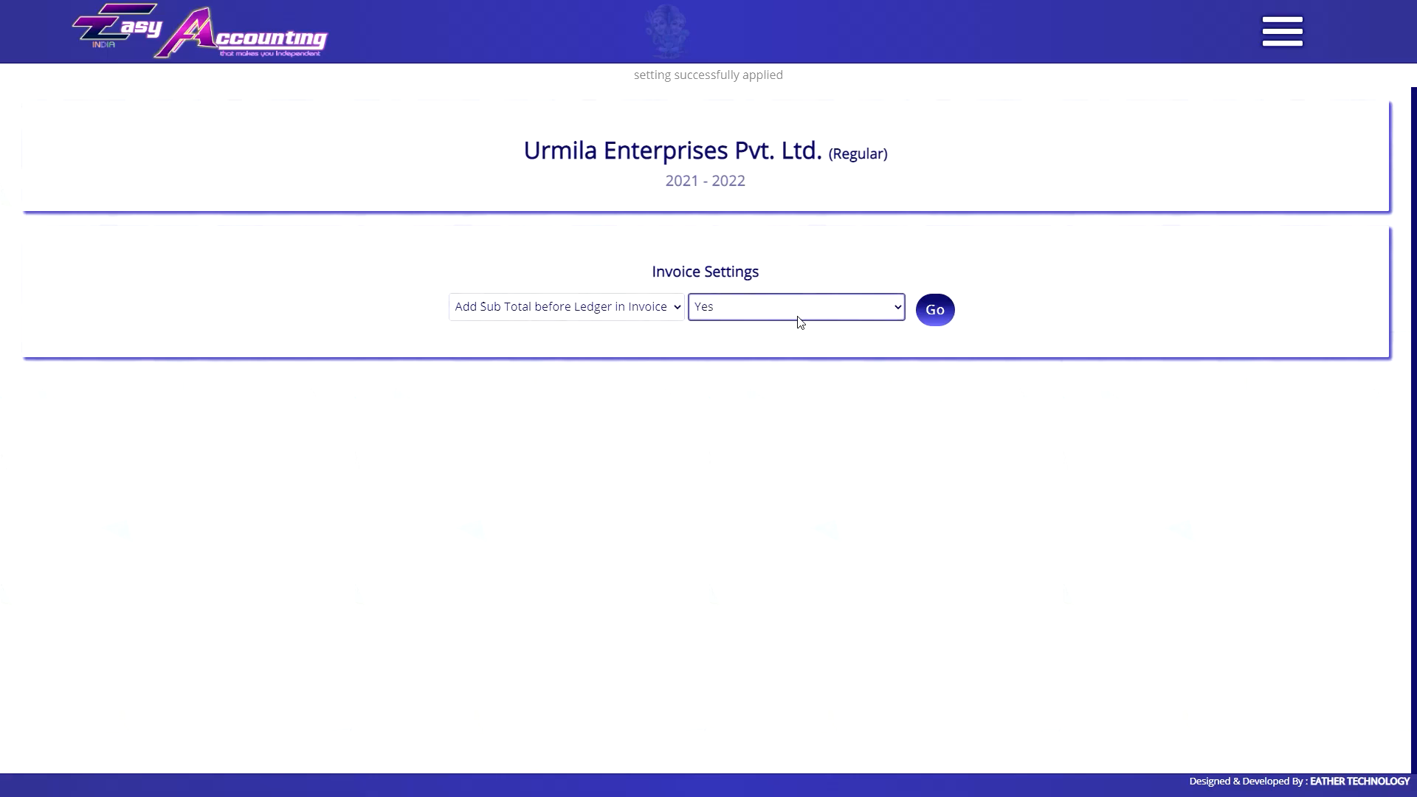
pyautogui.click(935, 309)
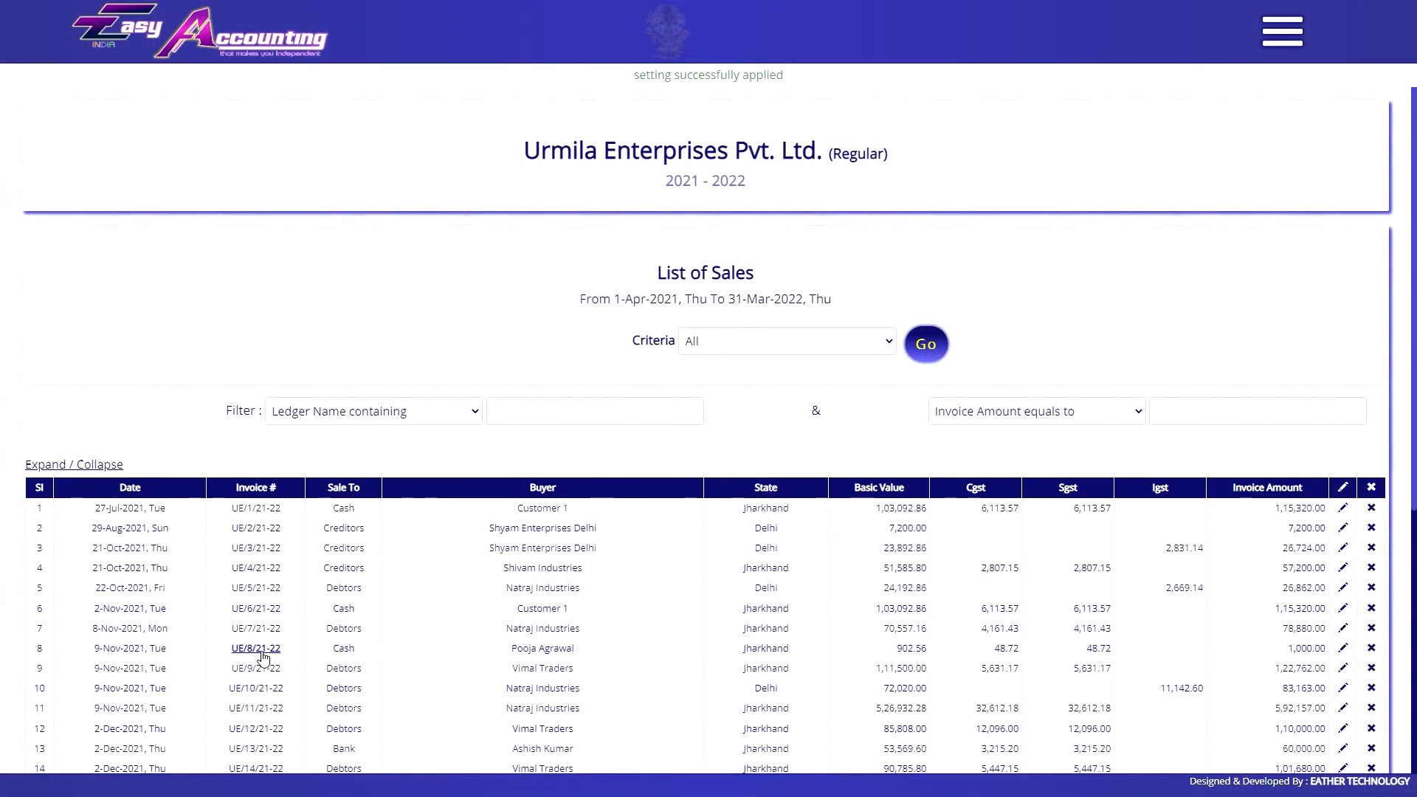
pyautogui.click(261, 651)
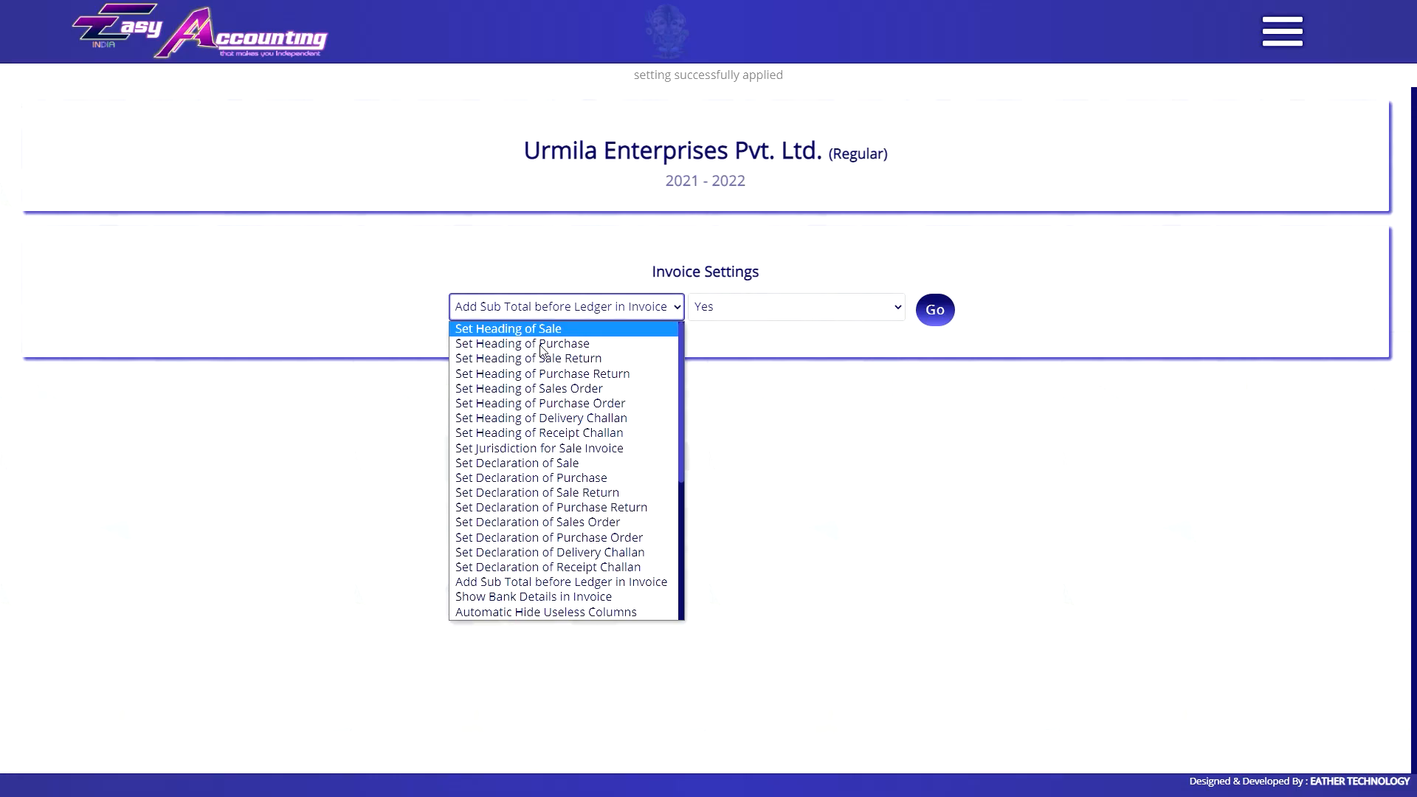
# Set Show Bank Details in Invoice to No.
pyautogui.click(575, 599)
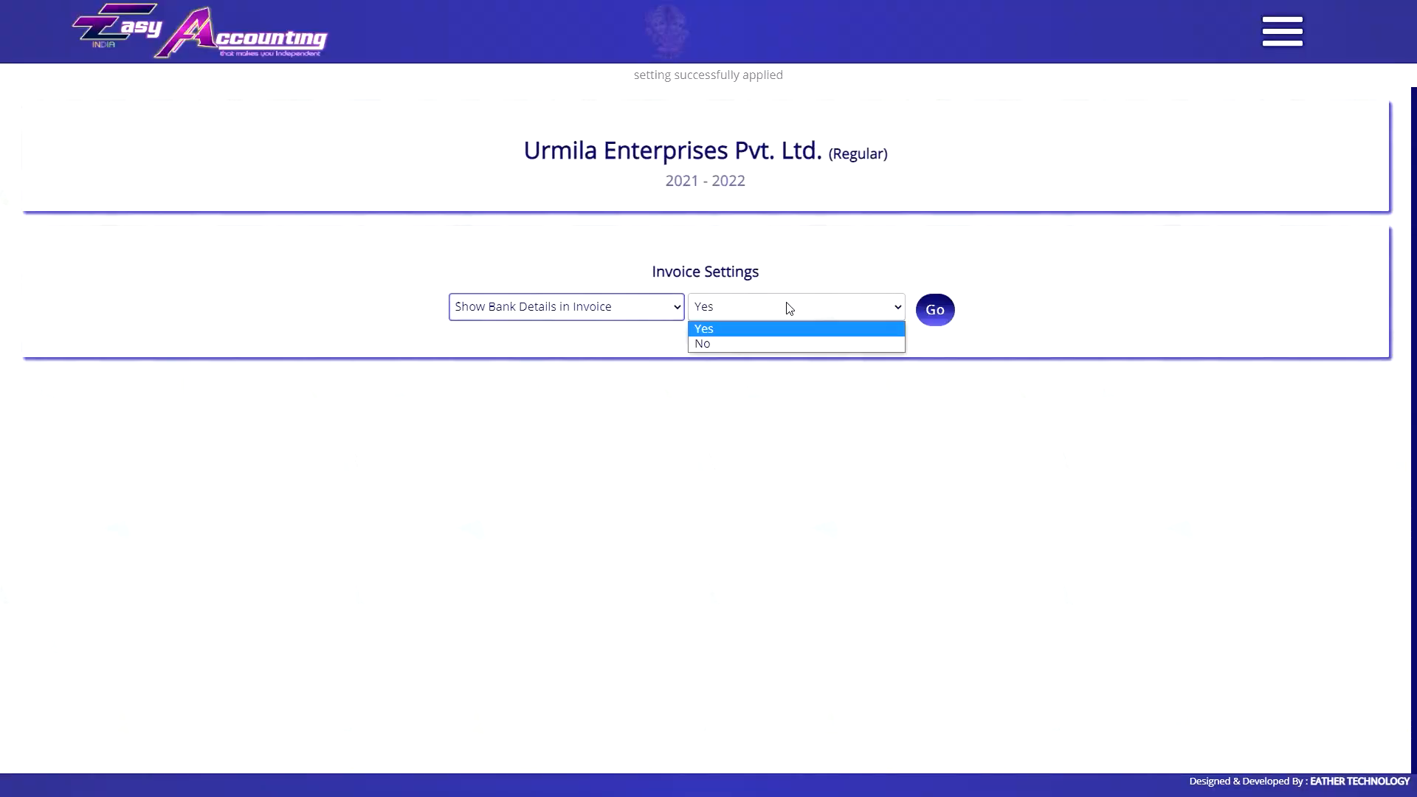
pyautogui.click(755, 344)
pyautogui.click(938, 316)
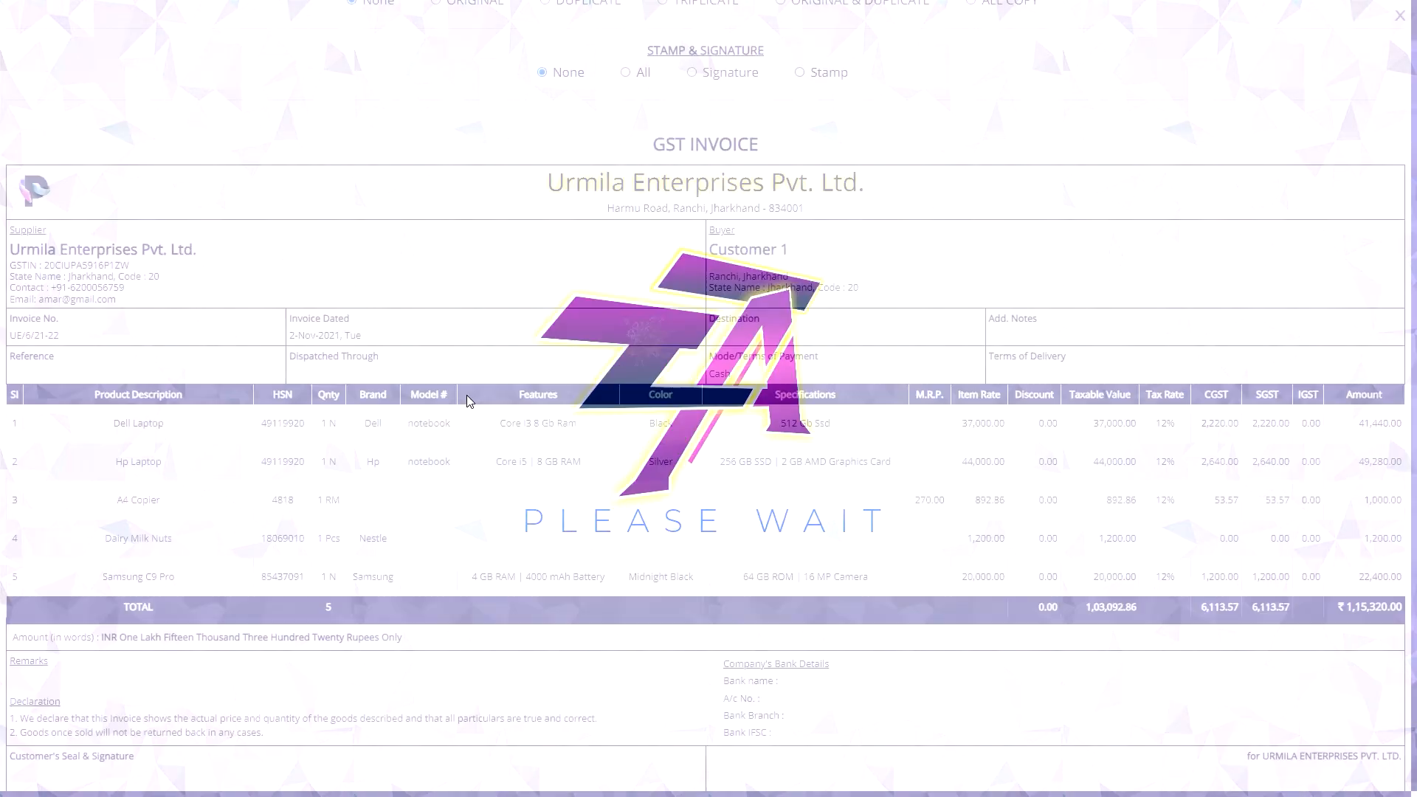
pyautogui.scroll(-3, 871, 585)
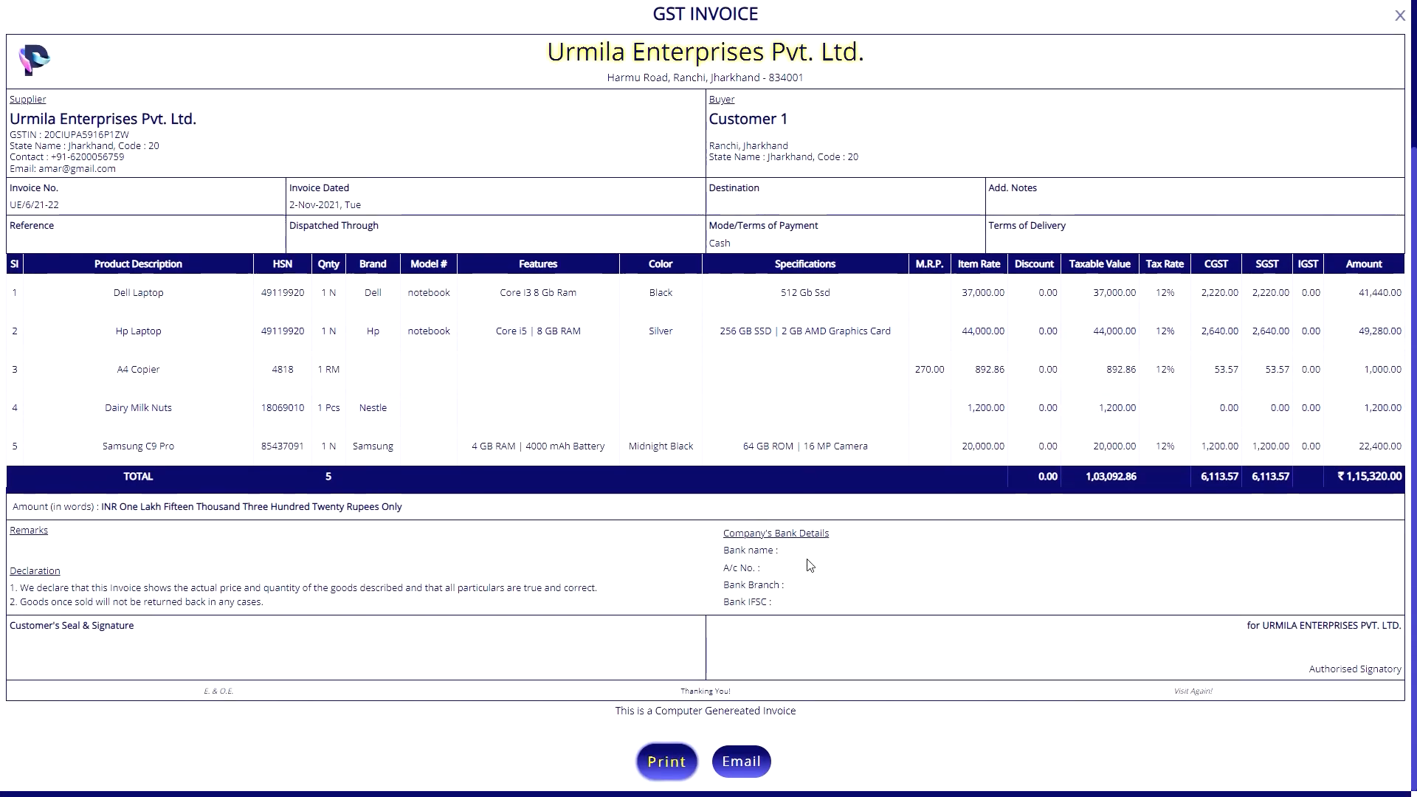
# Make this bank account the default on the Default Bank page.
pyautogui.click(1399, 15)
pyautogui.click(1283, 31)
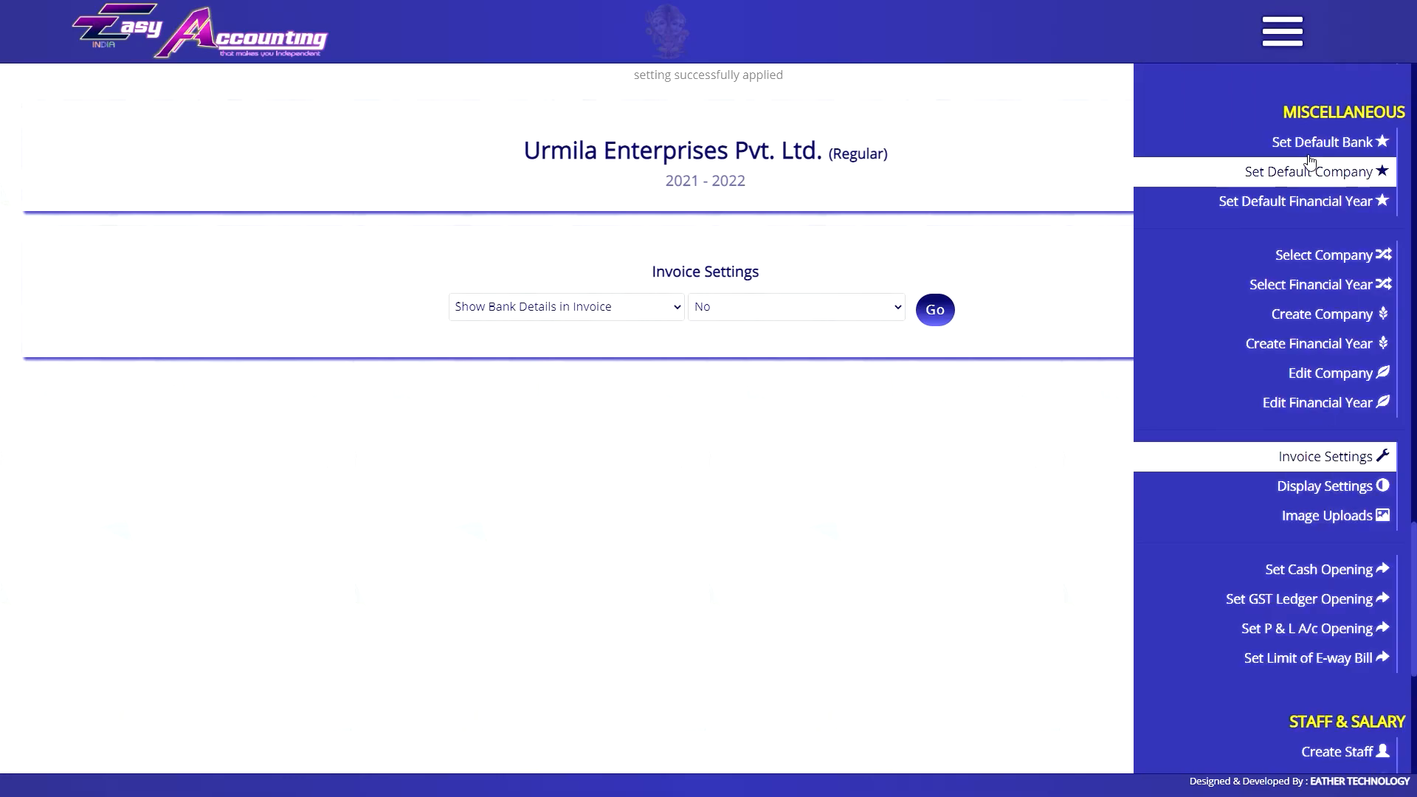
pyautogui.click(1321, 142)
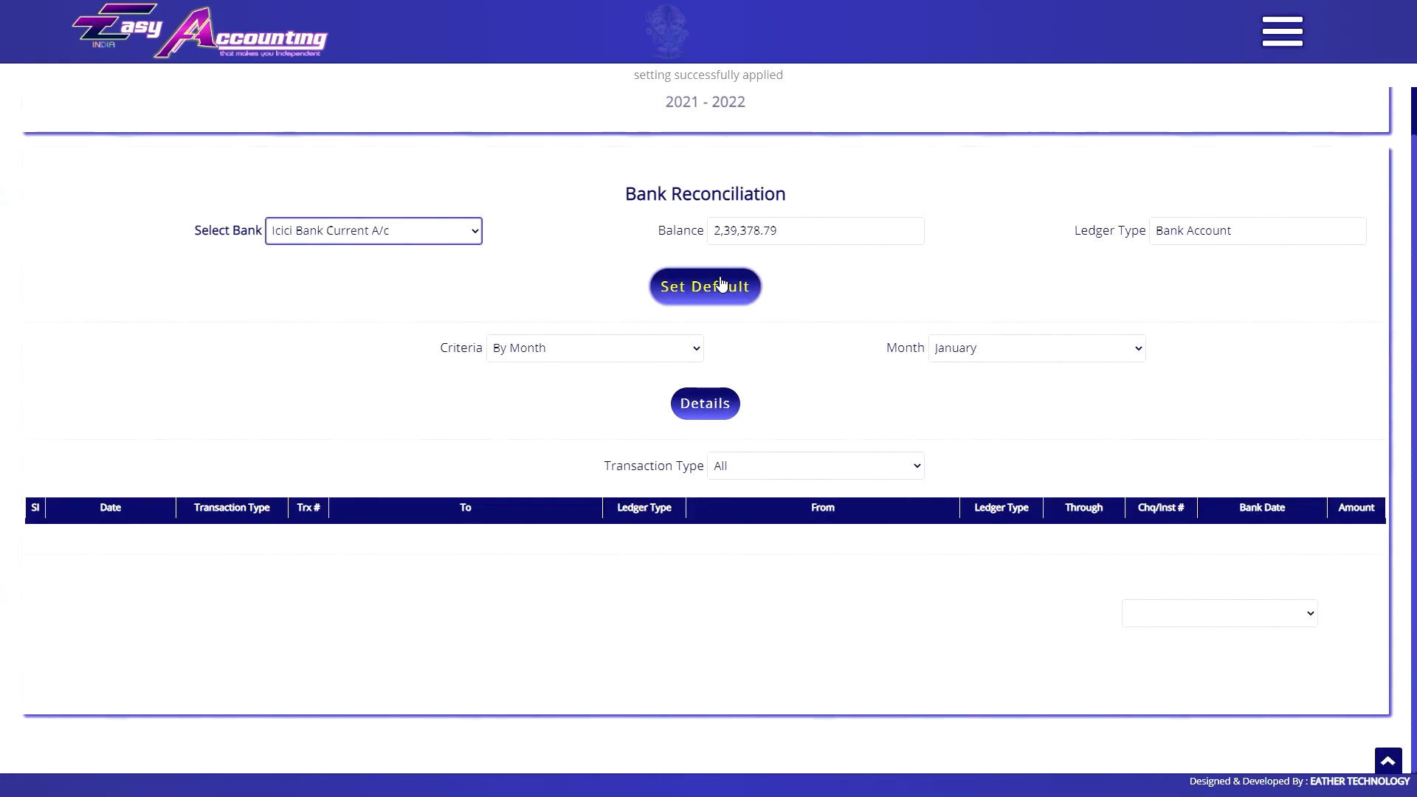
pyautogui.click(708, 290)
# Preview a sales invoice's columns, then set Automatic Hide Useless Columns to Yes.
pyautogui.click(566, 306)
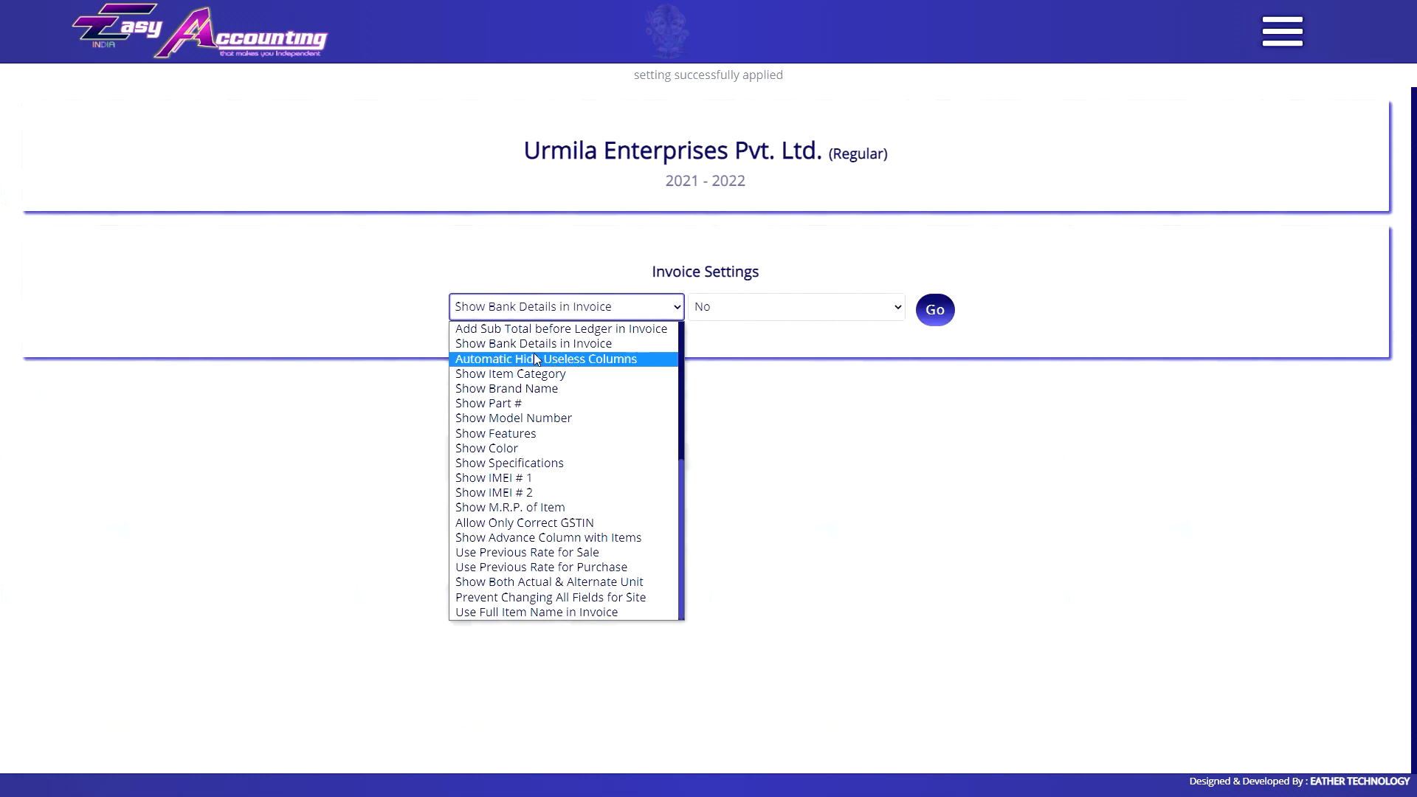
pyautogui.click(533, 359)
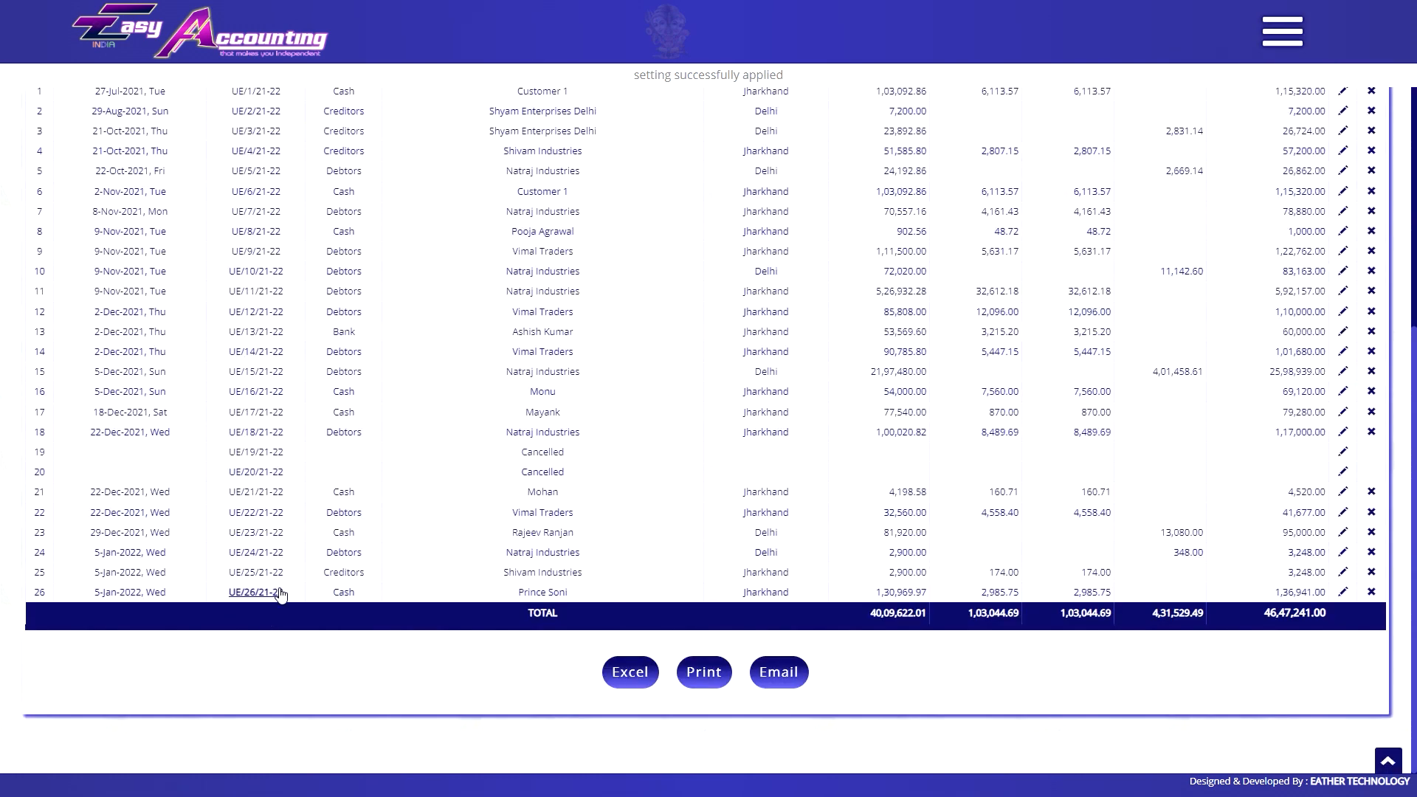
pyautogui.click(279, 591)
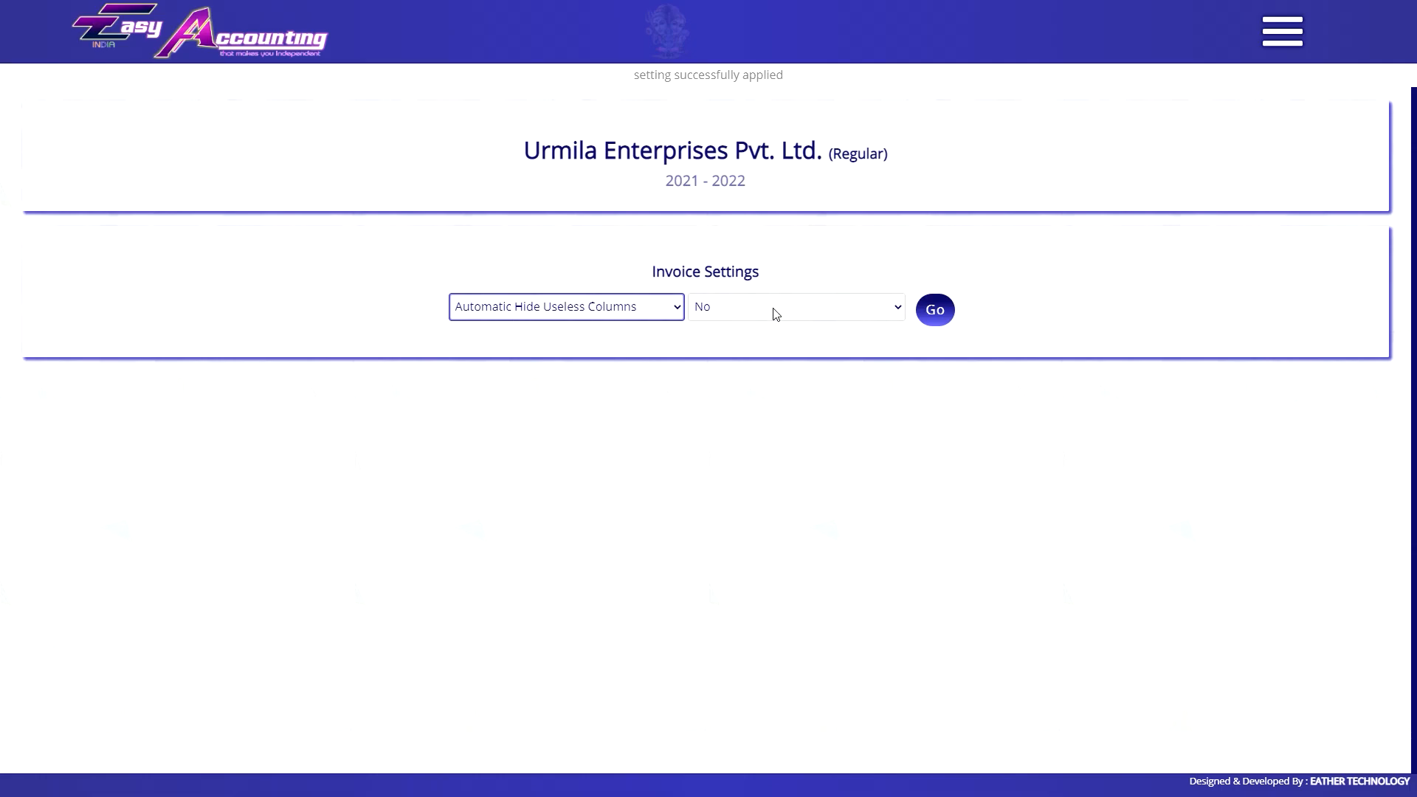
pyautogui.click(772, 310)
pyautogui.click(812, 343)
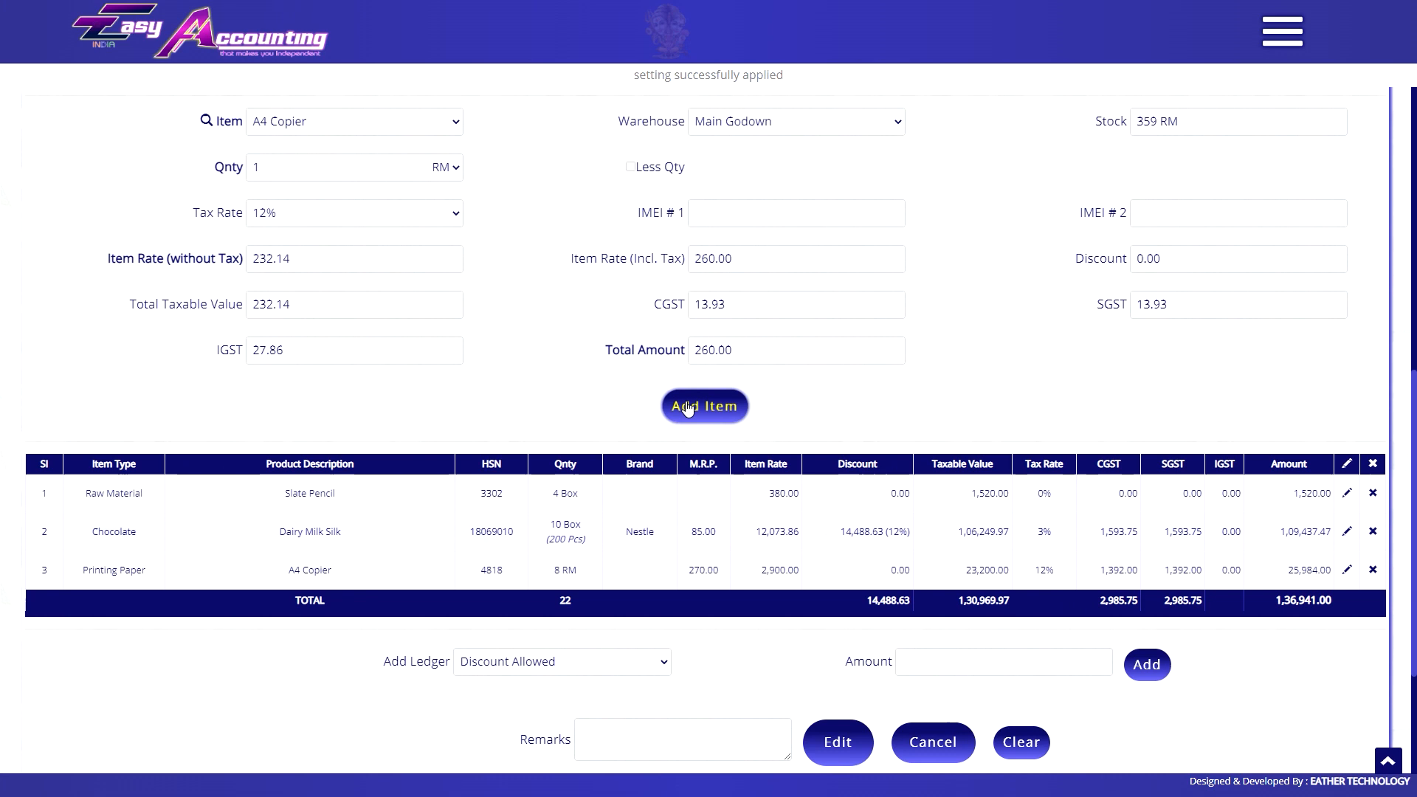
# Add Samsung Galaxy Note 4 to the invoice, save it, and preview the updated columns.
pyautogui.click(369, 122)
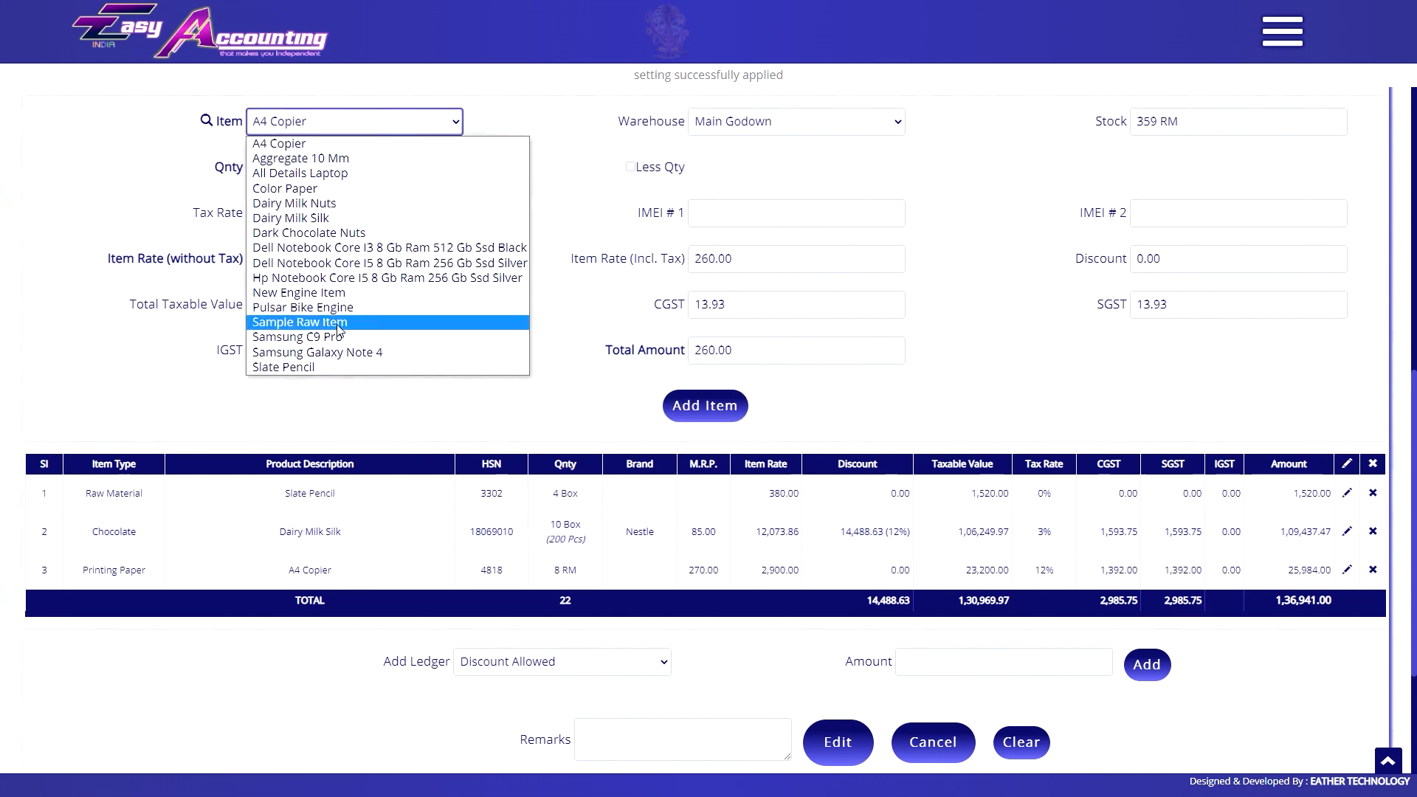
pyautogui.click(332, 352)
pyautogui.click(697, 405)
pyautogui.scroll(-2, 580, 624)
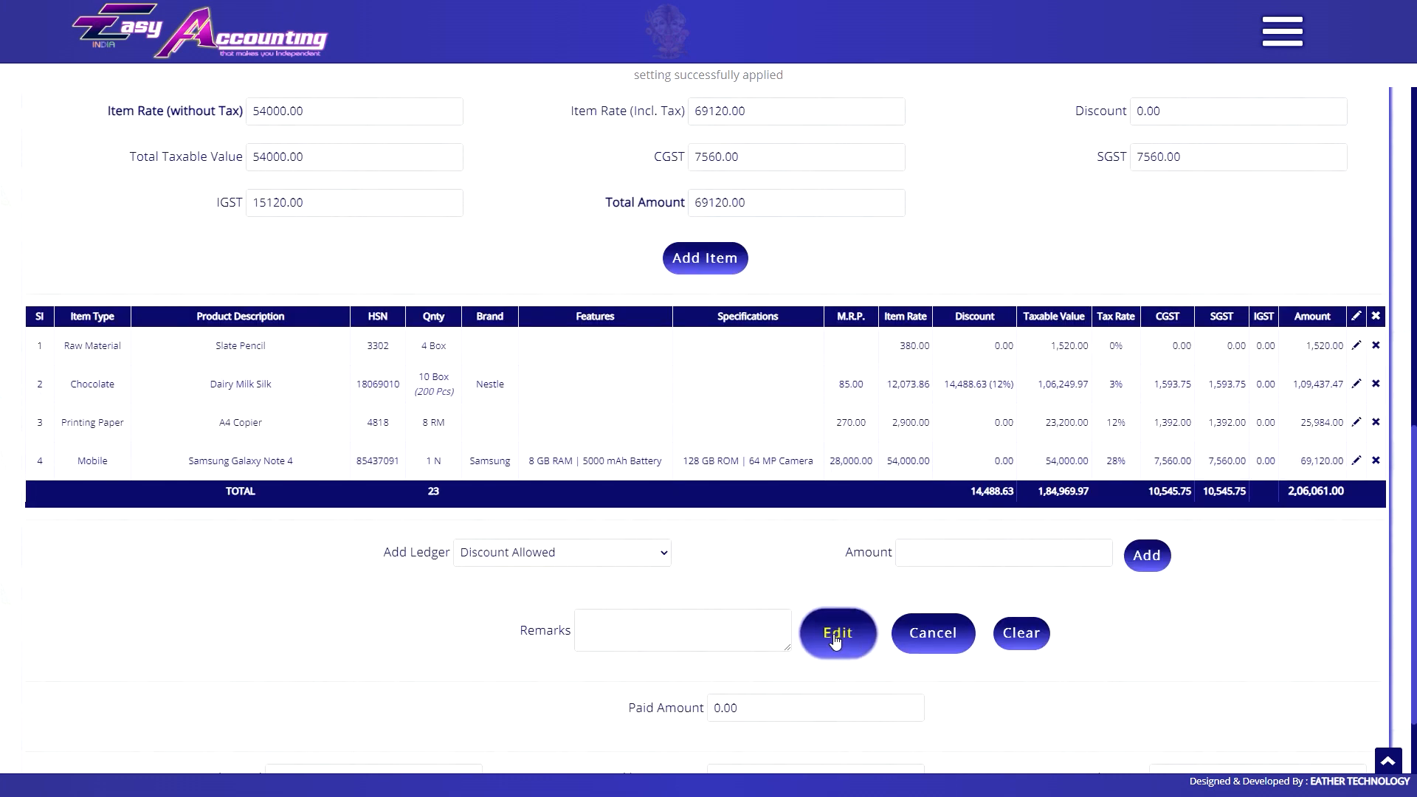
pyautogui.click(834, 543)
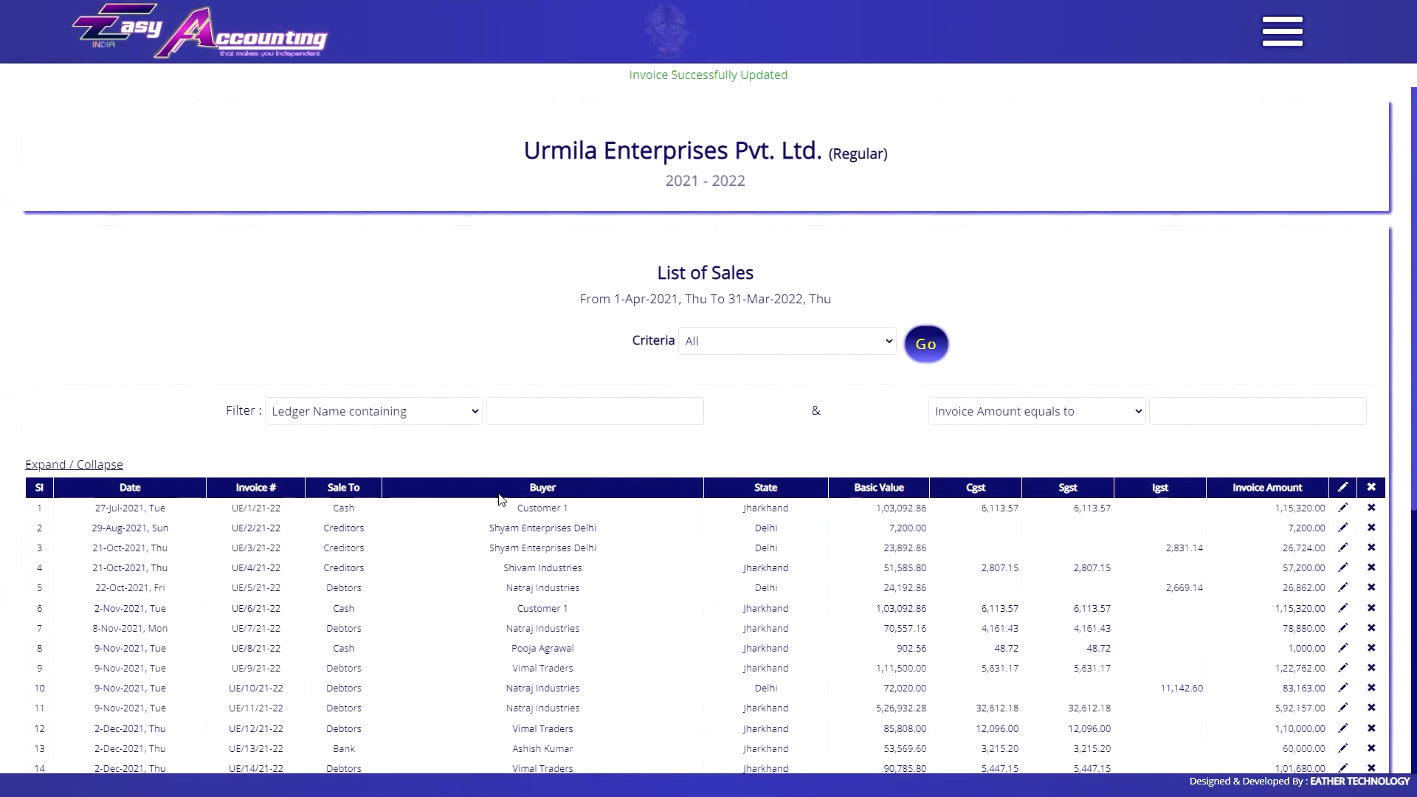
pyautogui.scroll(-7, 791, 627)
pyautogui.click(255, 600)
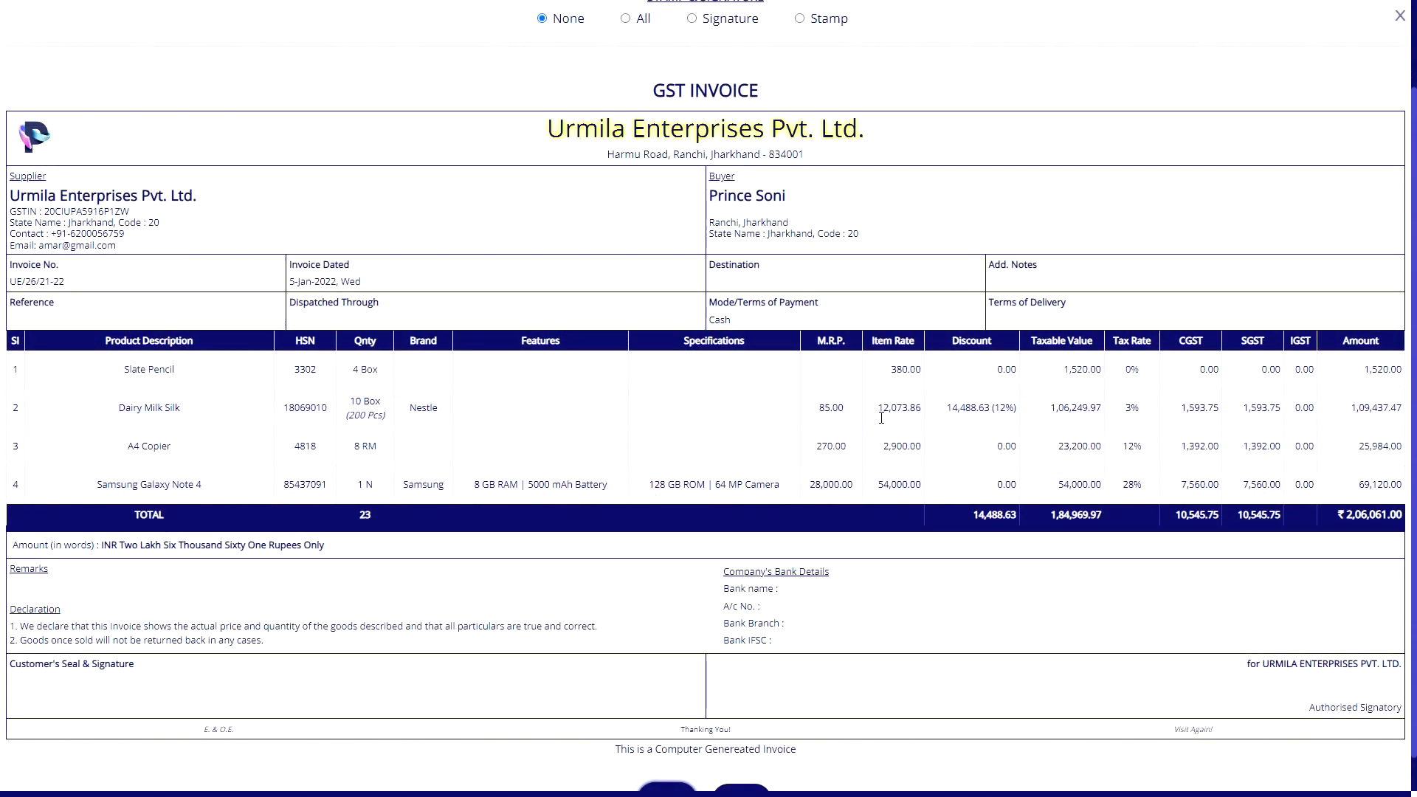
pyautogui.click(1400, 17)
# Edit the latest invoice again to add Samsung C9 Pro and save it.
pyautogui.click(1341, 592)
pyautogui.scroll(4, 667, 402)
pyautogui.click(361, 157)
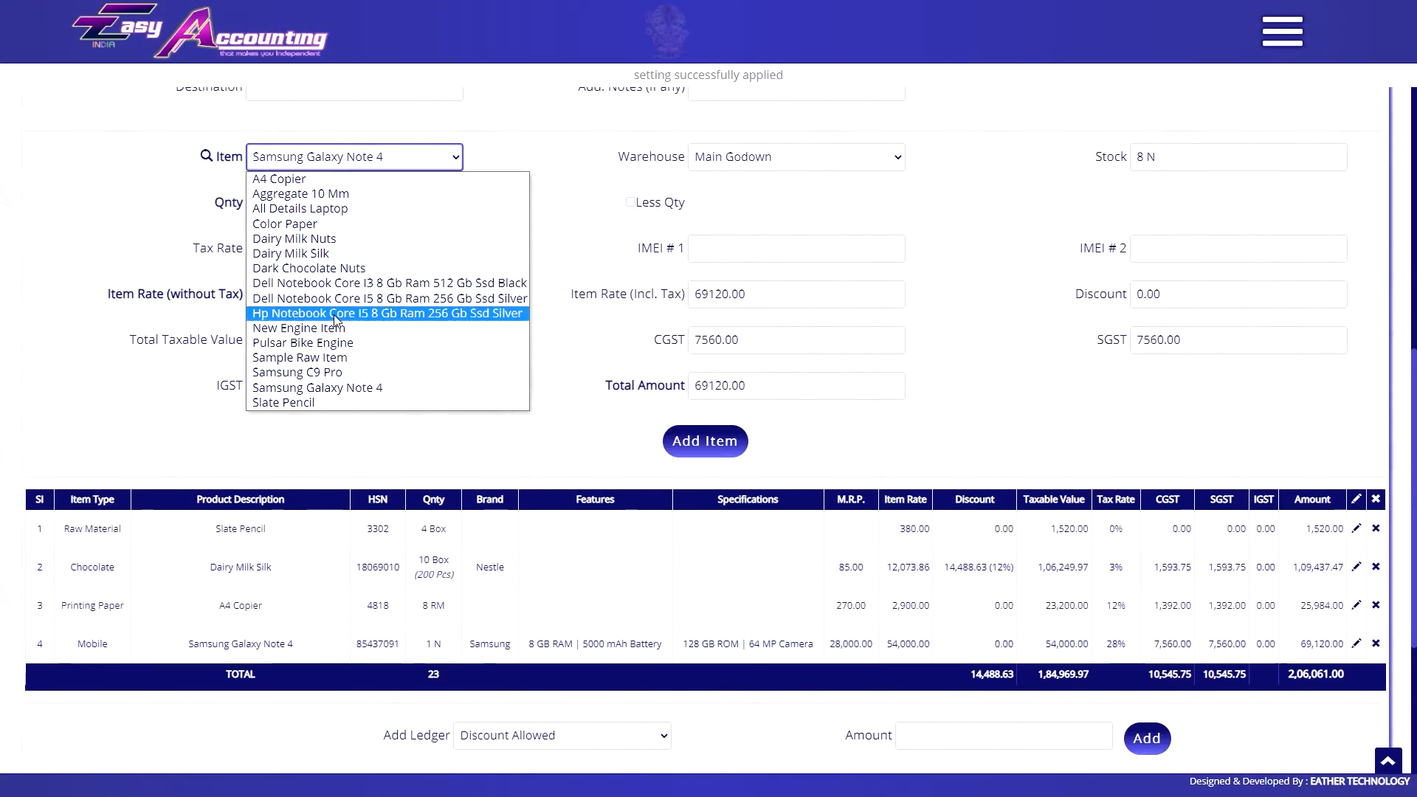
pyautogui.scroll(-2, 728, 465)
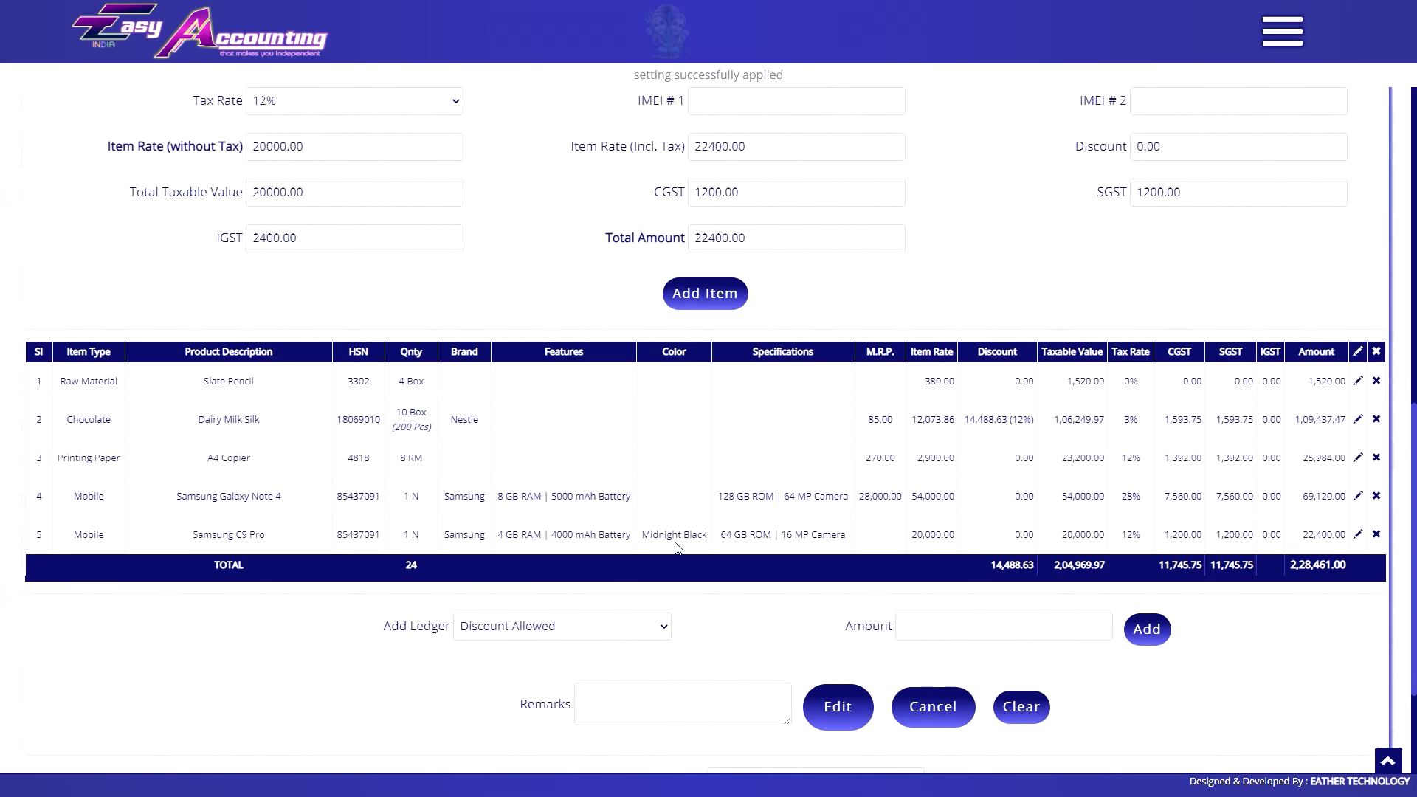
pyautogui.click(838, 705)
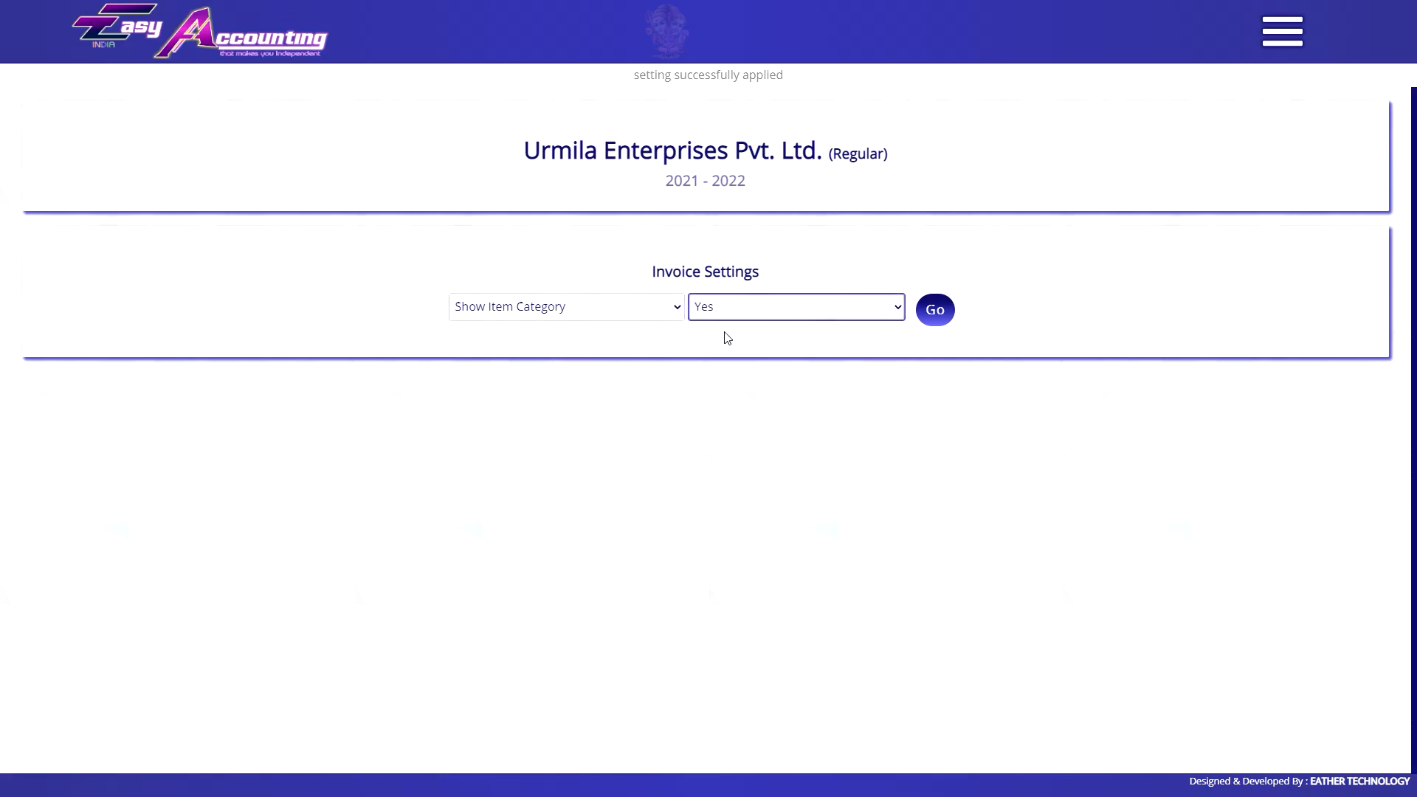
# Apply the Show Item Category setting and preview the latest invoice.
pyautogui.click(938, 310)
pyautogui.click(325, 671)
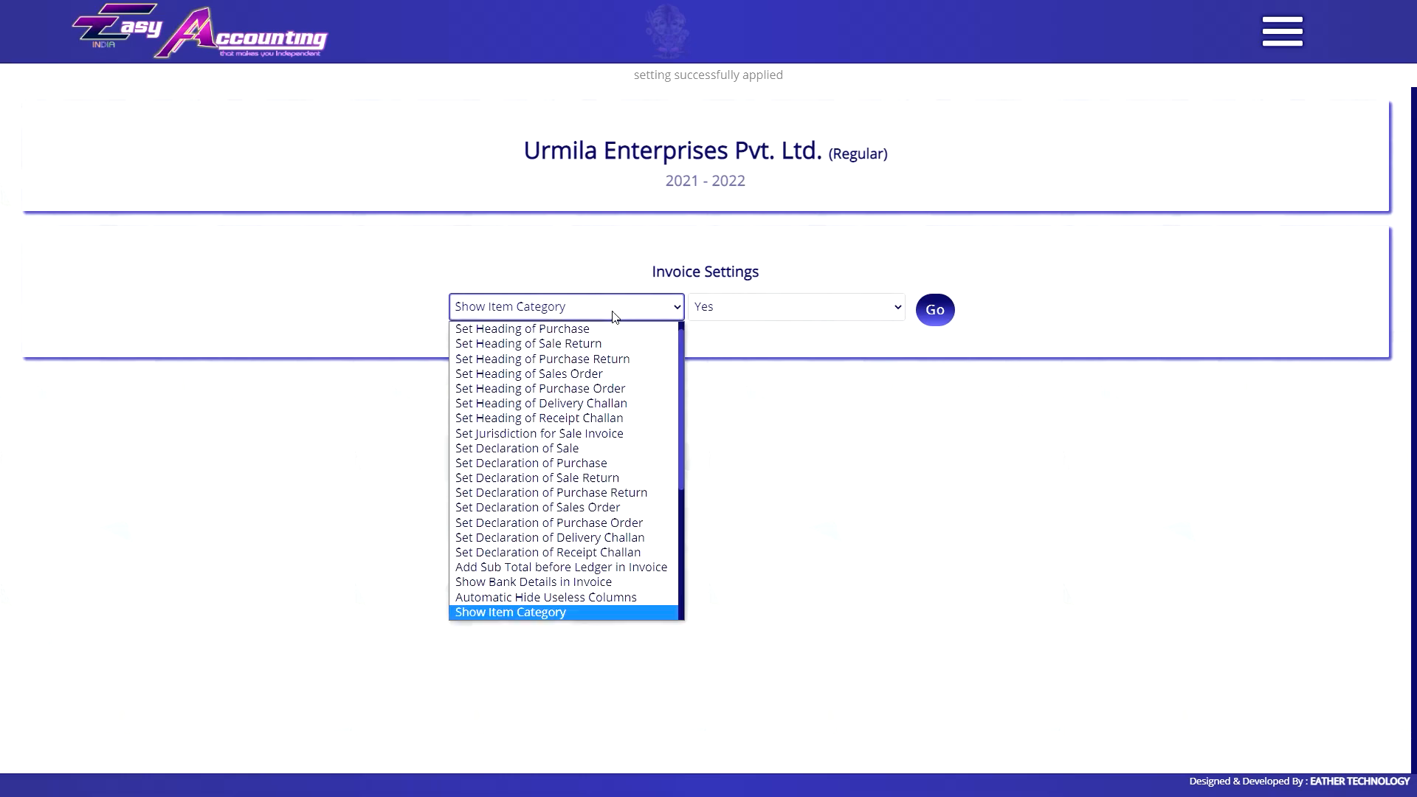
pyautogui.scroll(-5, 543, 378)
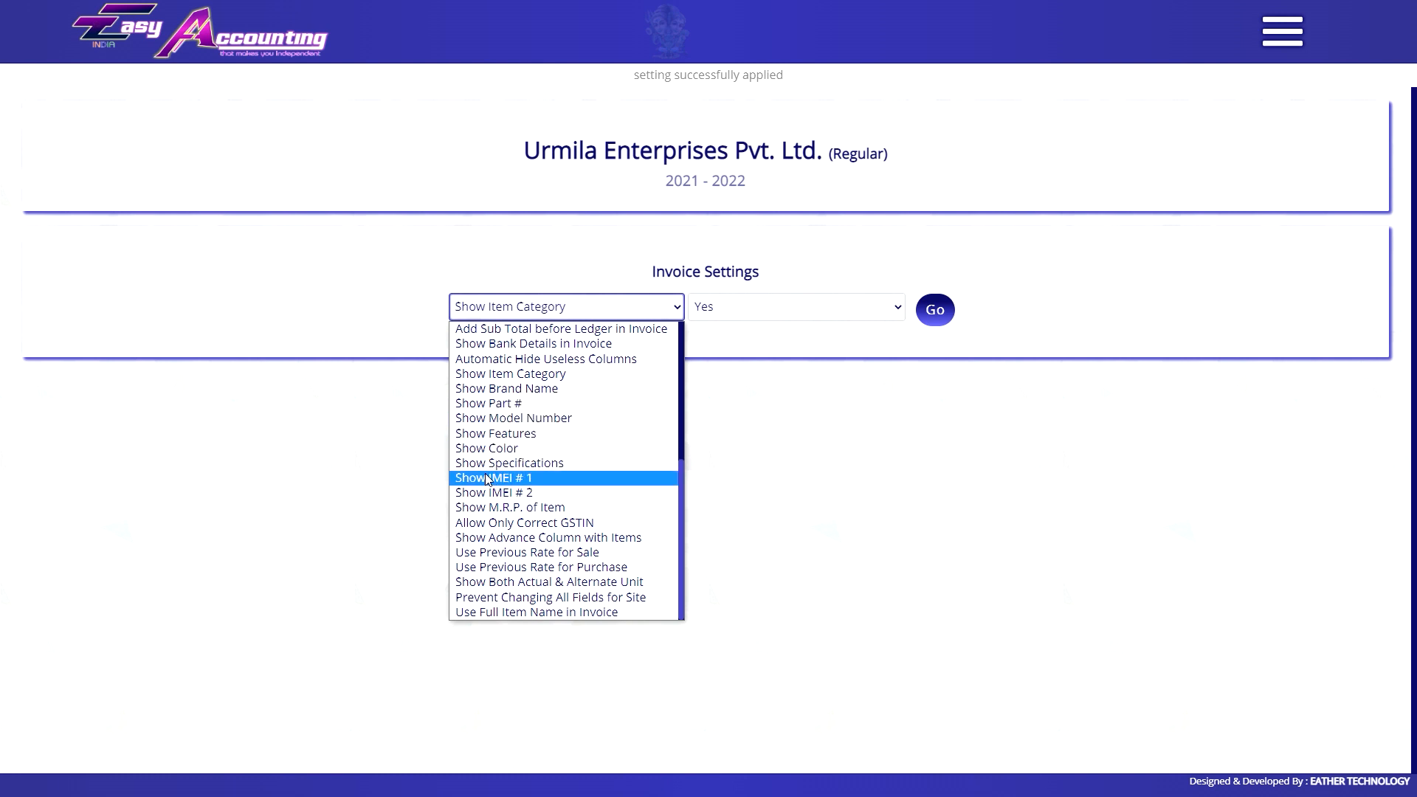
# Turn Automatic Hide Useless Columns off and set Show Item M.R.P. to Yes.
pyautogui.click(568, 361)
pyautogui.click(733, 313)
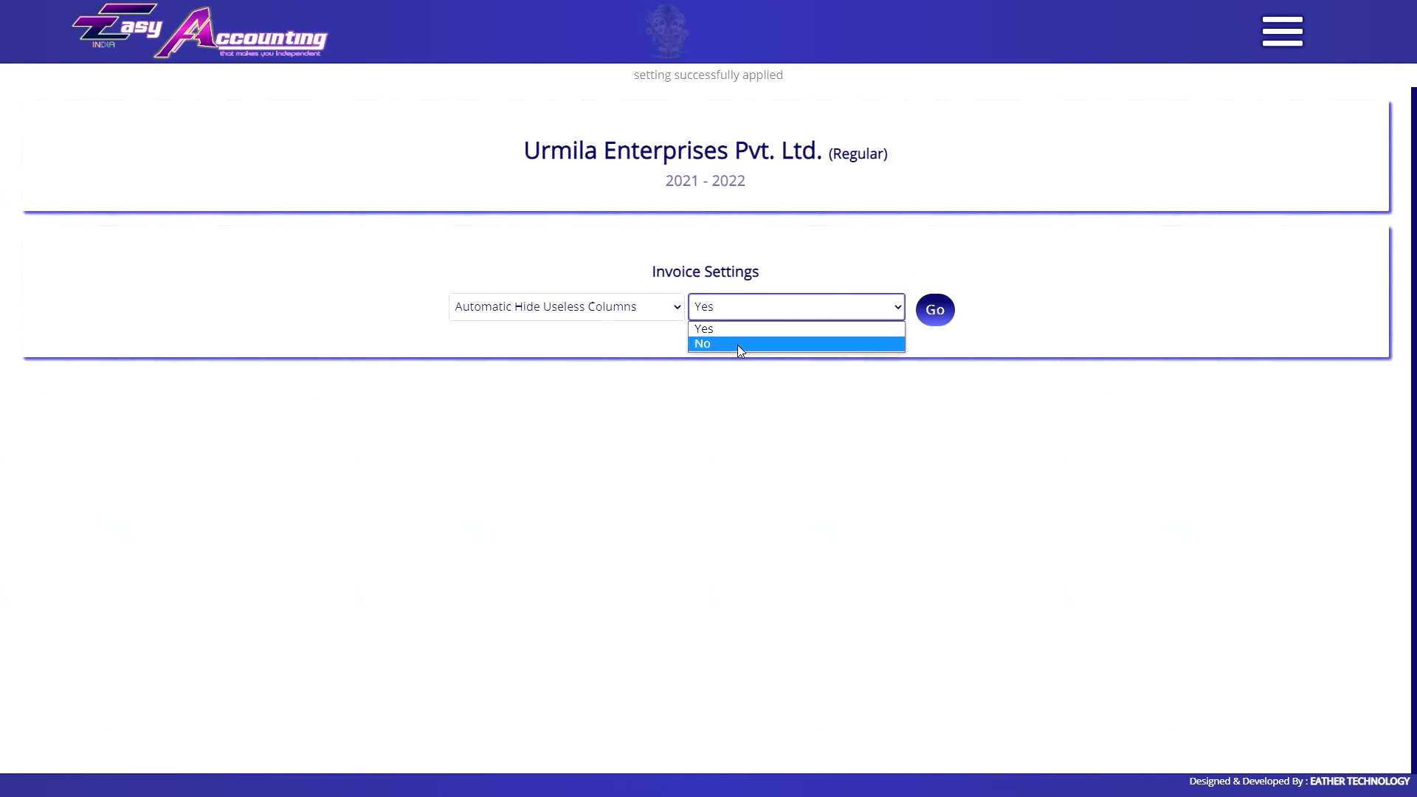
pyautogui.click(735, 343)
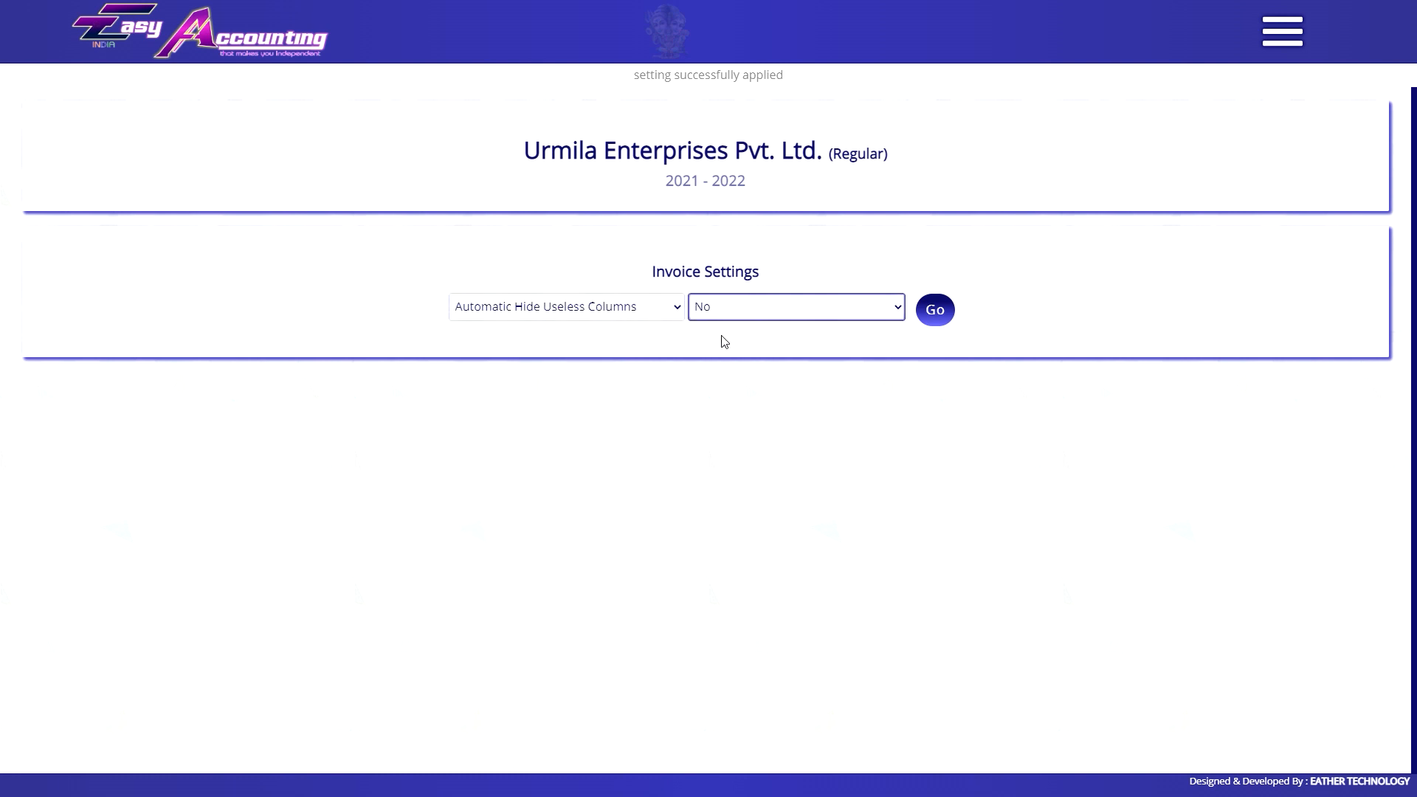
pyautogui.click(644, 320)
pyautogui.scroll(-3, 568, 472)
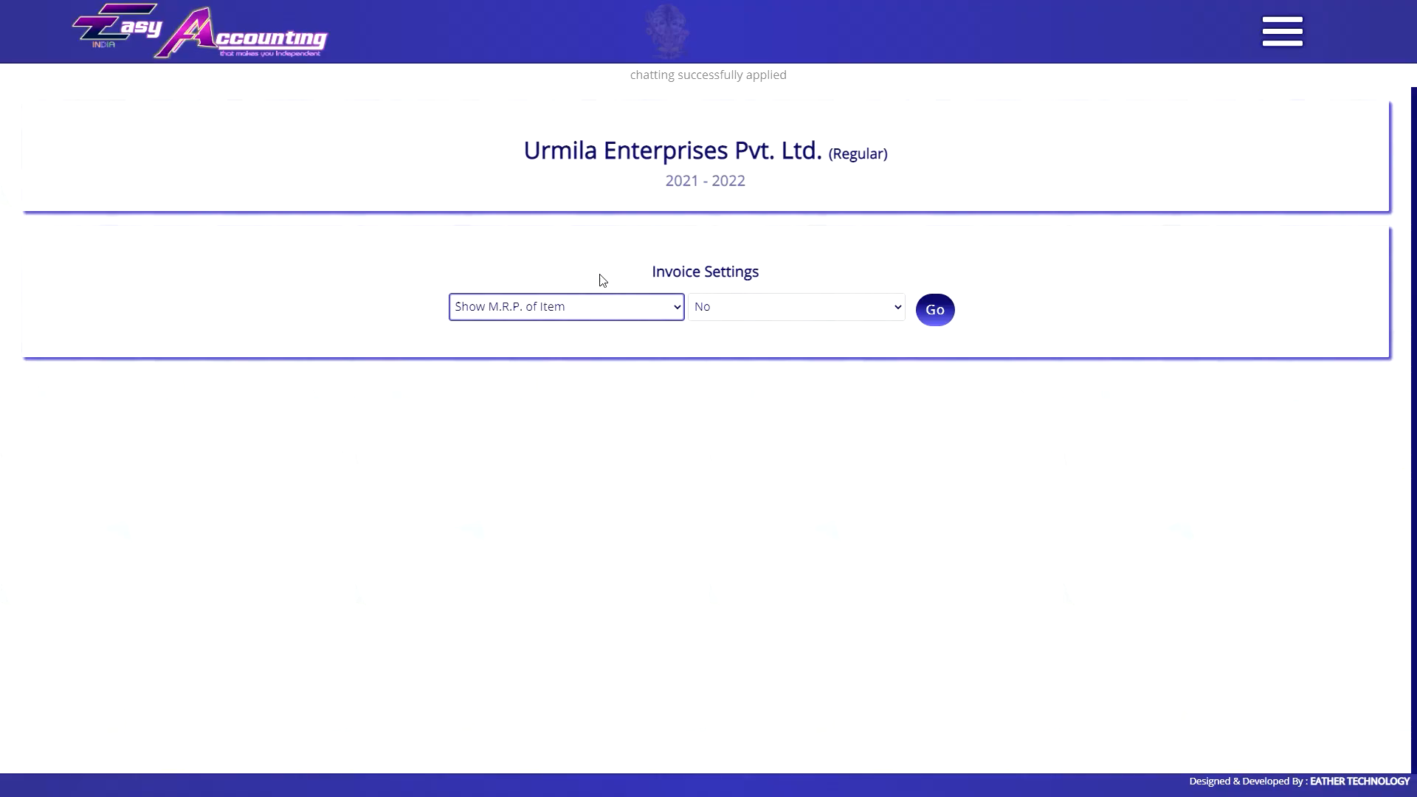
pyautogui.click(871, 309)
pyautogui.click(829, 329)
pyautogui.click(934, 308)
# Turn on Show Part # and check the GST invoice for the M.R.P. and Part # columns.
pyautogui.click(553, 307)
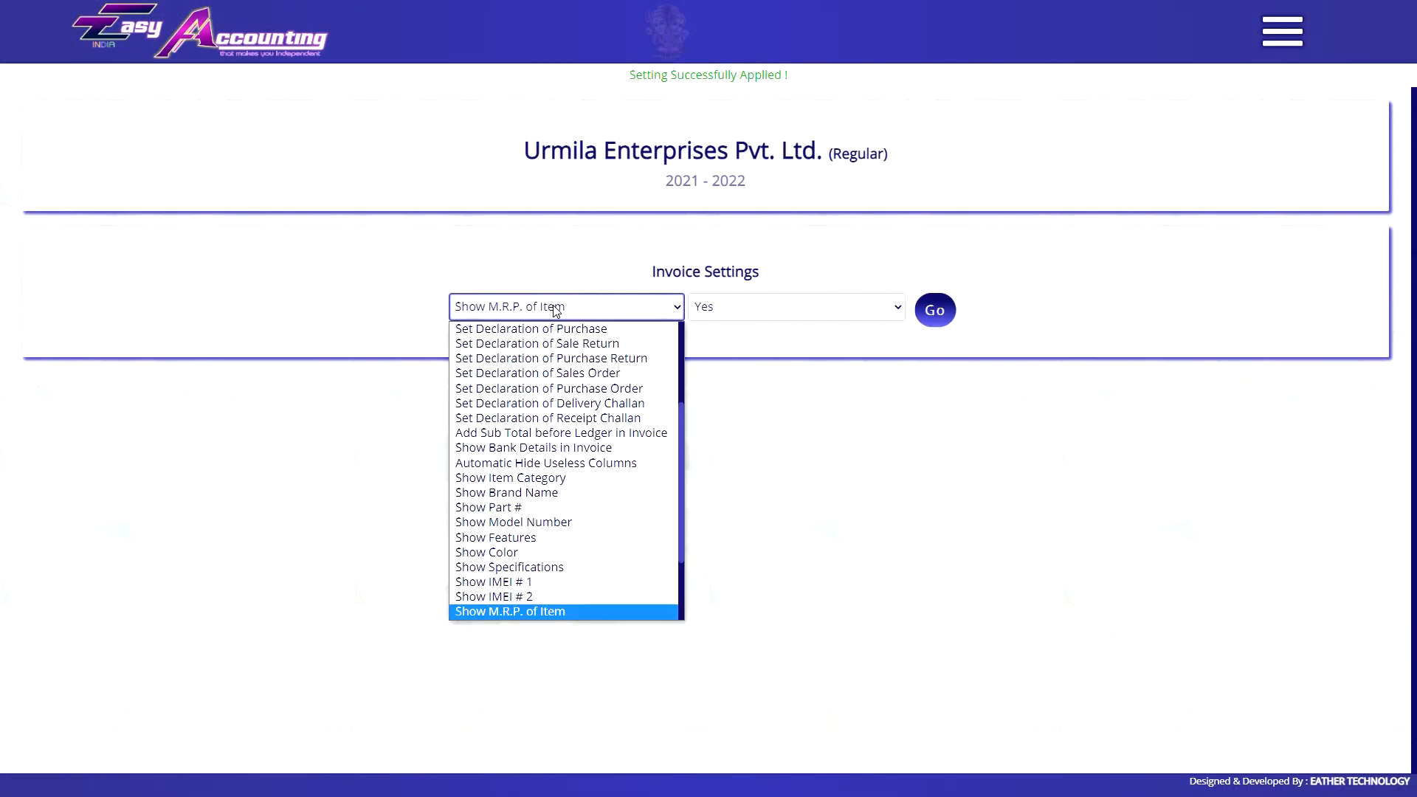
pyautogui.click(530, 506)
pyautogui.click(719, 316)
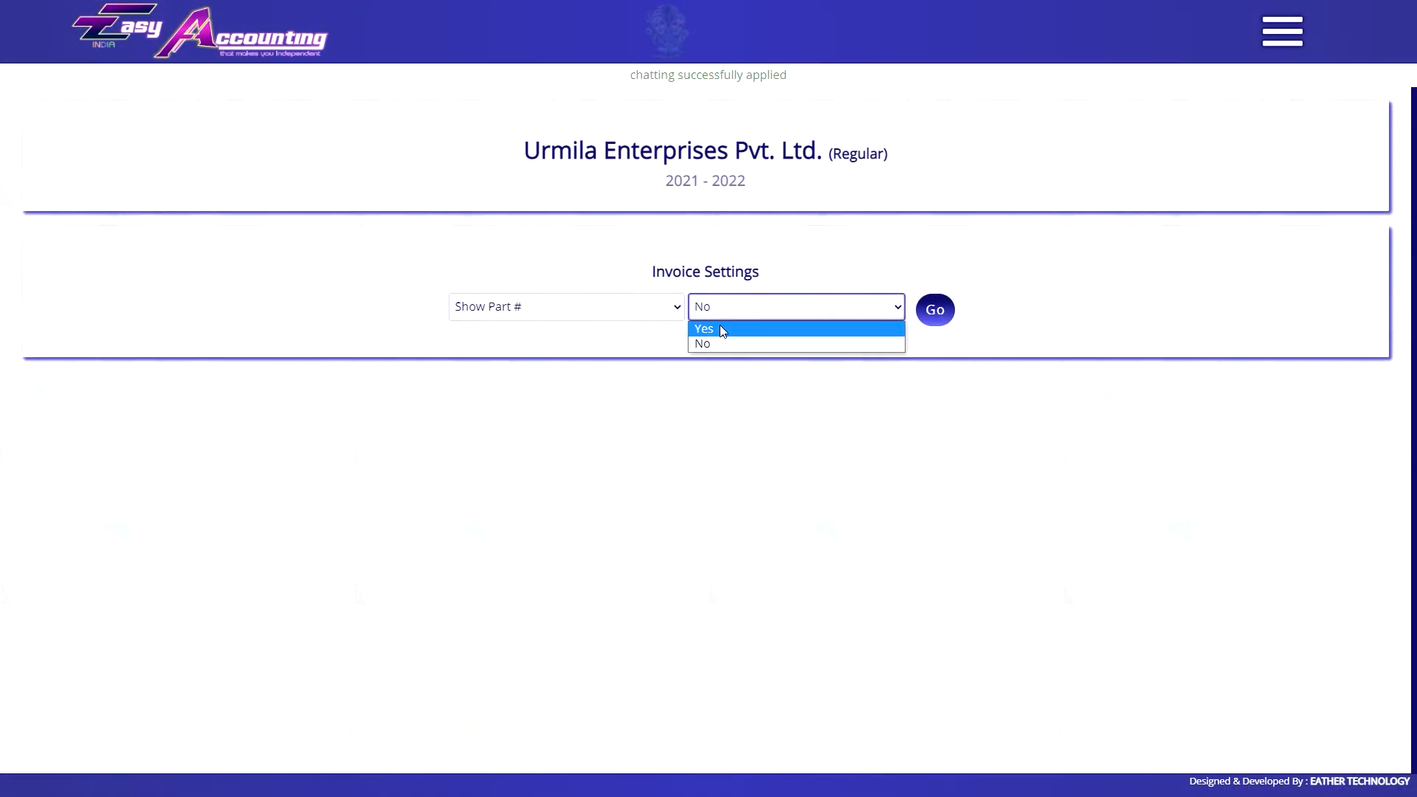
pyautogui.click(720, 326)
pyautogui.click(934, 309)
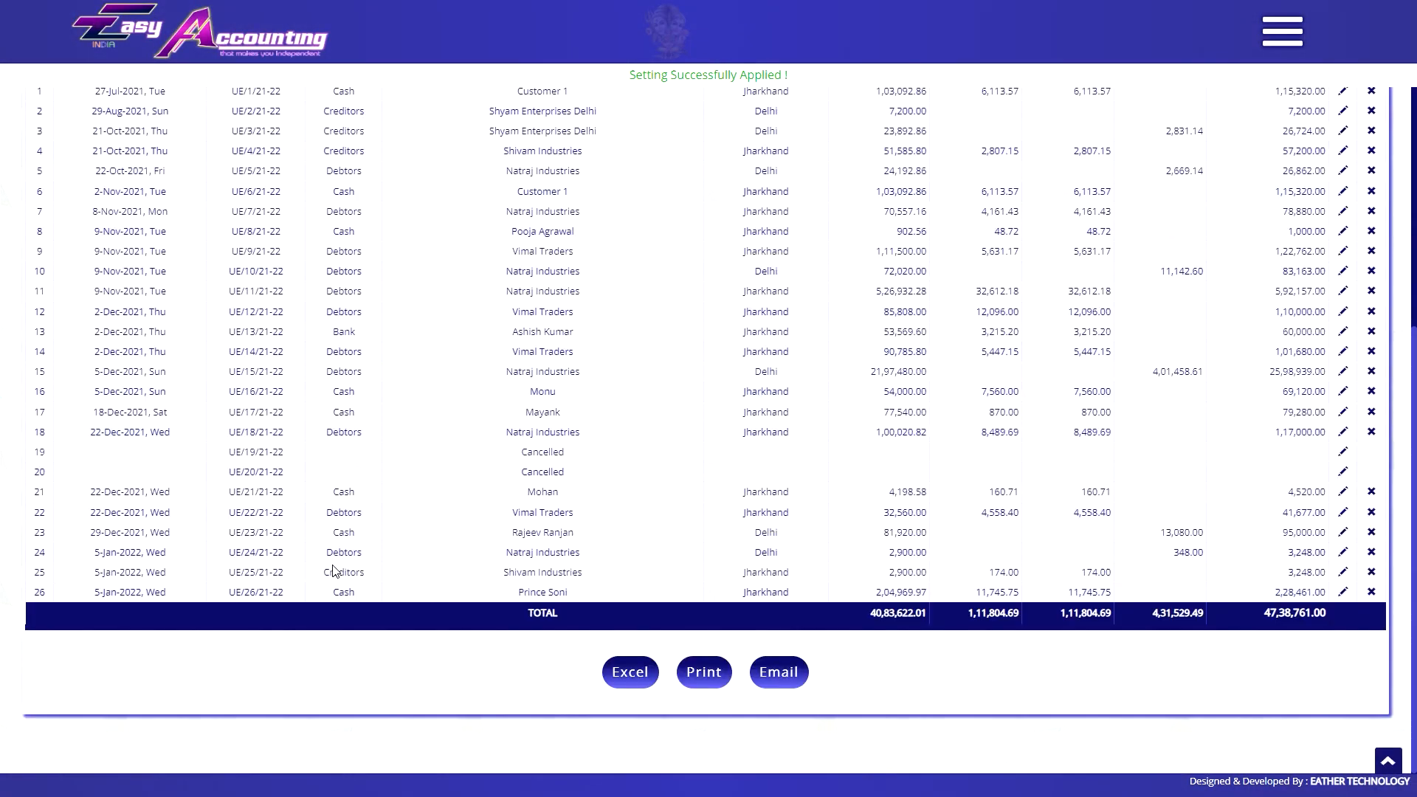
pyautogui.click(225, 656)
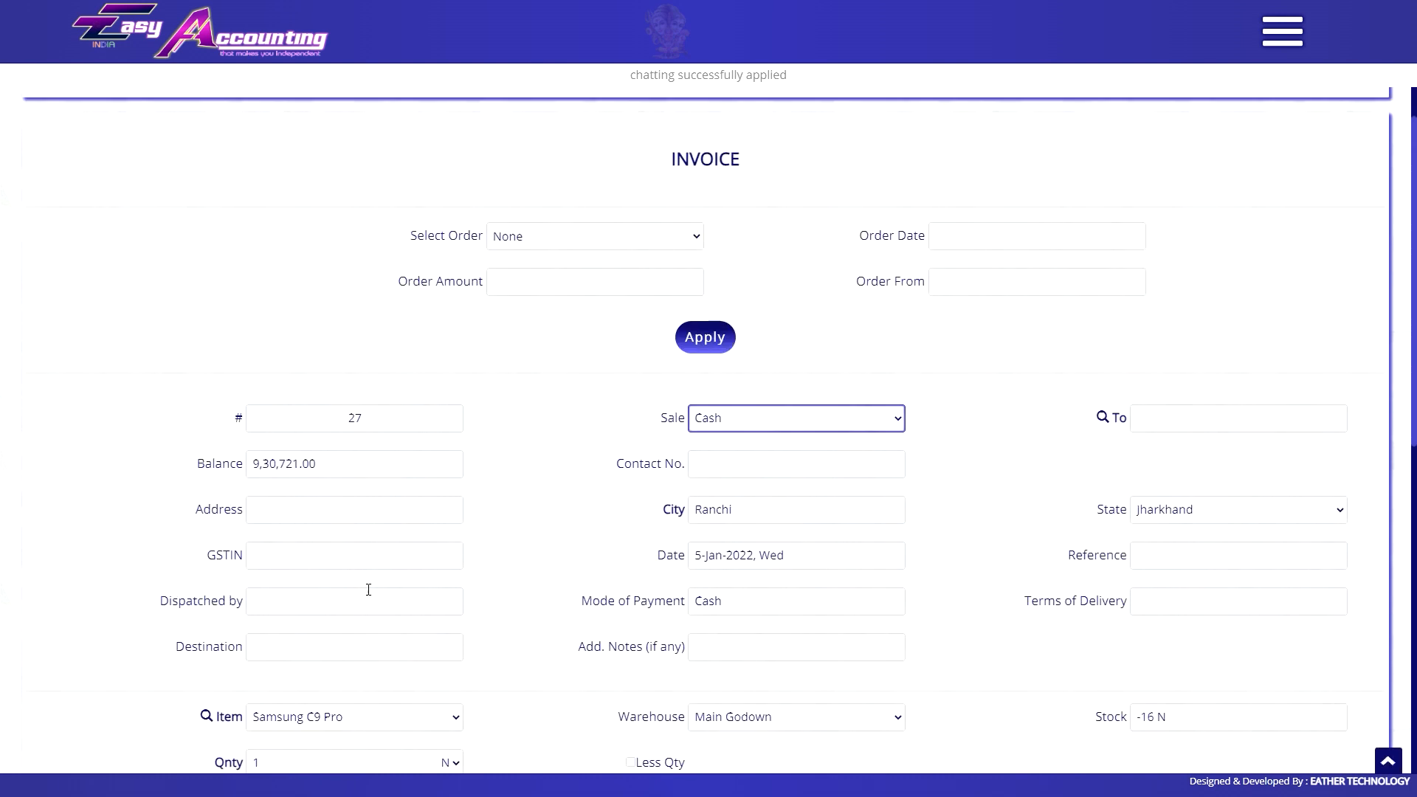
# Start a Debtors ledger with the customer's name, city lucknow, an address line and state Uttar Pradesh.
pyautogui.click(272, 562)
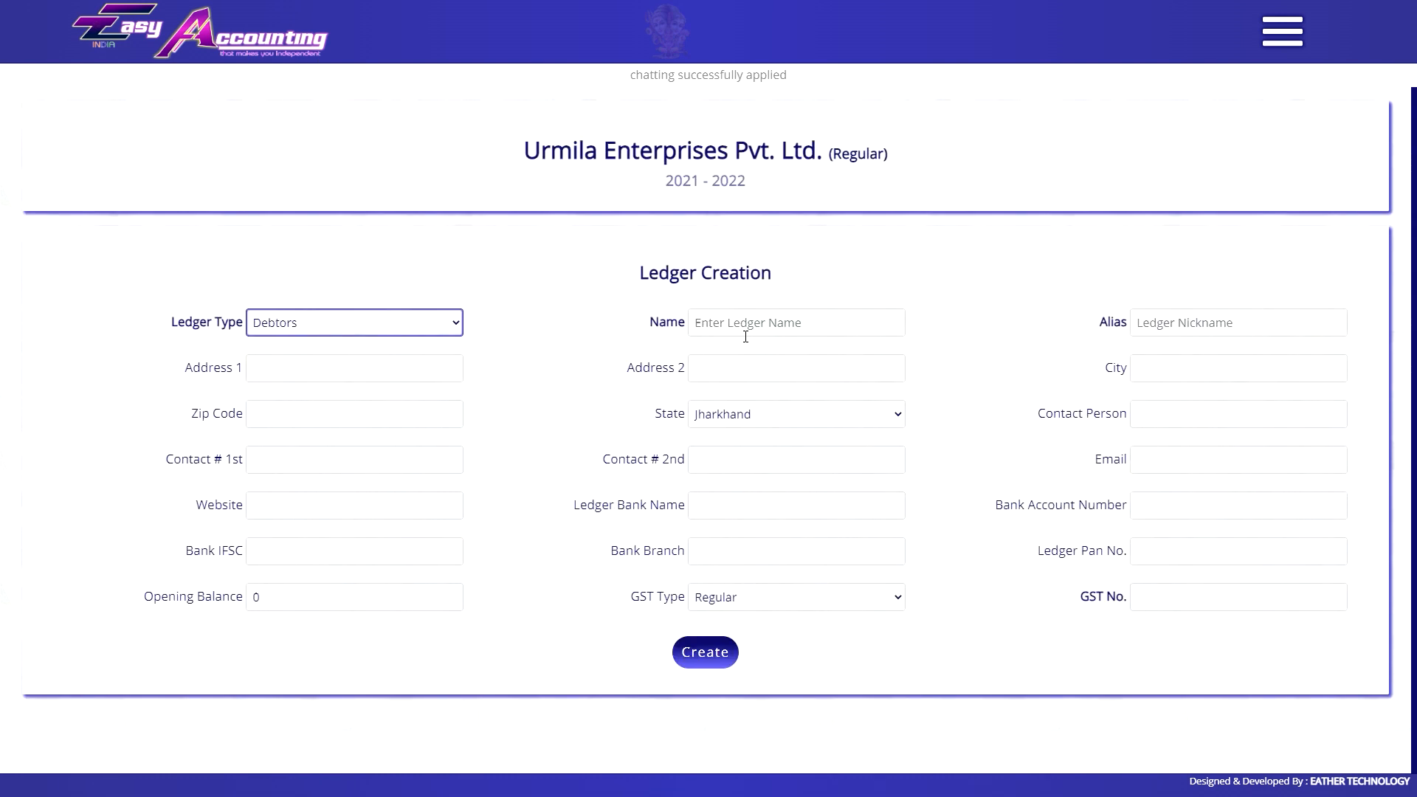
pyautogui.click(745, 333)
pyautogui.write('resham')
pyautogui.press('Tab')
pyautogui.click(1238, 369)
pyautogui.write('lu')
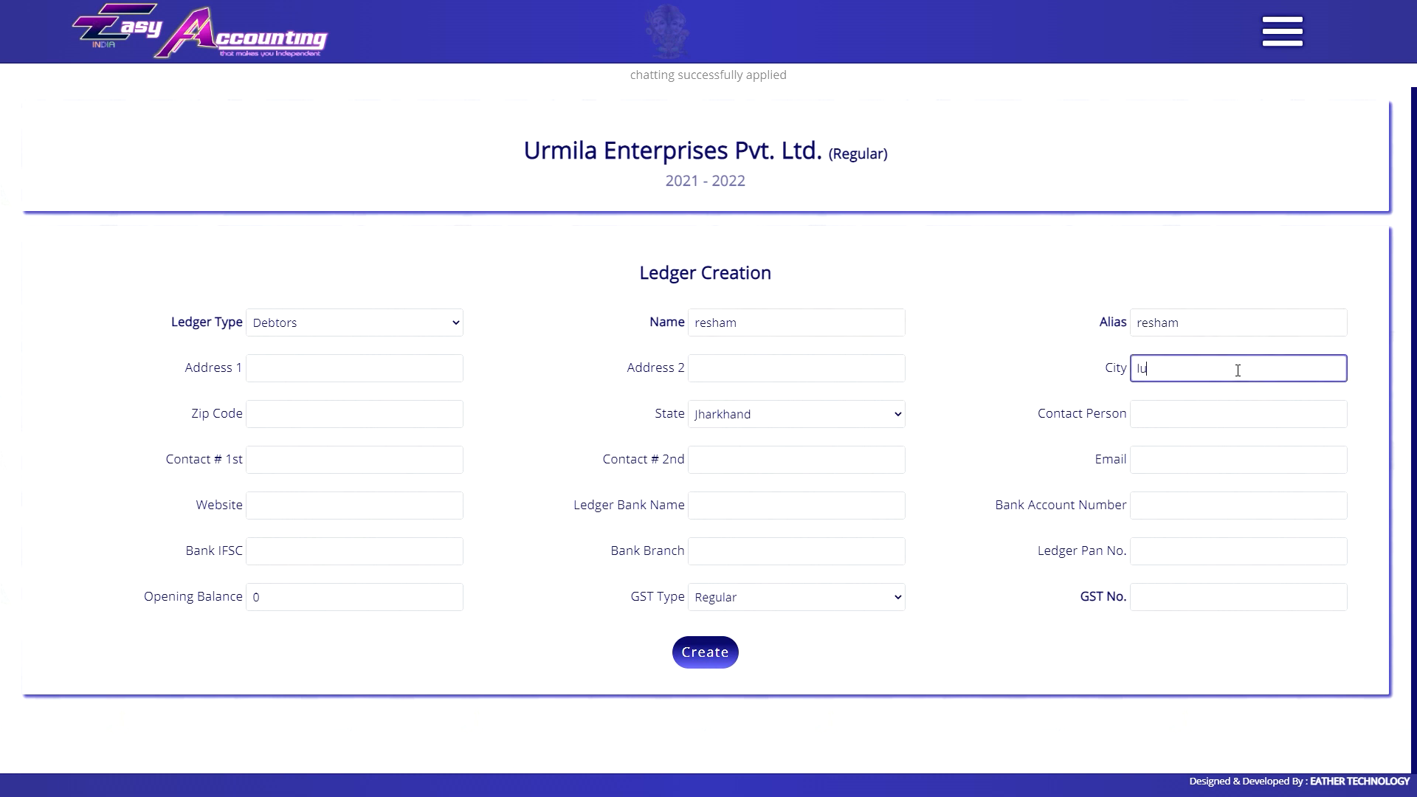
pyautogui.write('cknow')
pyautogui.click(383, 368)
pyautogui.write('main road')
pyautogui.press('Tab')
pyautogui.click(737, 414)
pyautogui.press('u')
pyautogui.press('Return')
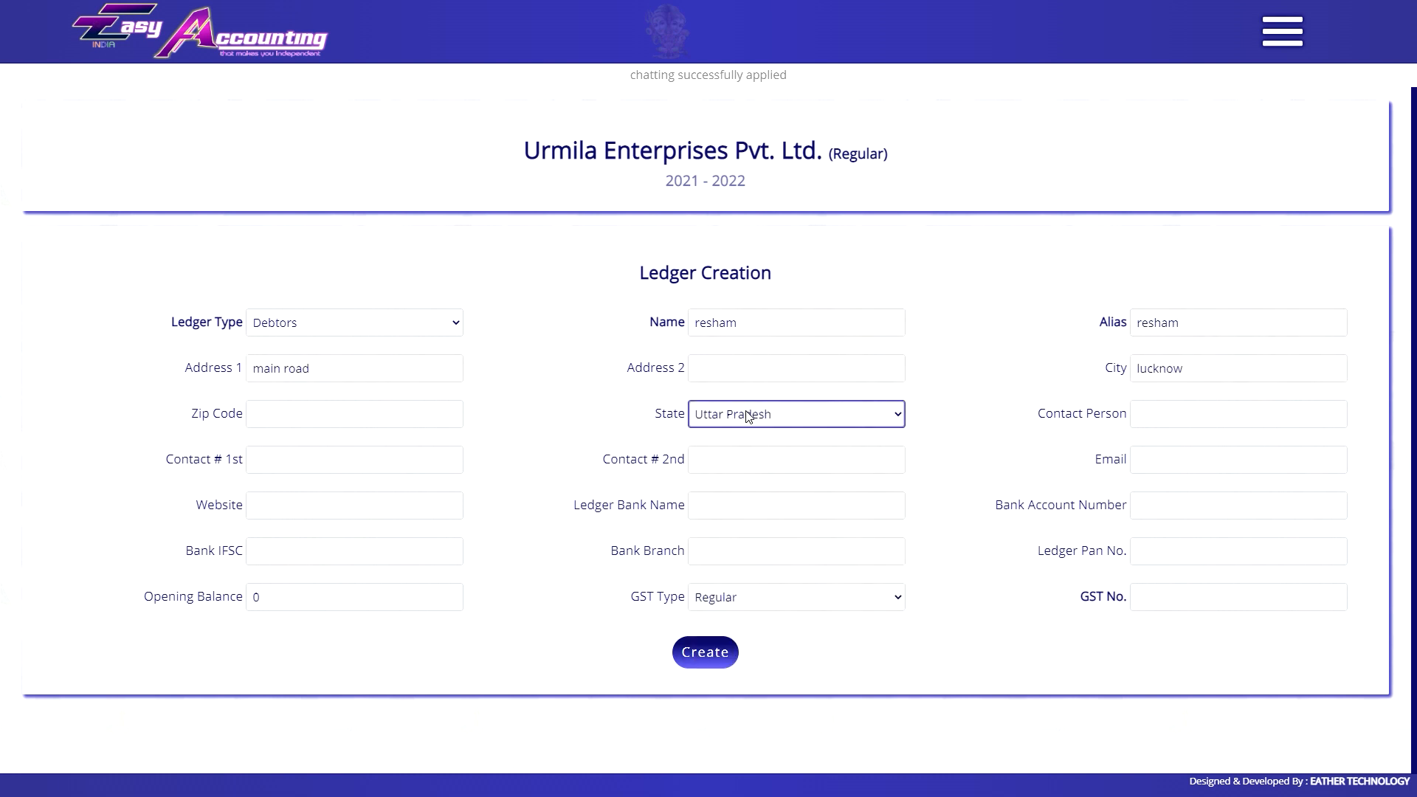
# Paste the GST number and try to create the ledger, which is rejected as incorrect.
pyautogui.click(1183, 597)
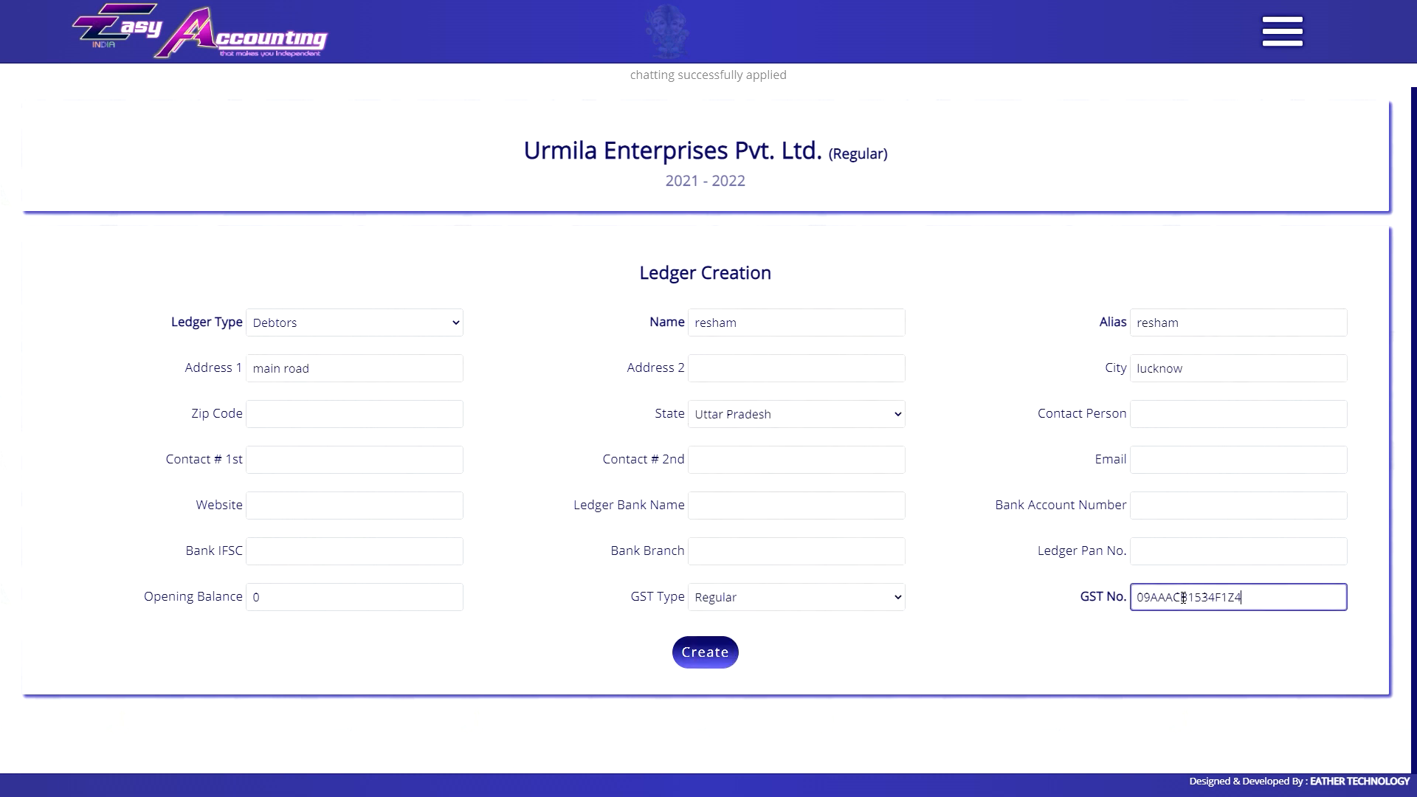
pyautogui.press('Return')
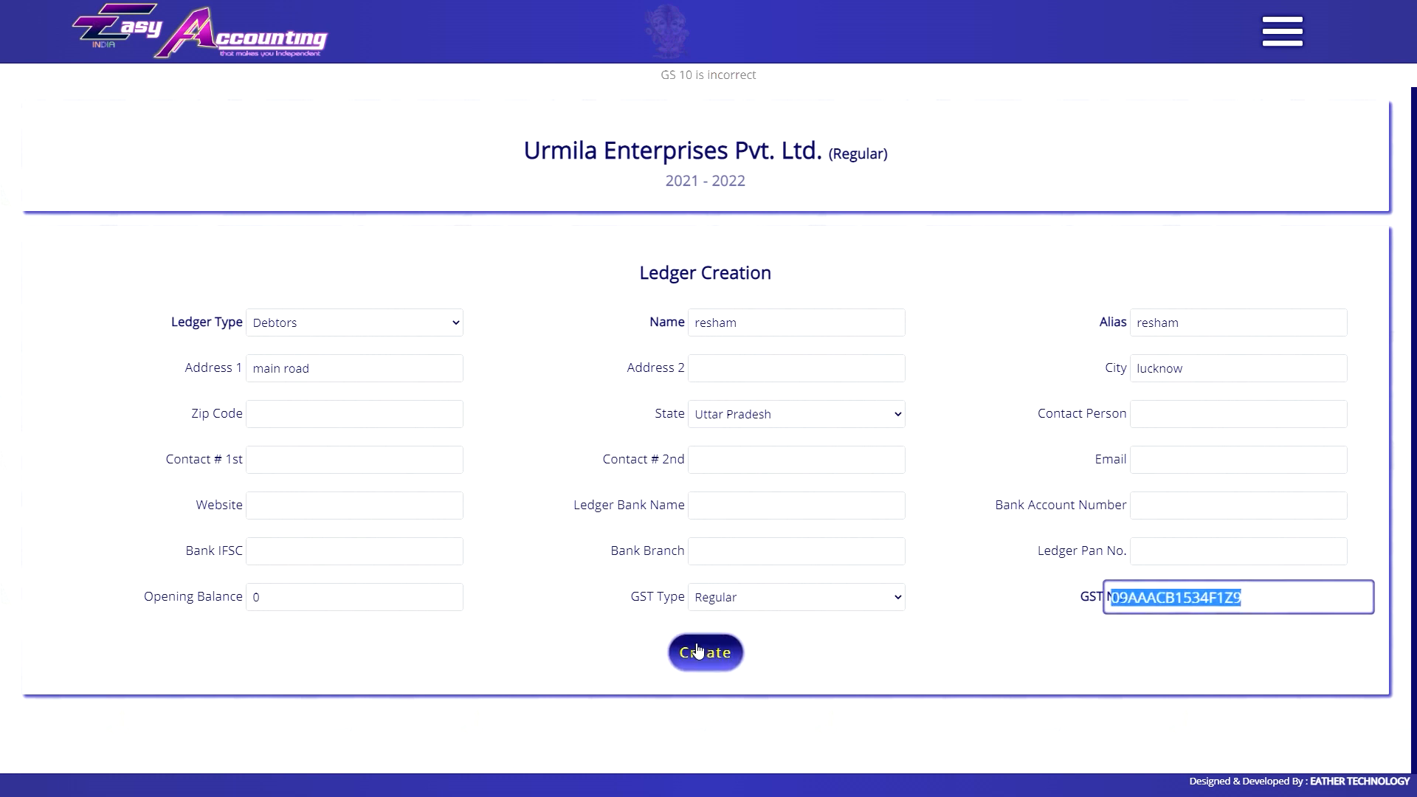
pyautogui.click(710, 657)
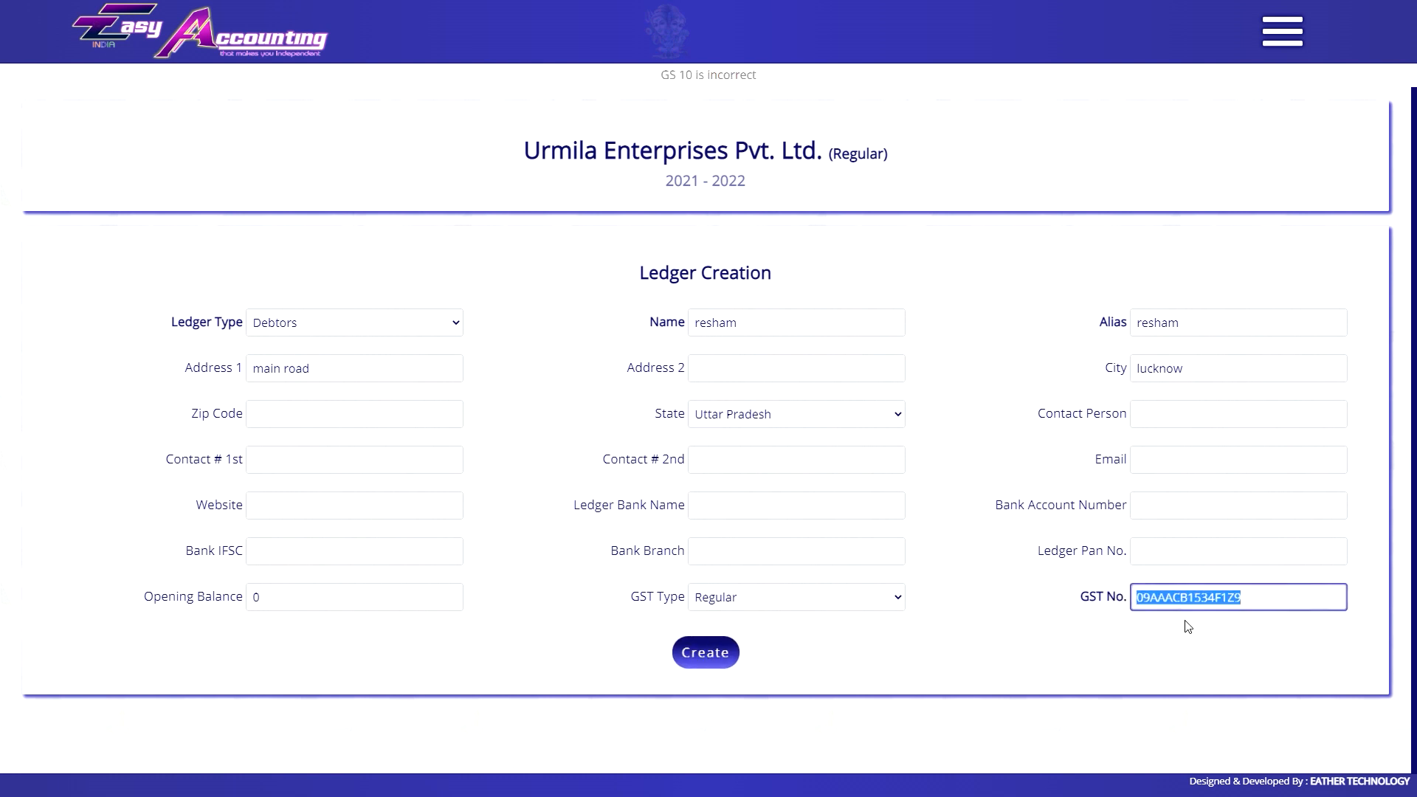
pyautogui.click(702, 654)
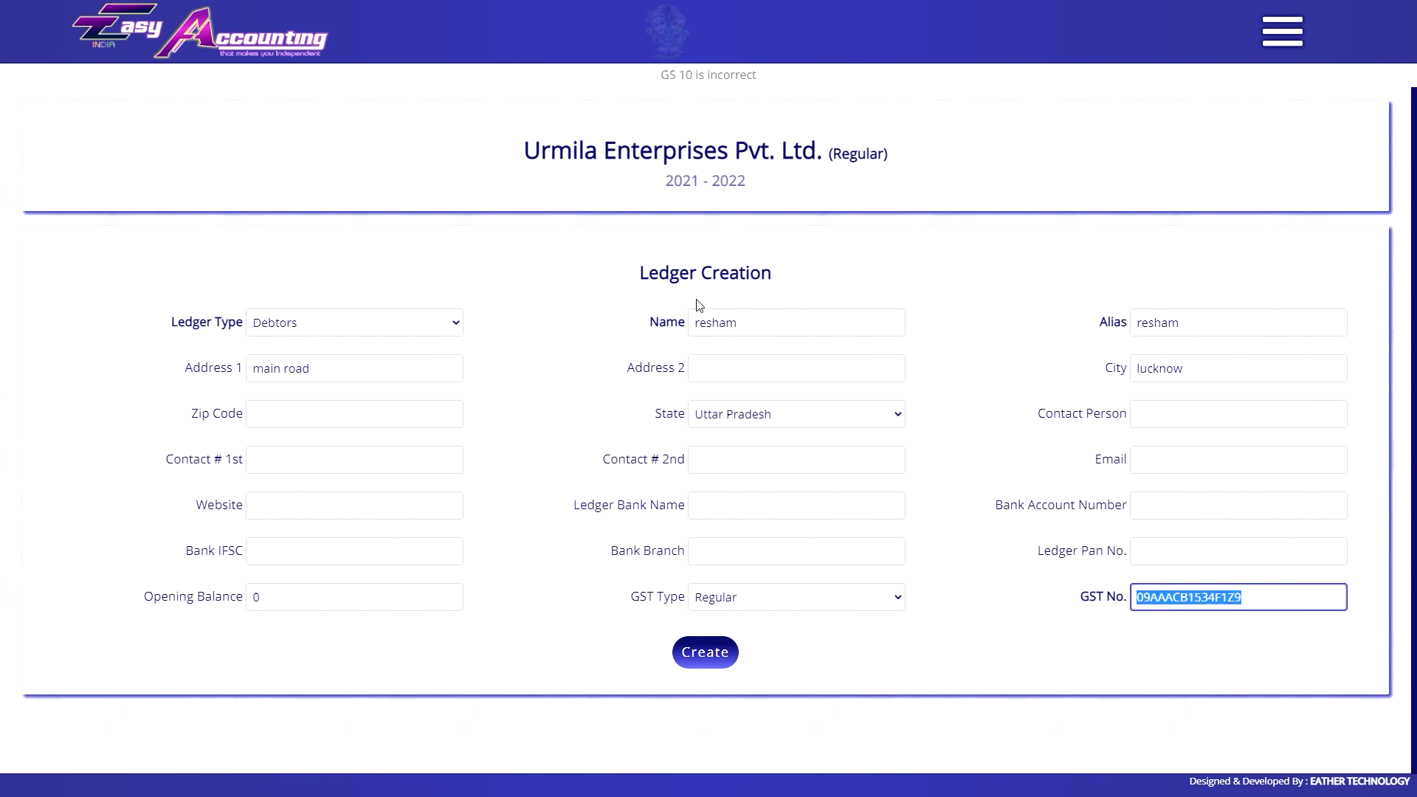
pyautogui.click(1281, 31)
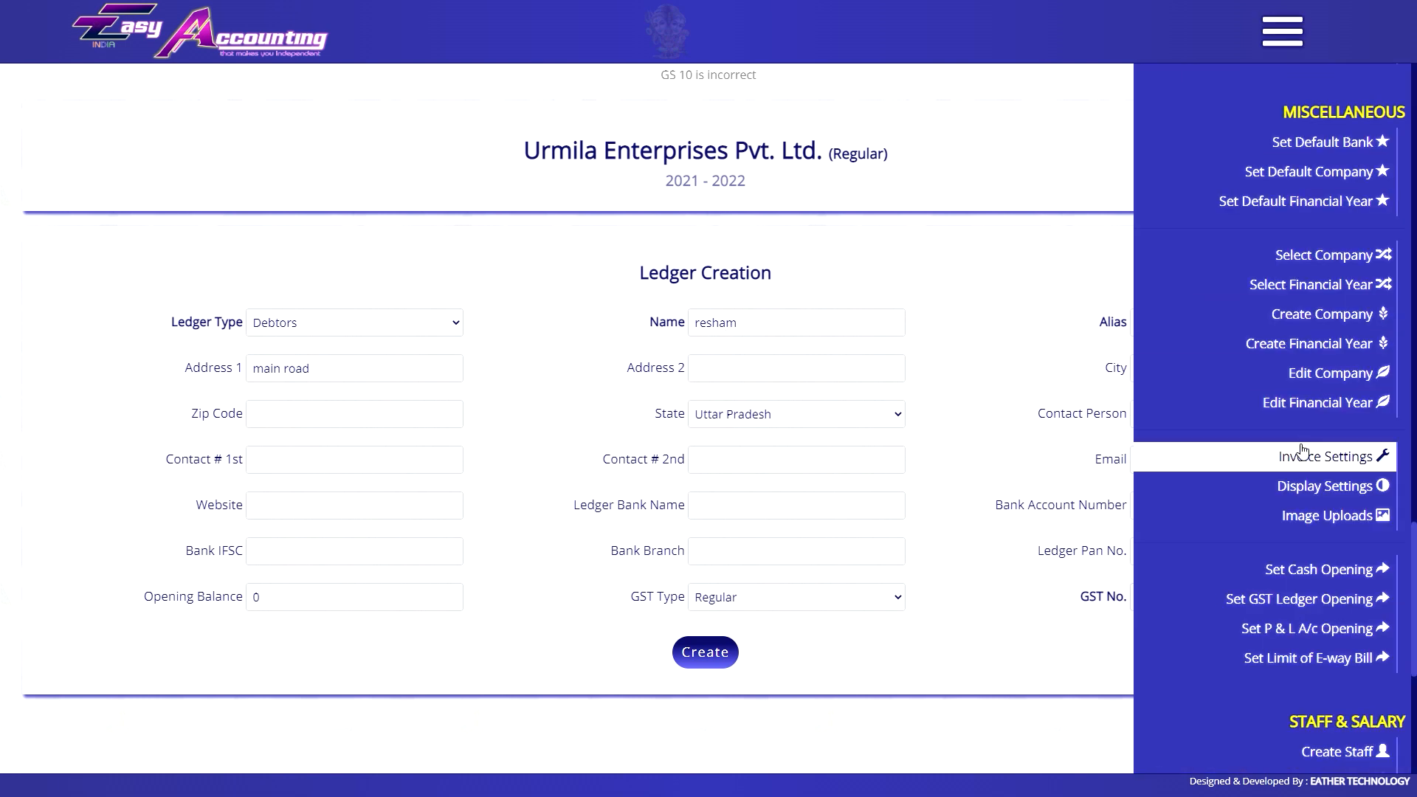
# Set Allow Only Correct GSTIN to No and create the ledger with its GST number.
pyautogui.click(1299, 453)
pyautogui.click(758, 315)
pyautogui.click(745, 341)
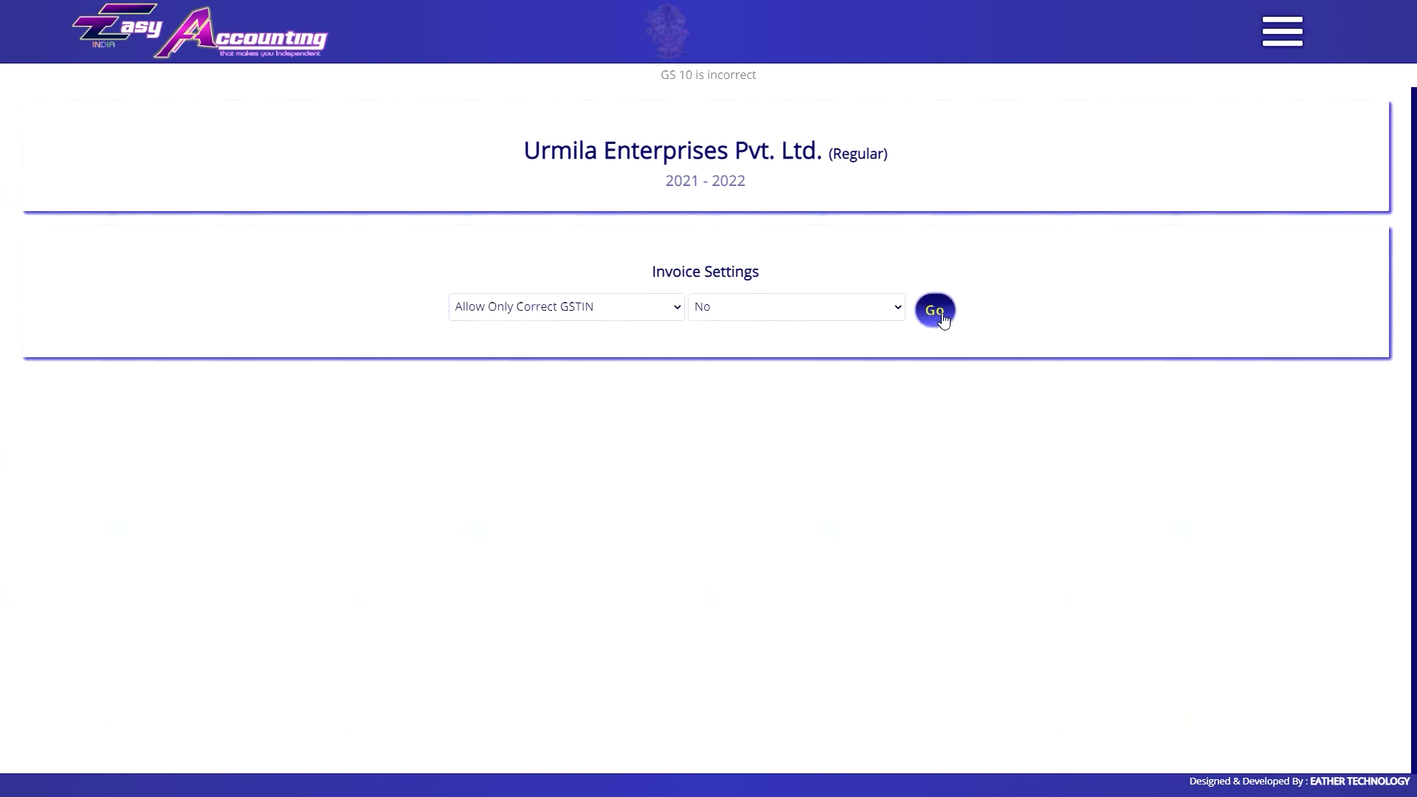
pyautogui.click(935, 310)
pyautogui.click(1099, 666)
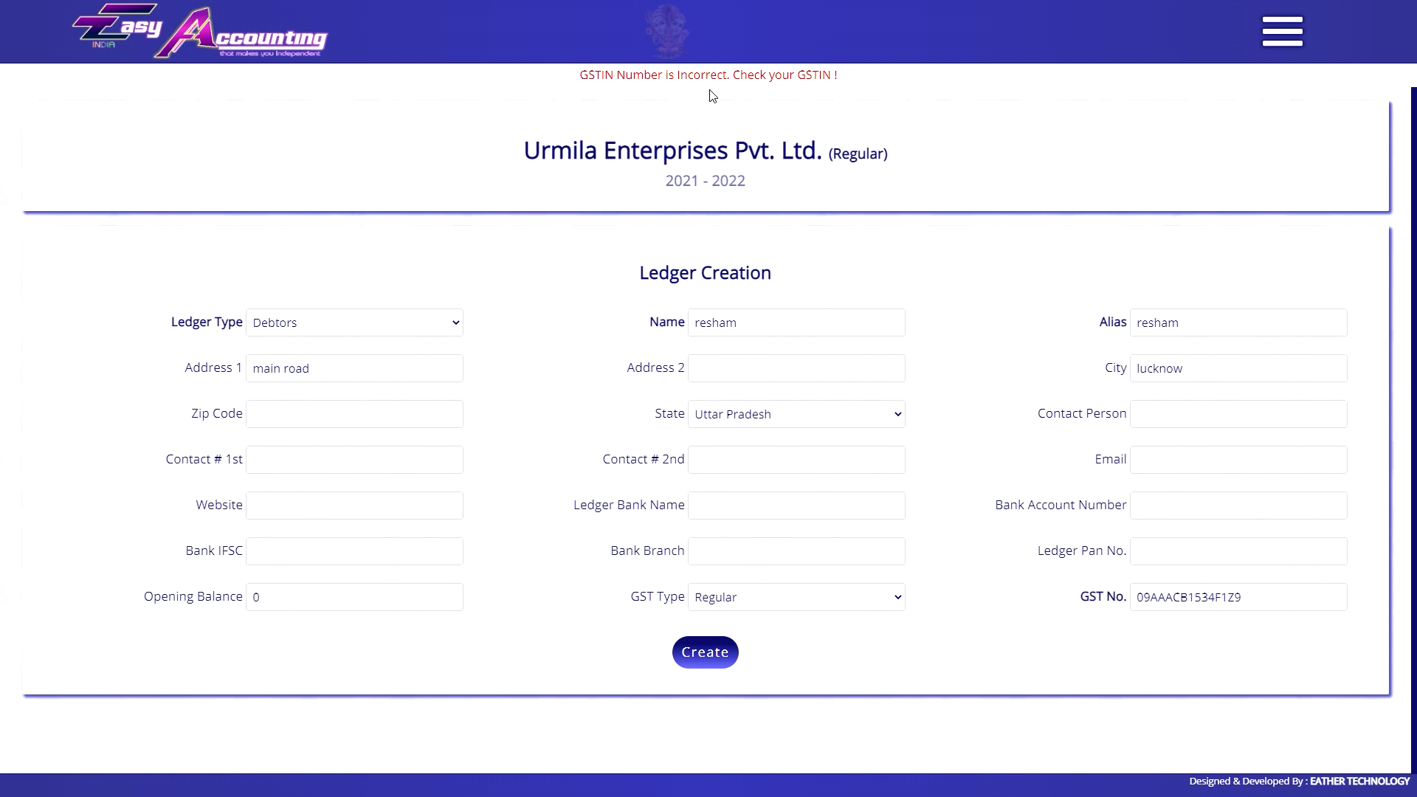
pyautogui.click(725, 657)
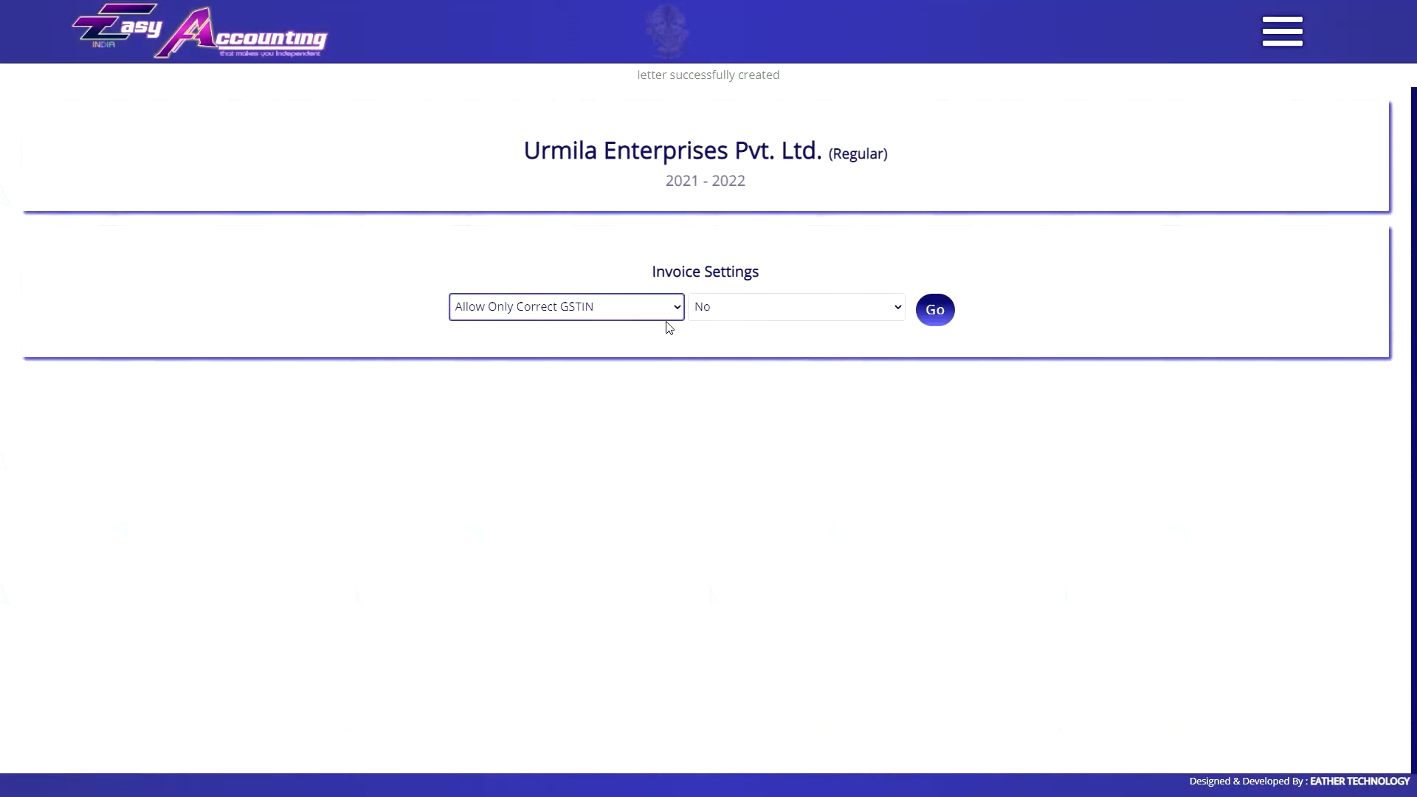
# Set Allow Only Correct GSTIN back to Yes.
pyautogui.click(753, 314)
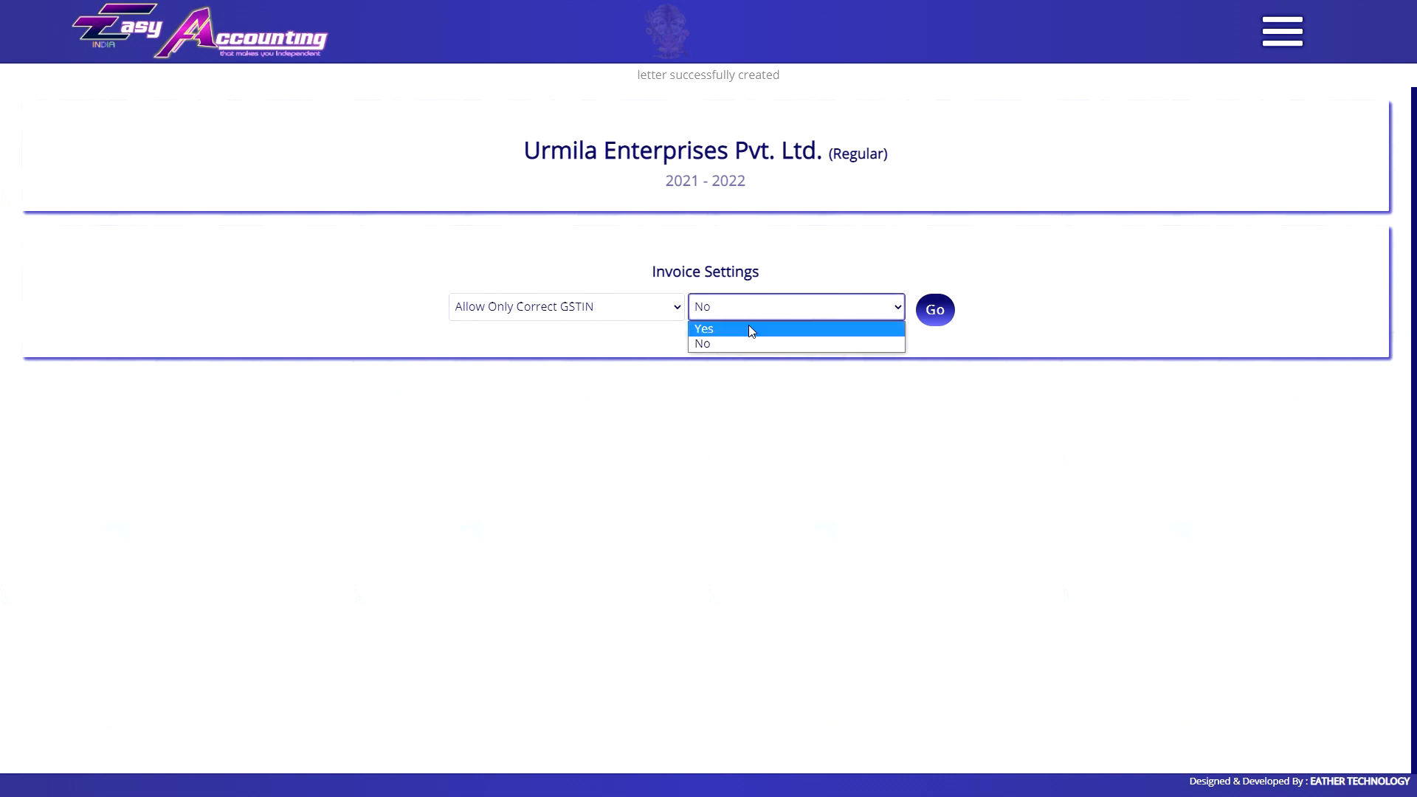
pyautogui.click(749, 325)
pyautogui.click(934, 310)
# Select the Show Advance Column with Items setting and preview sales order 6.
pyautogui.click(605, 307)
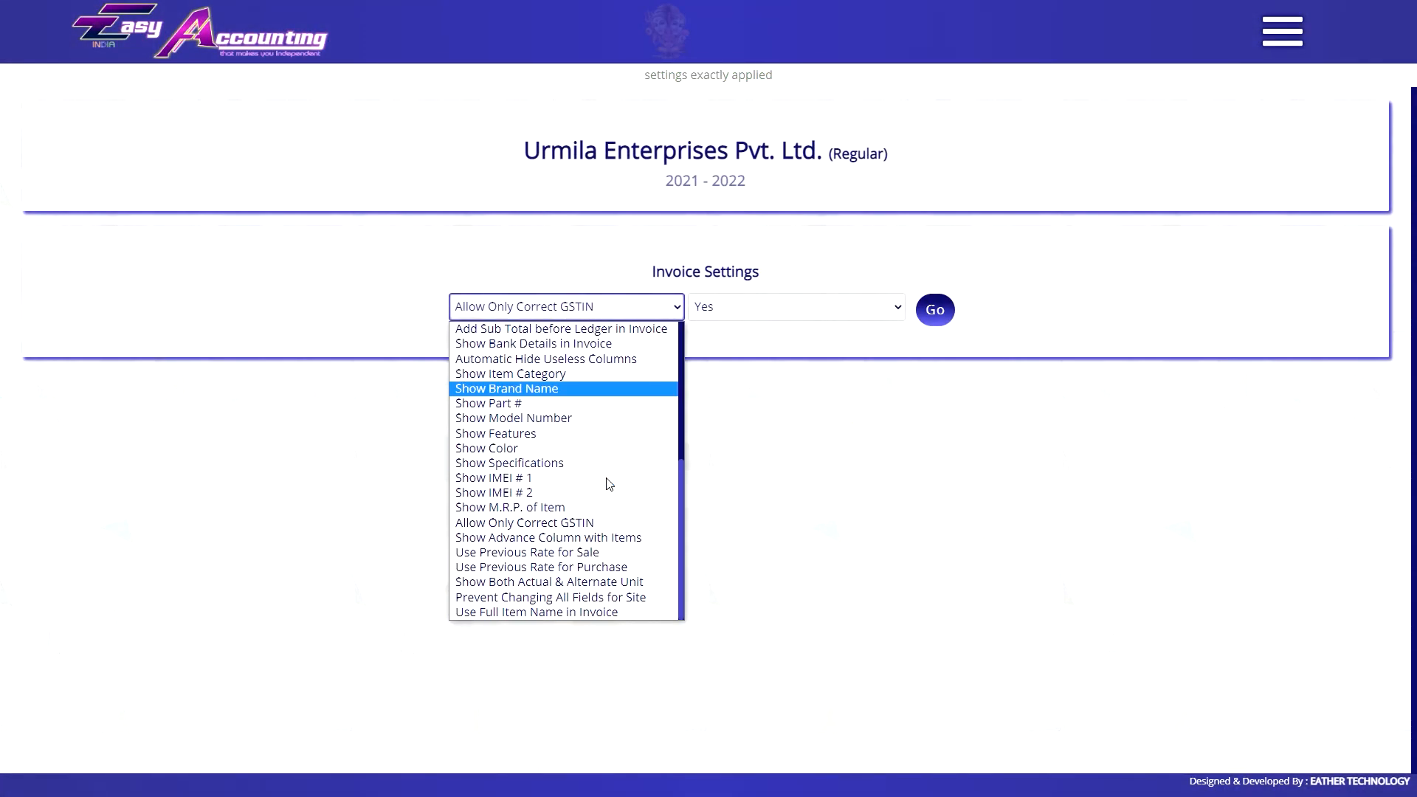
pyautogui.click(591, 534)
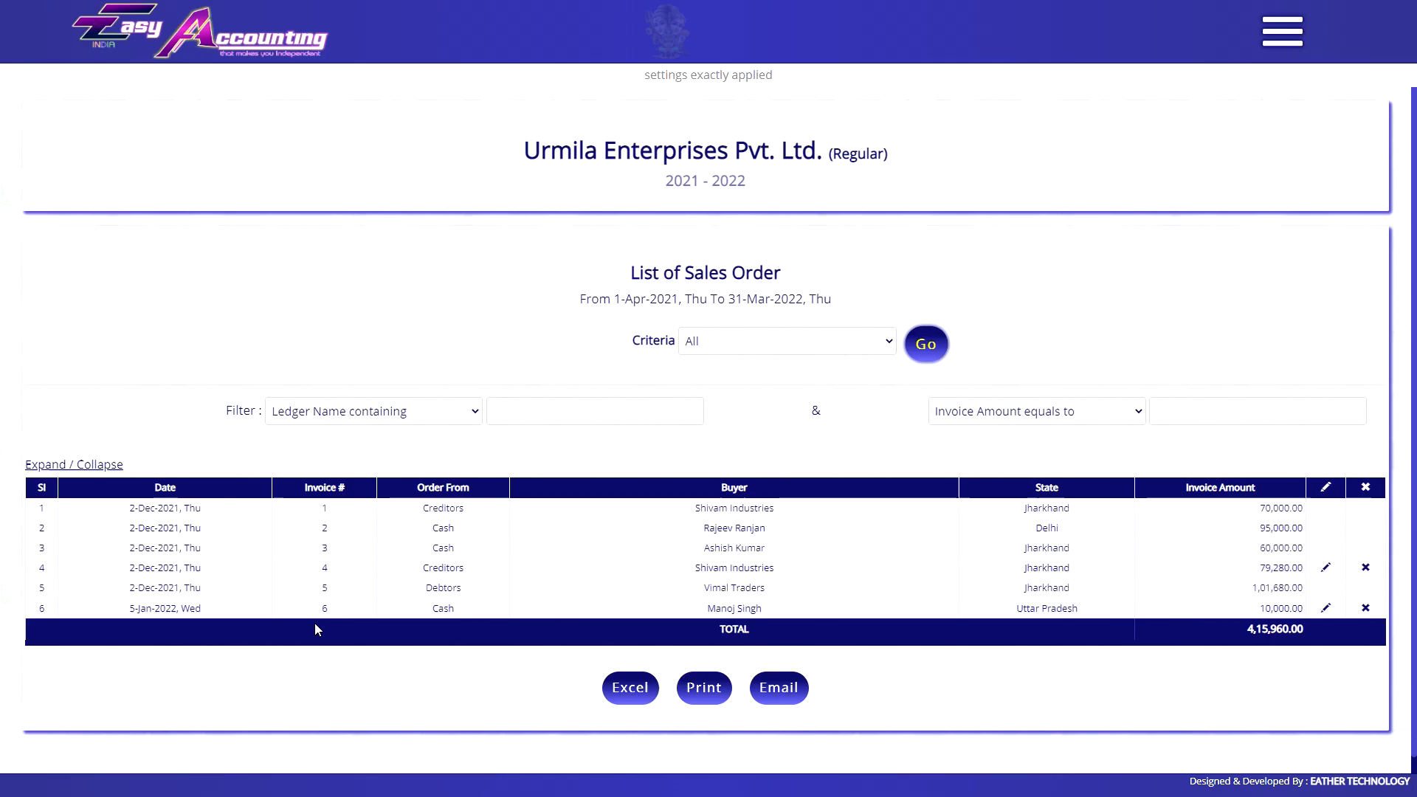
pyautogui.click(318, 610)
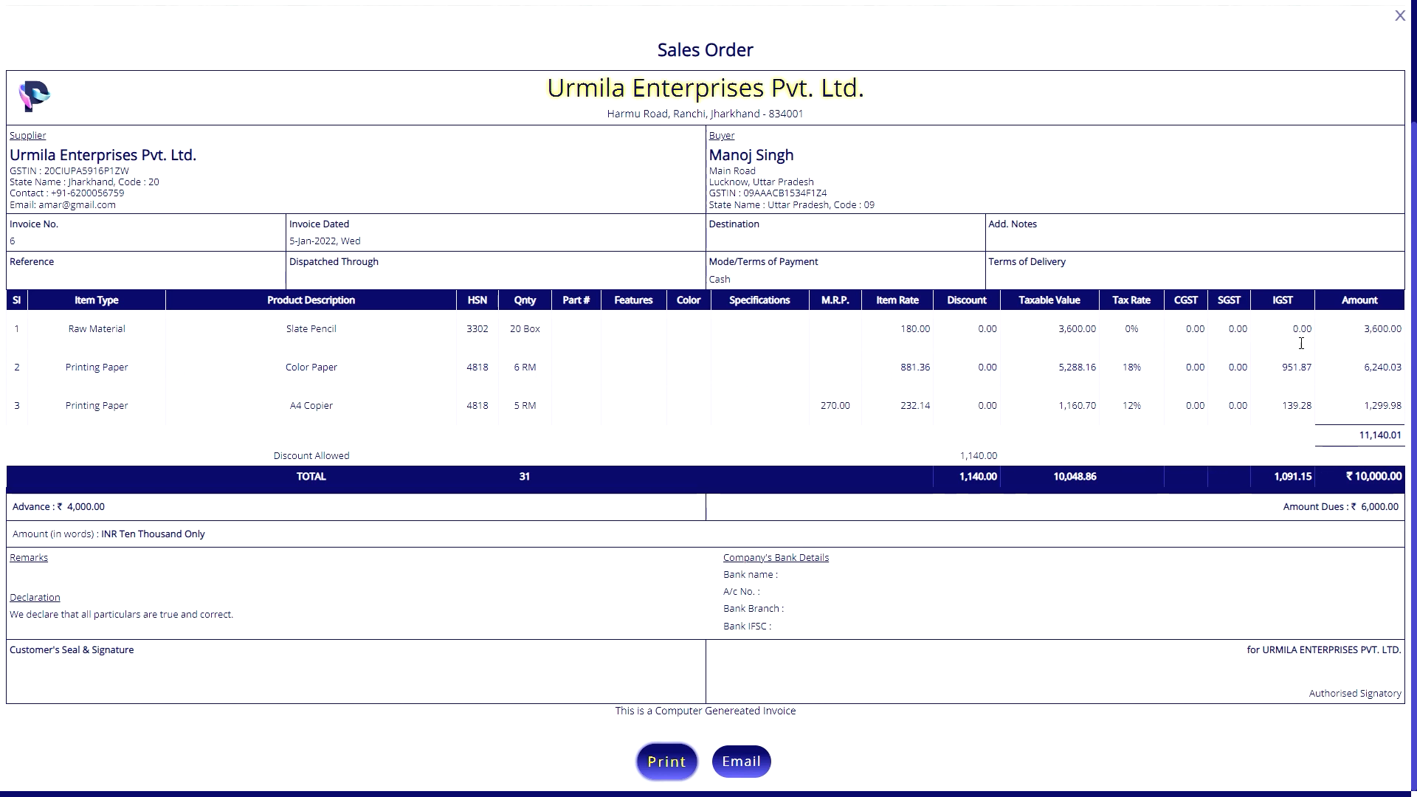
pyautogui.click(1400, 15)
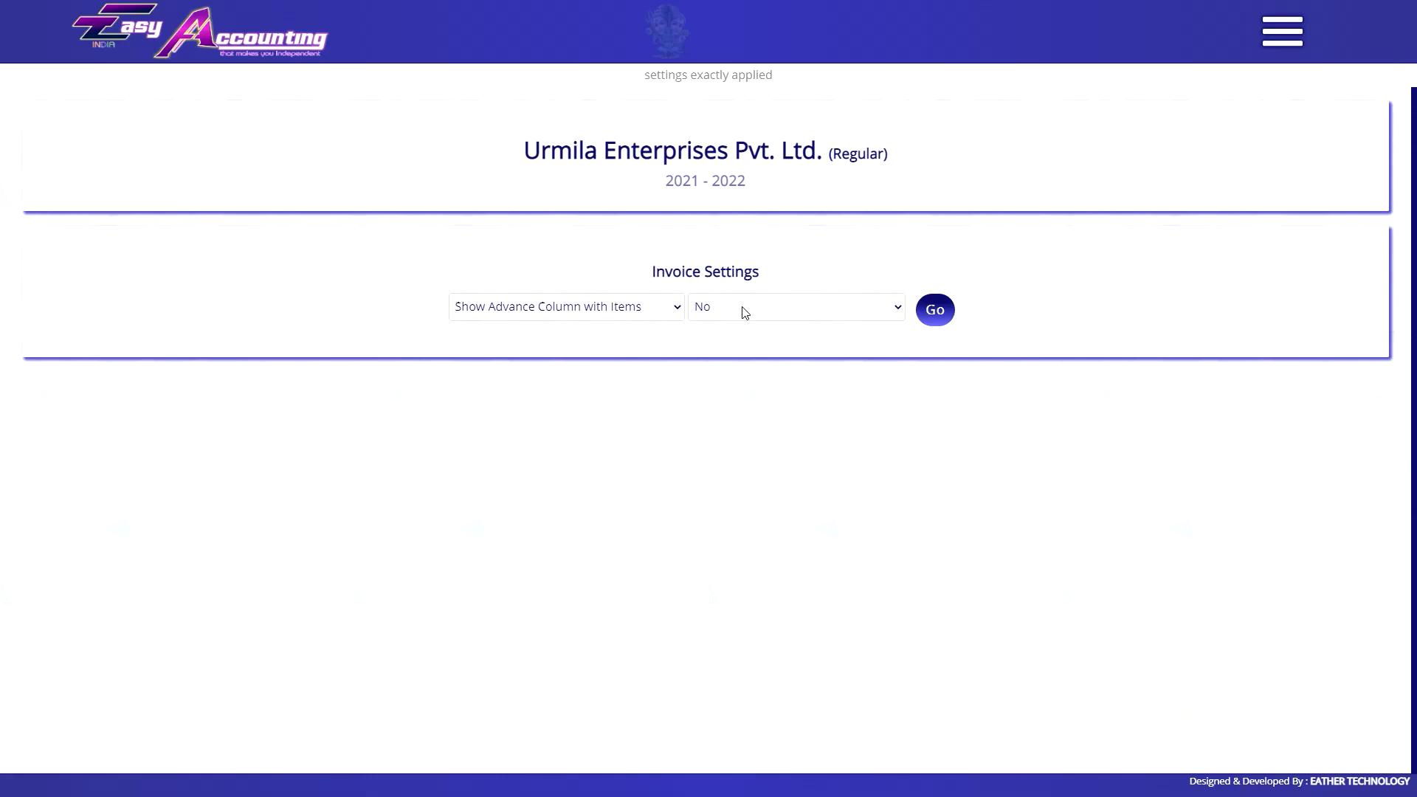
# Set Show Advance Column with Items to Yes and preview sales order 6's advance and dues.
pyautogui.click(744, 312)
pyautogui.click(778, 324)
pyautogui.click(933, 310)
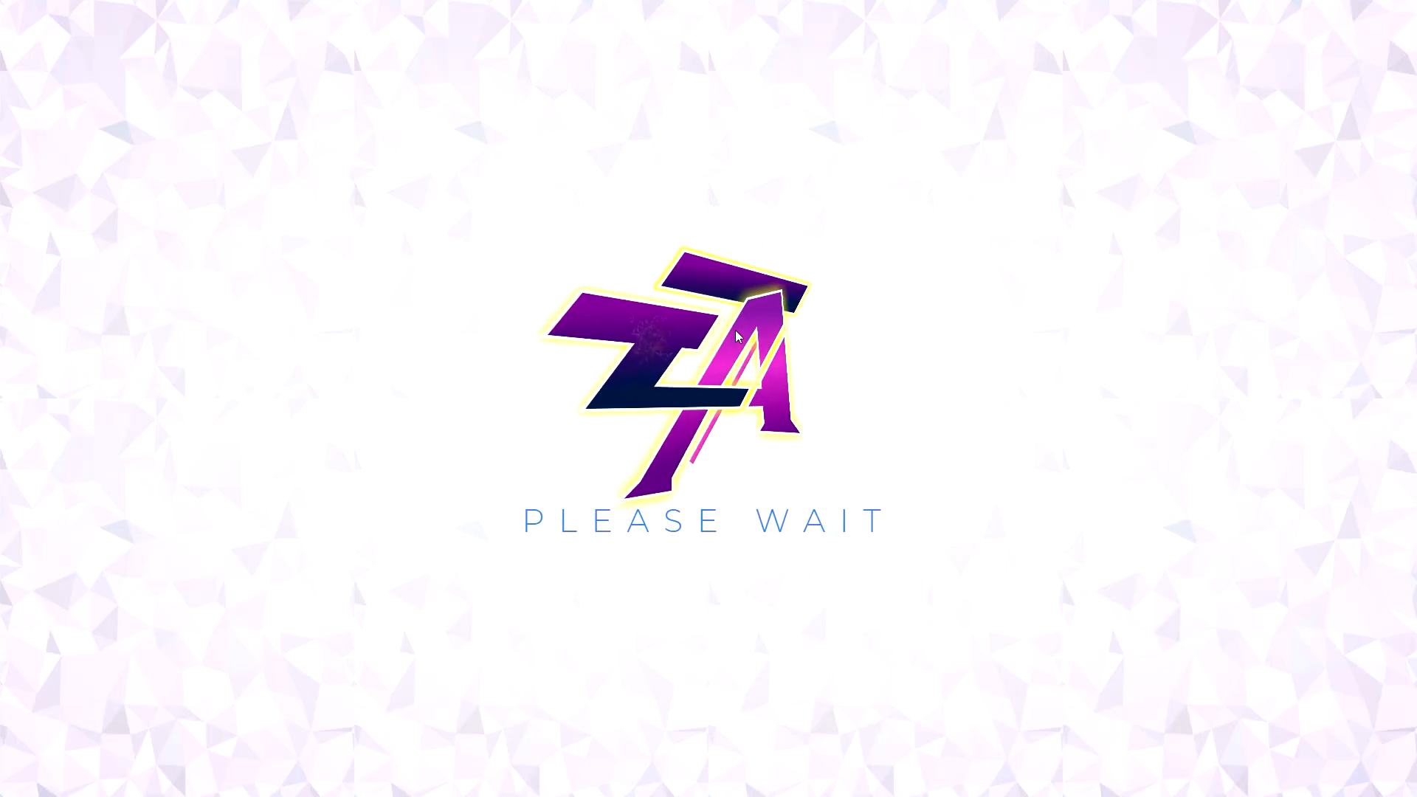
pyautogui.click(314, 599)
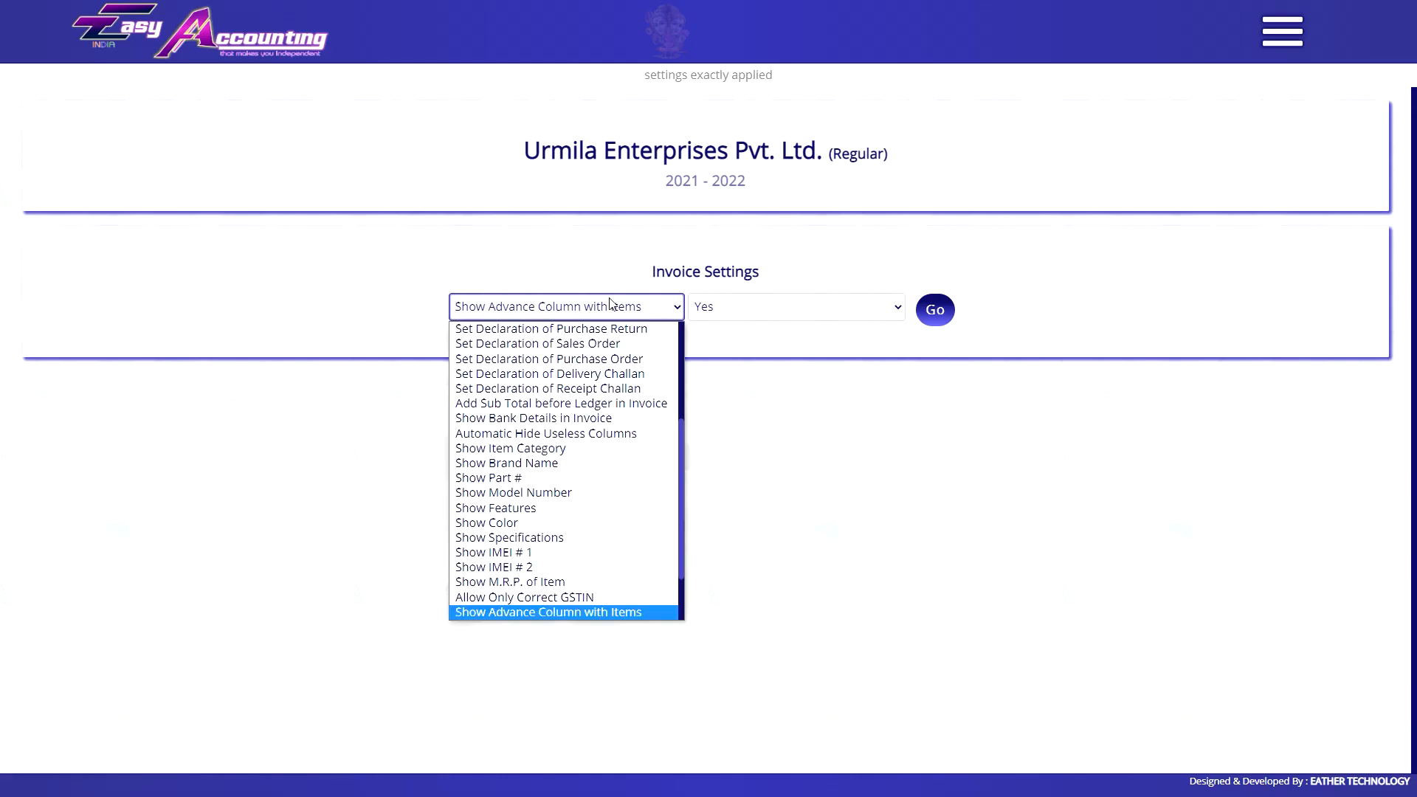
pyautogui.scroll(-1, 537, 560)
# On new invoice 27, choose Dairy Milk Silk as the item (3% tax, total 55.00).
pyautogui.click(538, 559)
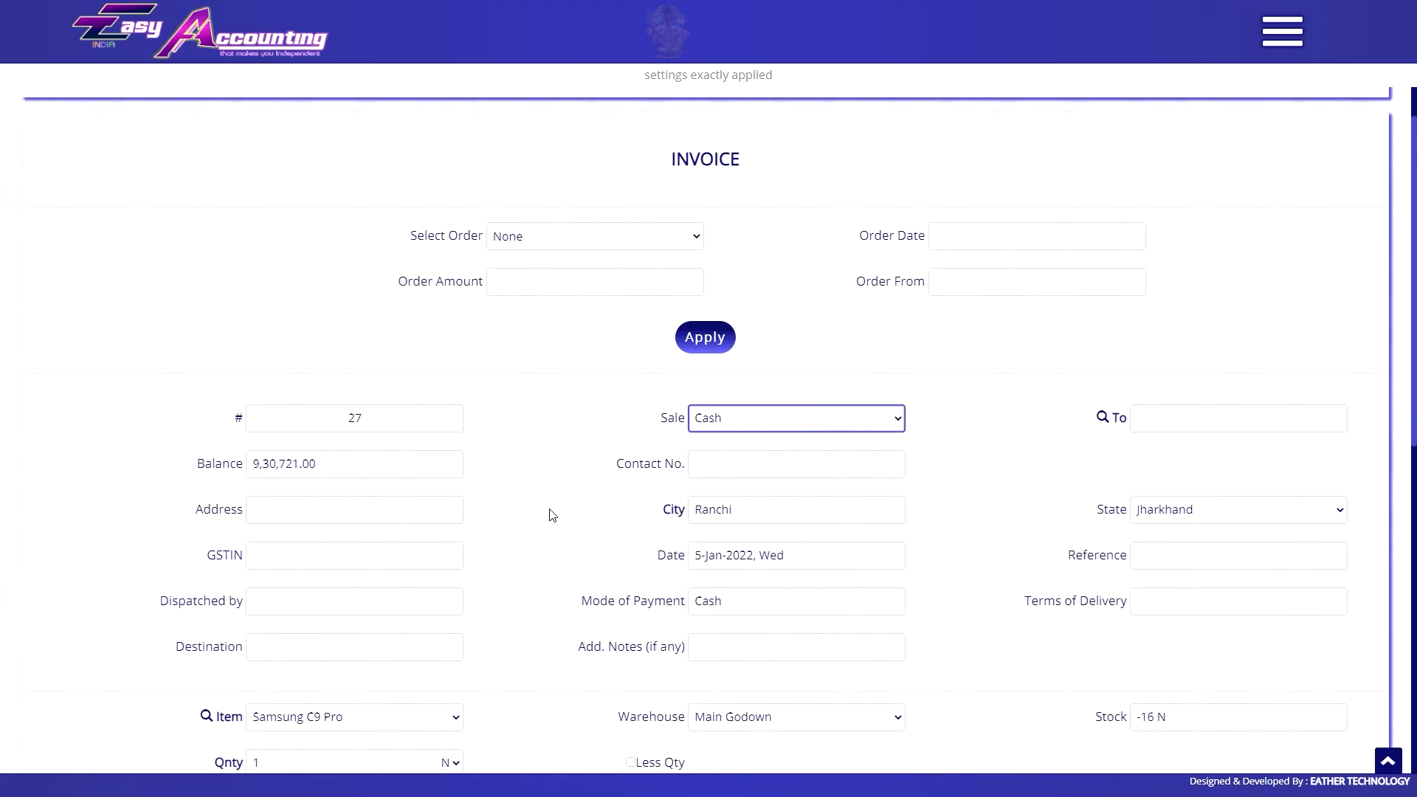
pyautogui.click(314, 421)
pyautogui.click(351, 473)
pyautogui.click(351, 421)
pyautogui.click(351, 518)
pyautogui.scroll(4, 606, 341)
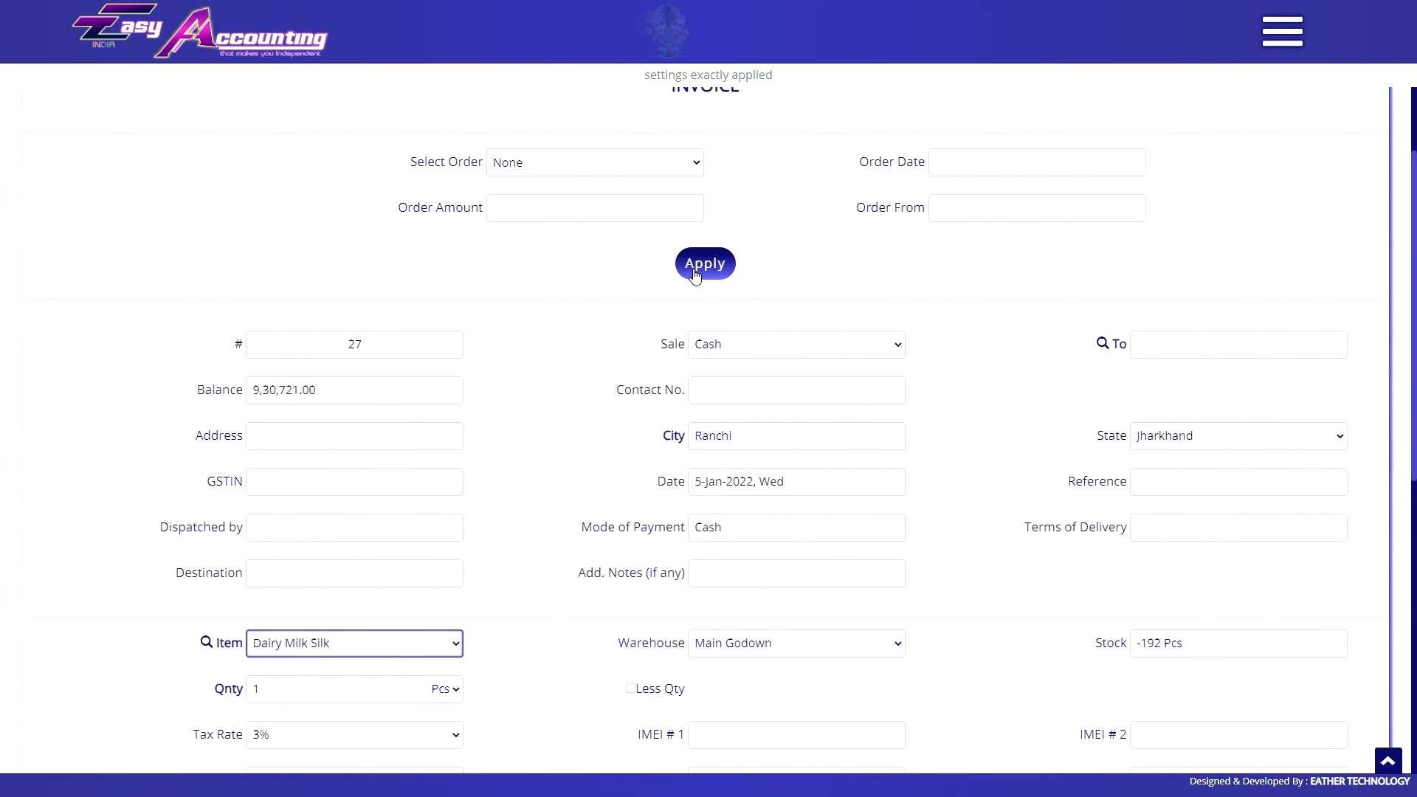
pyautogui.scroll(-3, 607, 340)
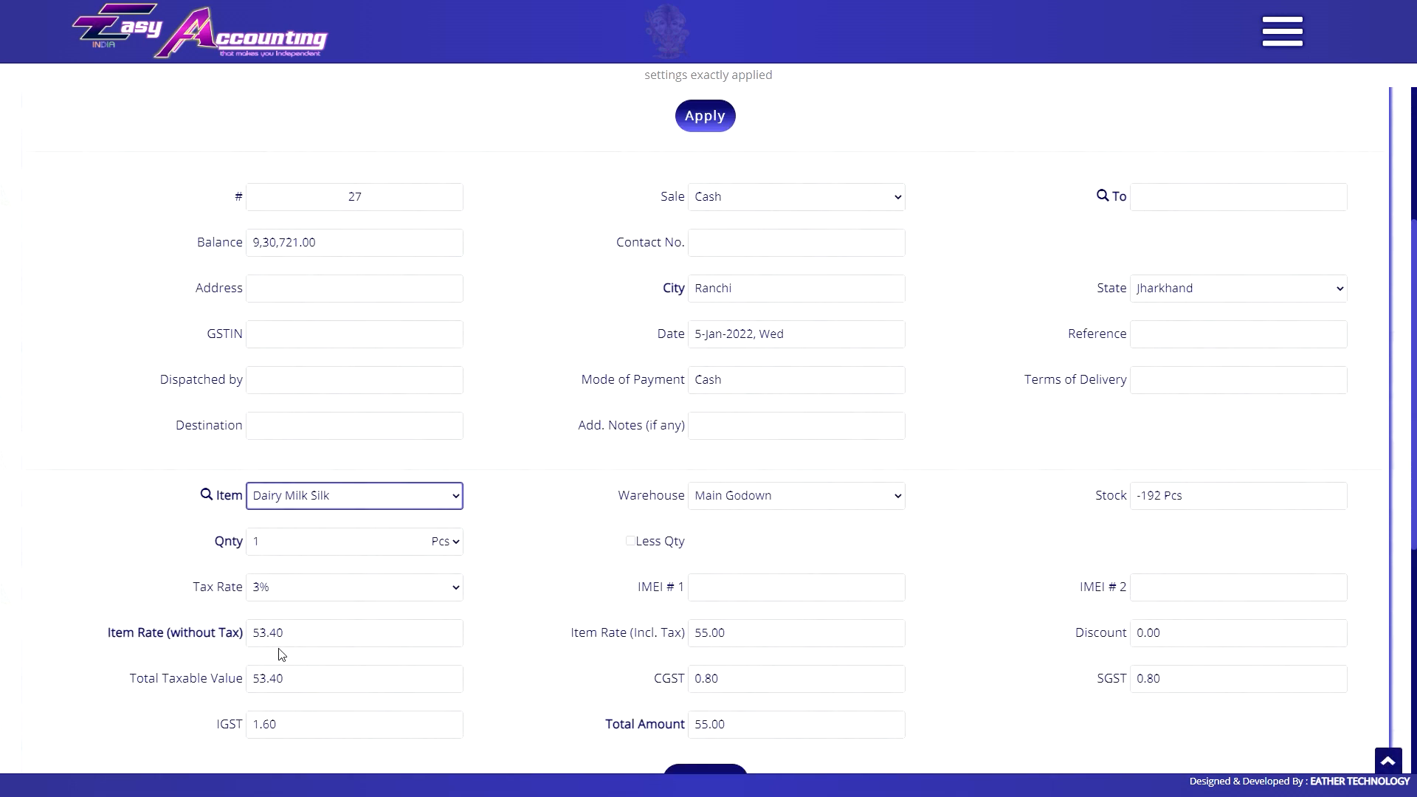
# Try Sample Raw Item, Slate Pencil, Dairy Milk Silk and Dark Chocolate Nuts as the invoice item.
pyautogui.click(327, 504)
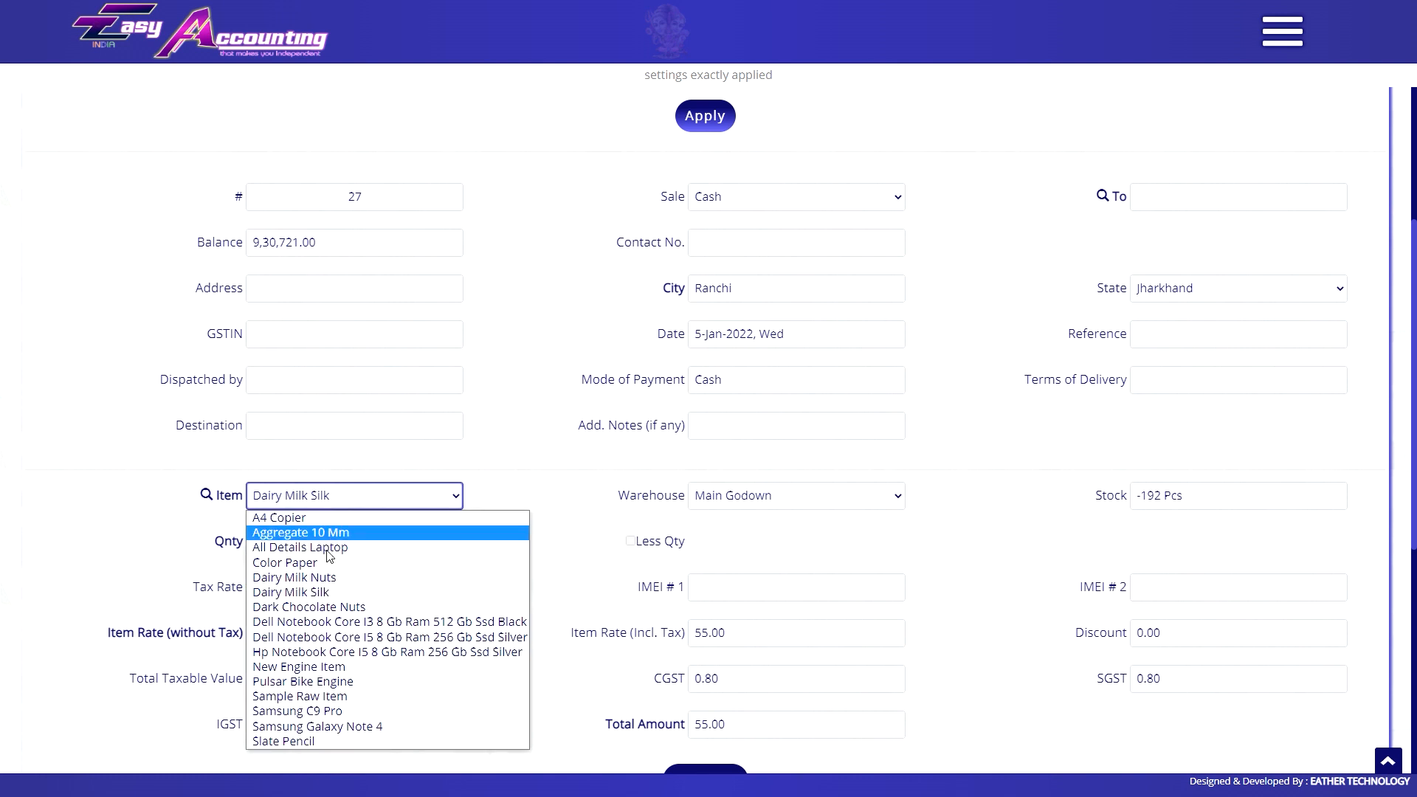
pyautogui.click(329, 597)
pyautogui.click(322, 495)
pyautogui.click(326, 664)
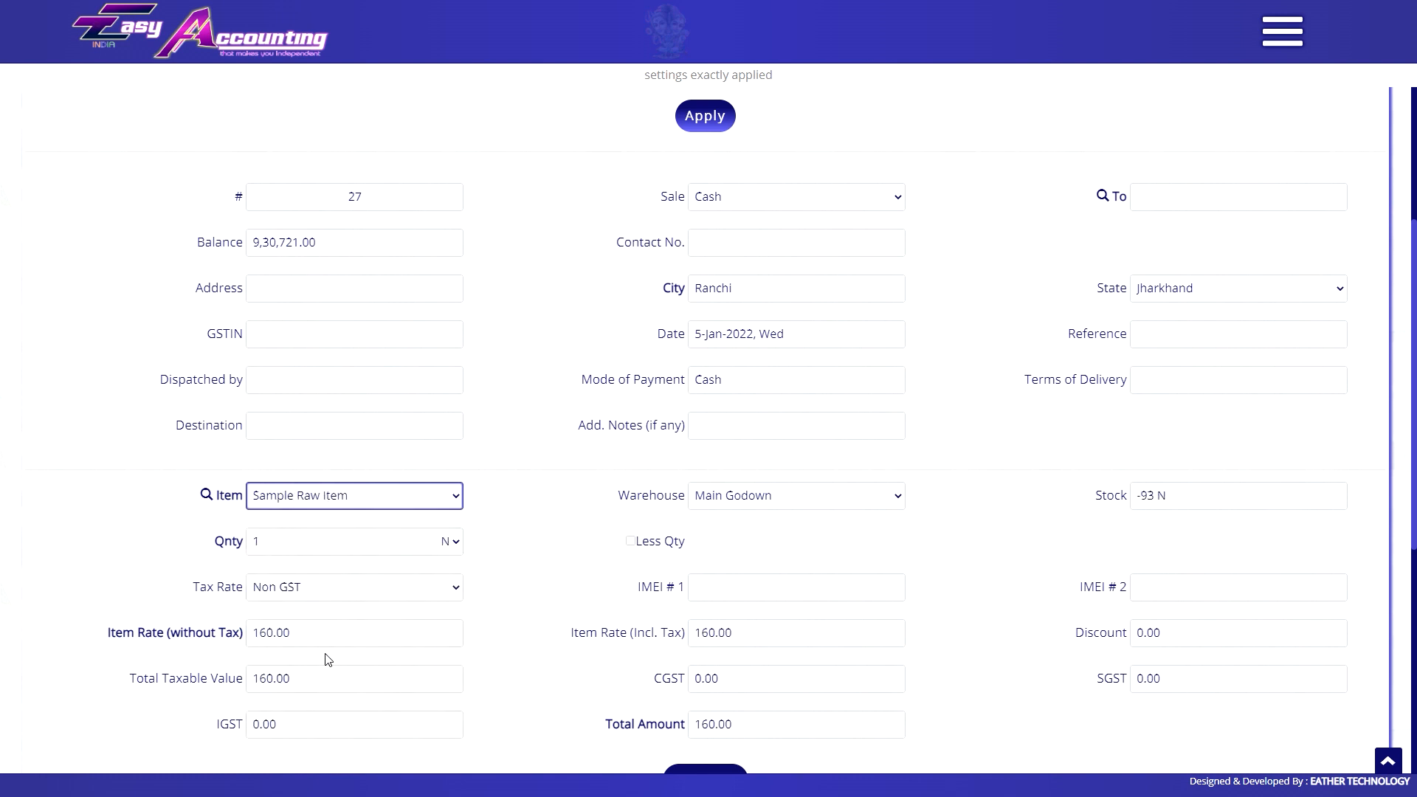
pyautogui.click(366, 506)
pyautogui.click(326, 742)
pyautogui.click(330, 498)
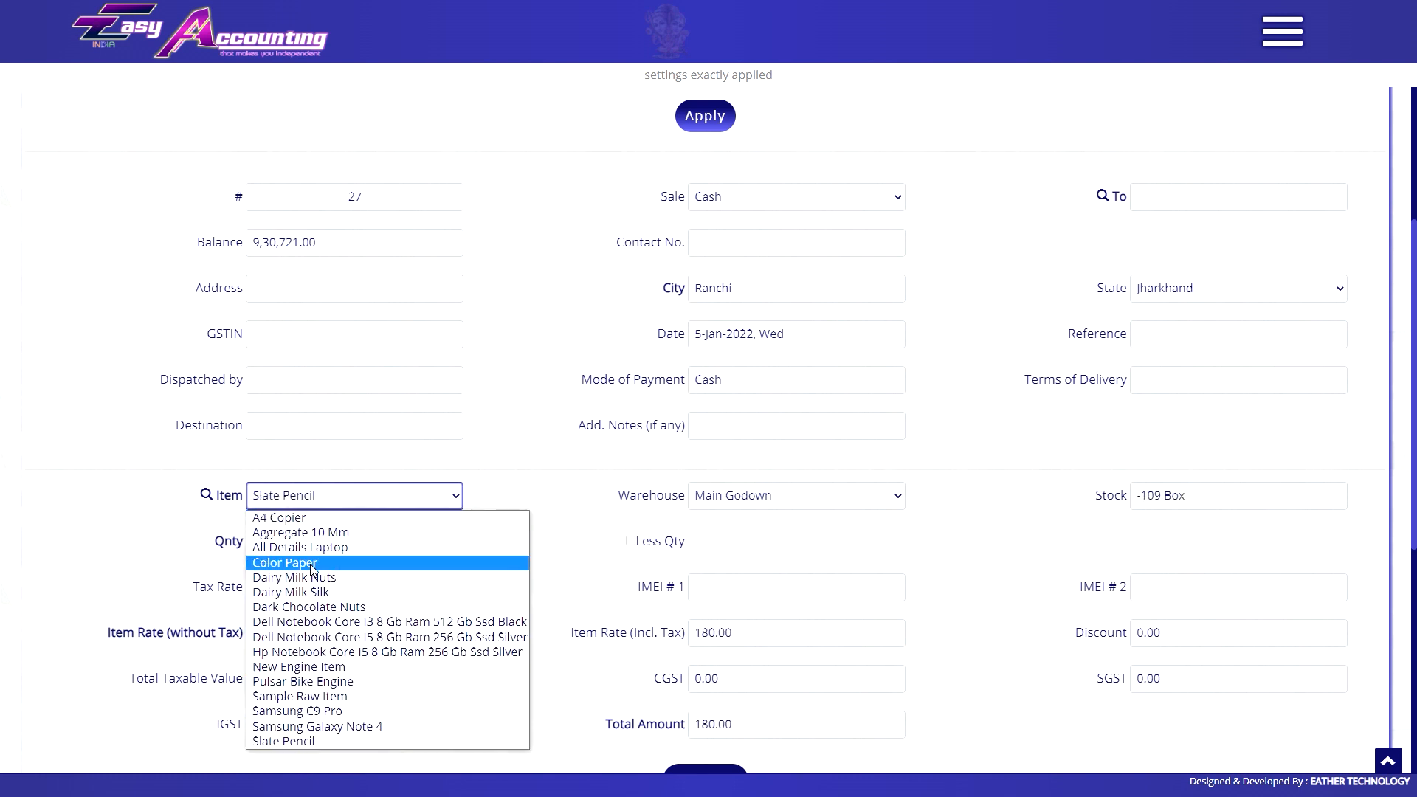
pyautogui.click(317, 592)
pyautogui.click(325, 496)
pyautogui.click(325, 607)
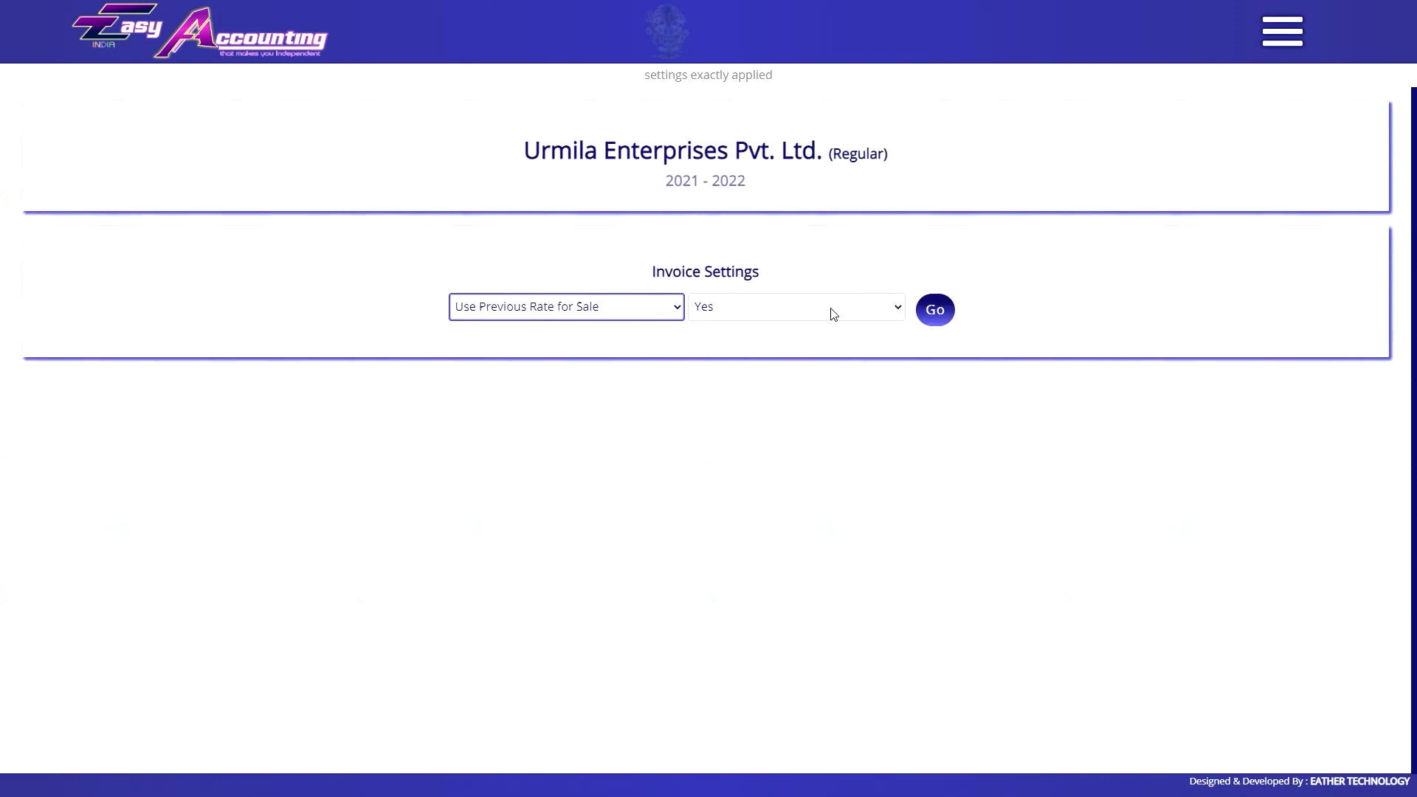
# Set Use Previous Rate for Sale to No and reselect Dark Chocolate Nuts.
pyautogui.click(832, 308)
pyautogui.click(797, 344)
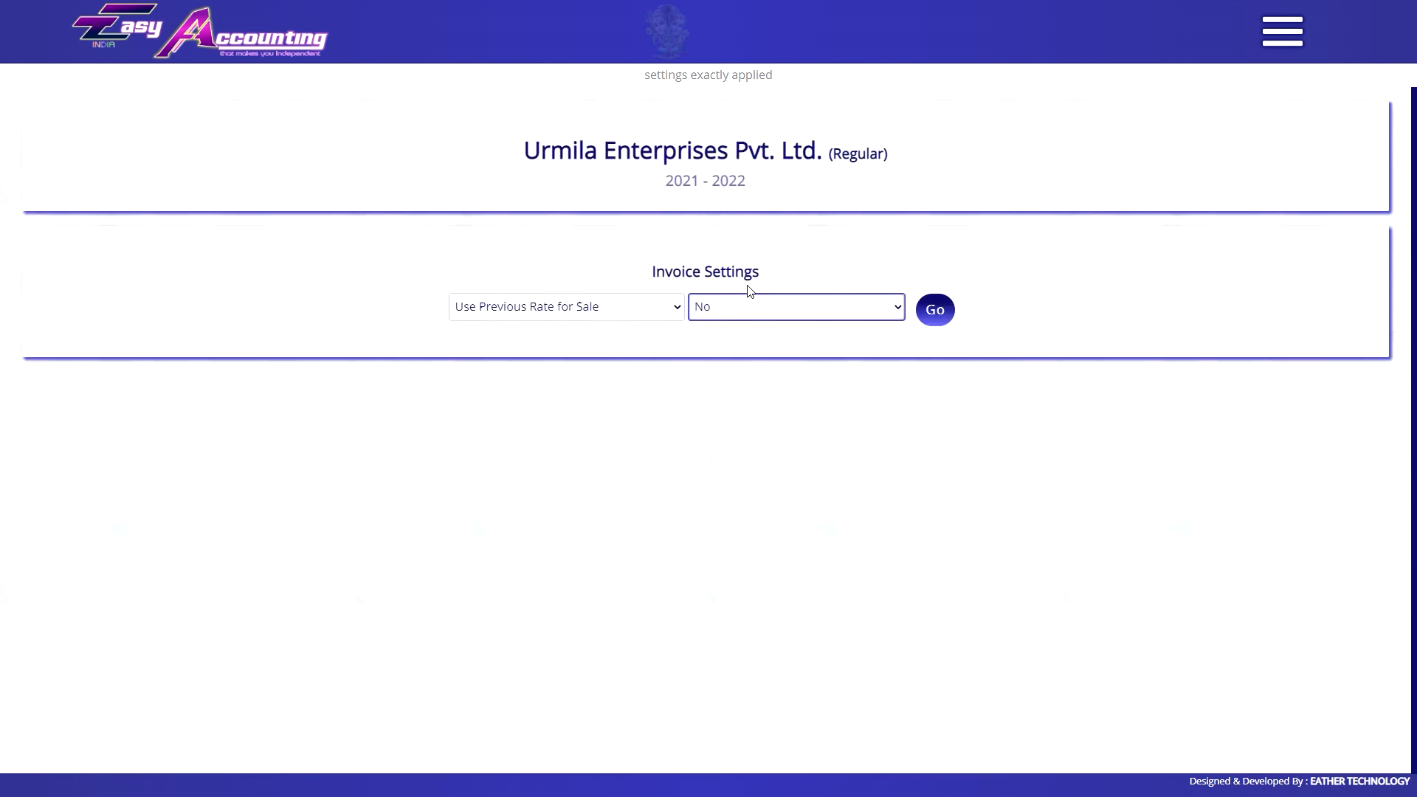
pyautogui.click(933, 309)
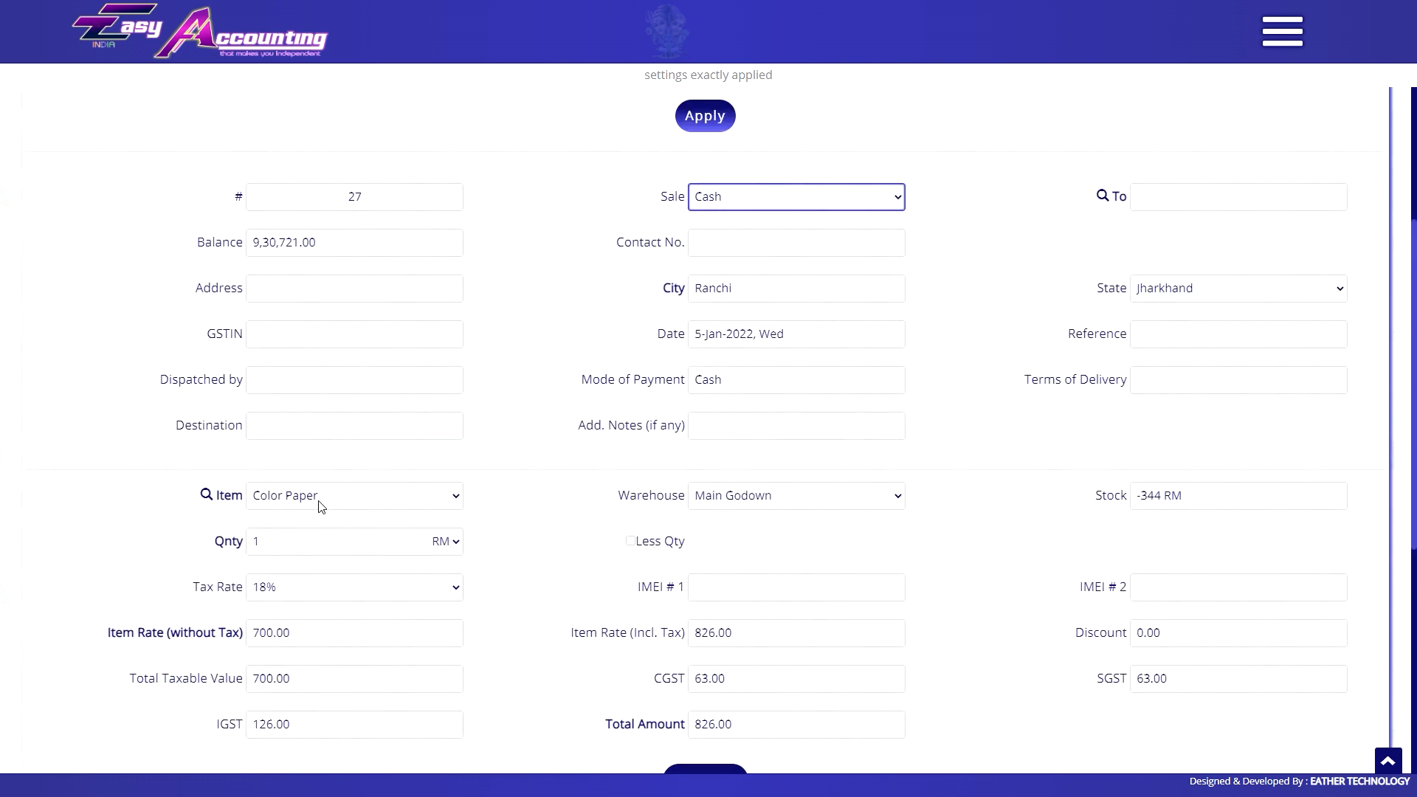
pyautogui.click(321, 505)
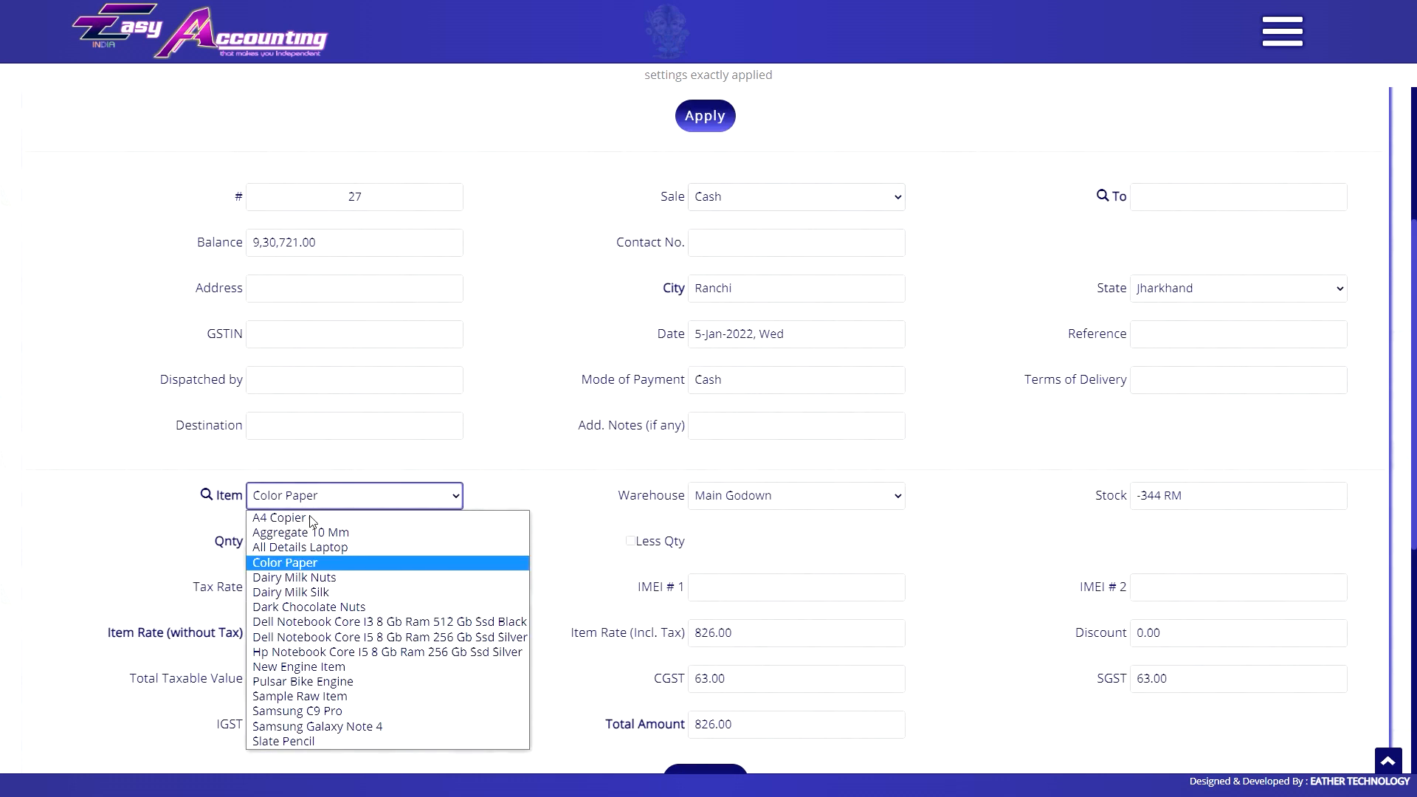
pyautogui.click(318, 599)
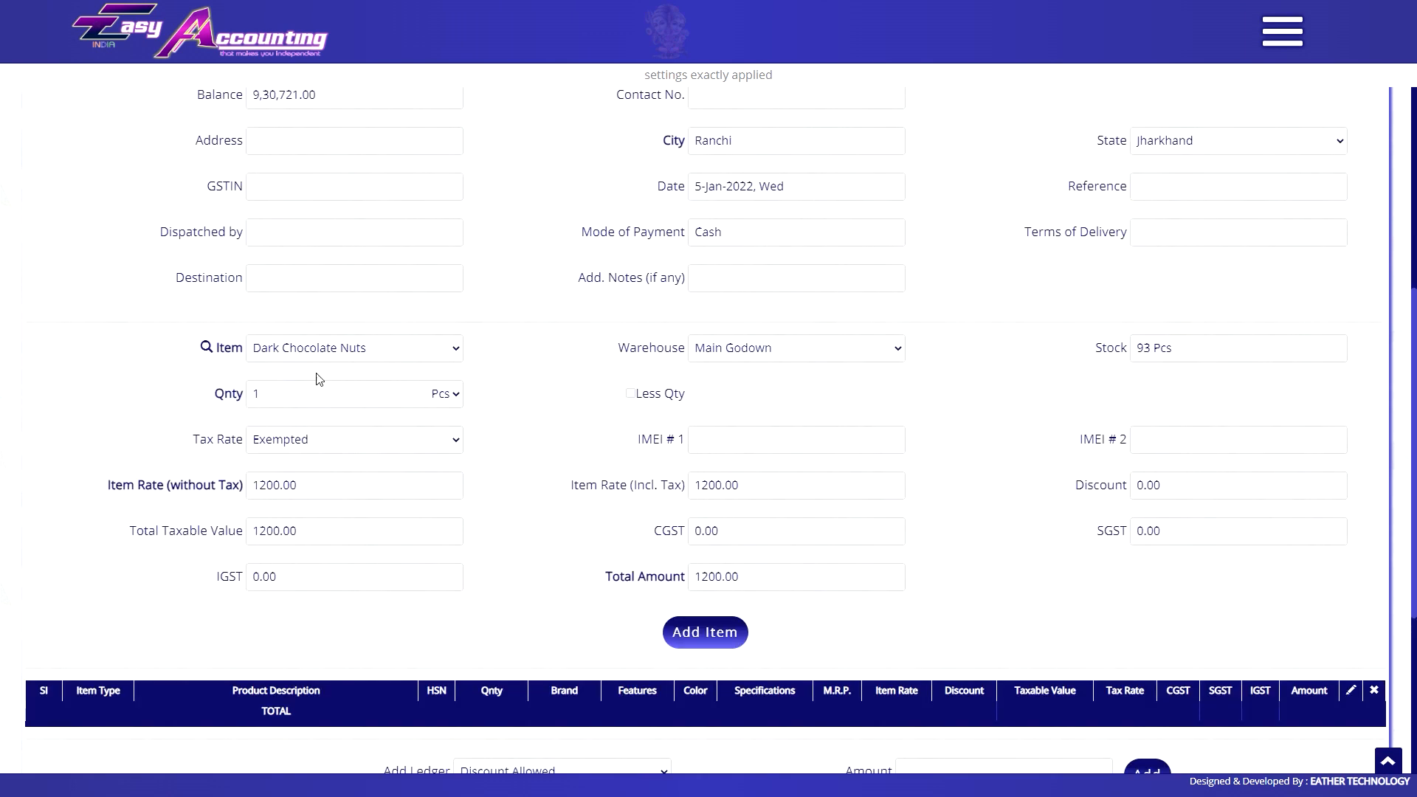
# Add a Color Paper line to the invoice at a rate of 950.00 without tax.
pyautogui.click(317, 350)
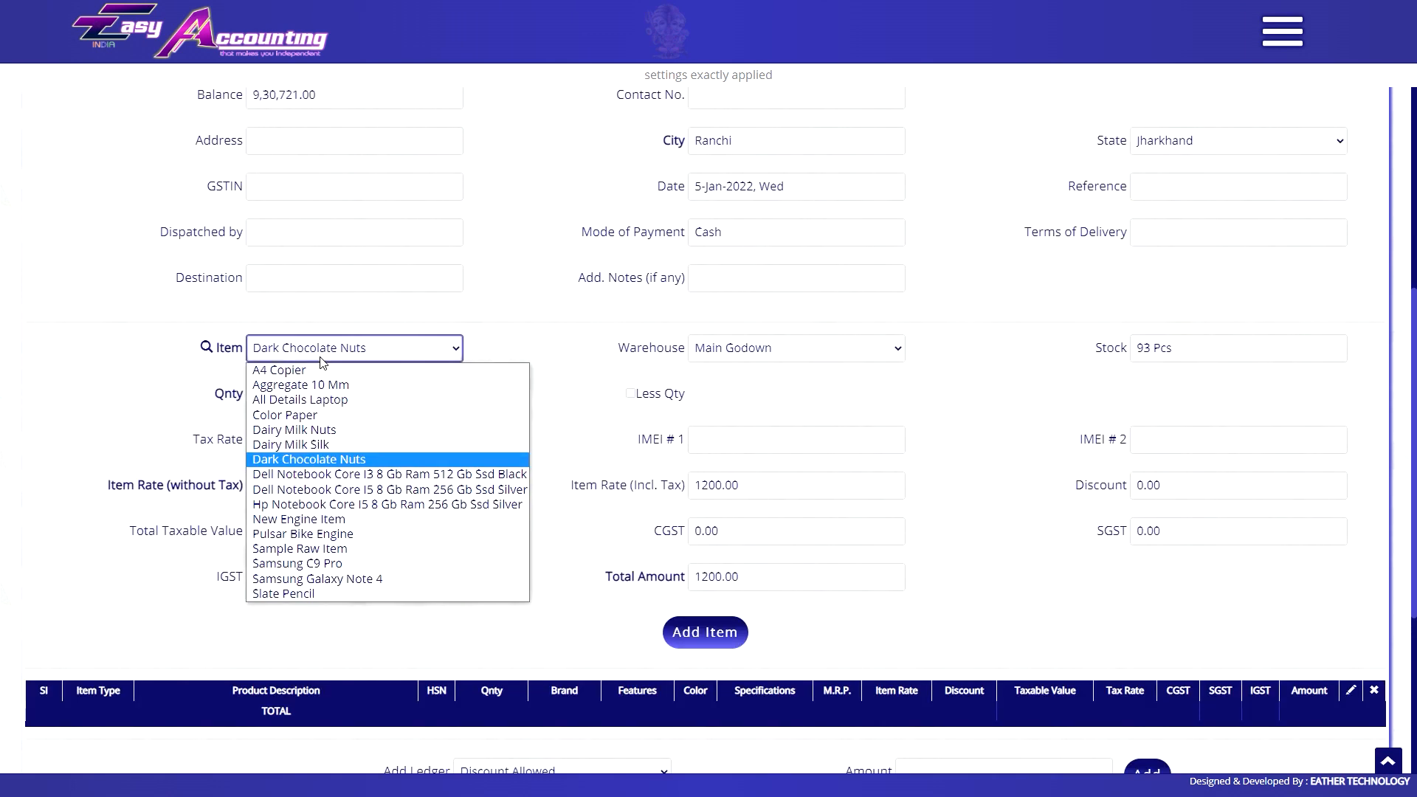
pyautogui.click(317, 475)
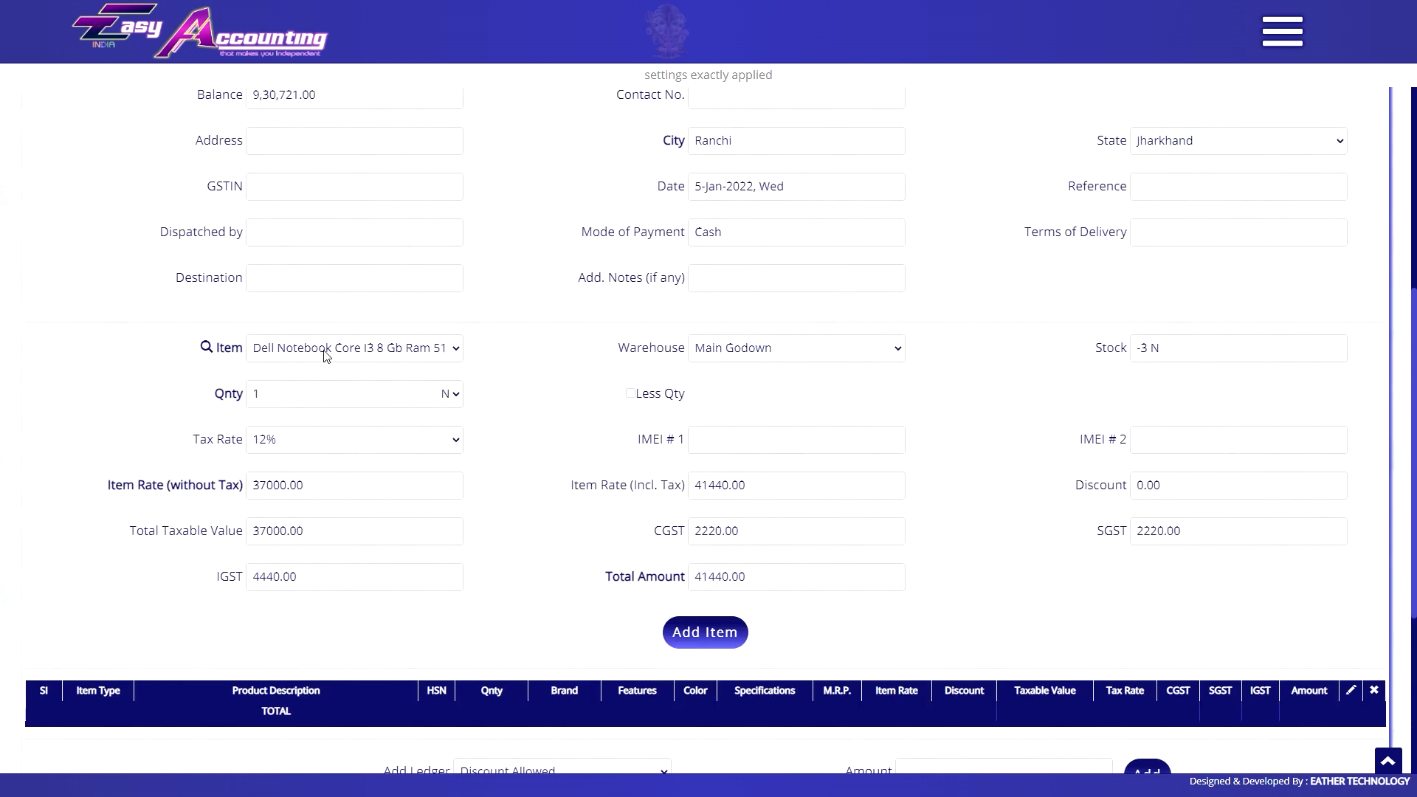
pyautogui.click(323, 348)
pyautogui.click(310, 414)
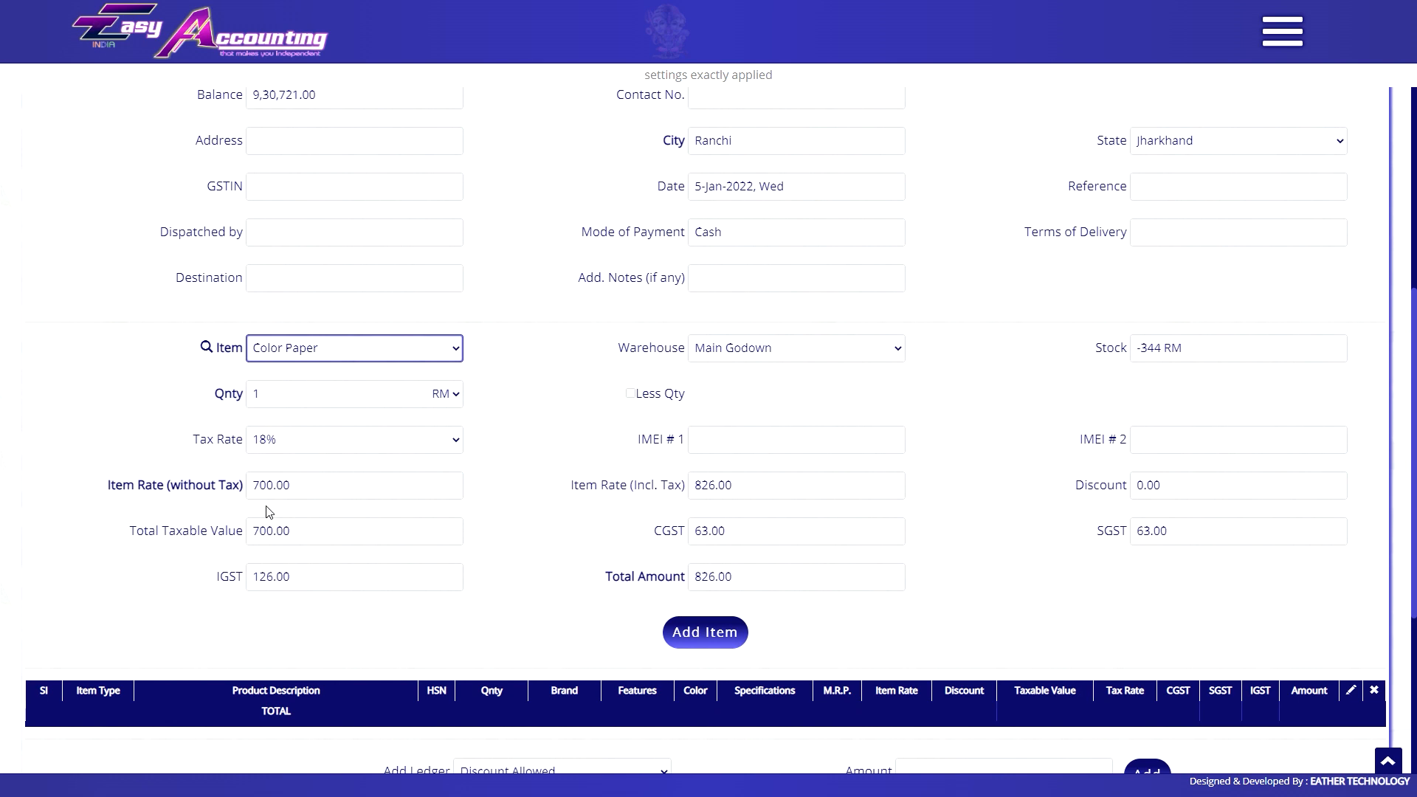
pyautogui.click(292, 498)
pyautogui.write('950')
pyautogui.press('Tab')
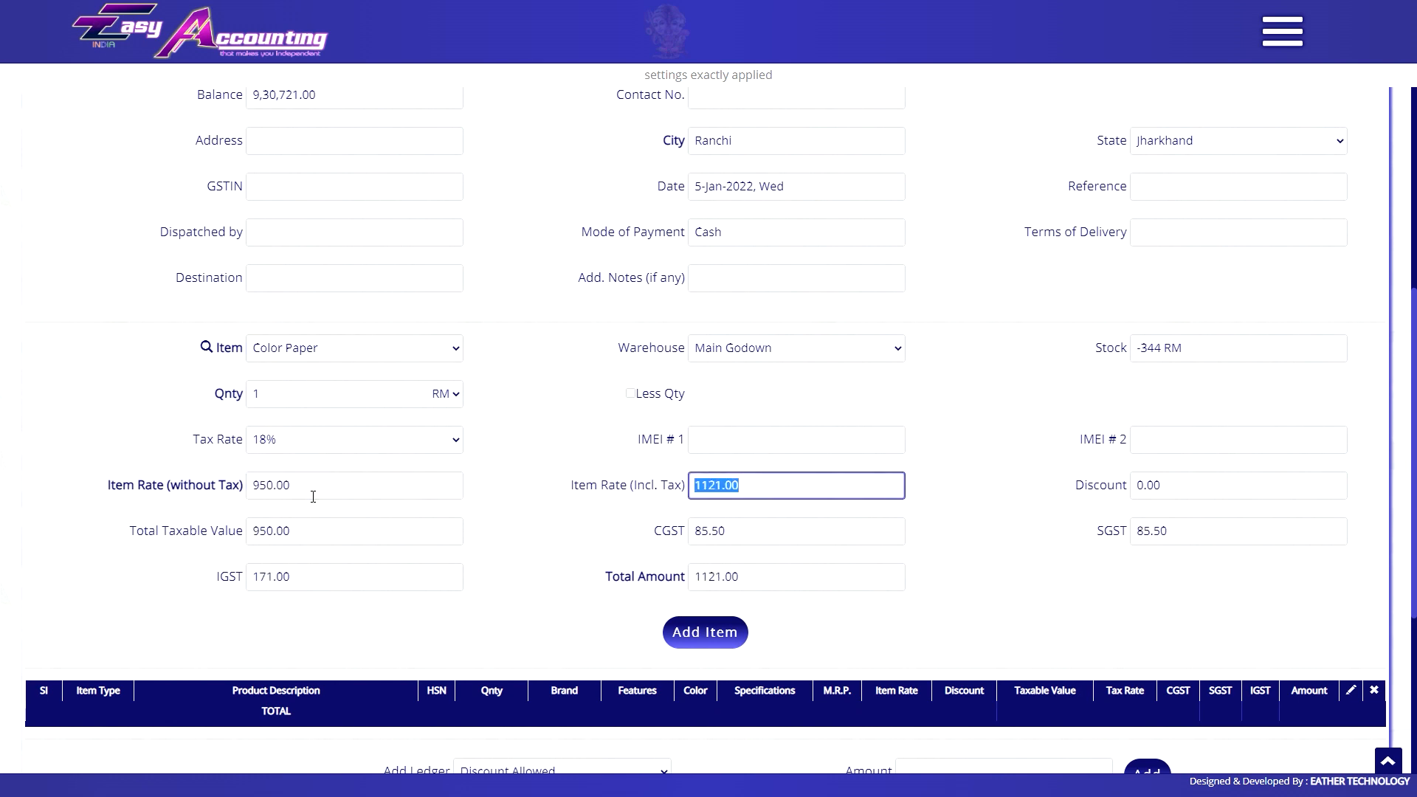
pyautogui.click(679, 636)
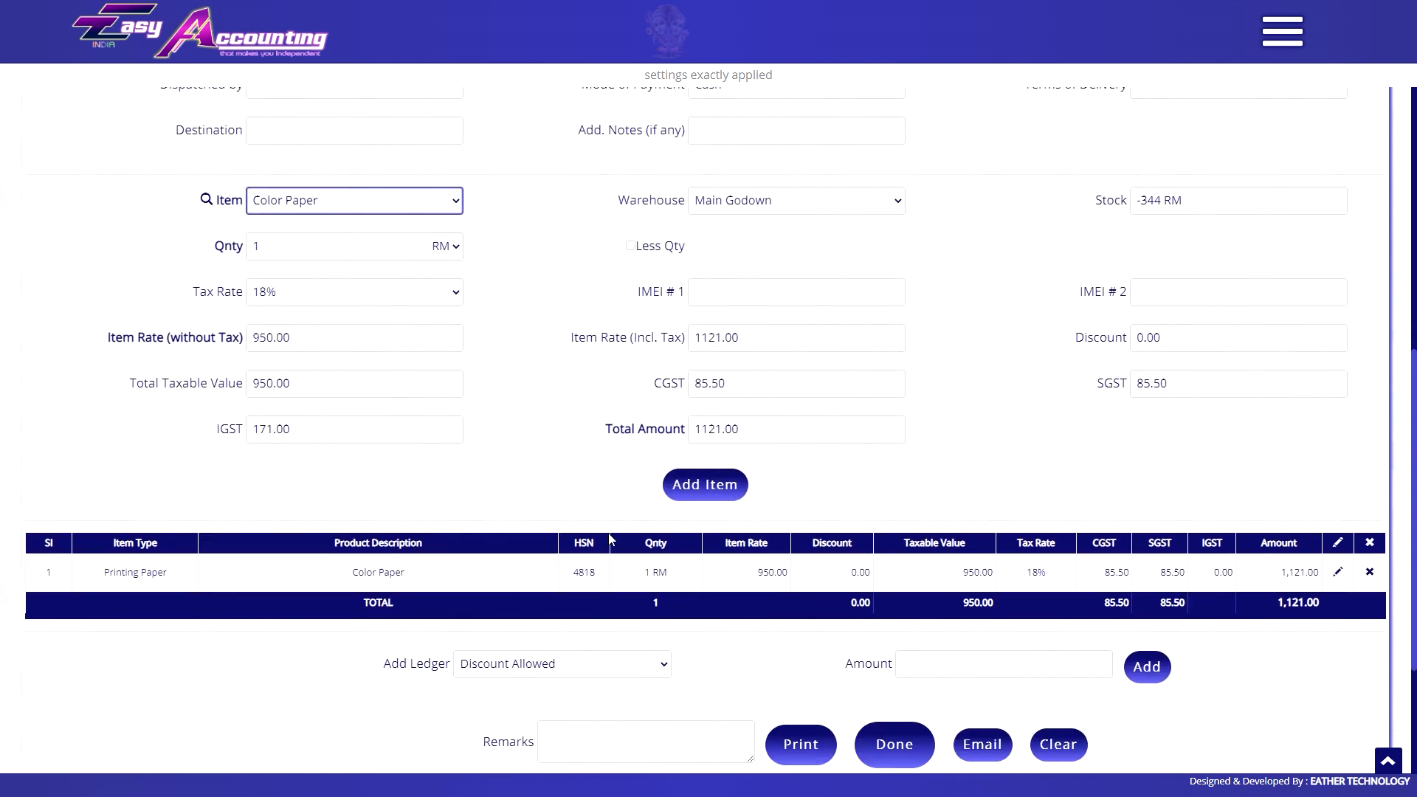
# Reselect A4 Copier and Color Paper to compare recalled rates, then choose Use Previous Rate for Purchase.
pyautogui.click(364, 208)
pyautogui.click(321, 224)
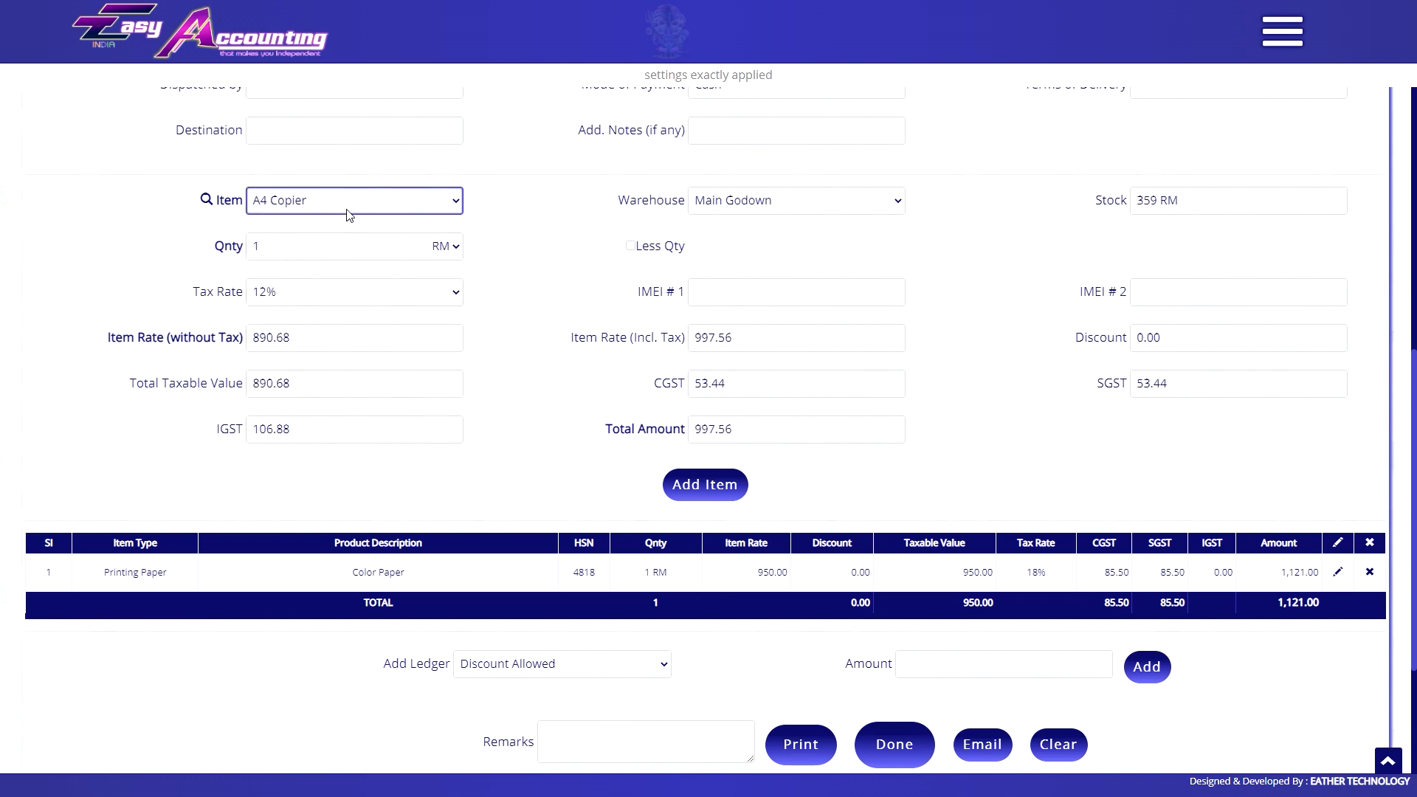
pyautogui.click(347, 211)
pyautogui.click(314, 268)
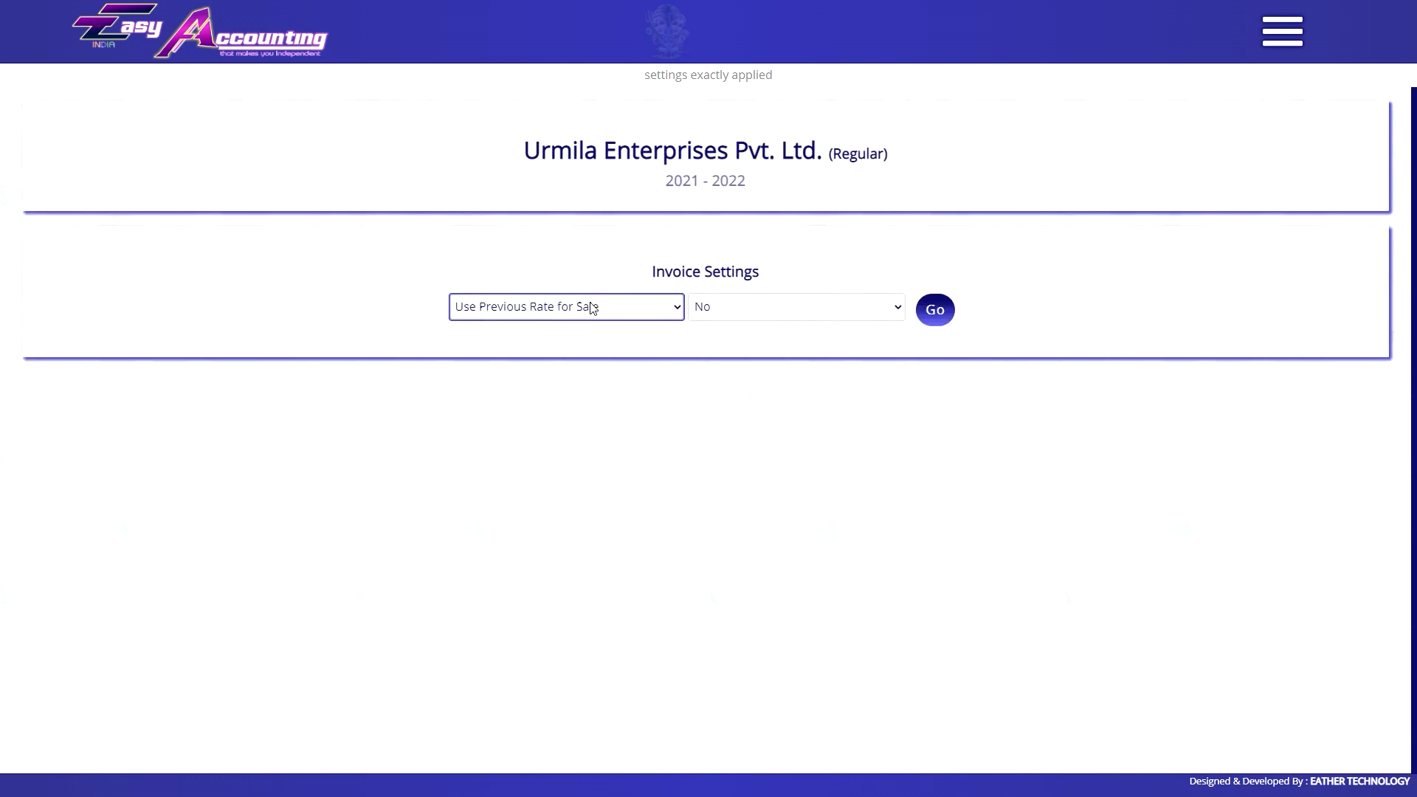
pyautogui.click(566, 306)
pyautogui.click(517, 569)
# Choose the Dell Notebook Core I3 purchase item so 37000.00 fills in, then reopen the invoice settings list.
pyautogui.click(555, 312)
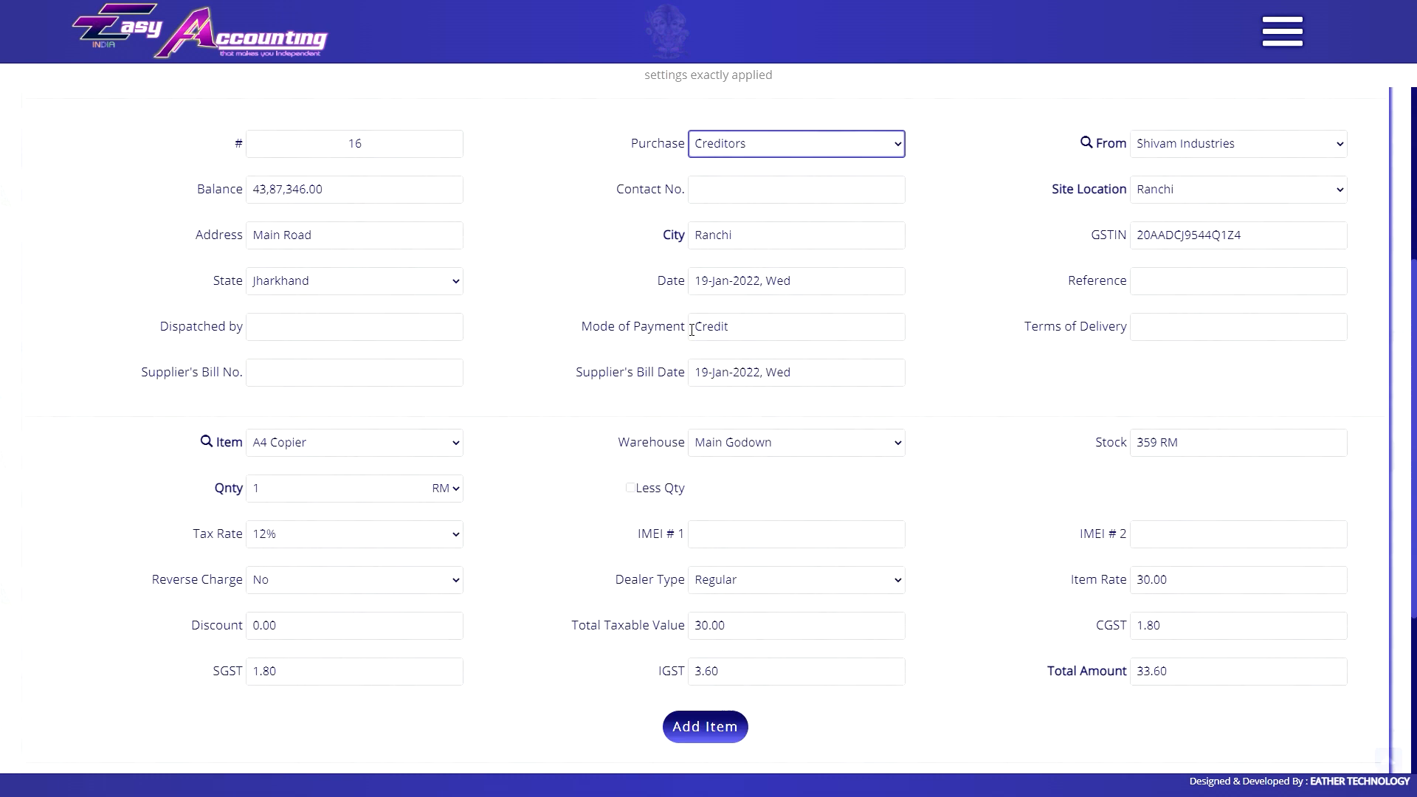
pyautogui.scroll(-1, 364, 421)
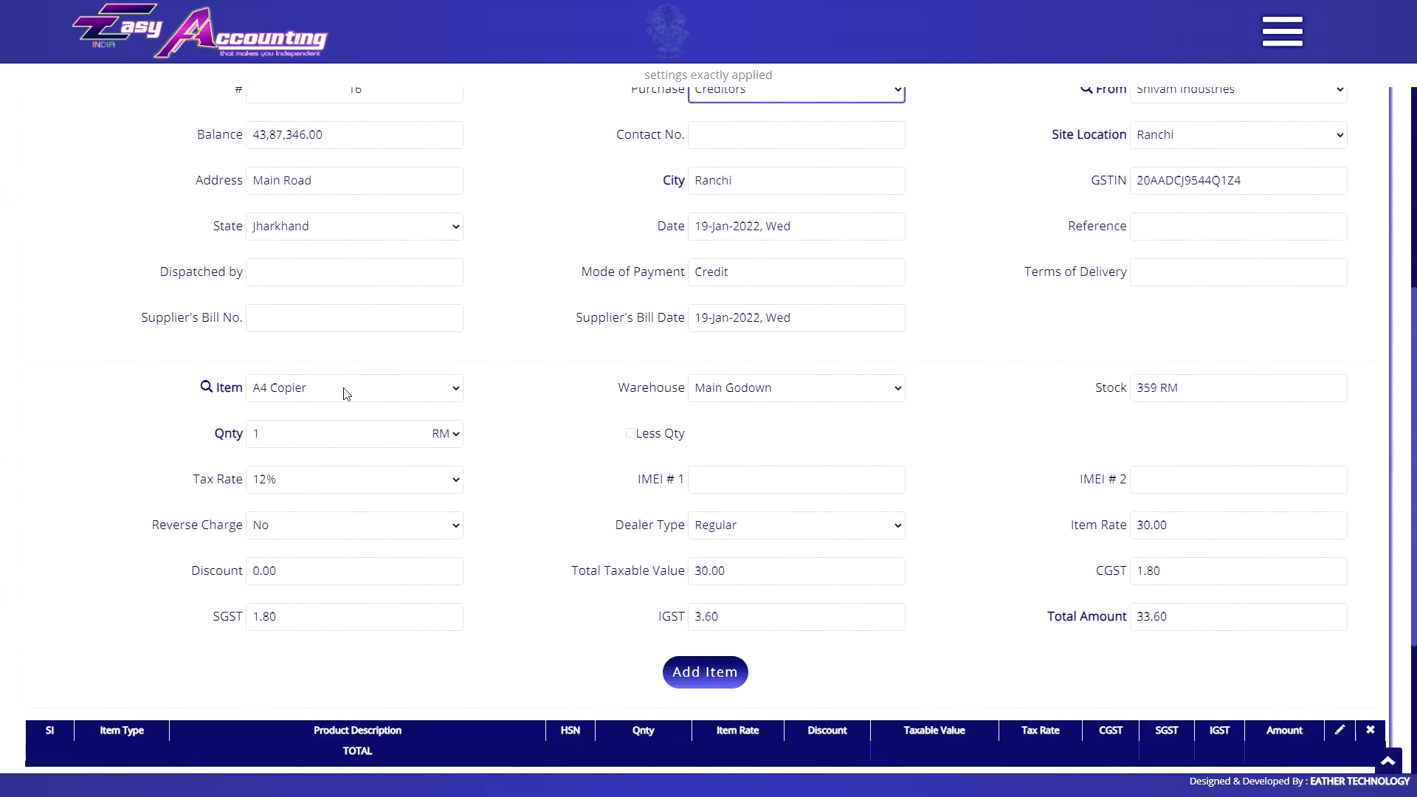
pyautogui.click(346, 394)
pyautogui.click(347, 512)
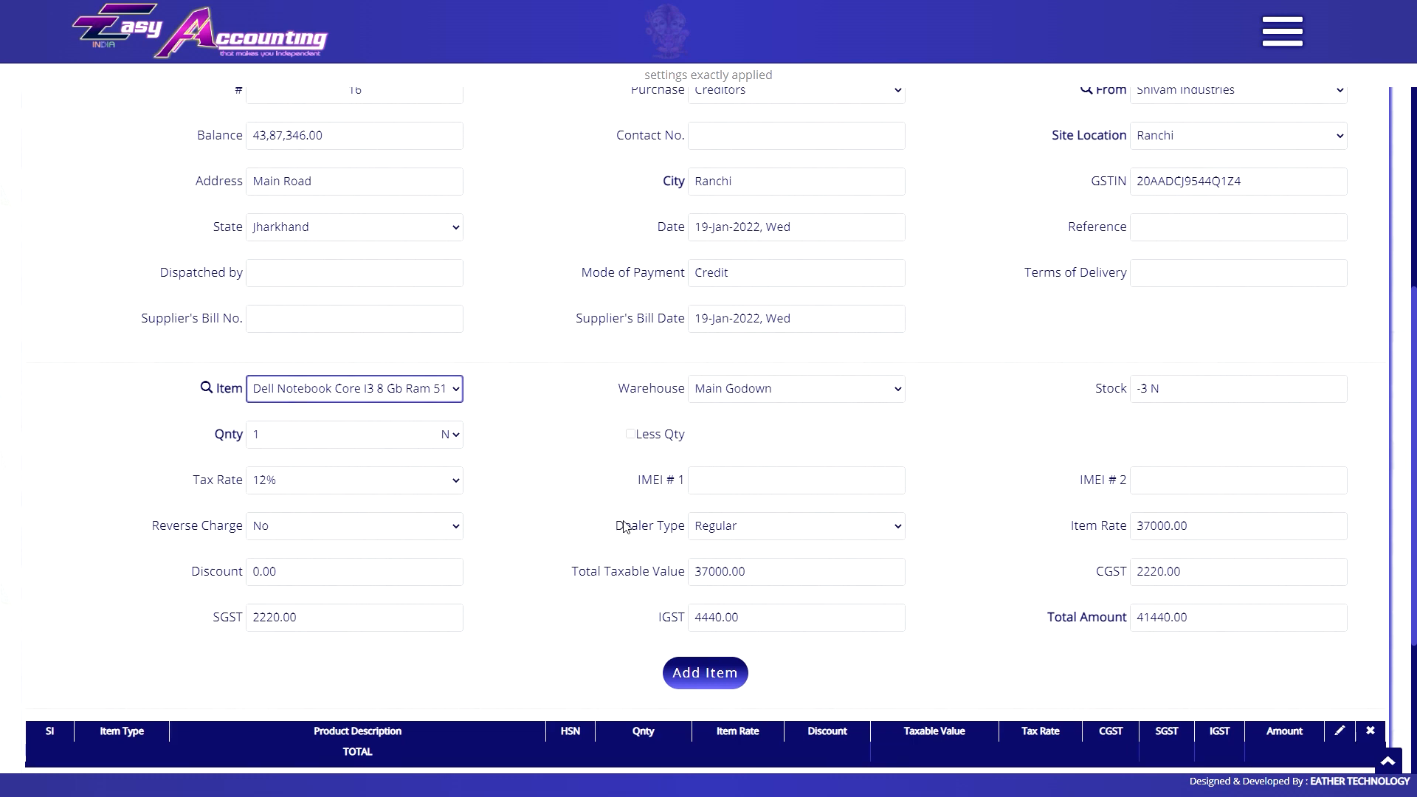
pyautogui.scroll(5, 613, 523)
pyautogui.click(1281, 31)
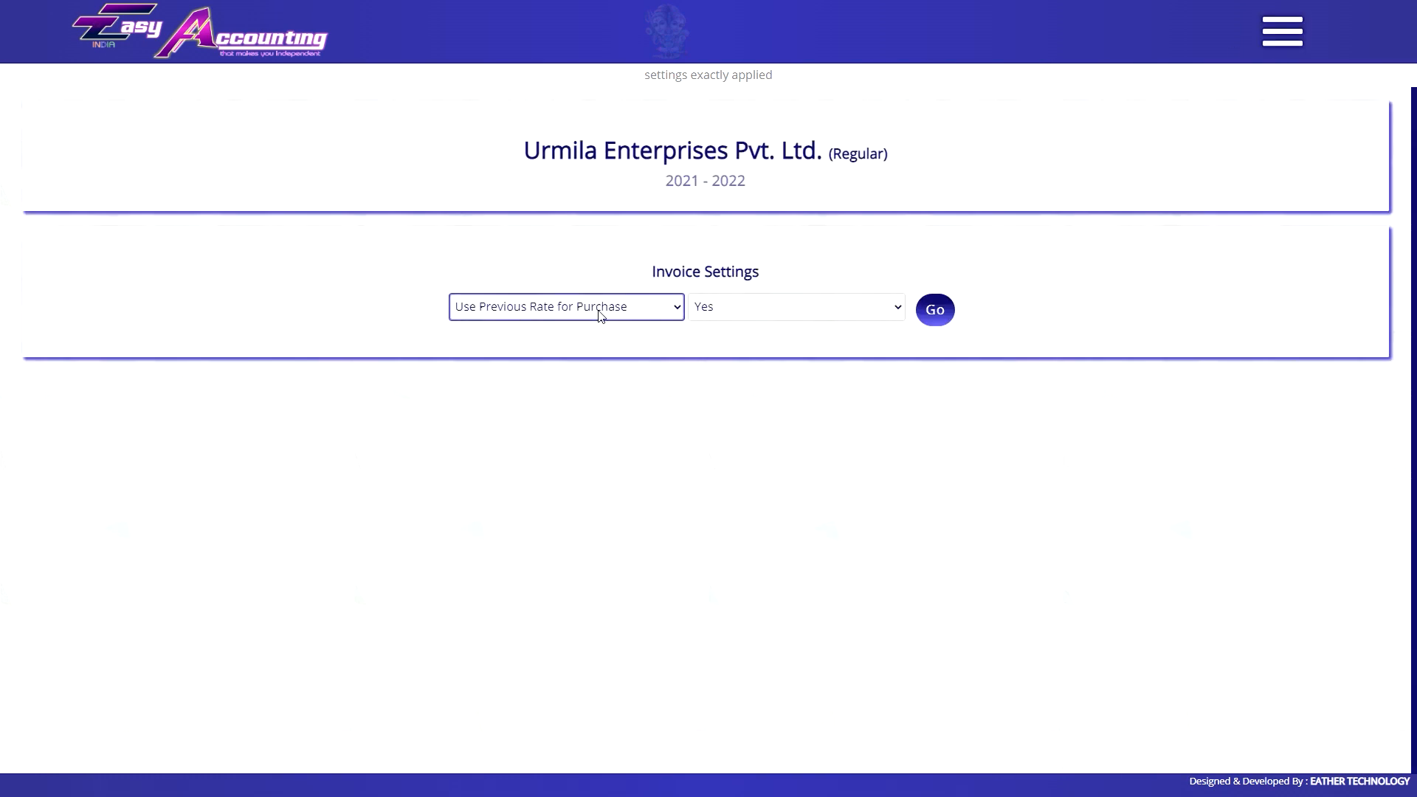
pyautogui.click(599, 315)
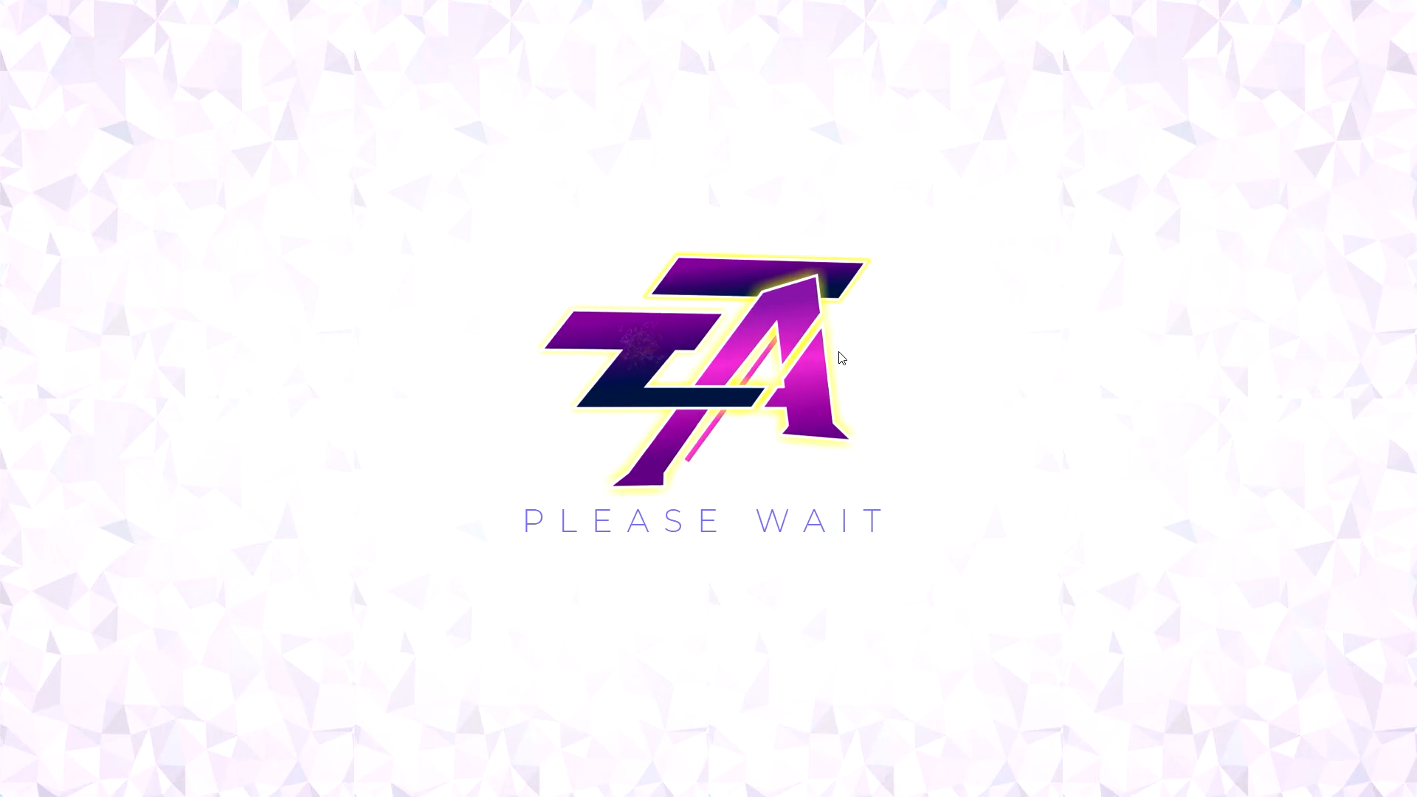
# Add a 1 TON Aggregate 10 Mm line with a Less Qty of 42 CFT.
pyautogui.scroll(-2, 815, 324)
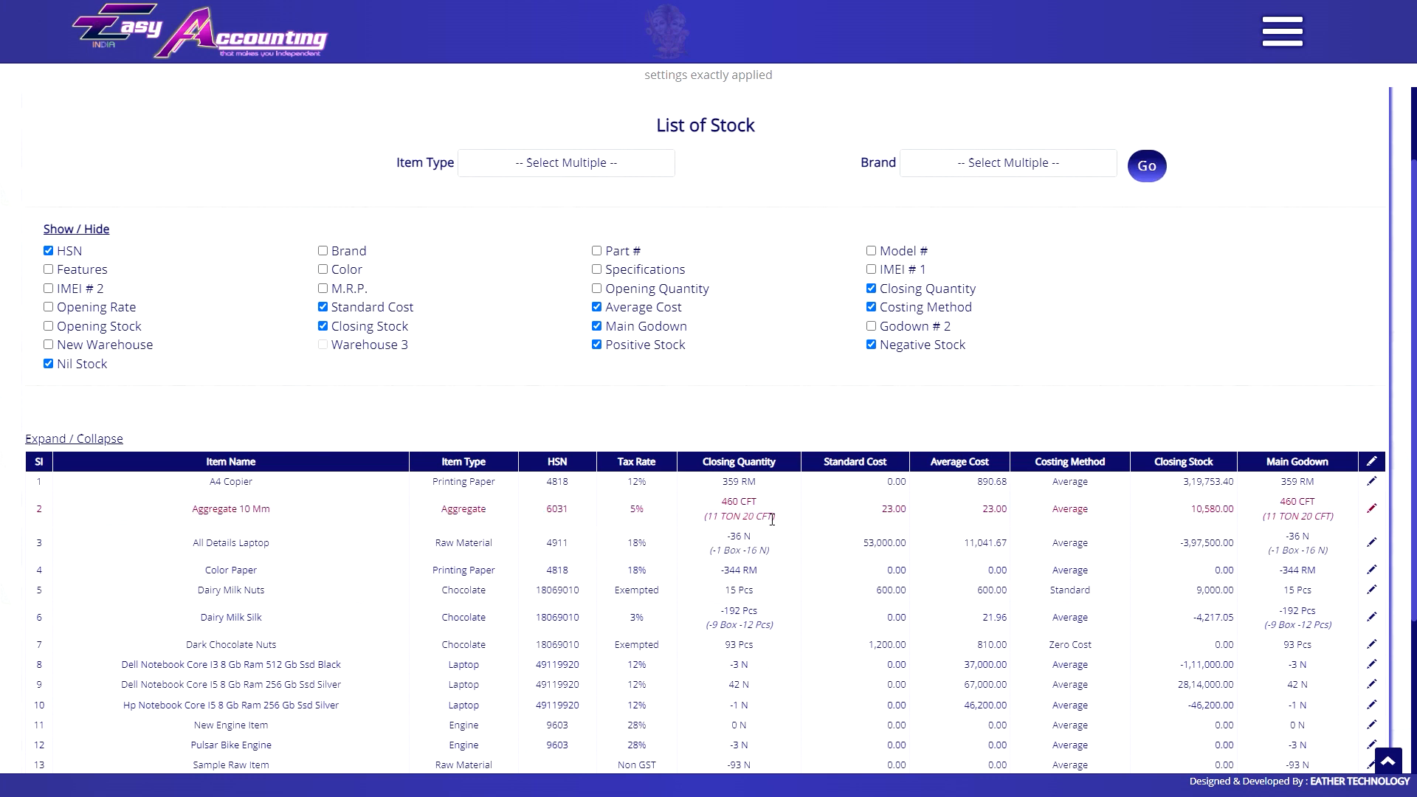
pyautogui.click(1371, 509)
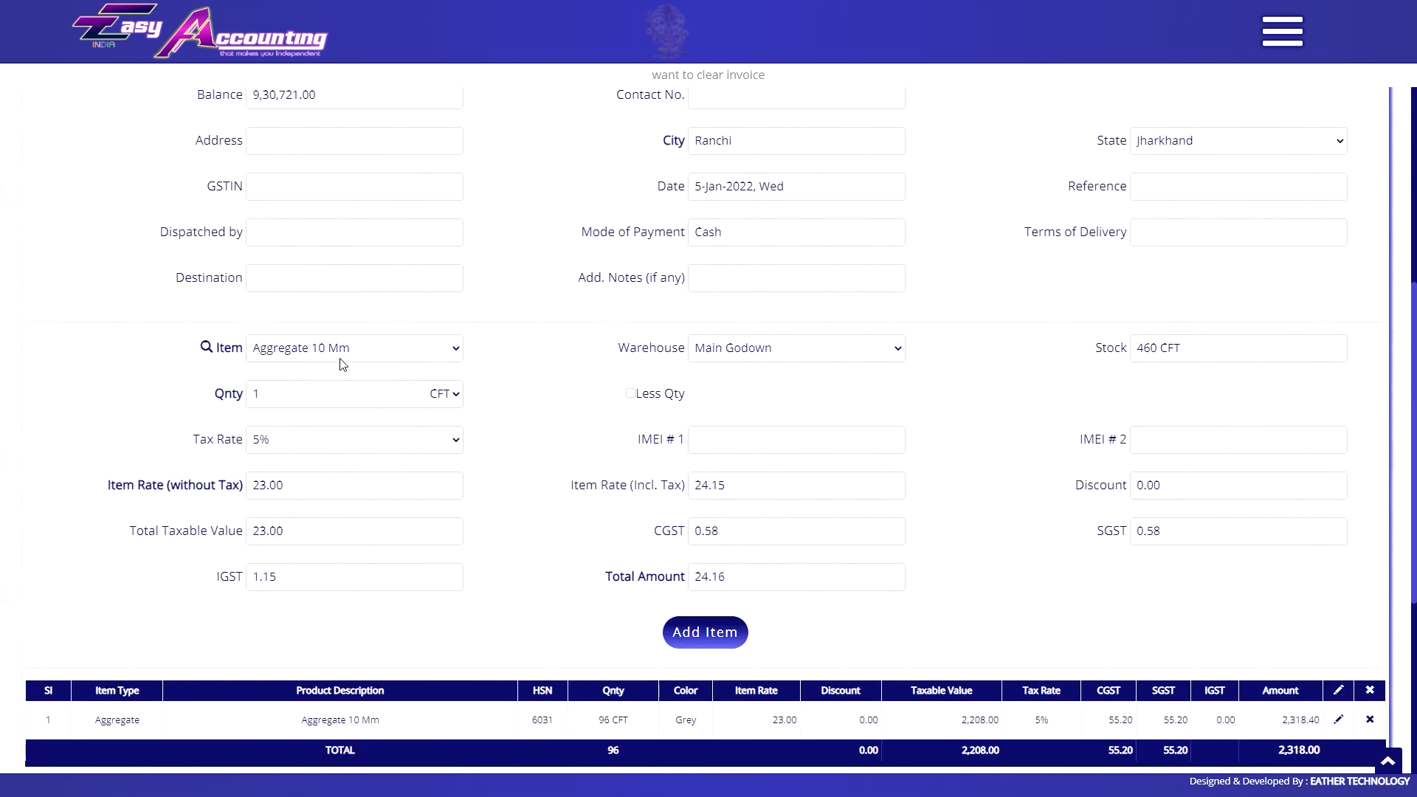
pyautogui.scroll(-1, 391, 355)
pyautogui.click(445, 320)
pyautogui.click(426, 356)
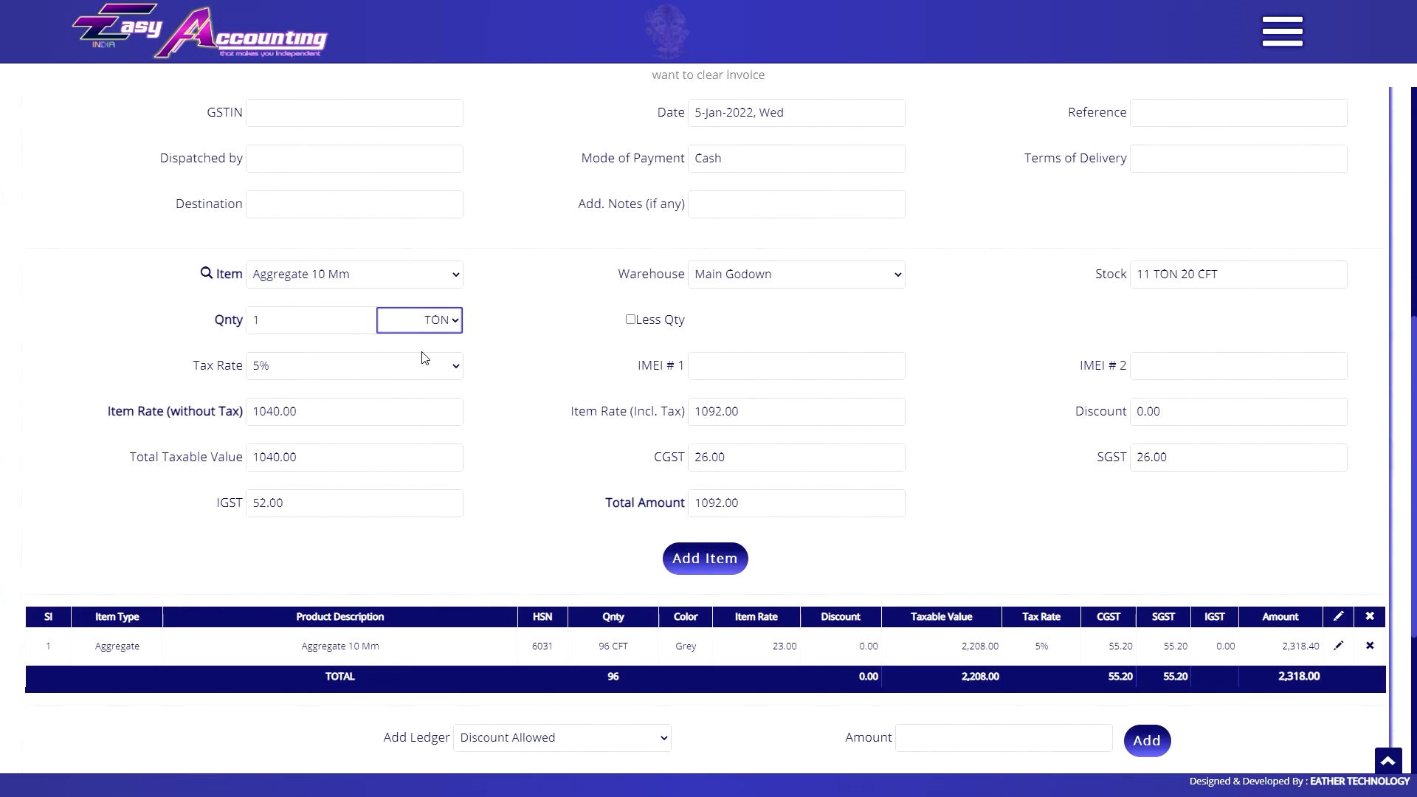
pyautogui.click(631, 319)
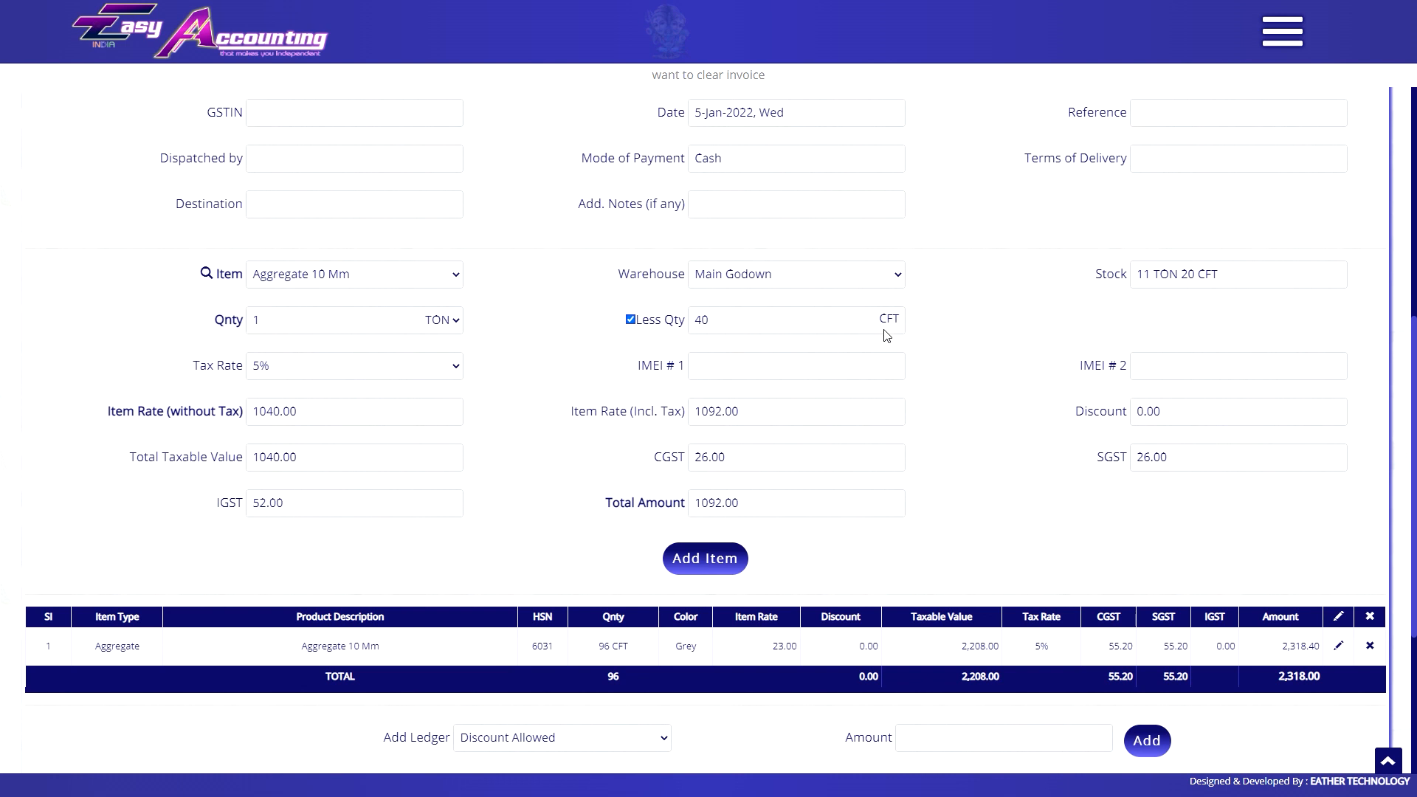
pyautogui.doubleClick(717, 331)
pyautogui.write('42')
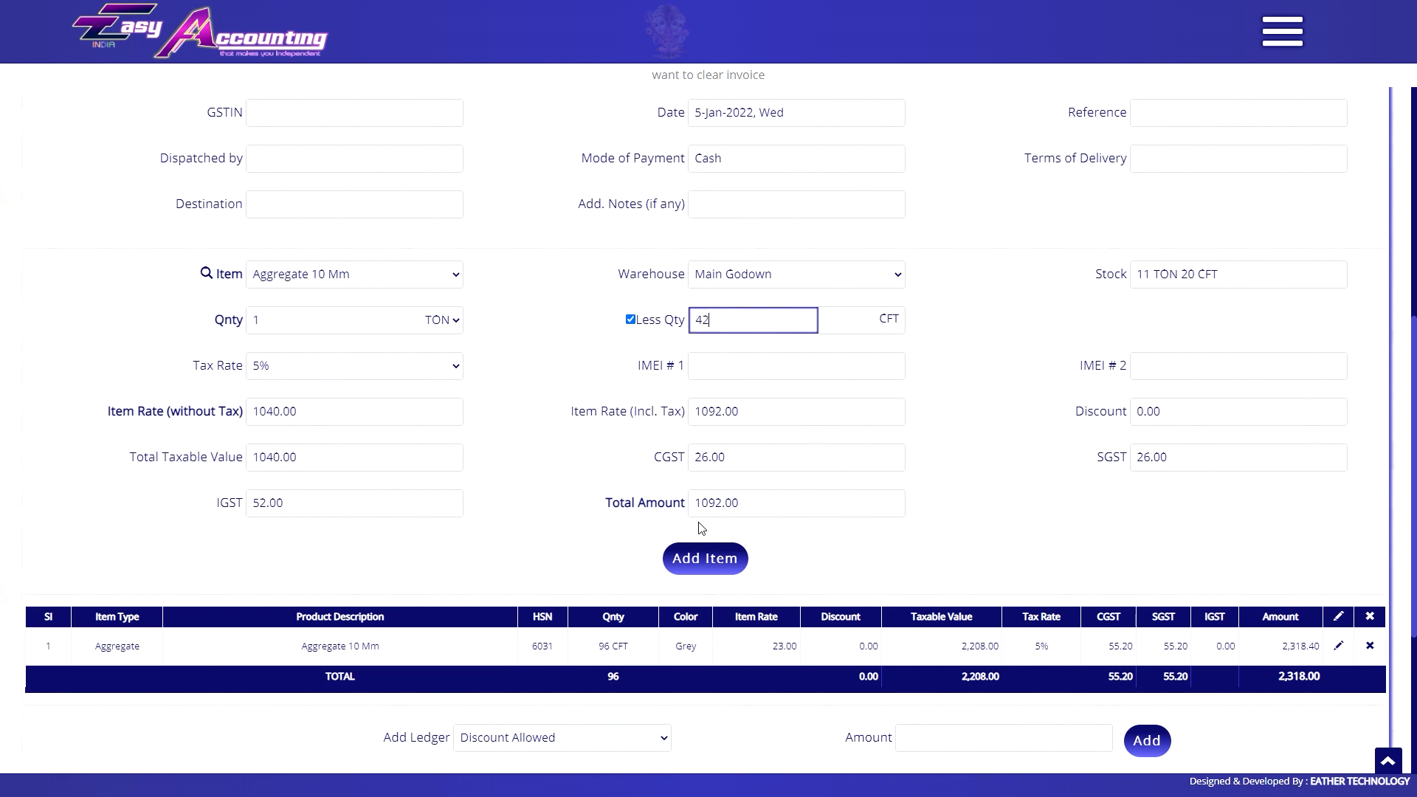
pyautogui.click(703, 558)
# Delete the second invoice line and confirm the deletion.
pyautogui.scroll(-2, 653, 557)
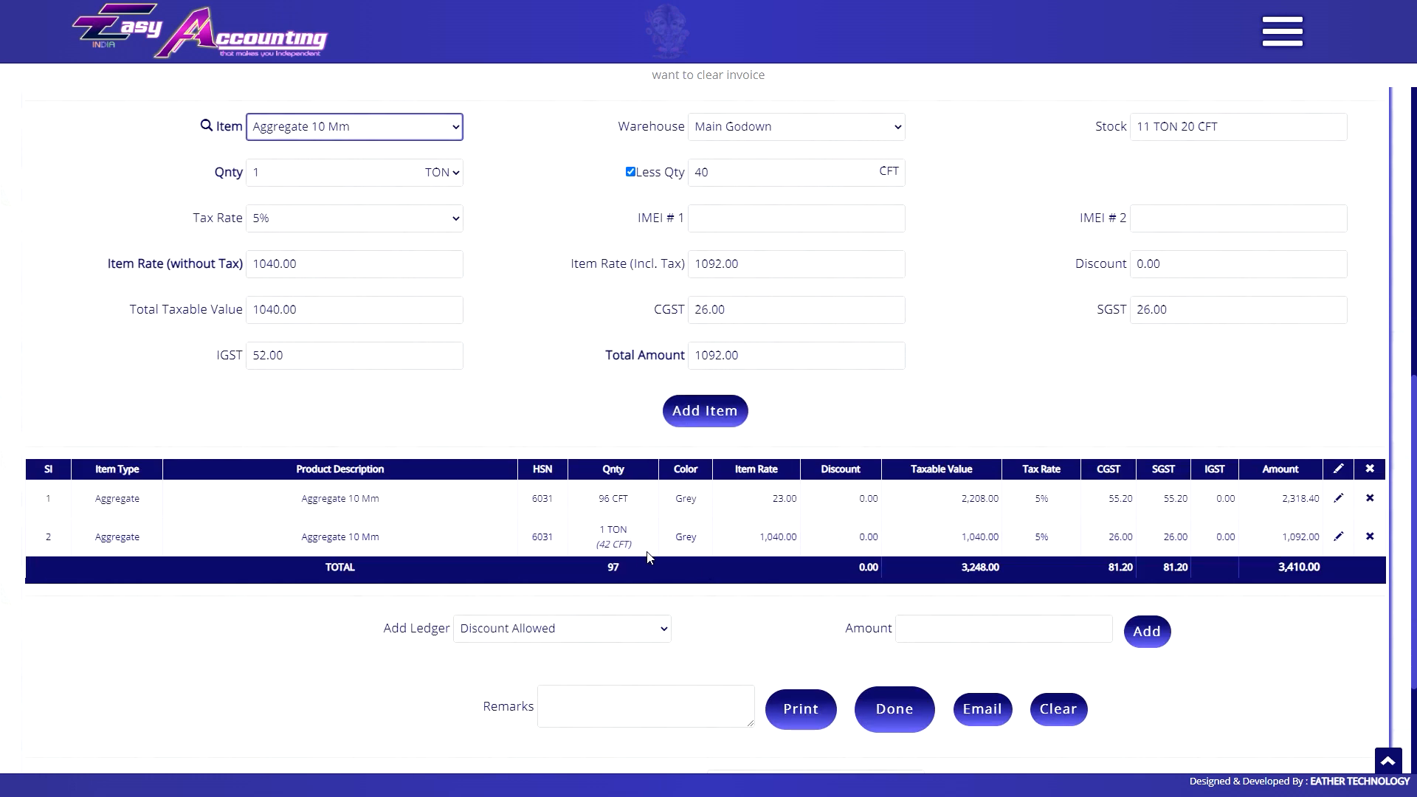
pyautogui.click(648, 557)
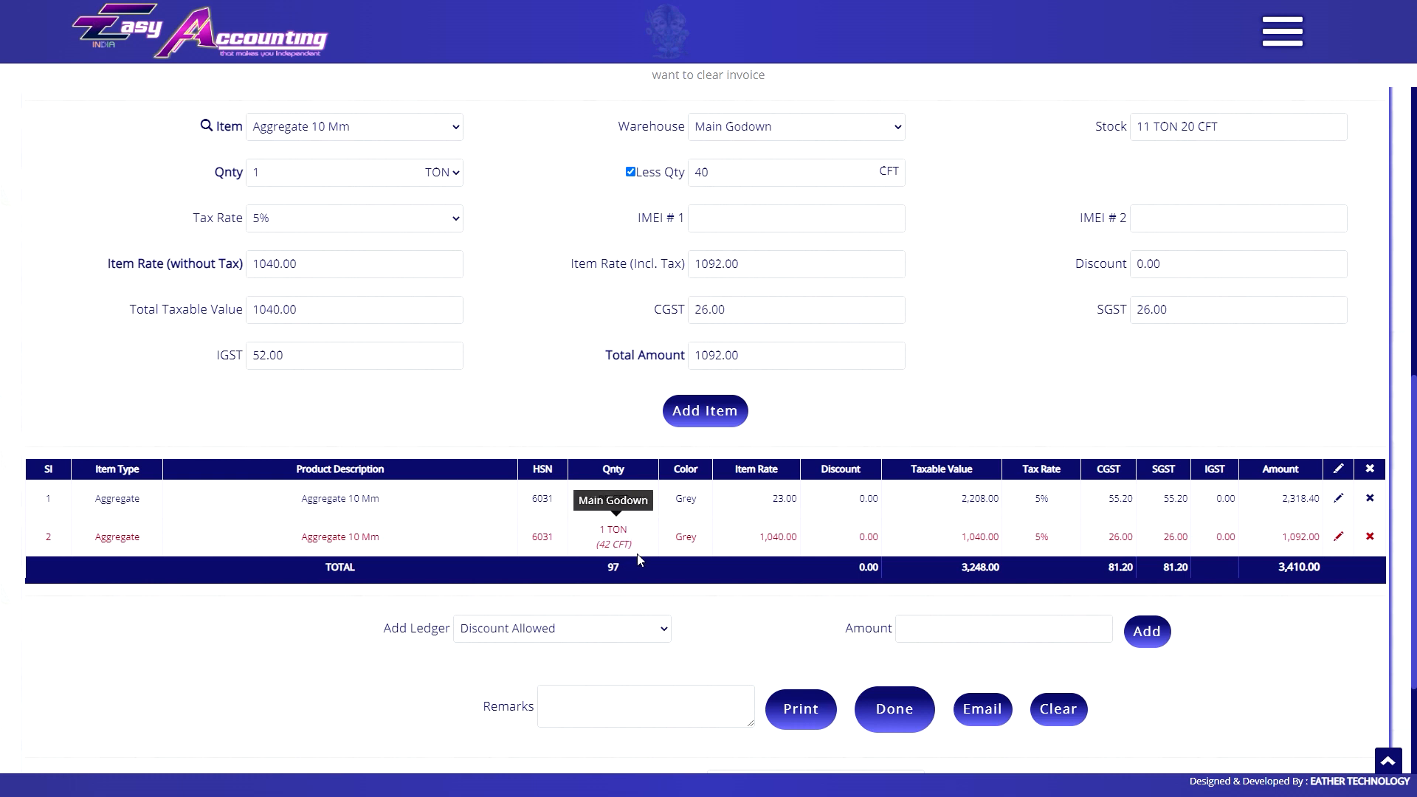
pyautogui.click(1369, 536)
pyautogui.press('Return')
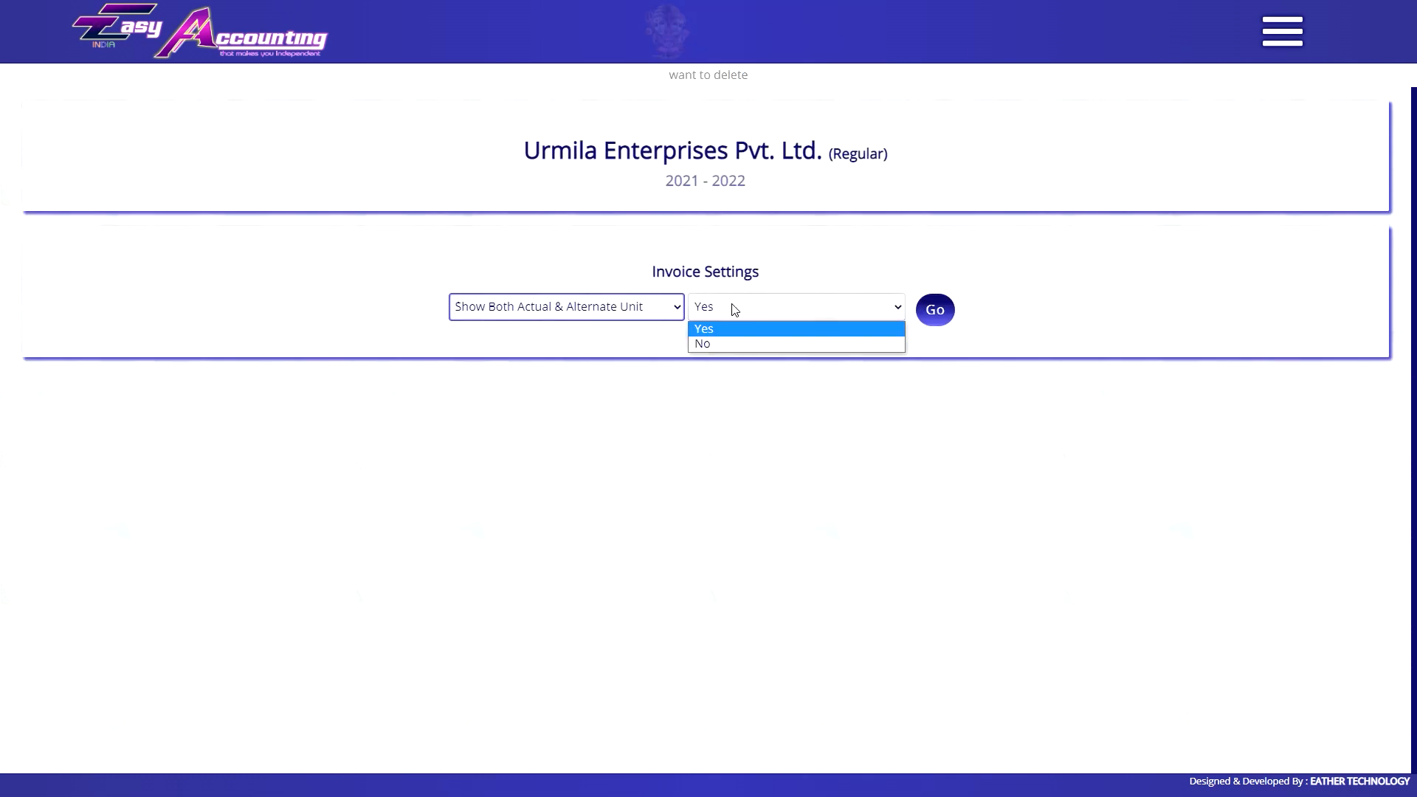
# Set Show Both Actual & Alternate Unit to No and add the 1 TON Aggregate line.
pyautogui.click(728, 344)
pyautogui.click(935, 310)
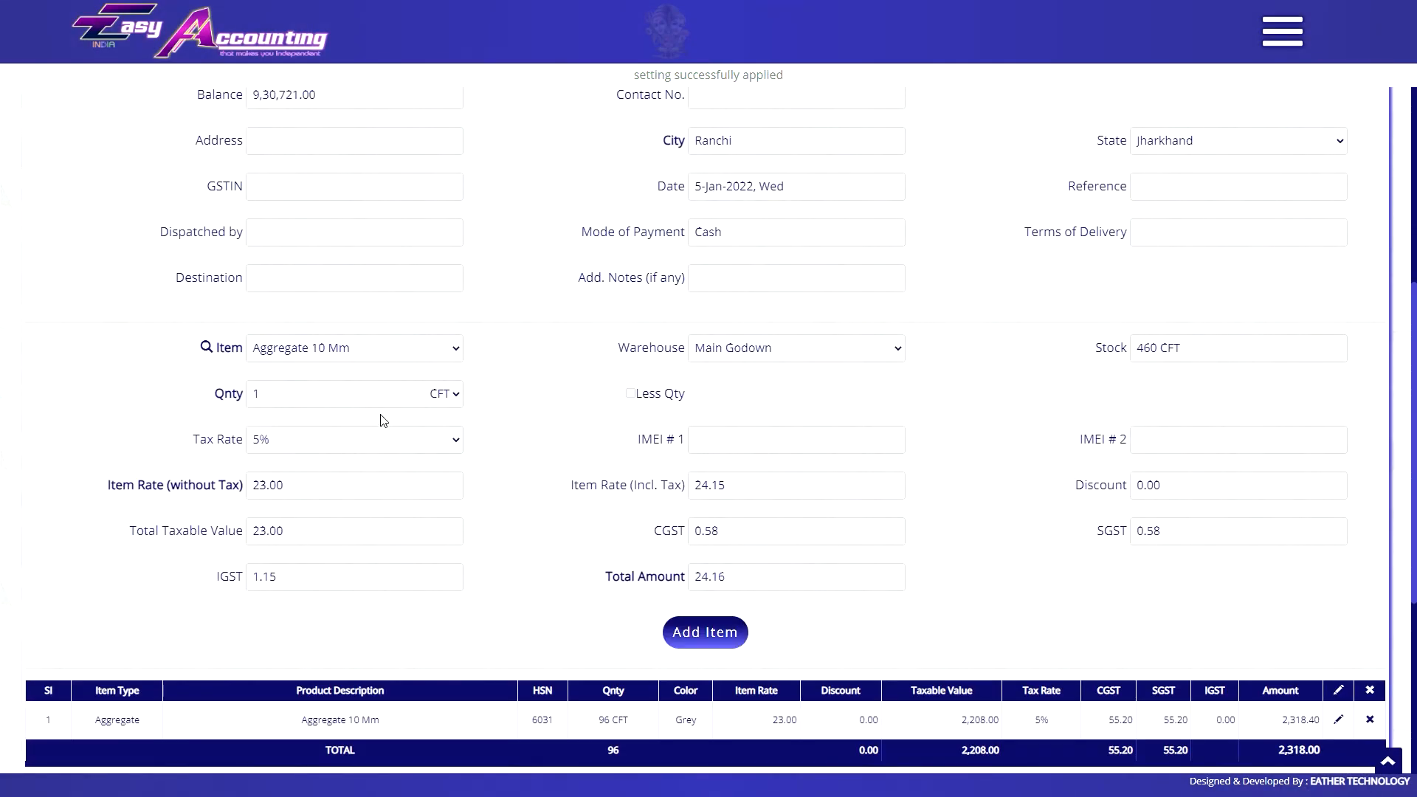
pyautogui.click(443, 393)
pyautogui.click(440, 427)
pyautogui.click(748, 402)
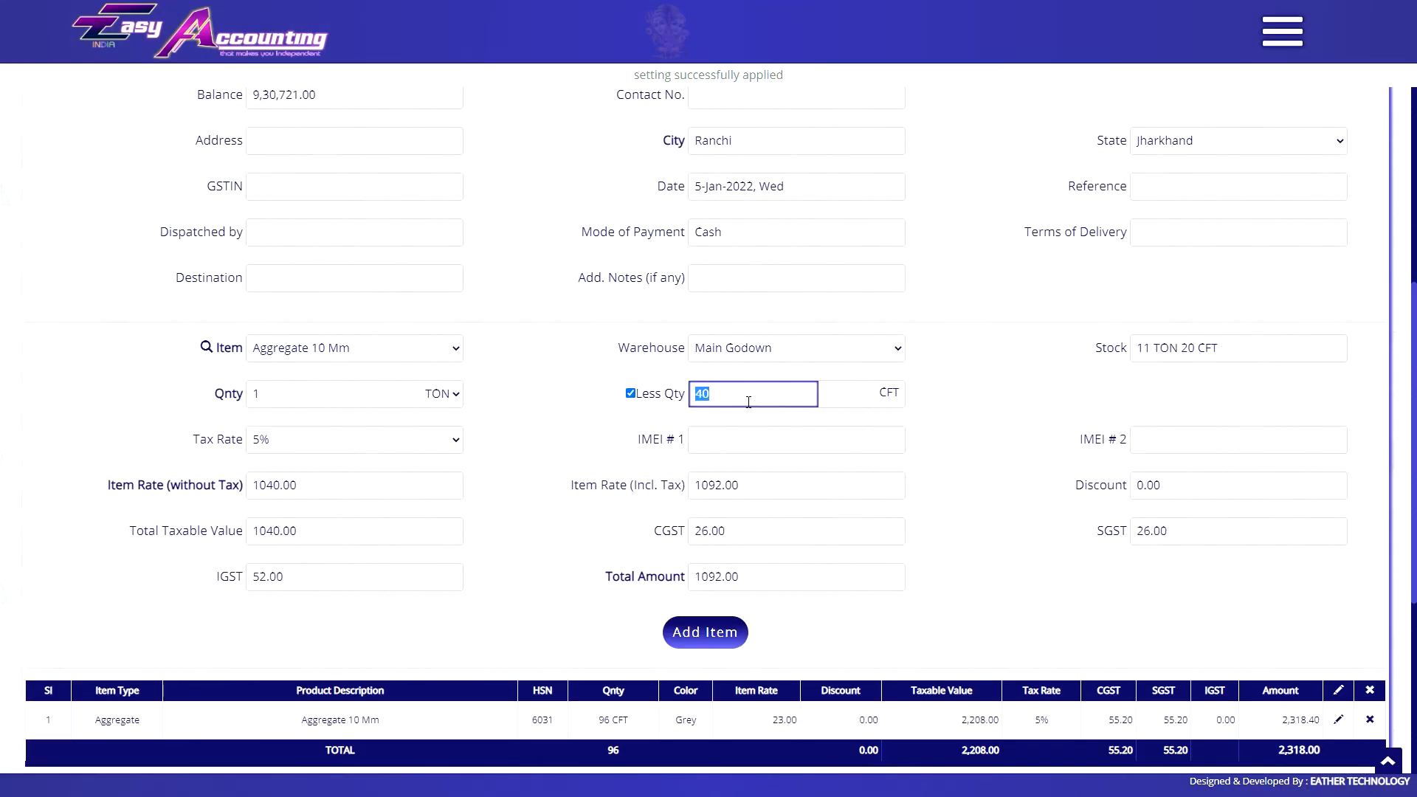
pyautogui.scroll(-2, 731, 424)
pyautogui.click(705, 484)
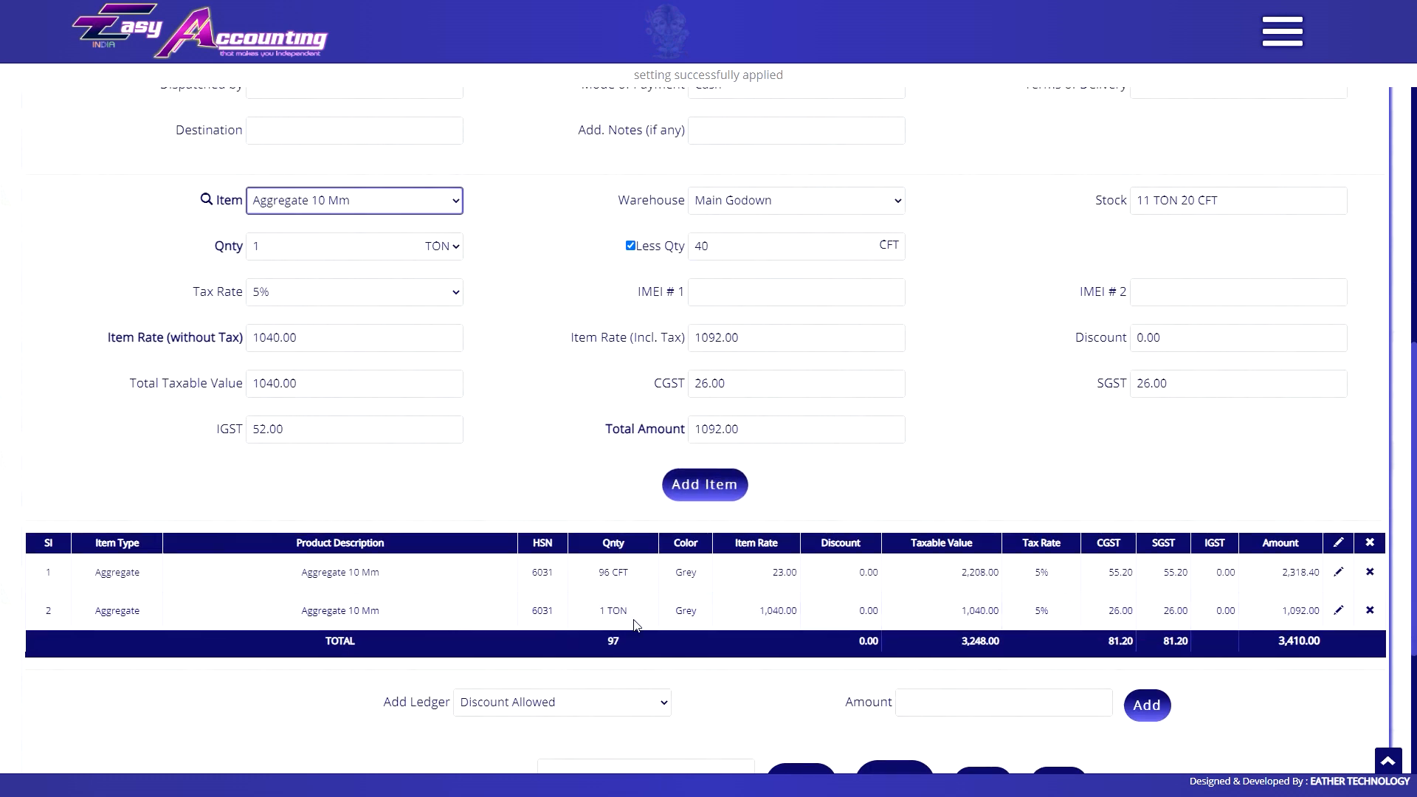
# Save the invoice with the sale type set to Debtors.
pyautogui.scroll(-2, 782, 616)
pyautogui.click(900, 631)
pyautogui.click(764, 419)
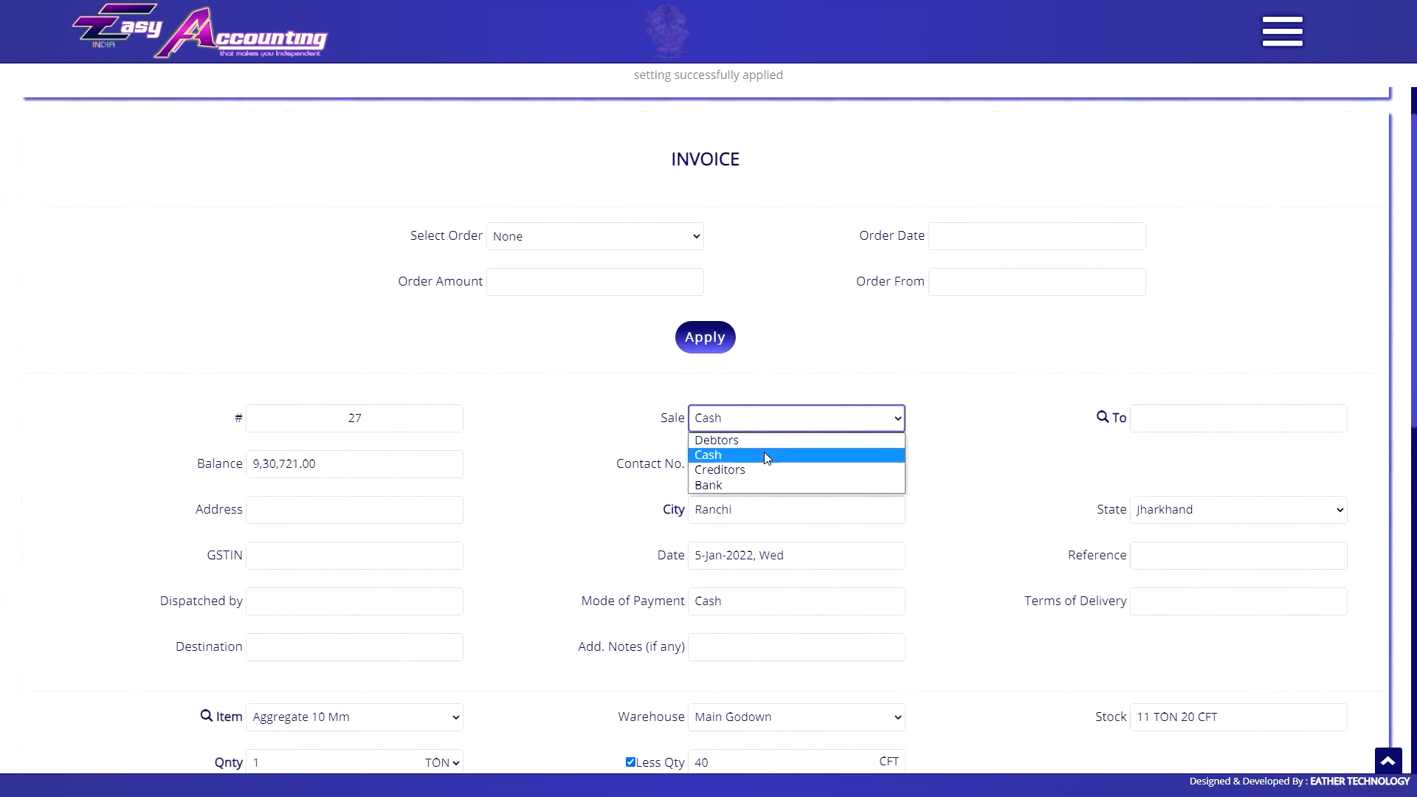
pyautogui.click(768, 443)
pyautogui.scroll(-10, 810, 506)
pyautogui.click(888, 585)
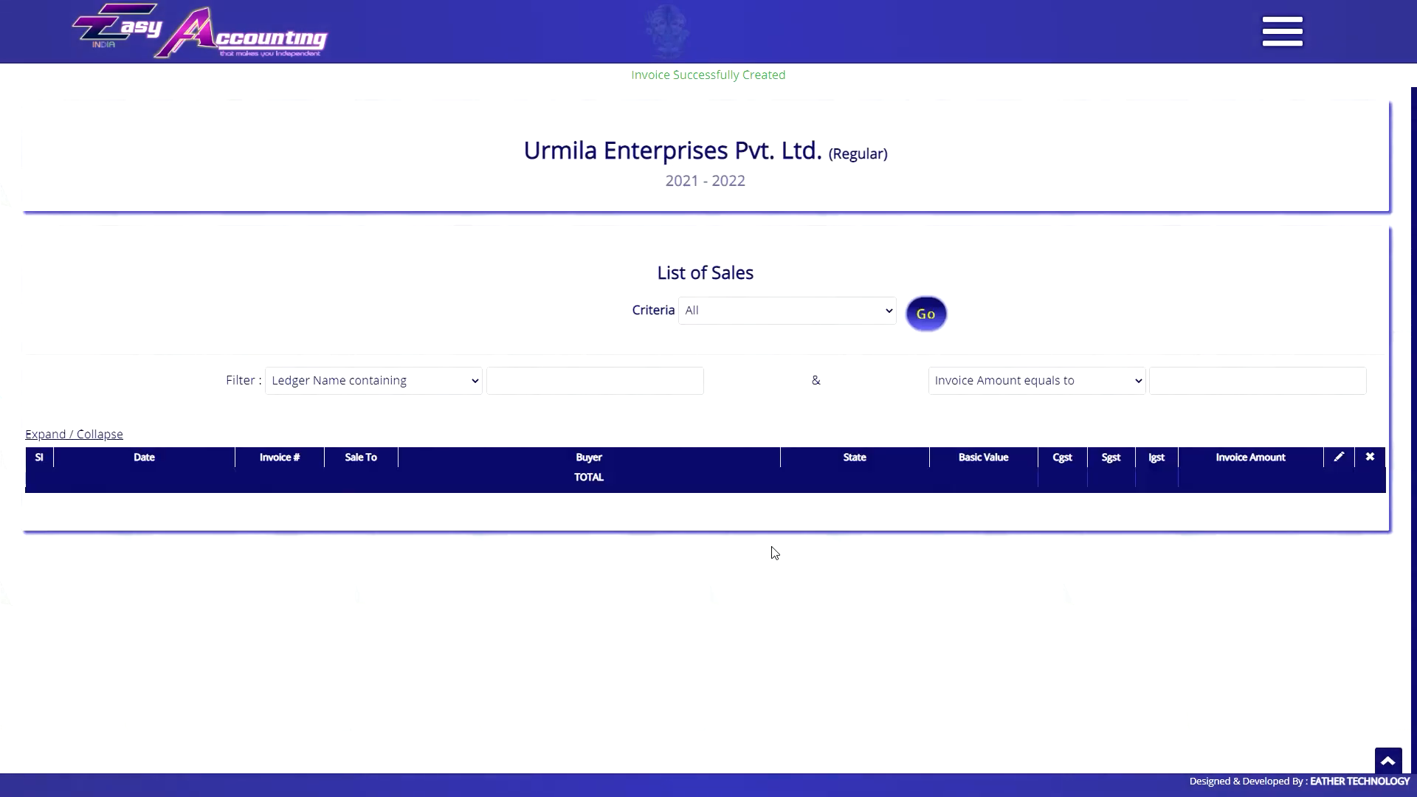
# Open the saved invoice, switch the alternate-unit display back to Yes, and recheck quantities.
pyautogui.scroll(-6, 707, 546)
pyautogui.click(258, 594)
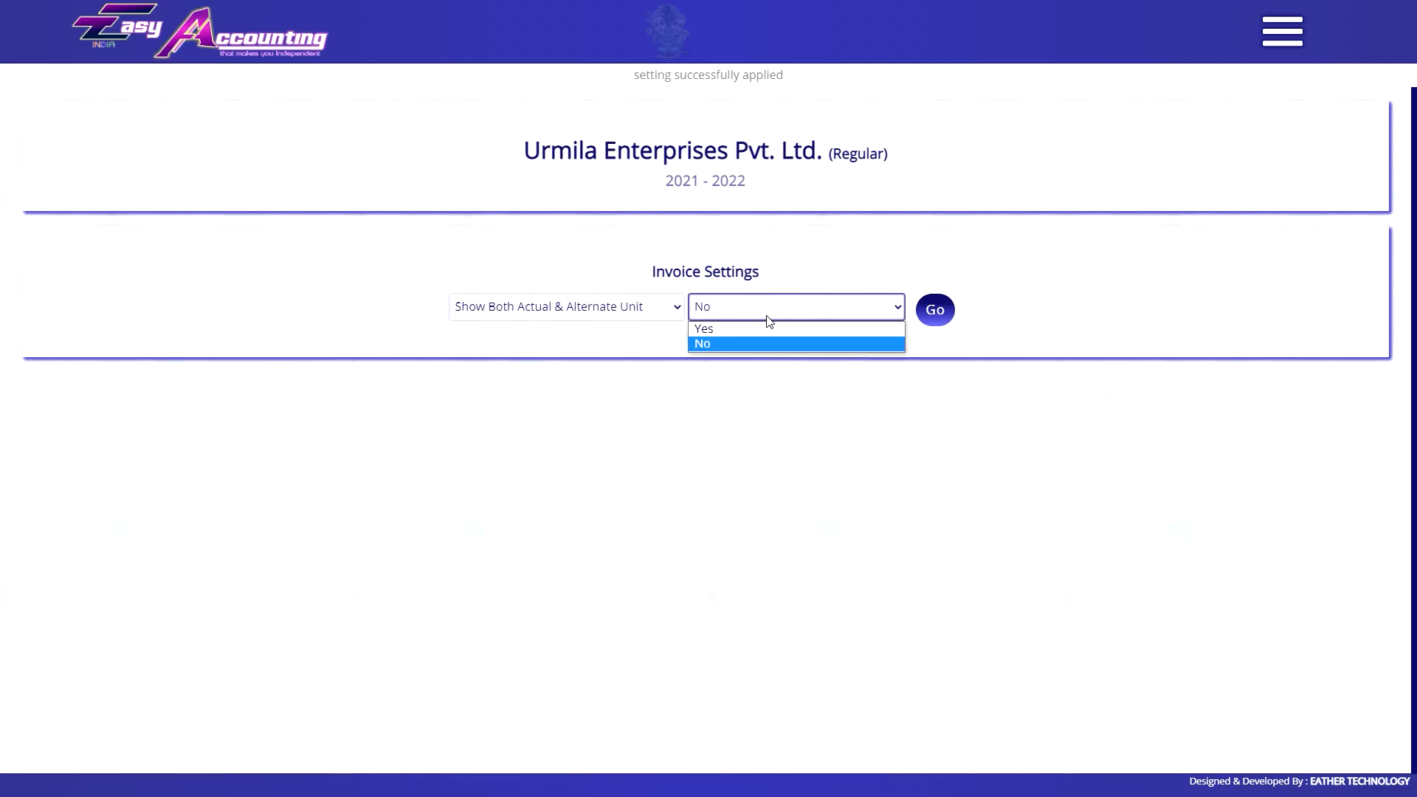
pyautogui.click(793, 339)
pyautogui.click(934, 308)
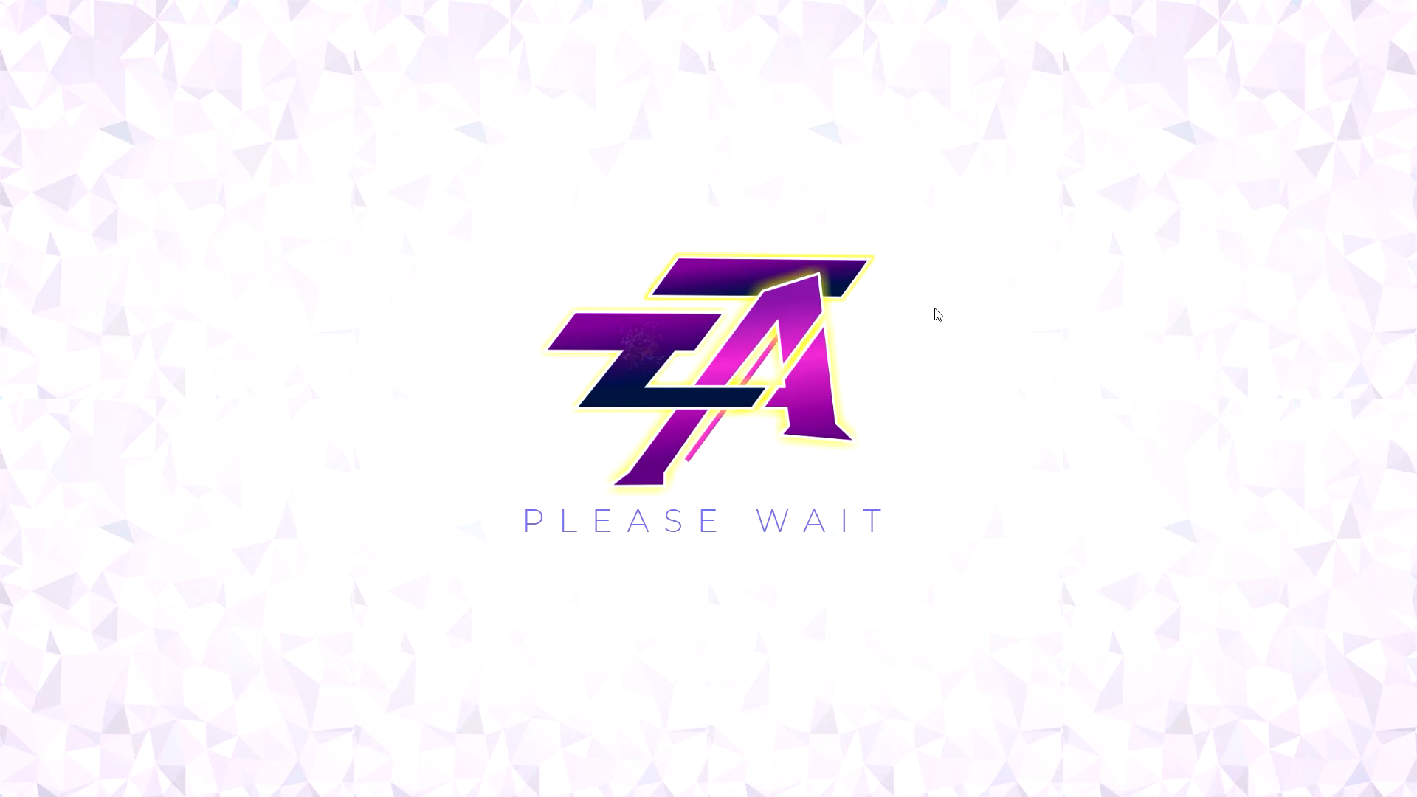
pyautogui.click(257, 591)
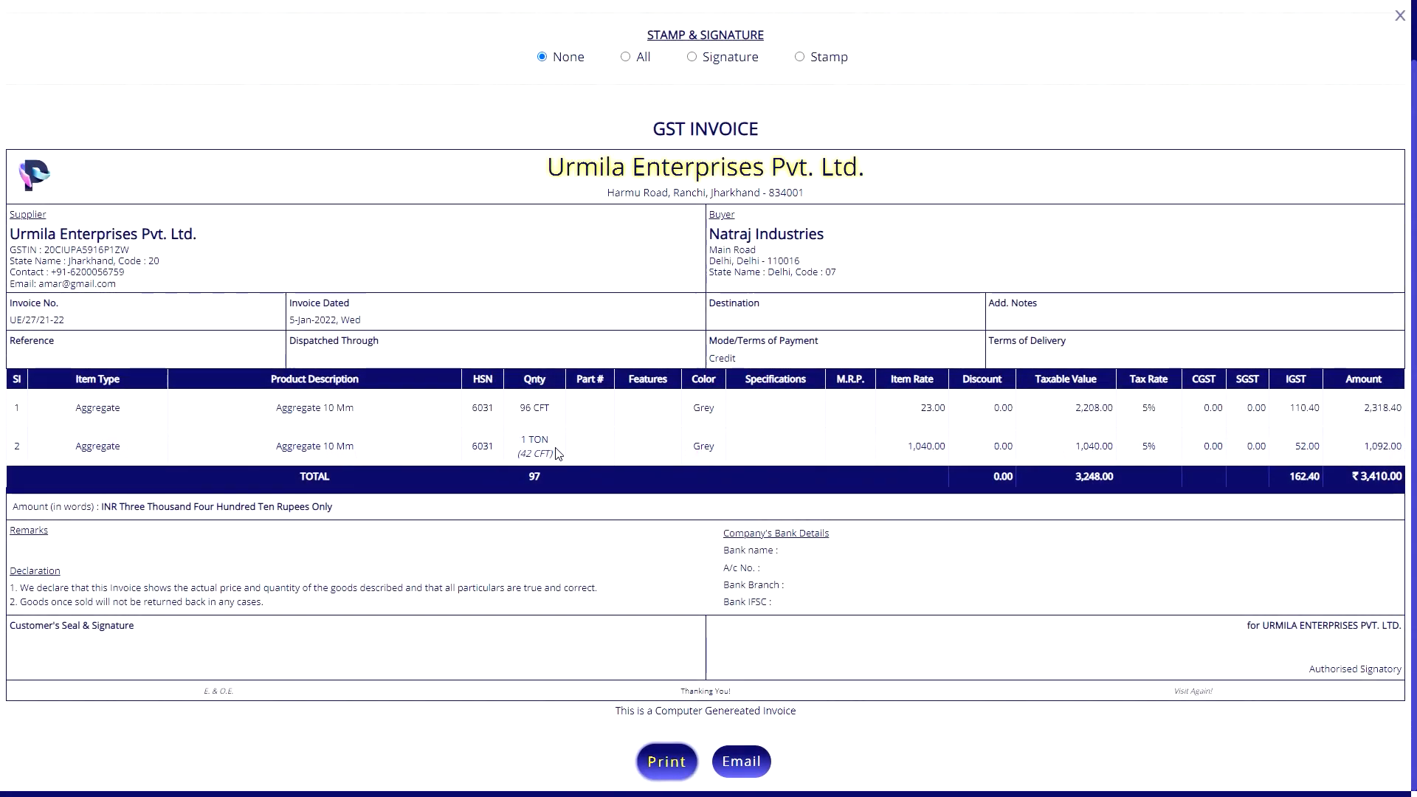
# Choose the Prevent Changing All Fields for Site setting, then go to Site Locations of Parties.
pyautogui.moveTo(541, 447)
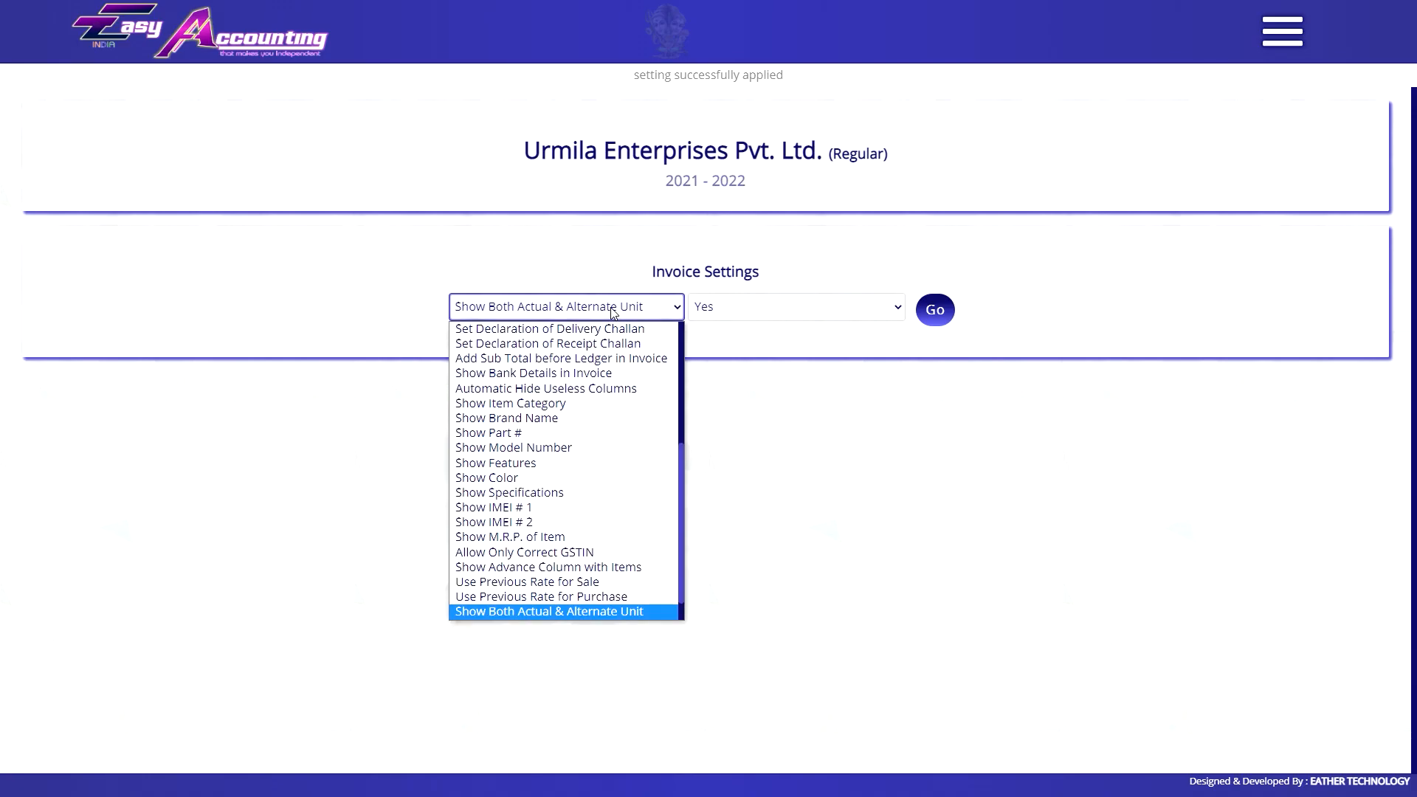
pyautogui.scroll(-1, 557, 541)
pyautogui.click(533, 599)
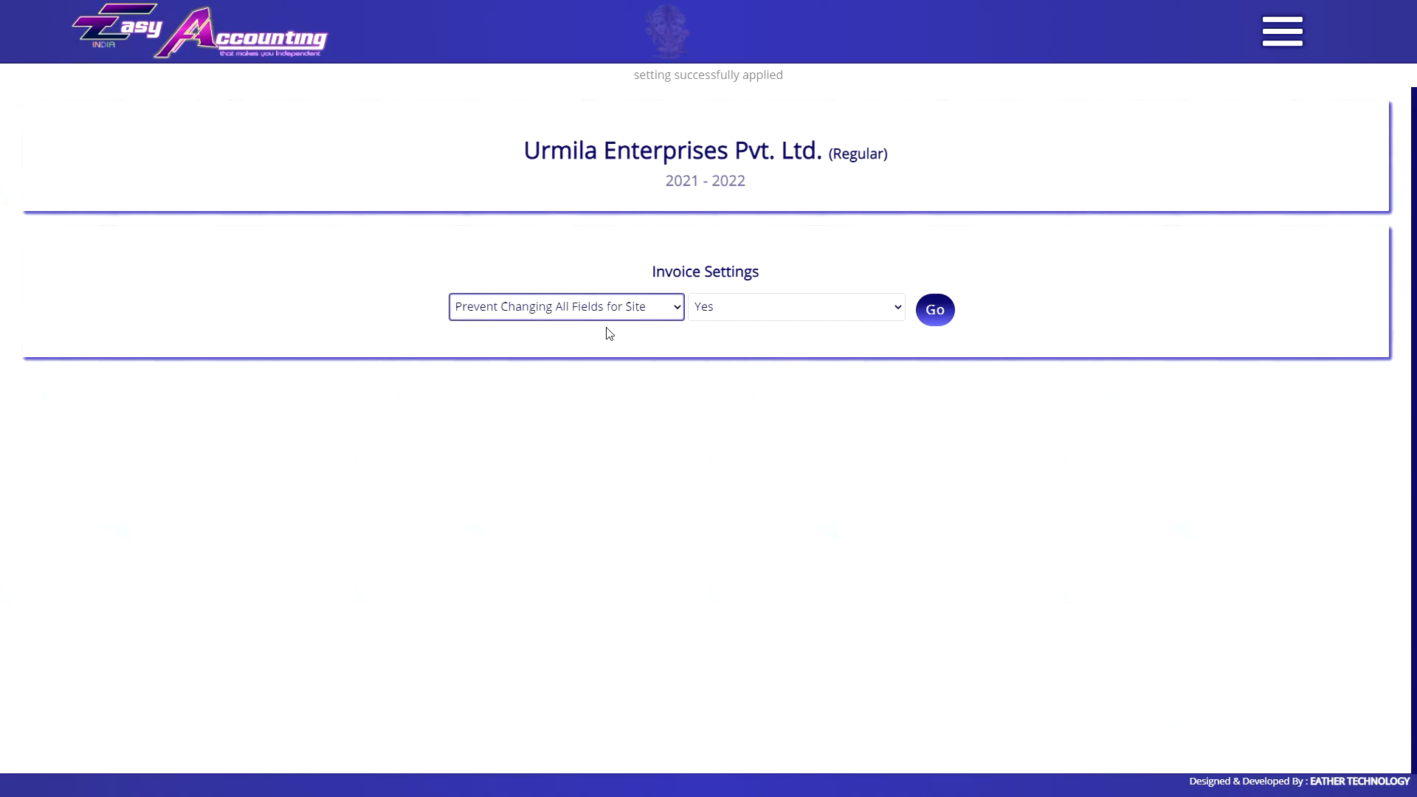
pyautogui.click(1283, 31)
pyautogui.scroll(5, 1328, 368)
pyautogui.click(1320, 337)
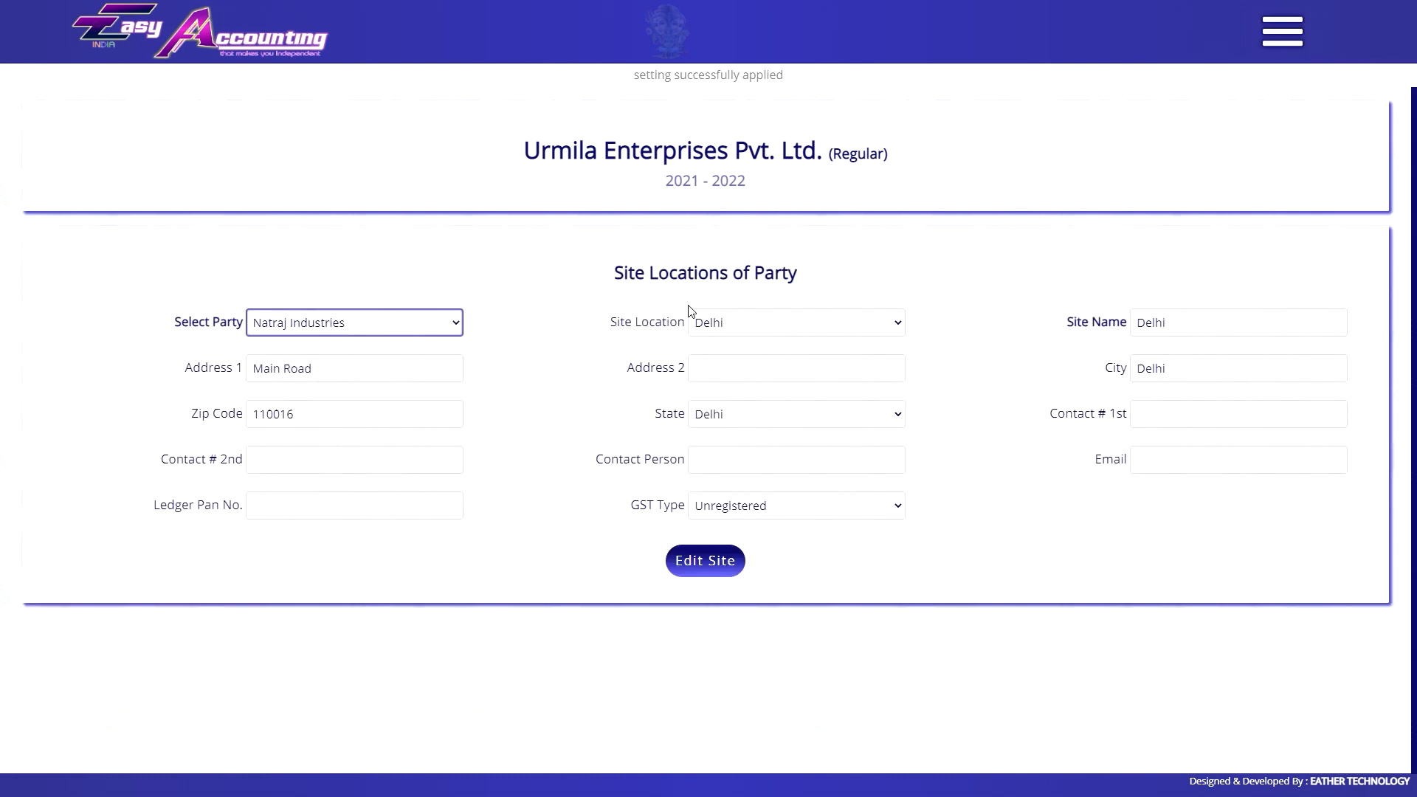
pyautogui.click(1283, 31)
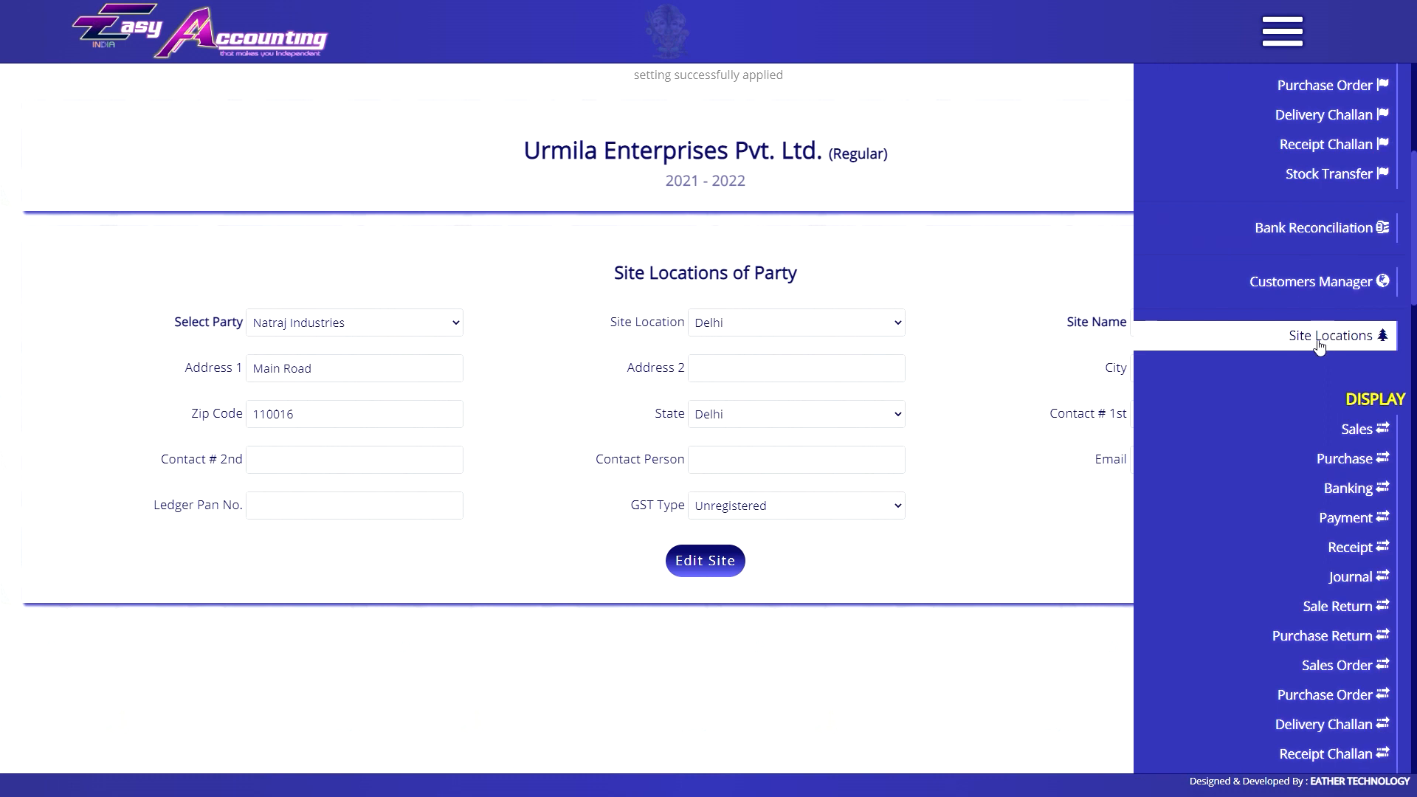
pyautogui.click(797, 230)
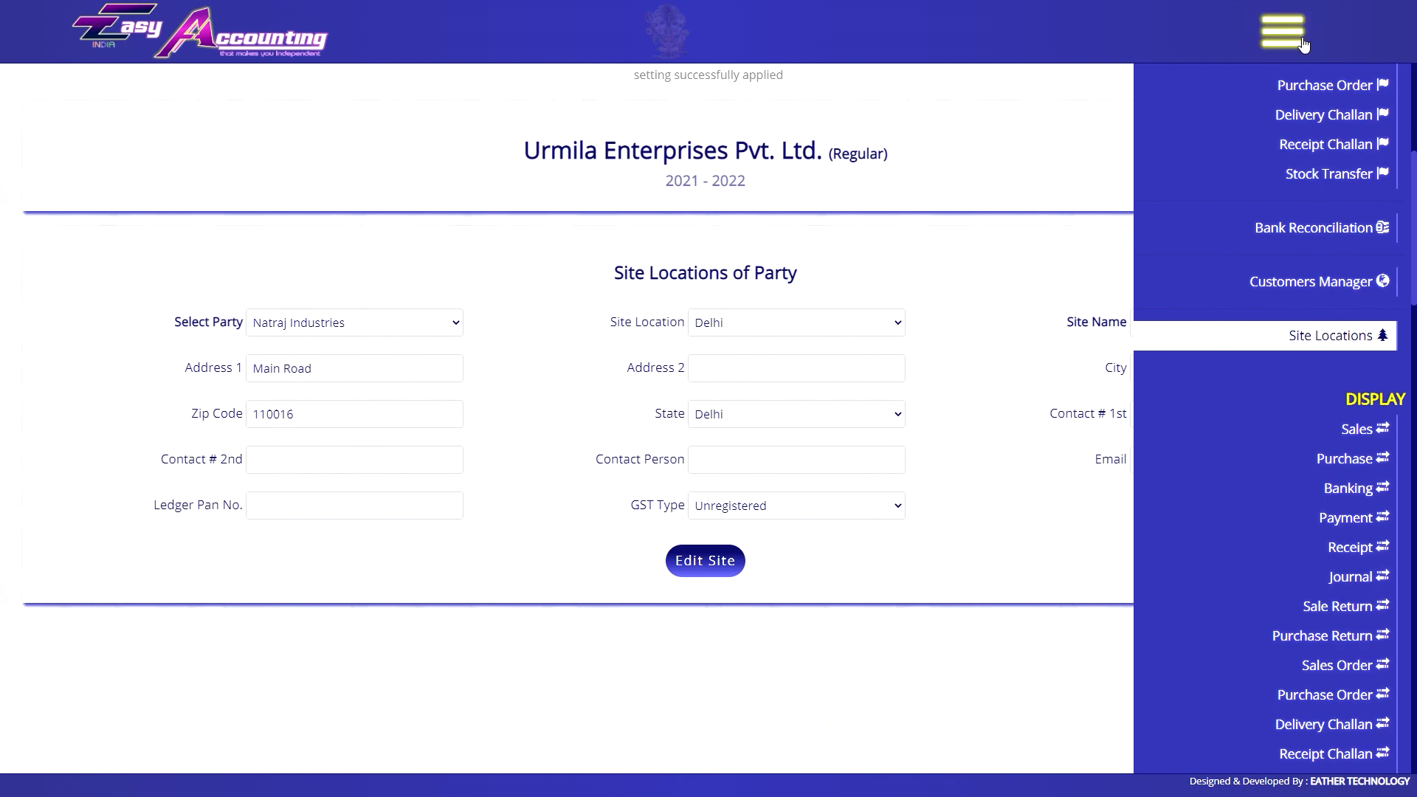
# Set the Ranchi site's Address 1 to 'kishoreganj', enter a contact phone number, and save.
pyautogui.click(747, 327)
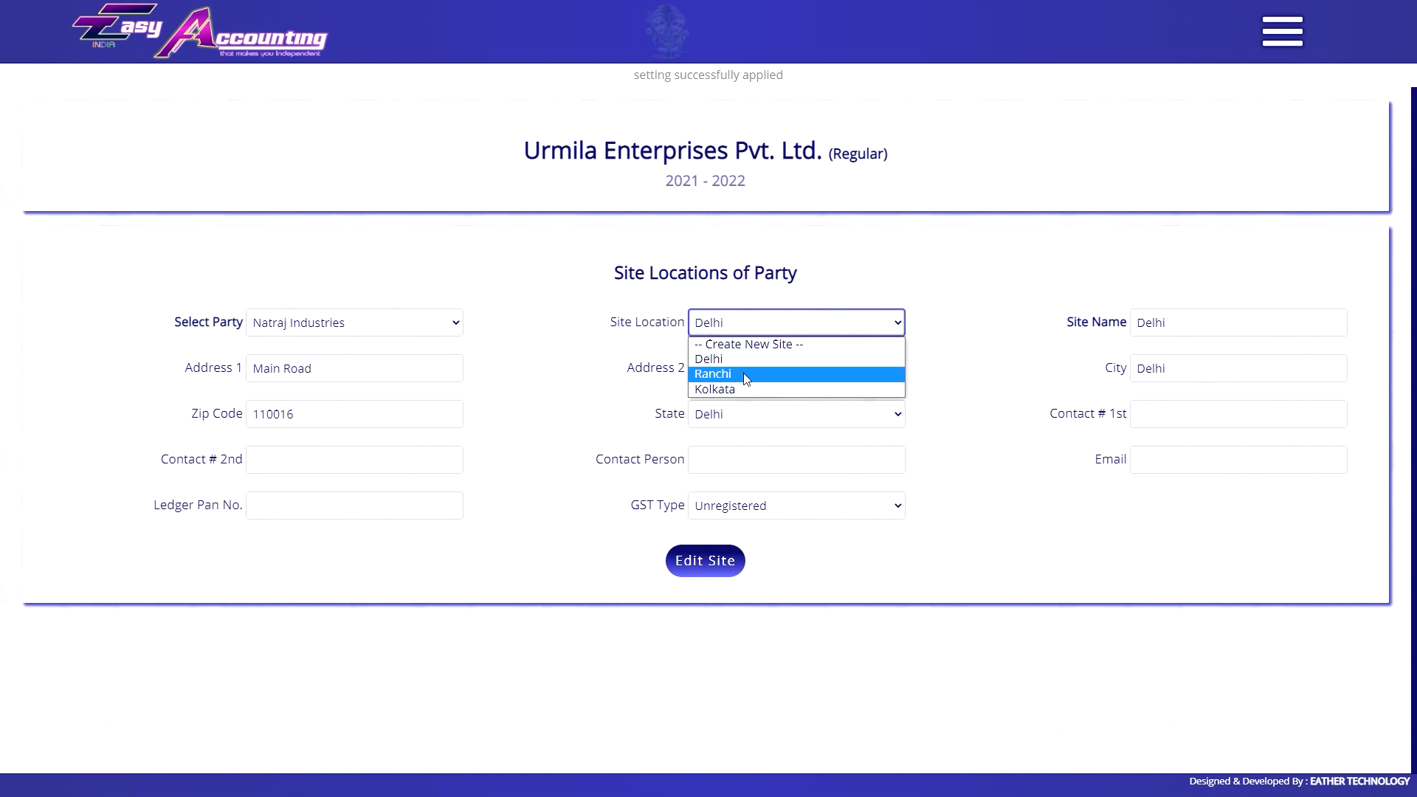
pyautogui.click(745, 374)
pyautogui.tripleClick(366, 369)
pyautogui.write('kishoreganj')
pyautogui.click(1232, 425)
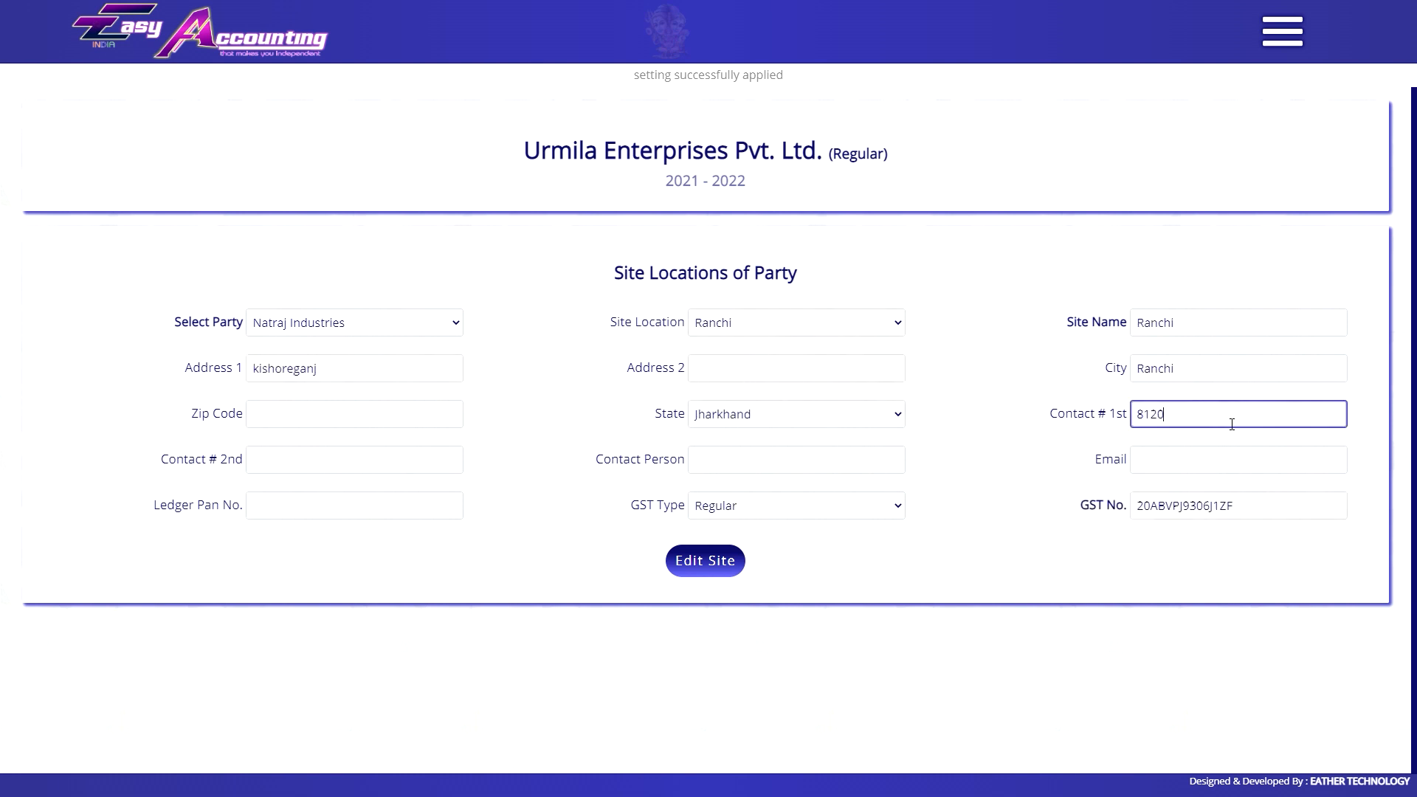
pyautogui.click(1218, 510)
pyautogui.click(705, 561)
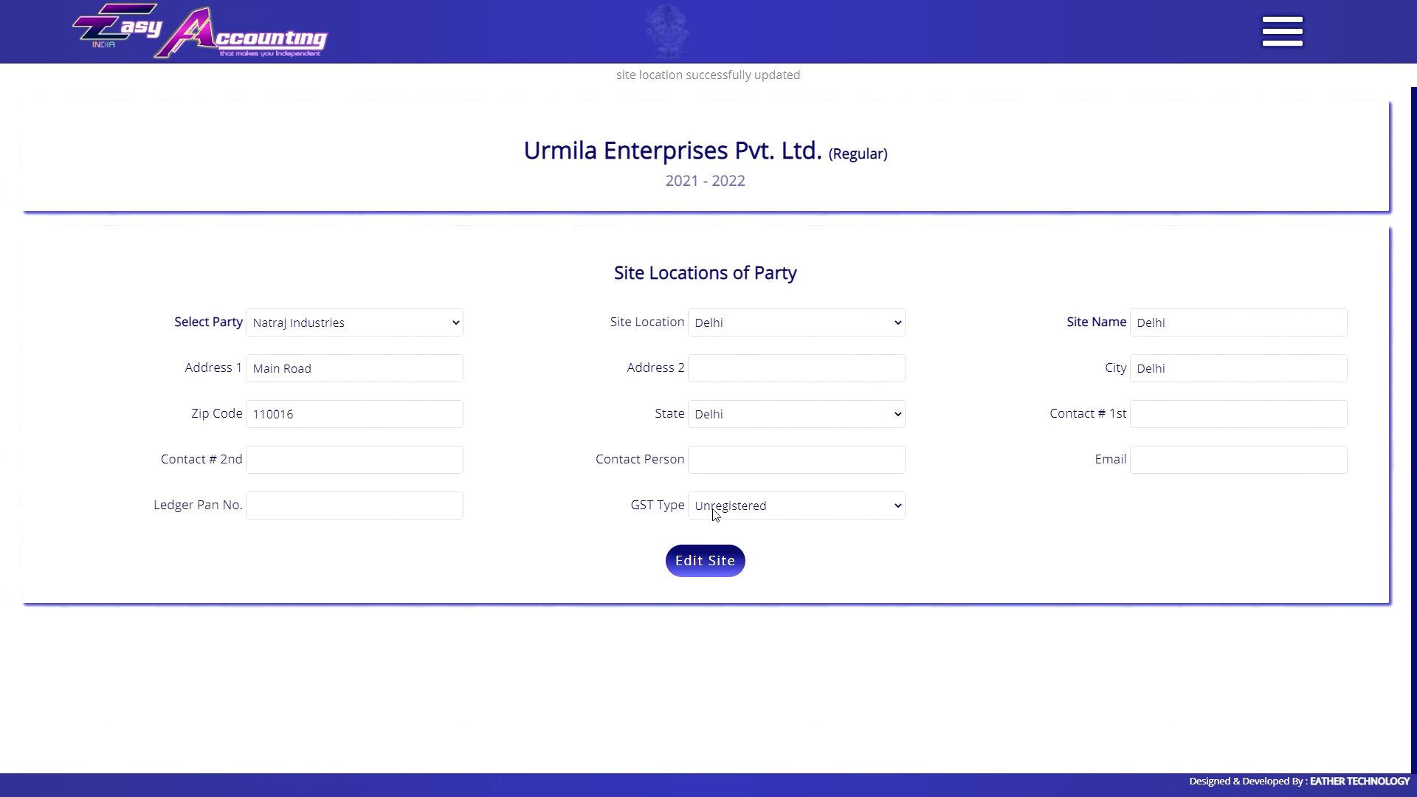
# Reload the Ranchi site and check the buyer address on the GST invoice.
pyautogui.click(765, 323)
pyautogui.click(760, 377)
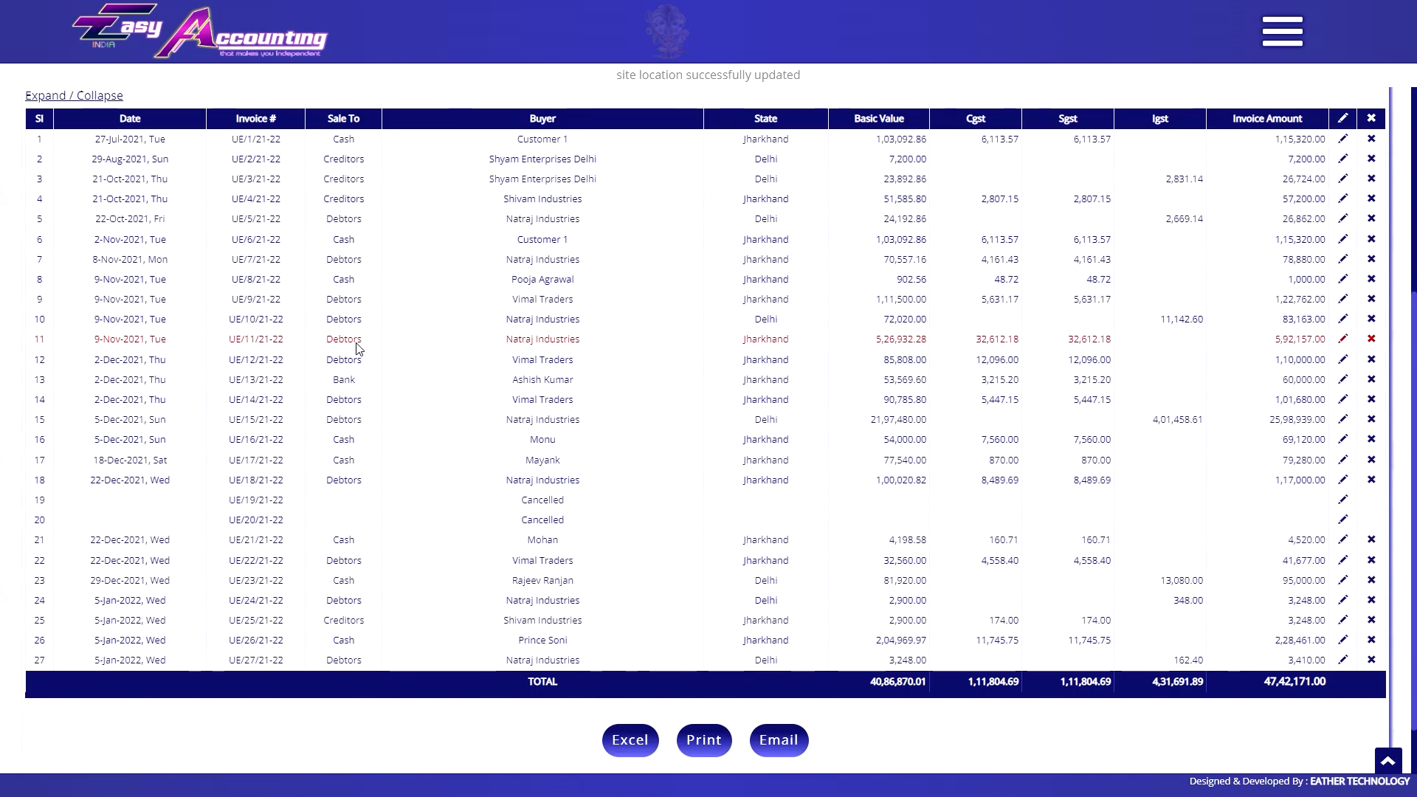
pyautogui.click(411, 341)
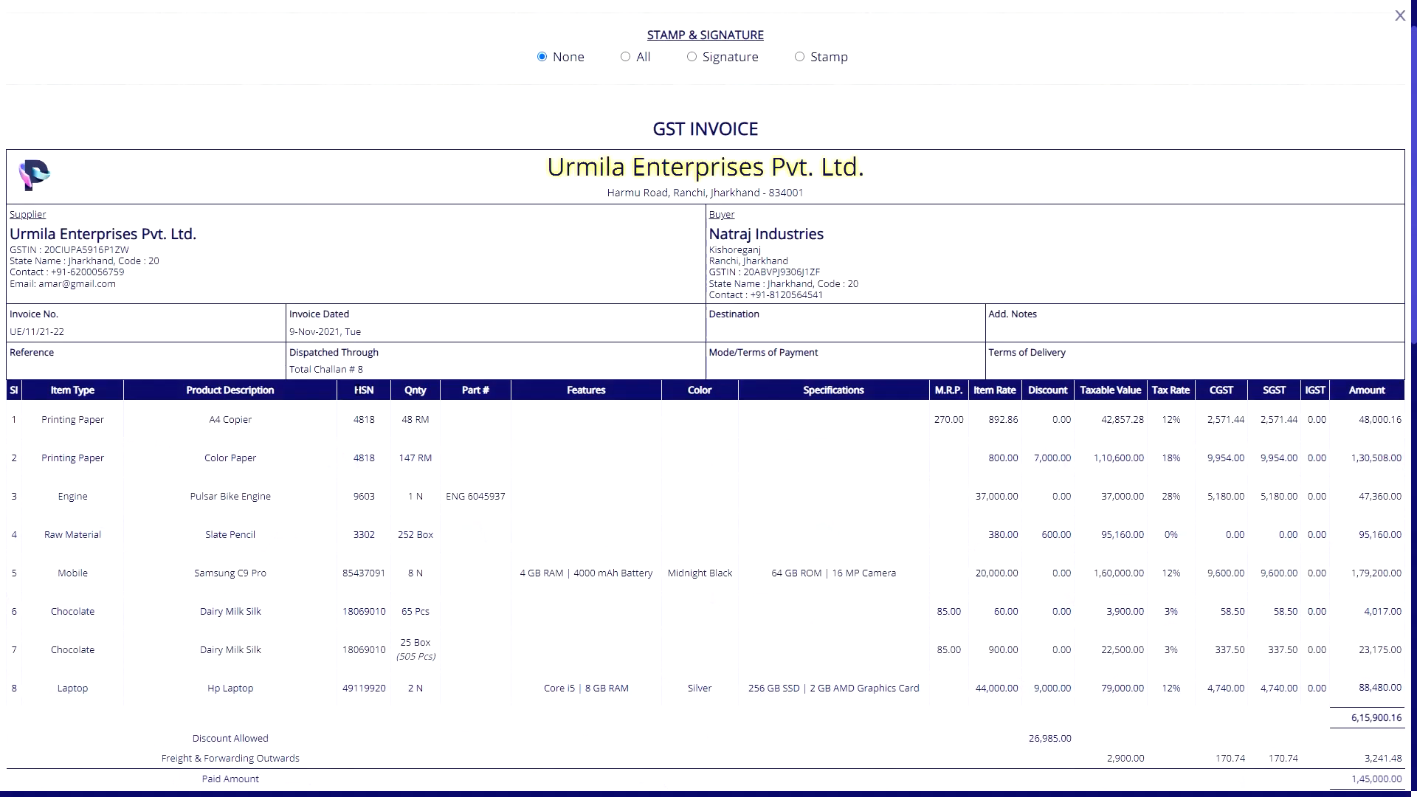
pyautogui.click(1400, 17)
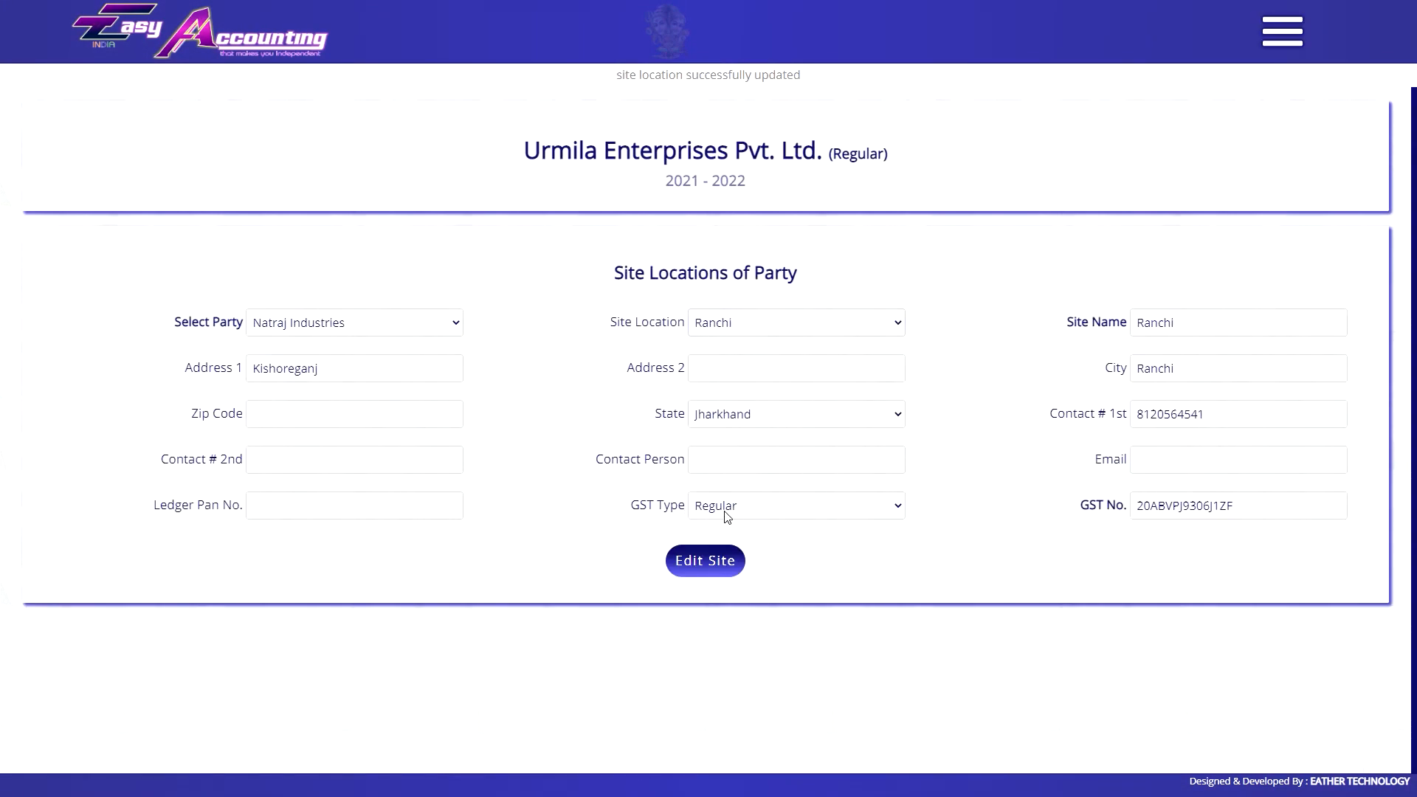
pyautogui.click(780, 330)
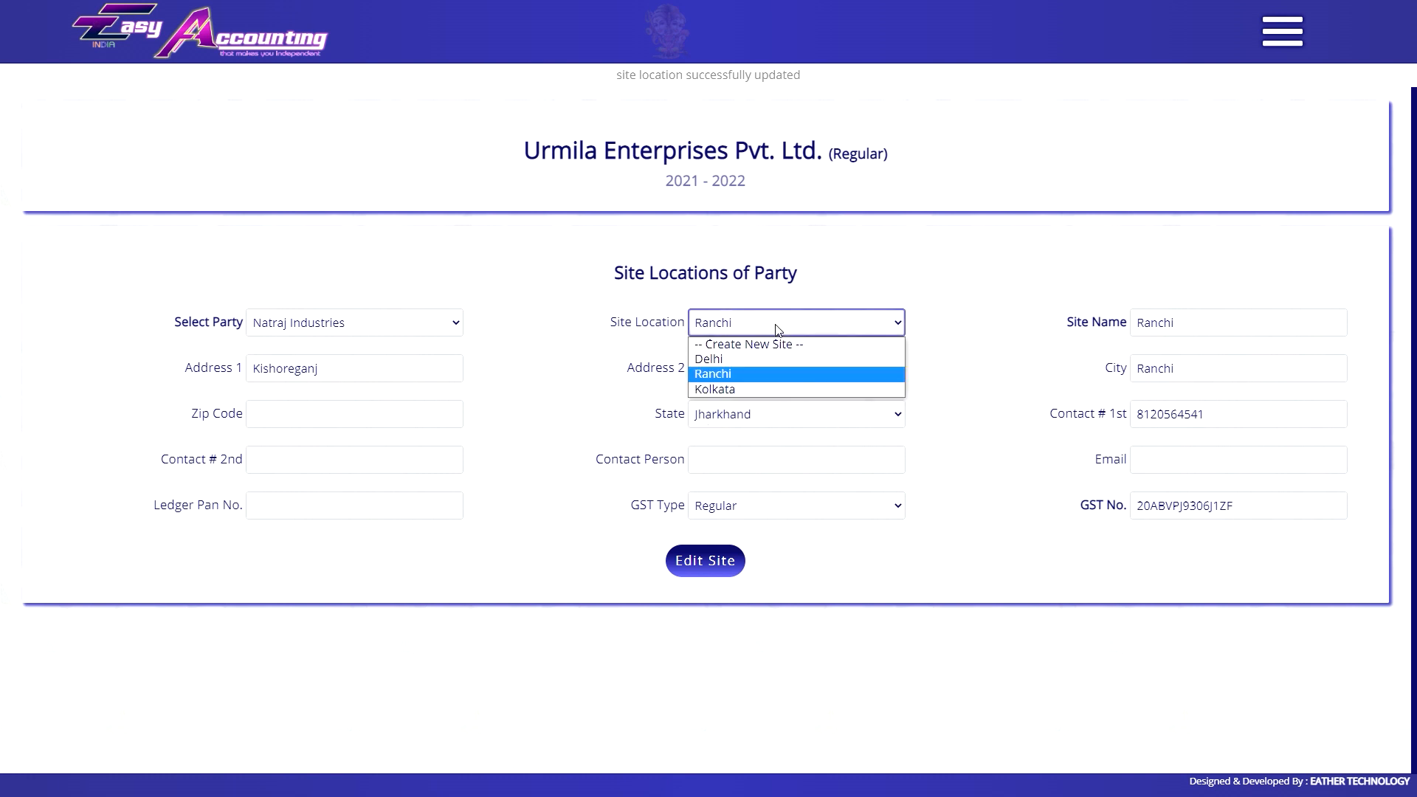
# Create site 'ranchi unregistered' with city ranchi, Address 1 'harmu road', GST type Unregistered.
pyautogui.click(774, 346)
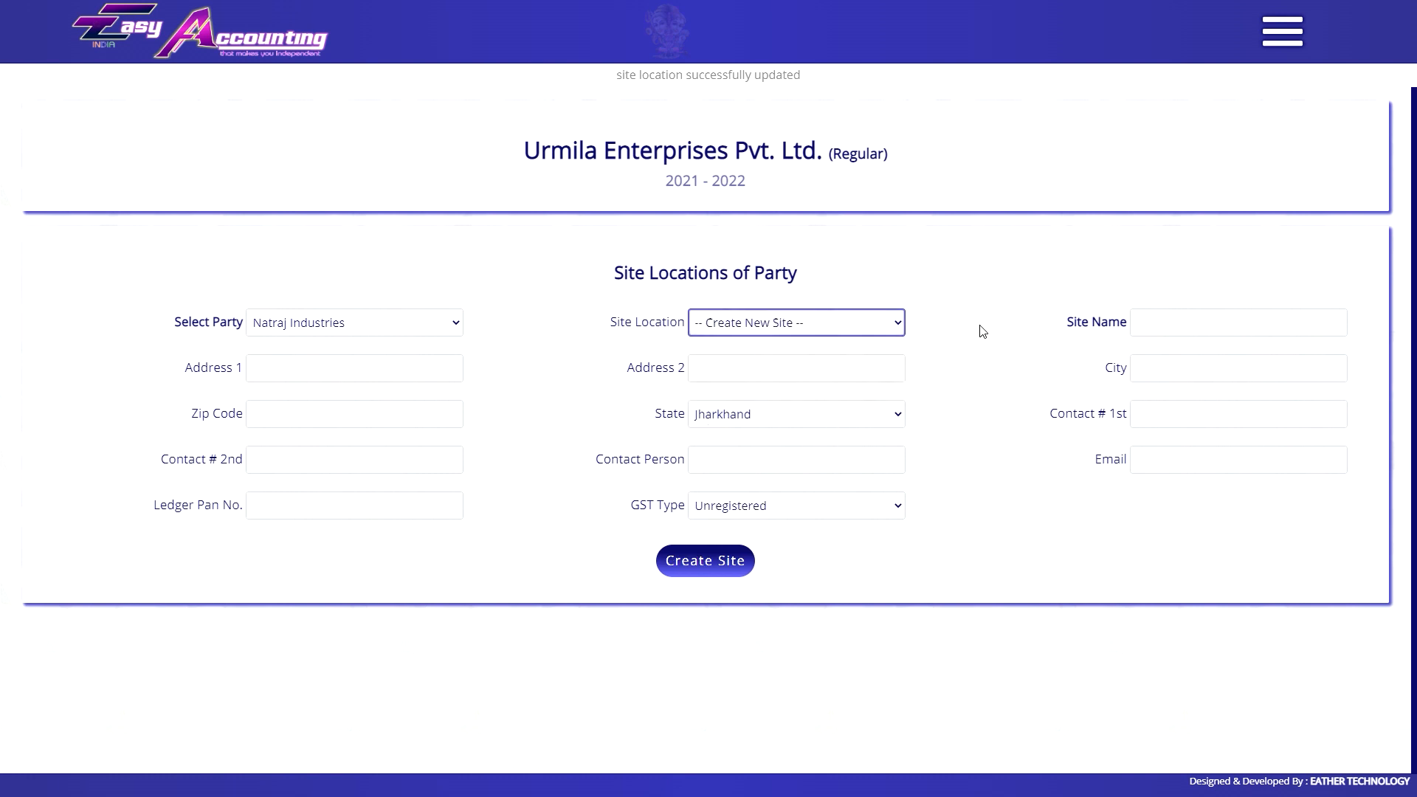
pyautogui.click(1186, 322)
pyautogui.write('ranchi unregistered')
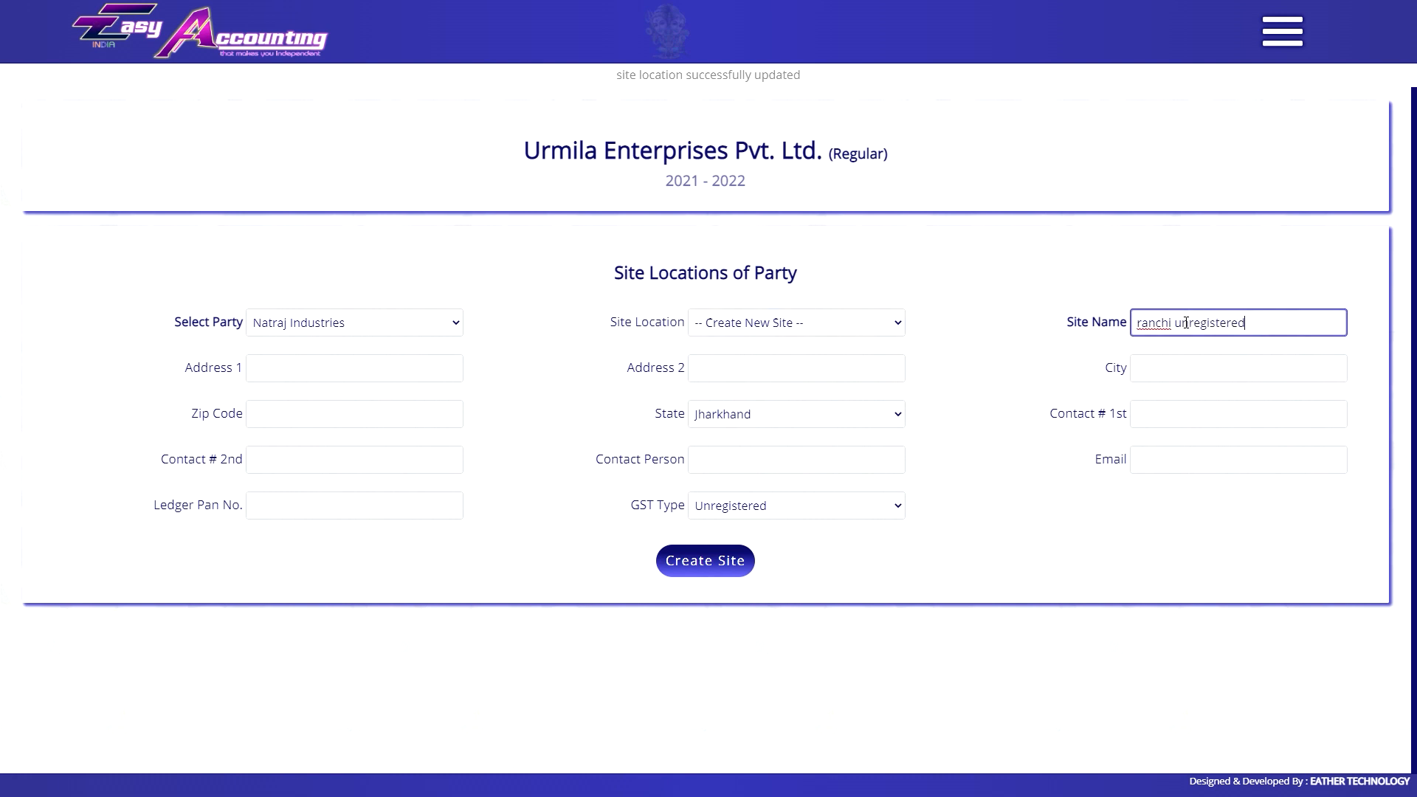
pyautogui.click(1228, 356)
pyautogui.write('ranchi')
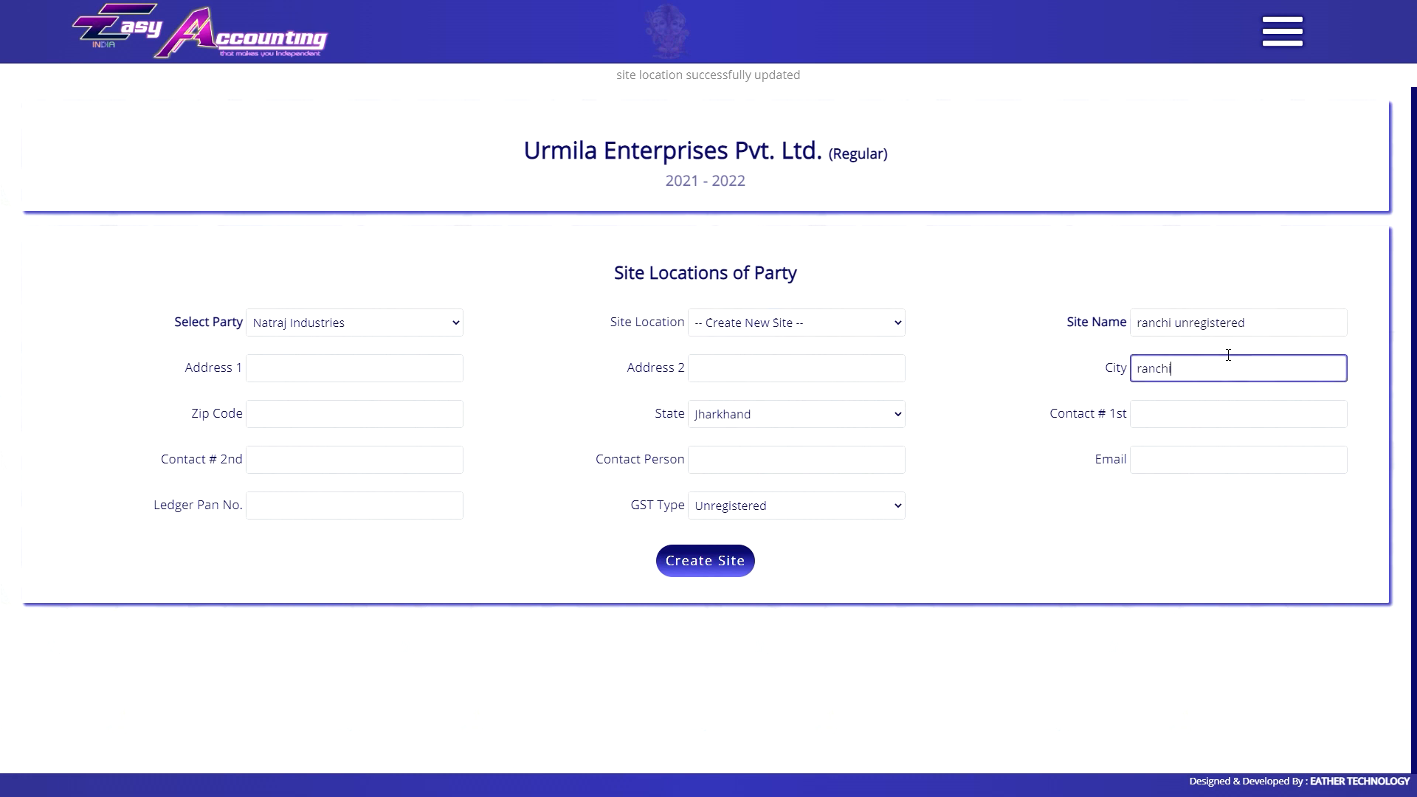
pyautogui.click(436, 373)
pyautogui.write('harmu road')
pyautogui.press('Tab')
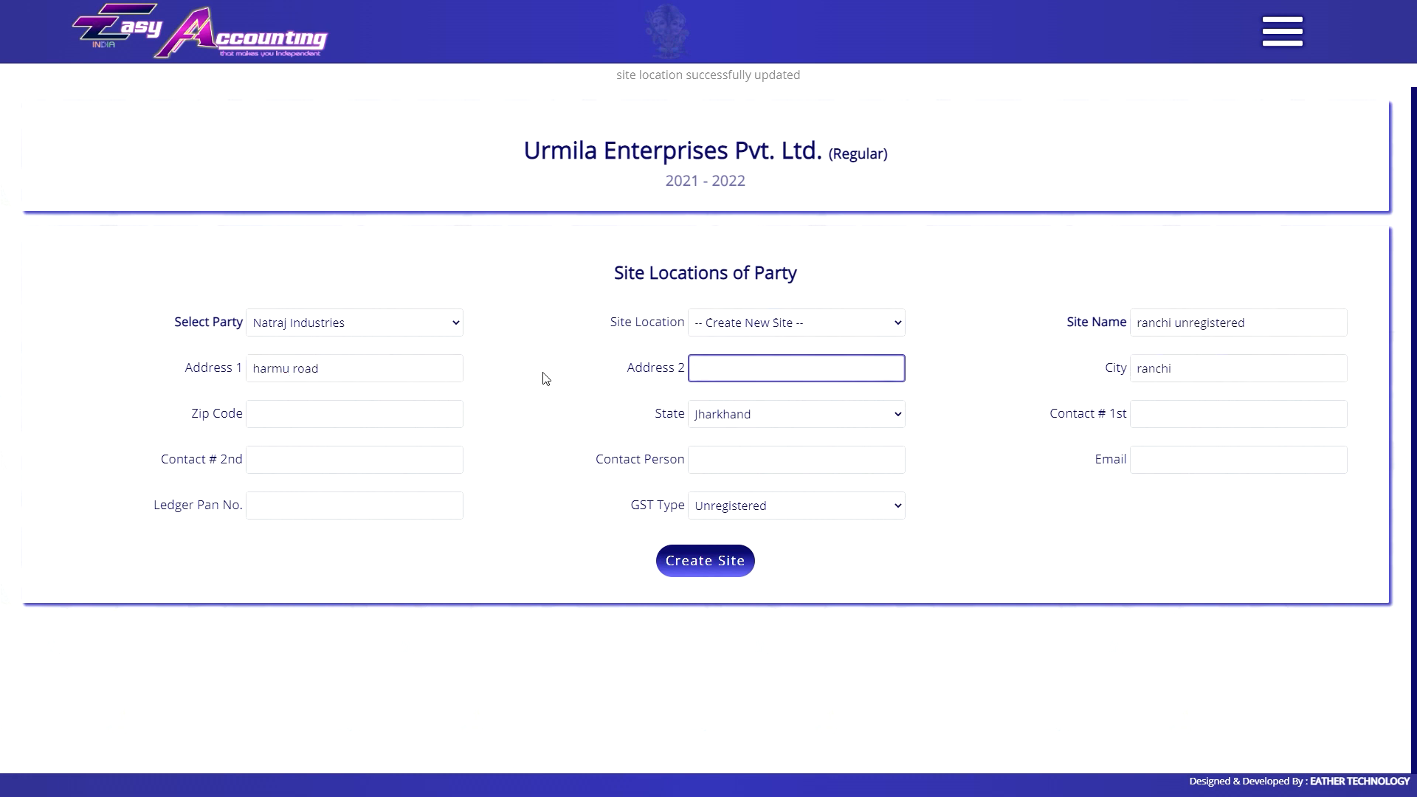
pyautogui.click(775, 504)
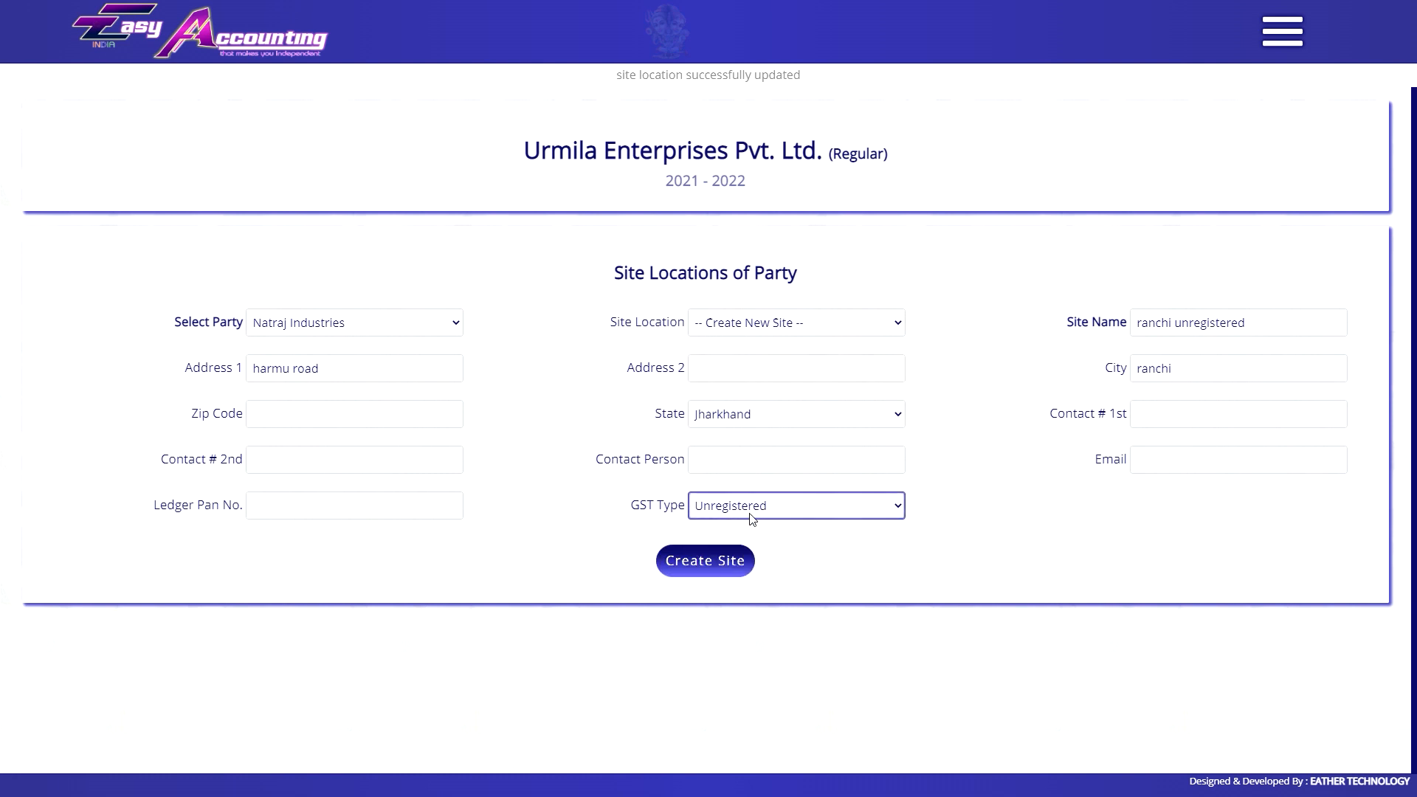
pyautogui.click(721, 563)
# Review the Ranchi and Ranchi Unregistered sites, then switch the party to Vishal Mart.
pyautogui.click(702, 323)
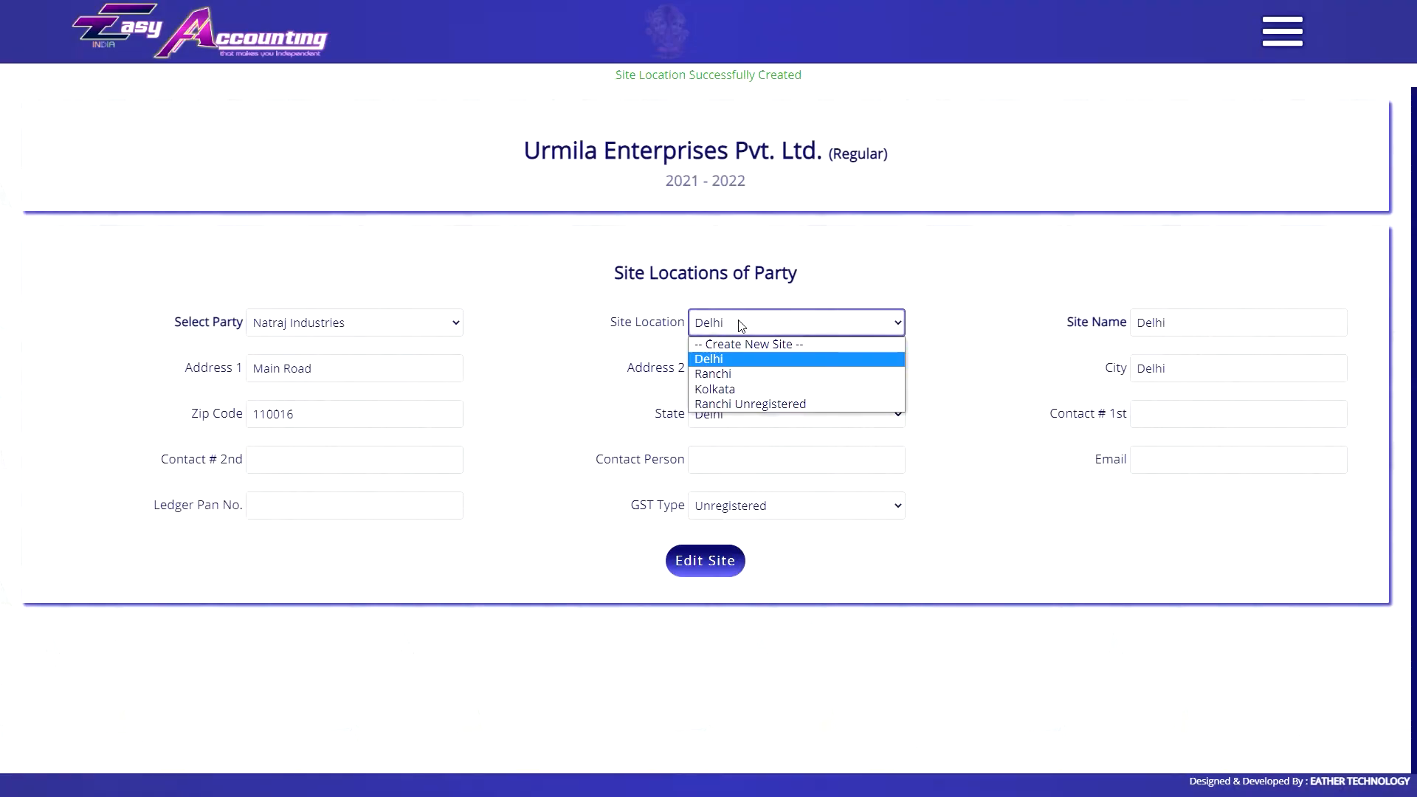
pyautogui.click(742, 372)
pyautogui.click(844, 325)
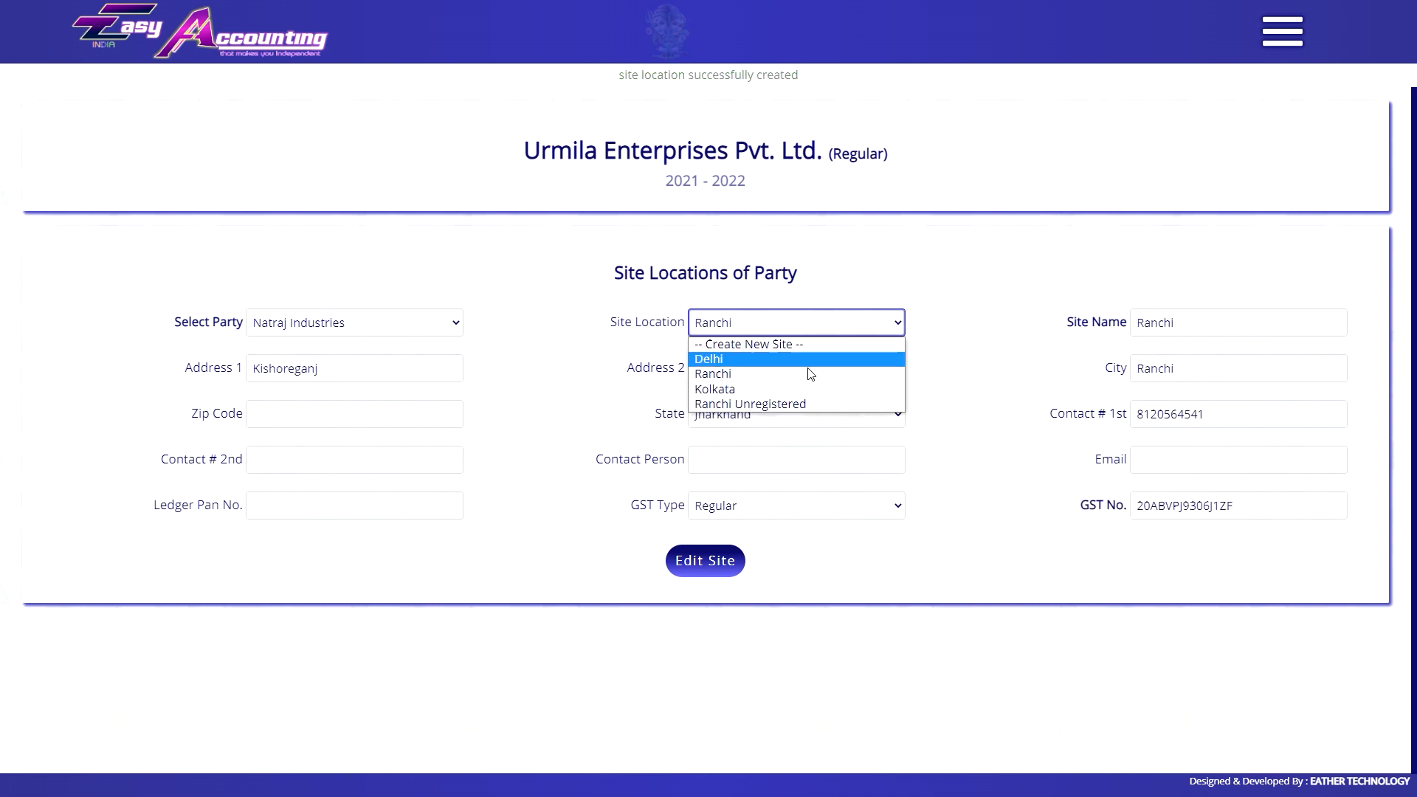
pyautogui.click(812, 404)
pyautogui.click(422, 331)
pyautogui.click(457, 413)
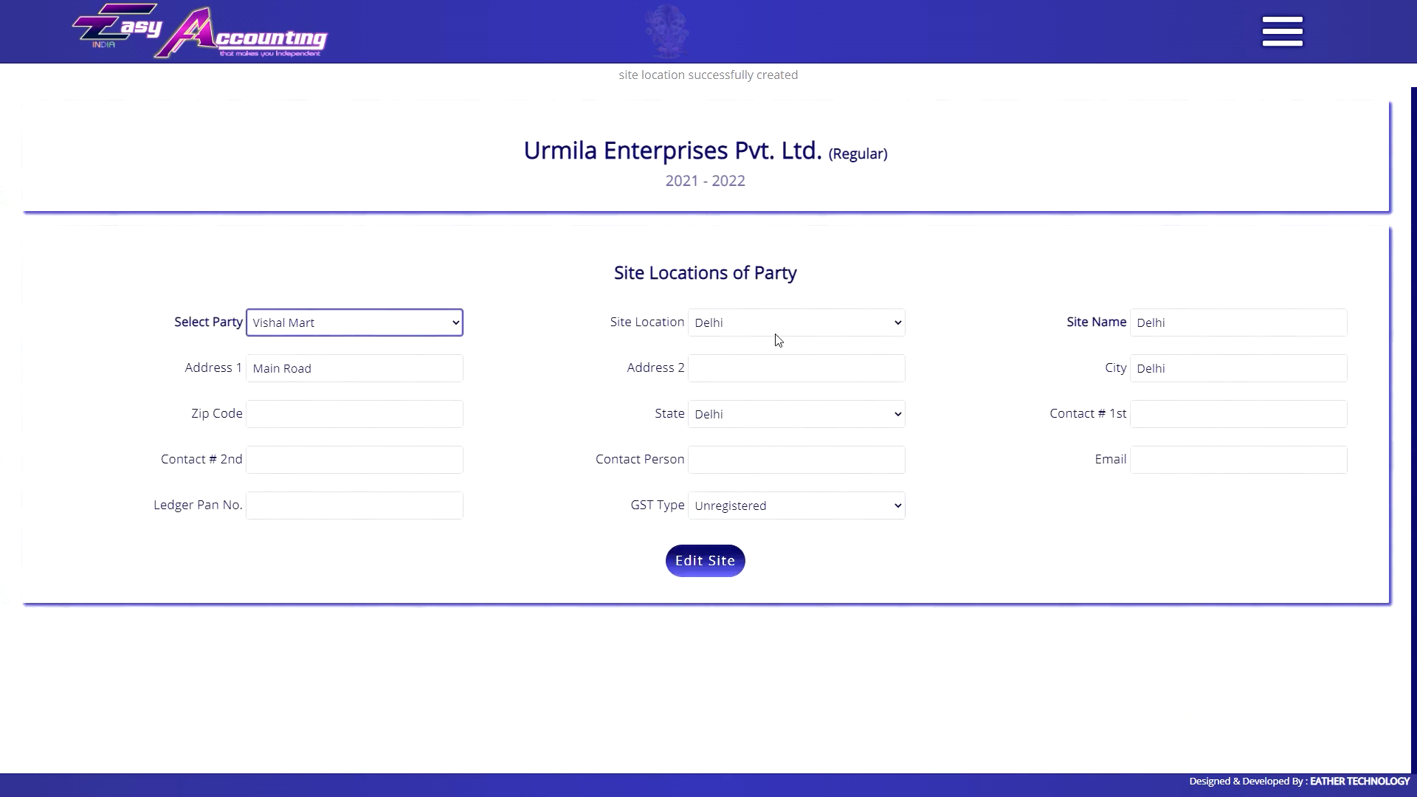
# Turn the selected invoice setting to No and apply it.
pyautogui.click(758, 529)
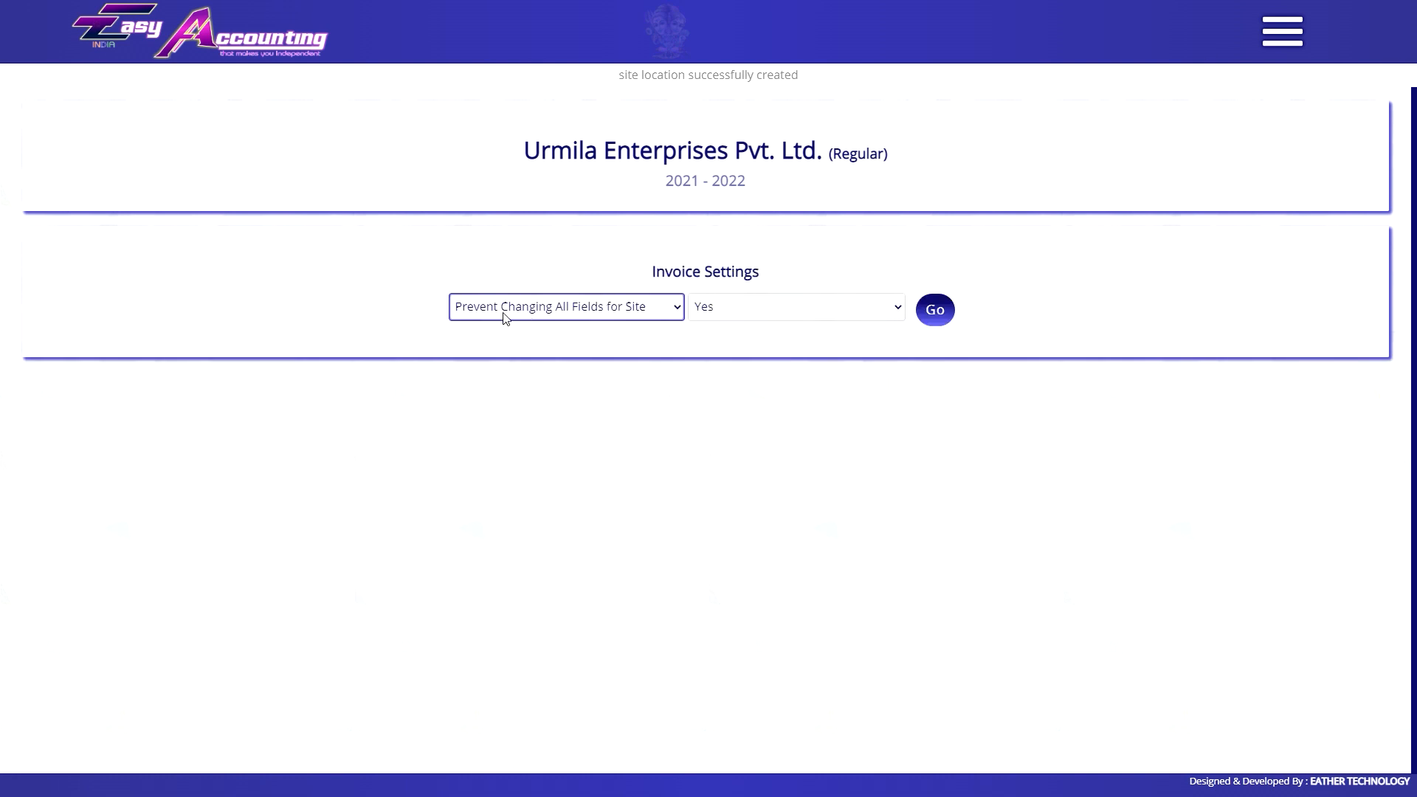
pyautogui.click(782, 310)
pyautogui.click(812, 342)
pyautogui.click(934, 308)
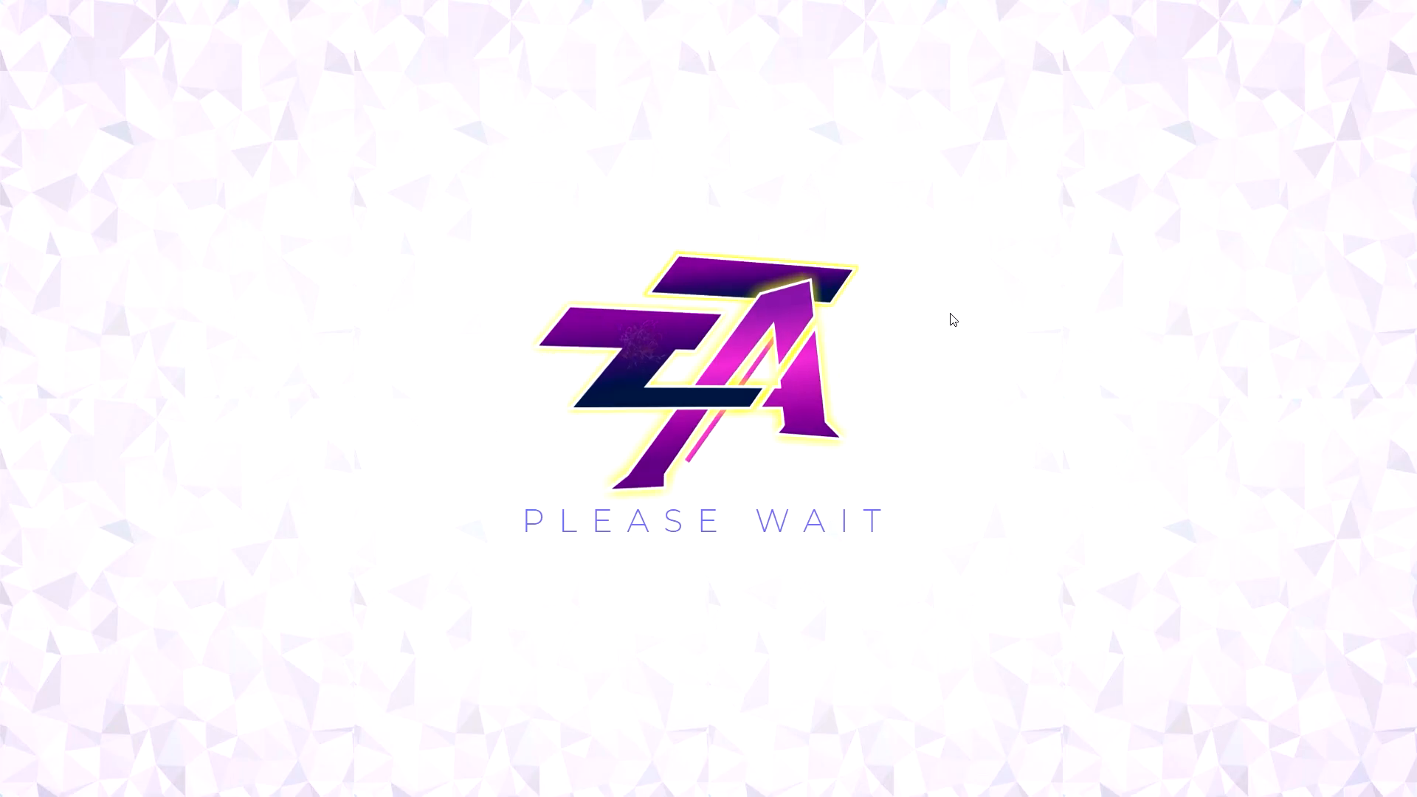
# Return to Site Locations of Parties and start a new site for Vishal Mart.
pyautogui.click(1283, 31)
pyautogui.scroll(-5, 1328, 369)
pyautogui.click(1329, 298)
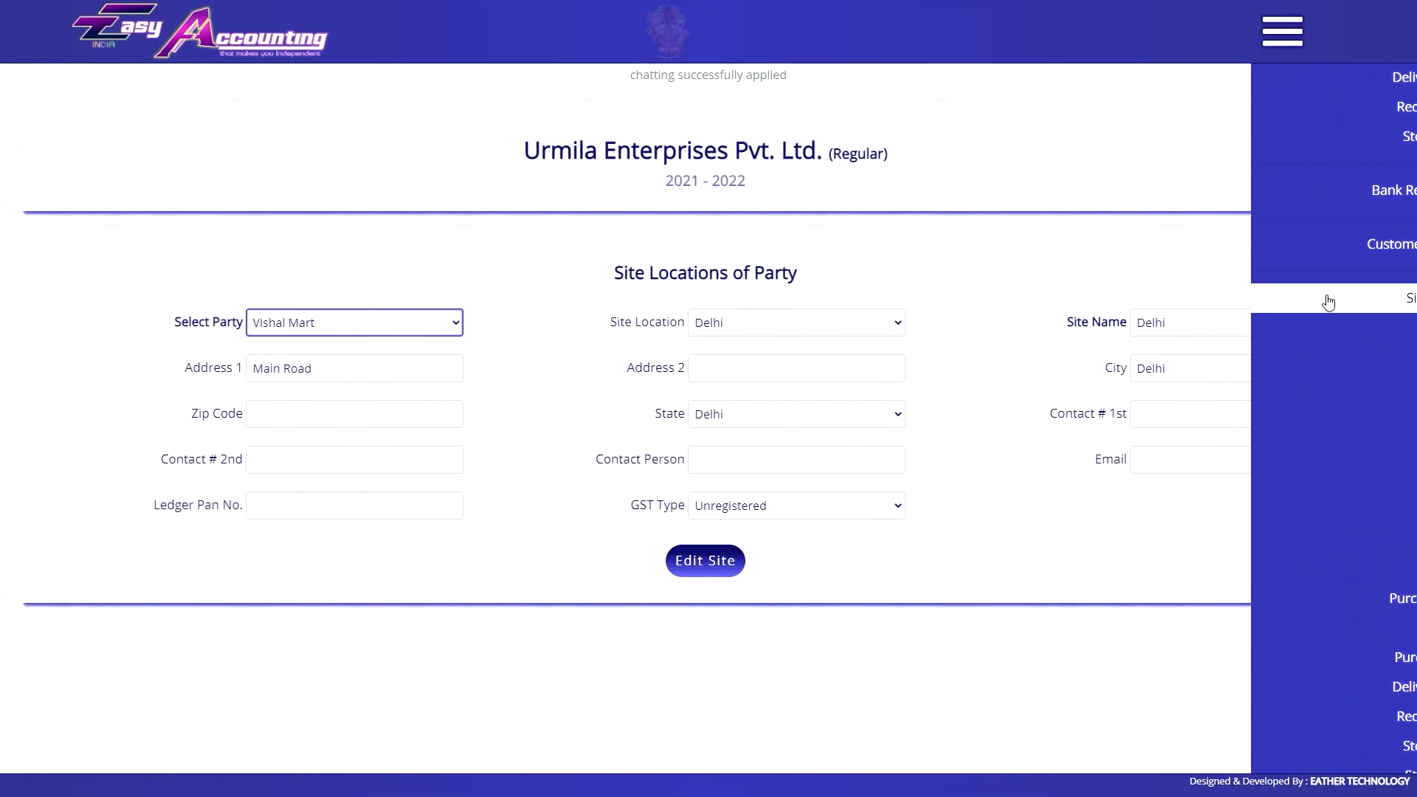
pyautogui.click(765, 322)
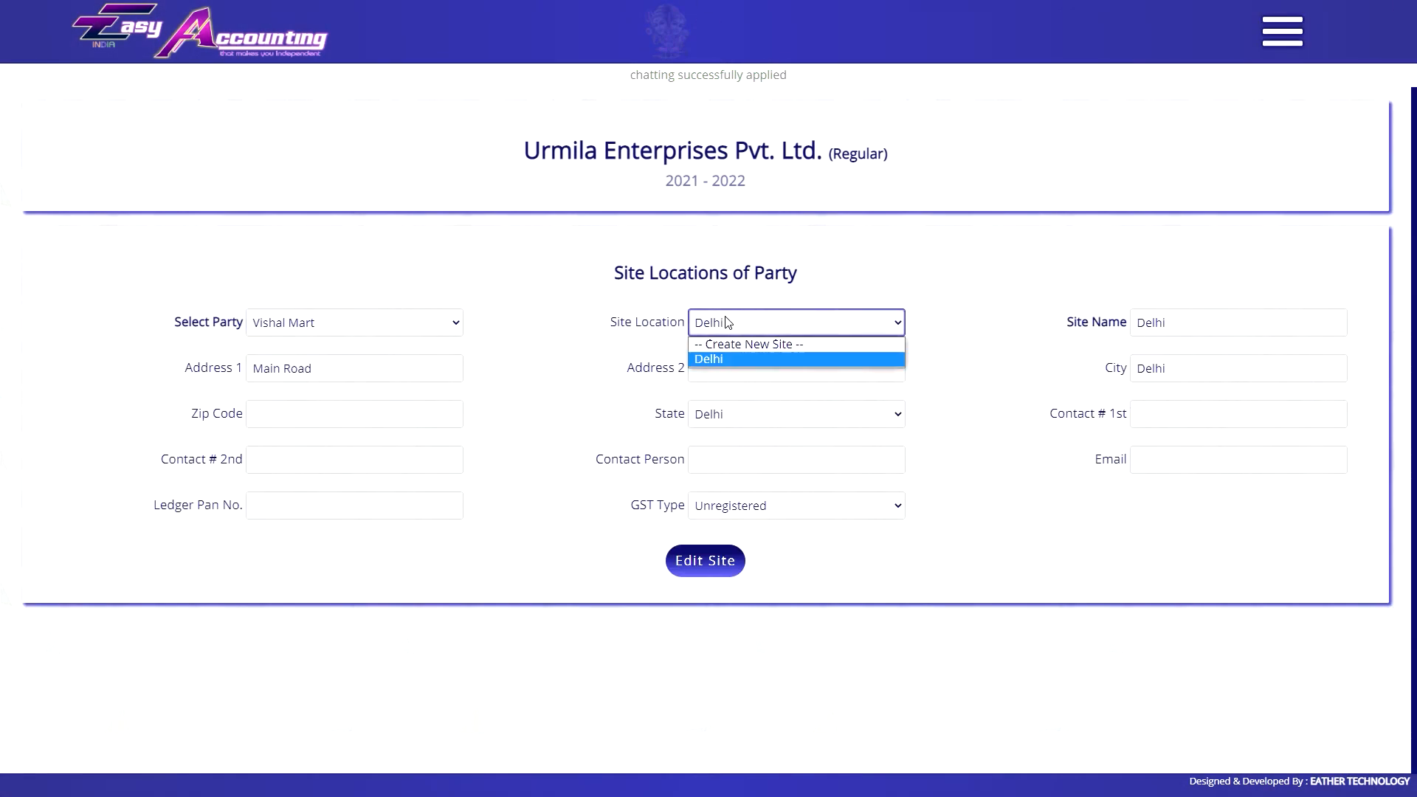
pyautogui.click(740, 339)
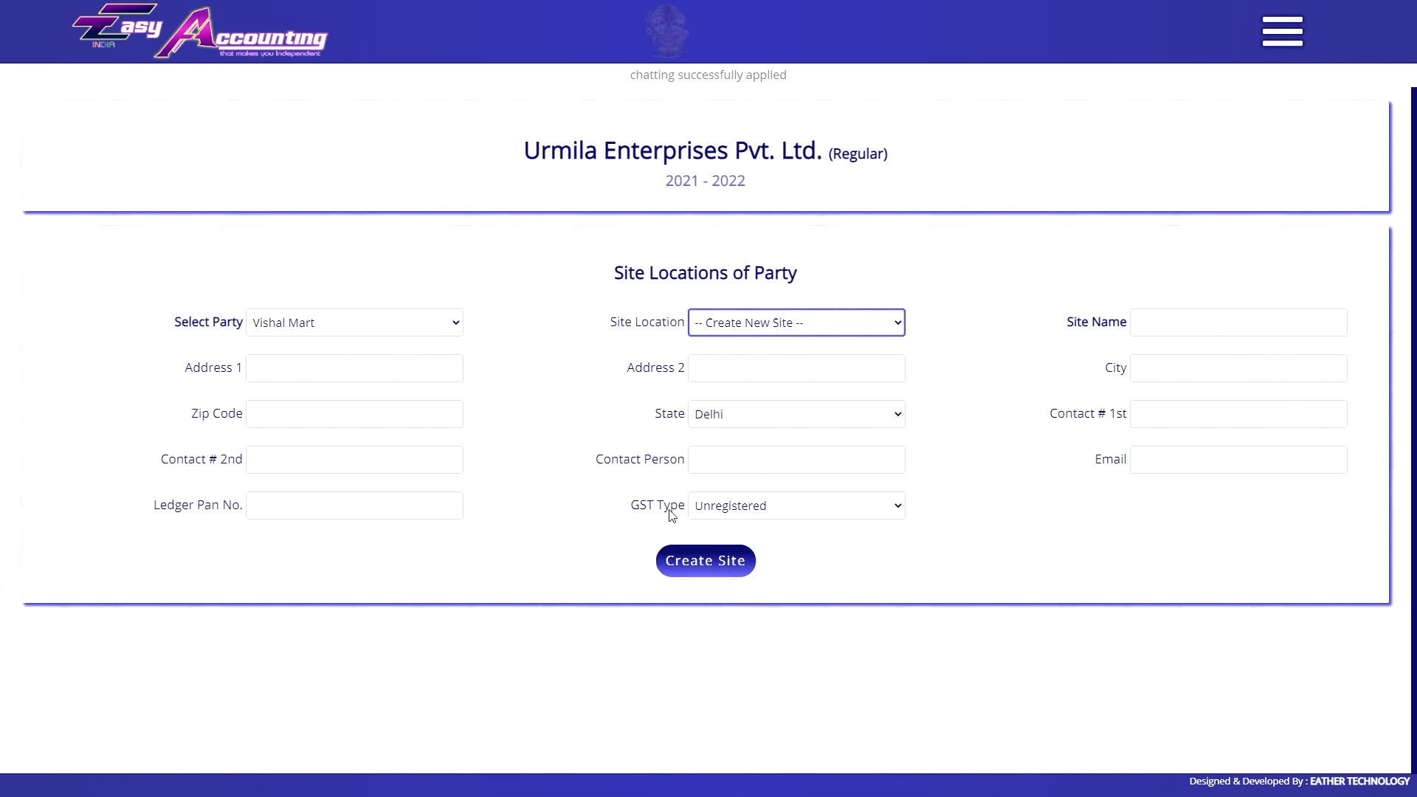
# Load Vishal Mart's Delhi site, then switch to viewing Shyam Enterprises' sites.
pyautogui.click(759, 325)
pyautogui.click(738, 357)
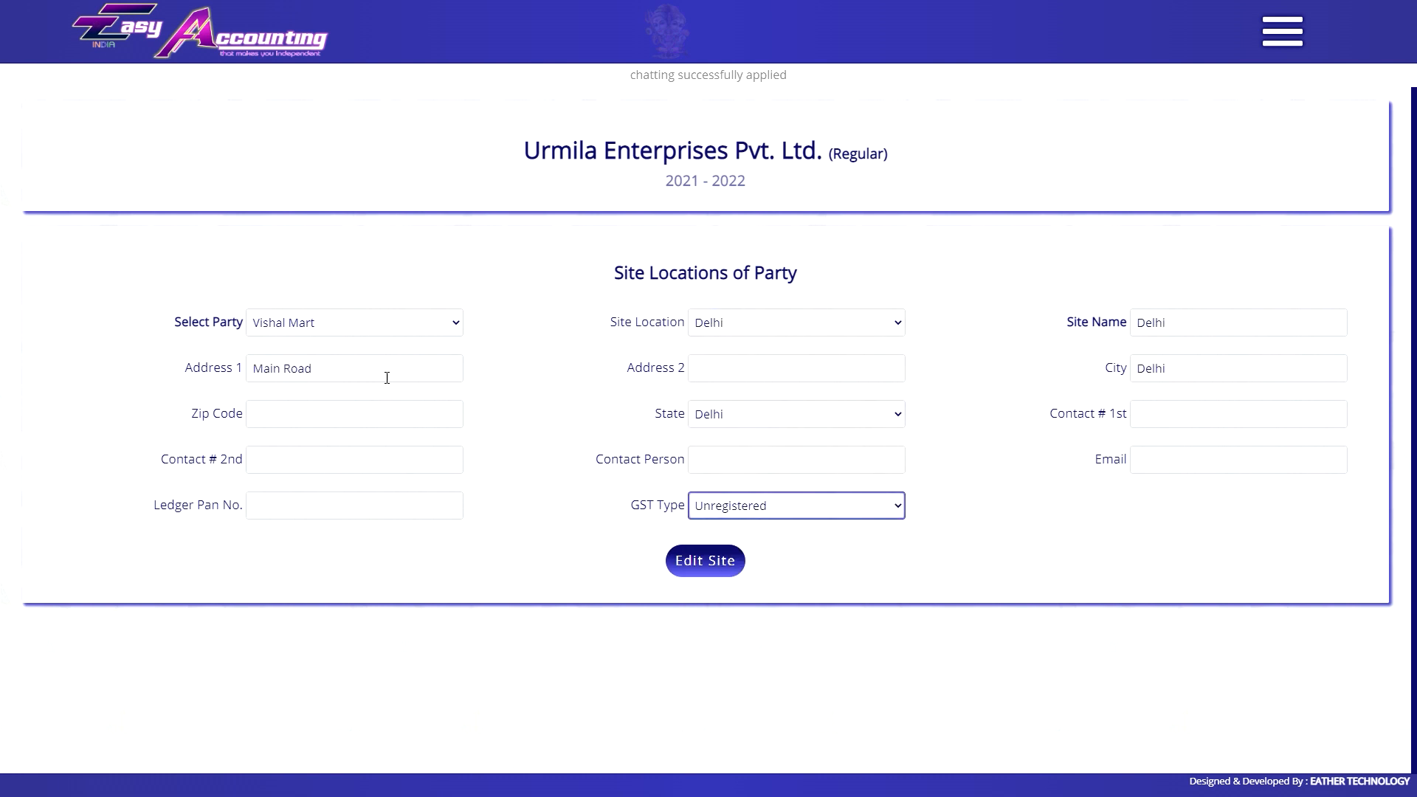
pyautogui.click(373, 322)
pyautogui.click(318, 402)
pyautogui.click(760, 414)
pyautogui.click(760, 414)
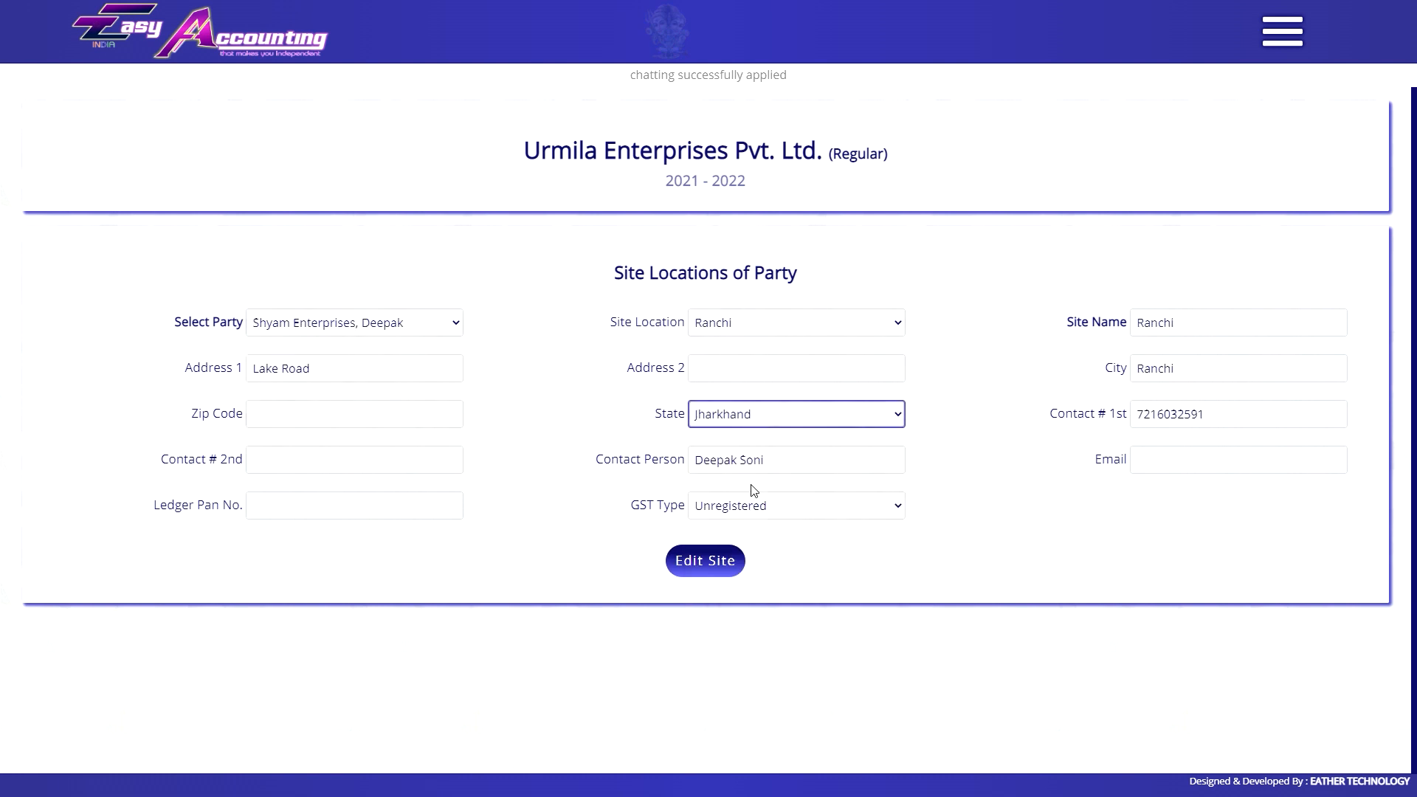
pyautogui.click(756, 506)
pyautogui.click(760, 505)
# Switch back to Vishal Mart and set its Delhi site's GST type to Regular.
pyautogui.click(369, 325)
pyautogui.click(309, 447)
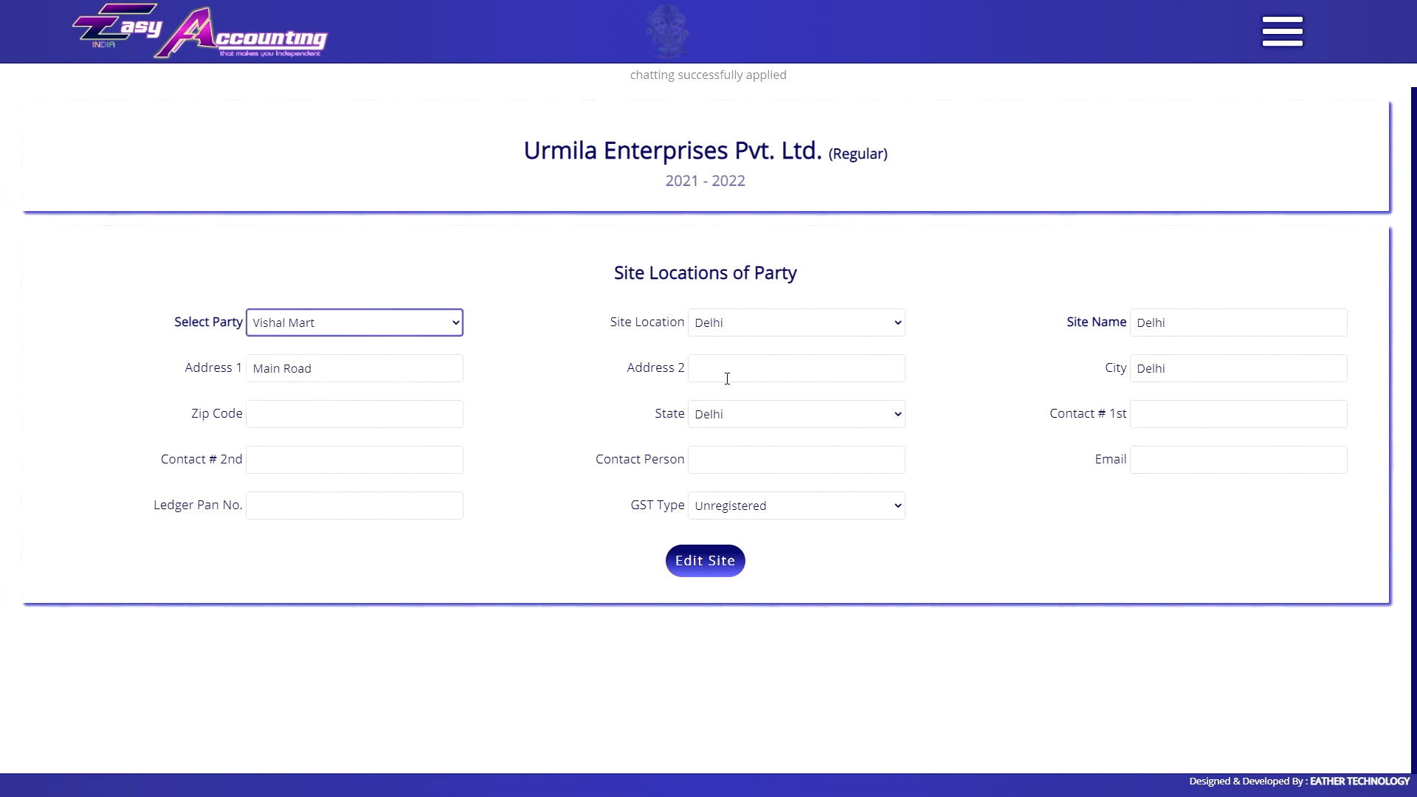
pyautogui.click(761, 414)
pyautogui.click(760, 414)
pyautogui.click(760, 506)
pyautogui.click(760, 505)
pyautogui.click(756, 508)
pyautogui.click(764, 542)
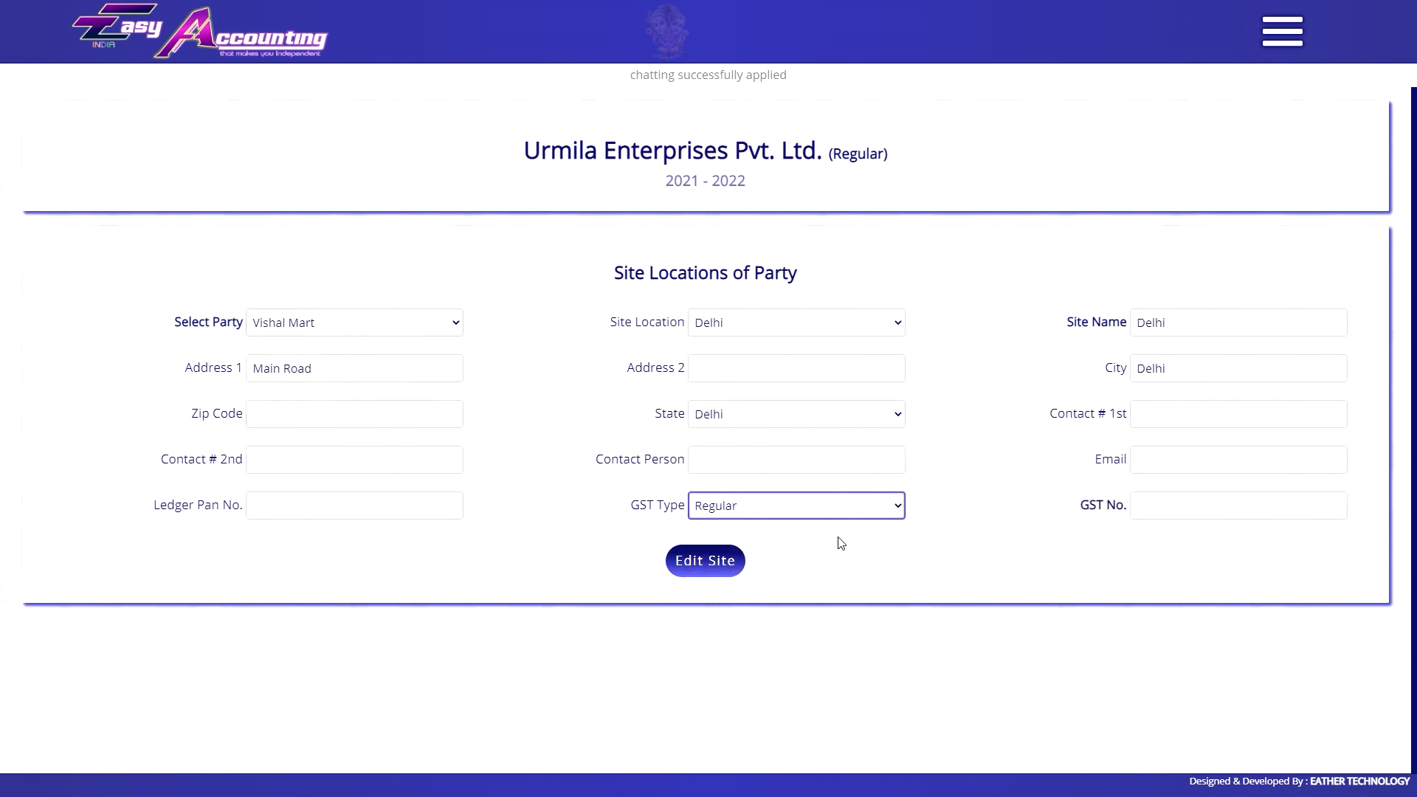
pyautogui.click(1163, 509)
# Reload the page and bring up the main navigation list.
pyautogui.press('F5')
pyautogui.click(781, 103)
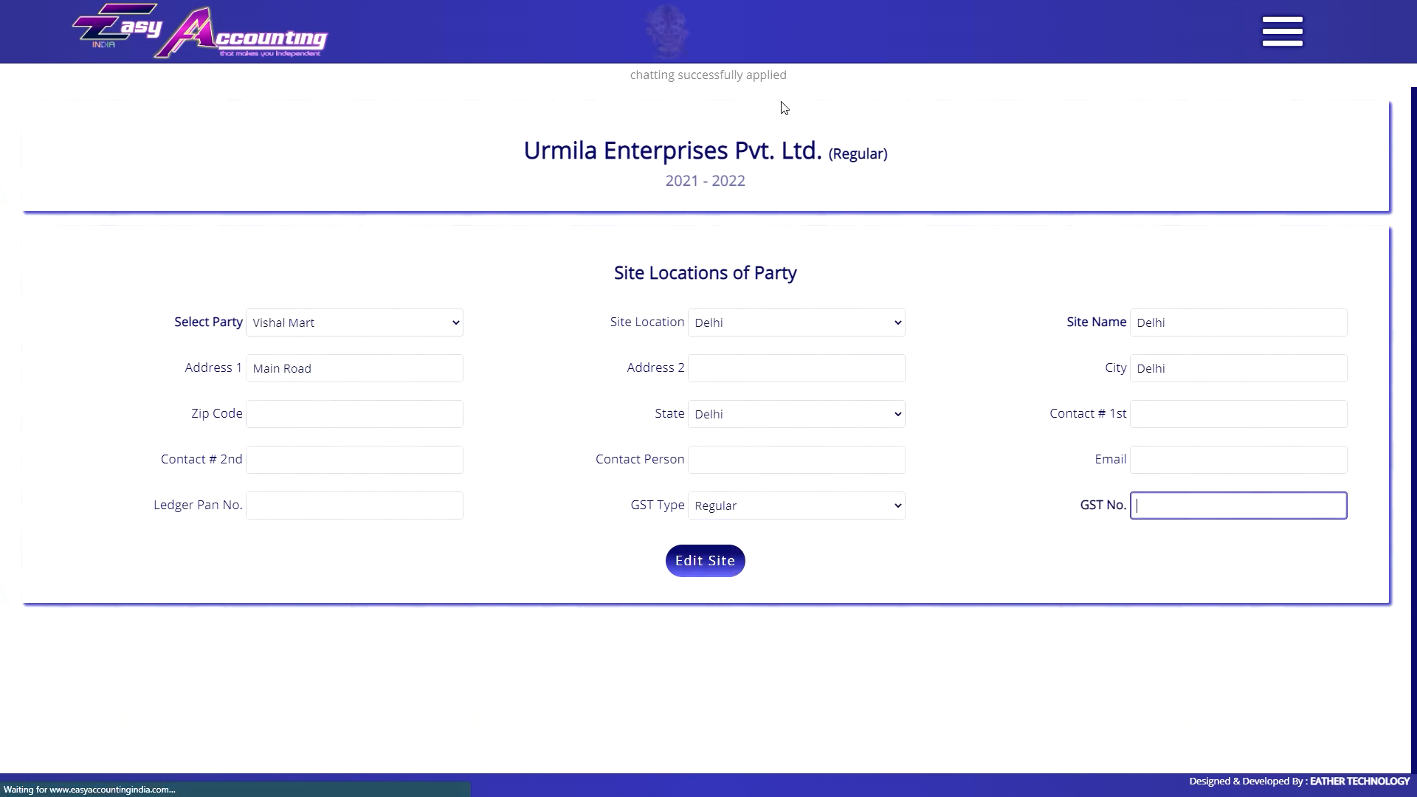
pyautogui.click(1284, 33)
pyautogui.scroll(-10, 1316, 590)
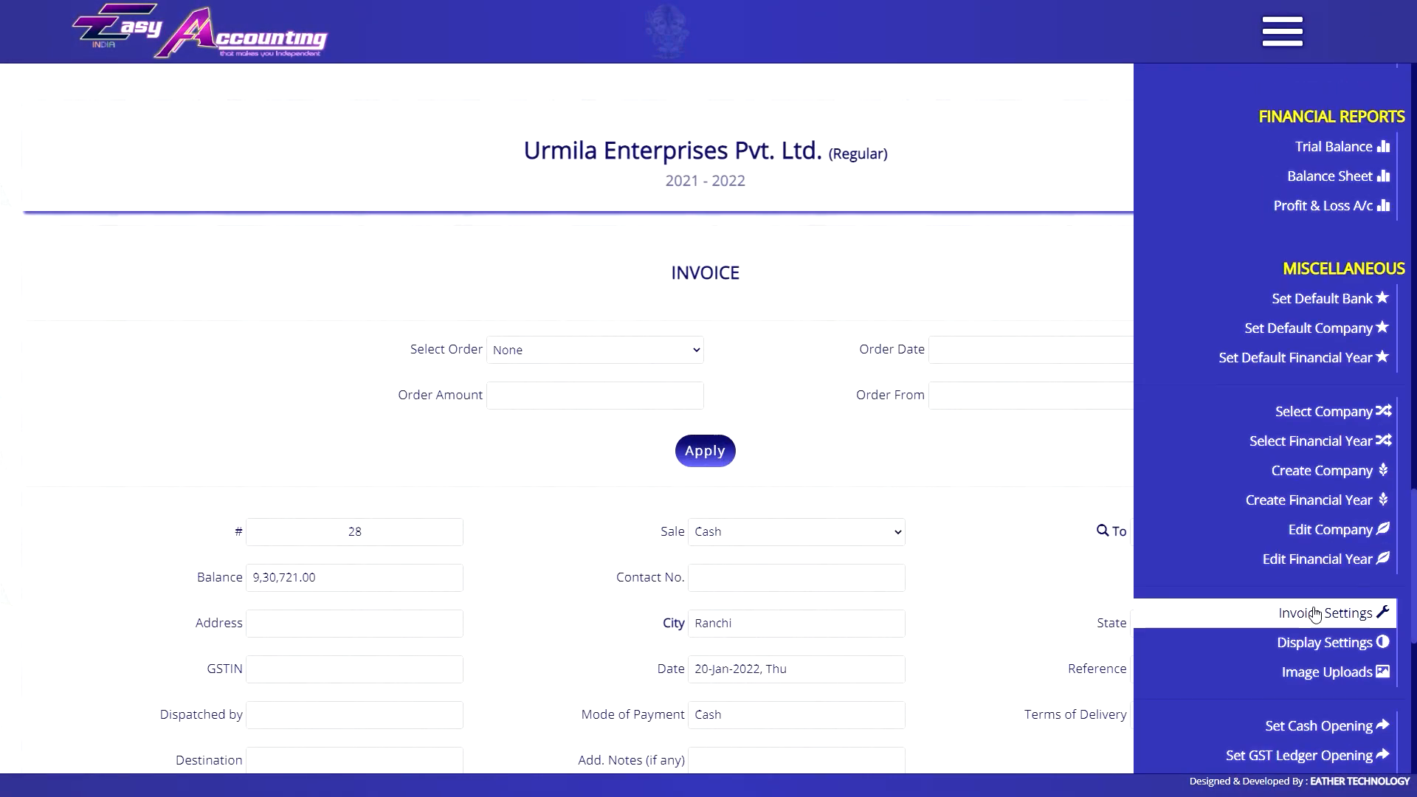
# In Invoice Settings, select Use Full Item Name in Invoice and set it to No.
pyautogui.click(1315, 614)
pyautogui.click(638, 312)
pyautogui.scroll(-5, 594, 553)
pyautogui.click(594, 596)
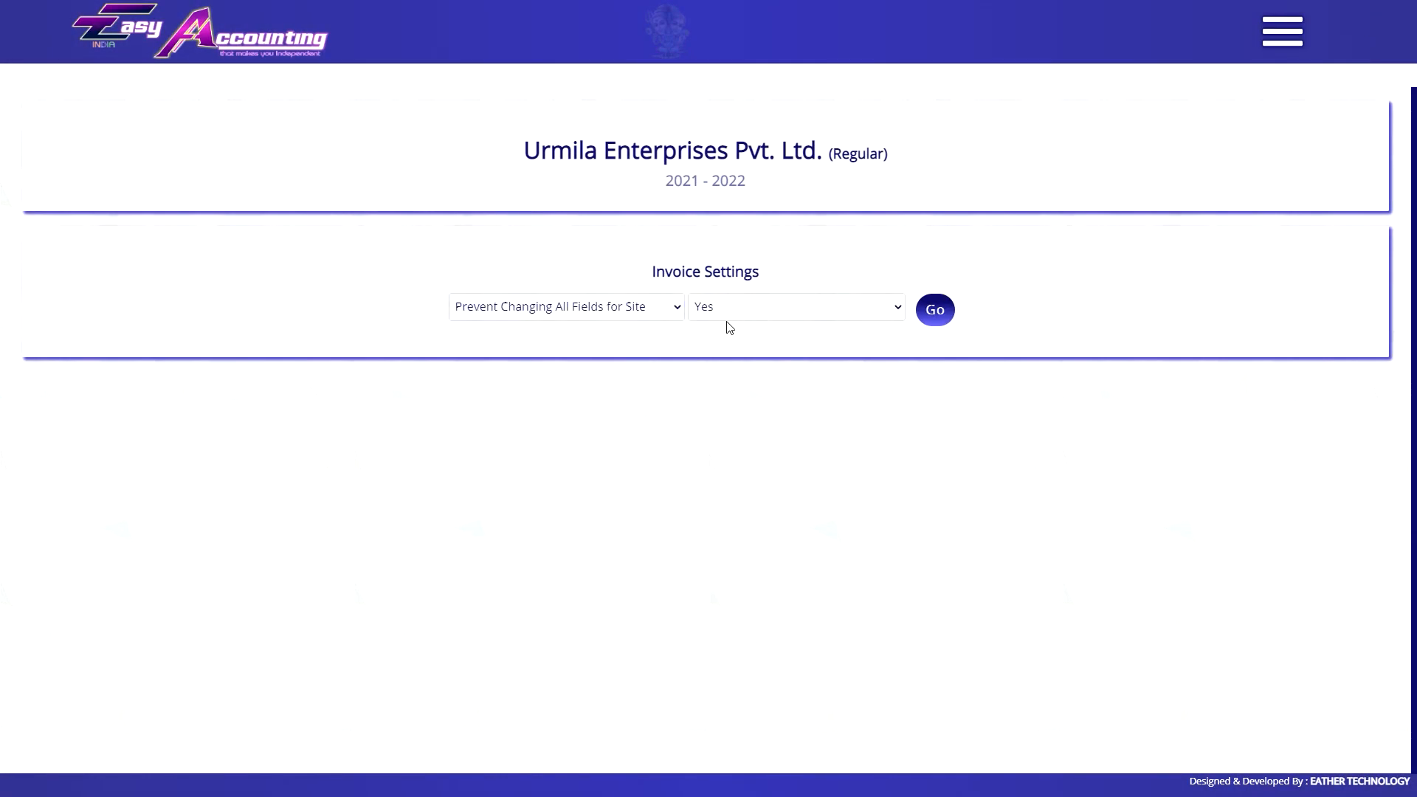
pyautogui.click(614, 306)
pyautogui.scroll(-1, 561, 579)
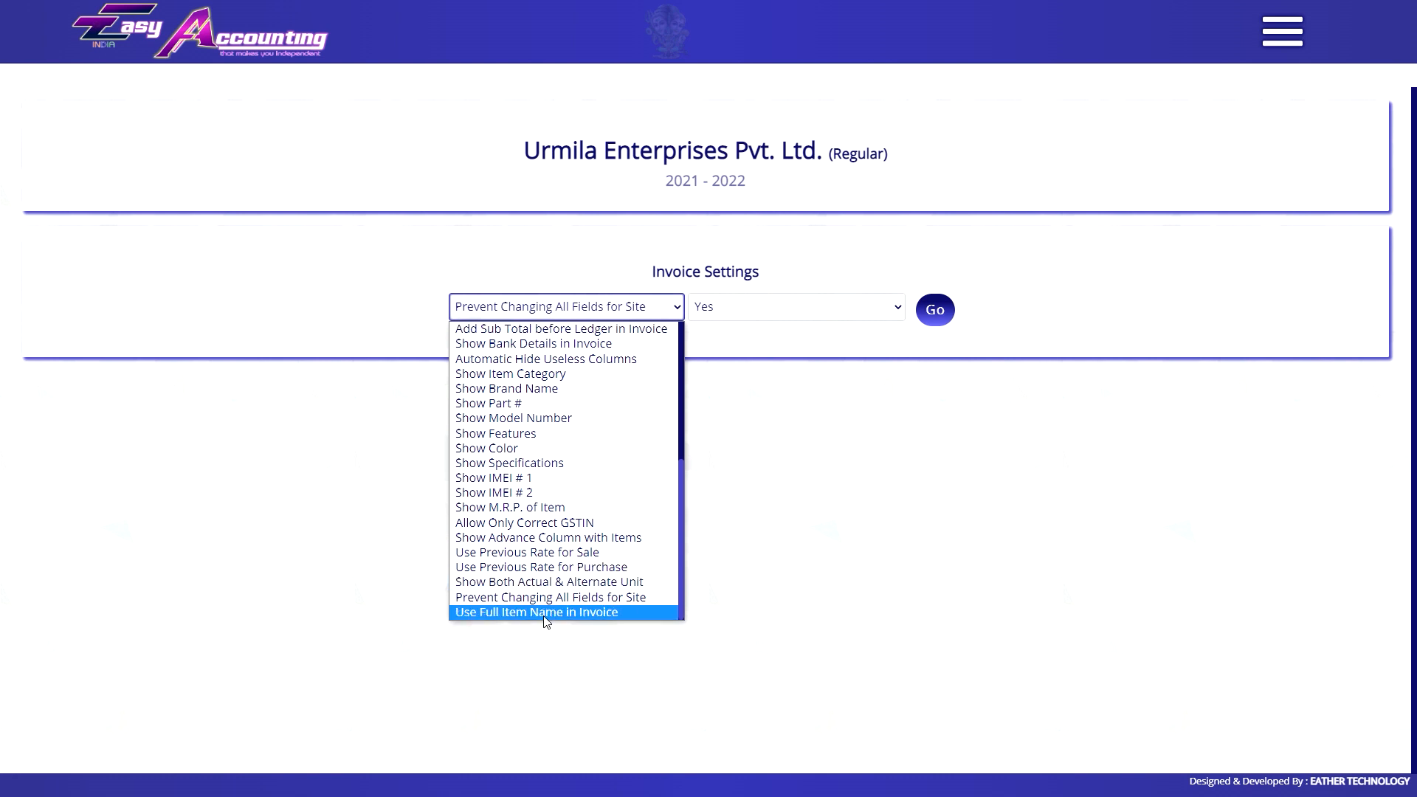
pyautogui.click(546, 614)
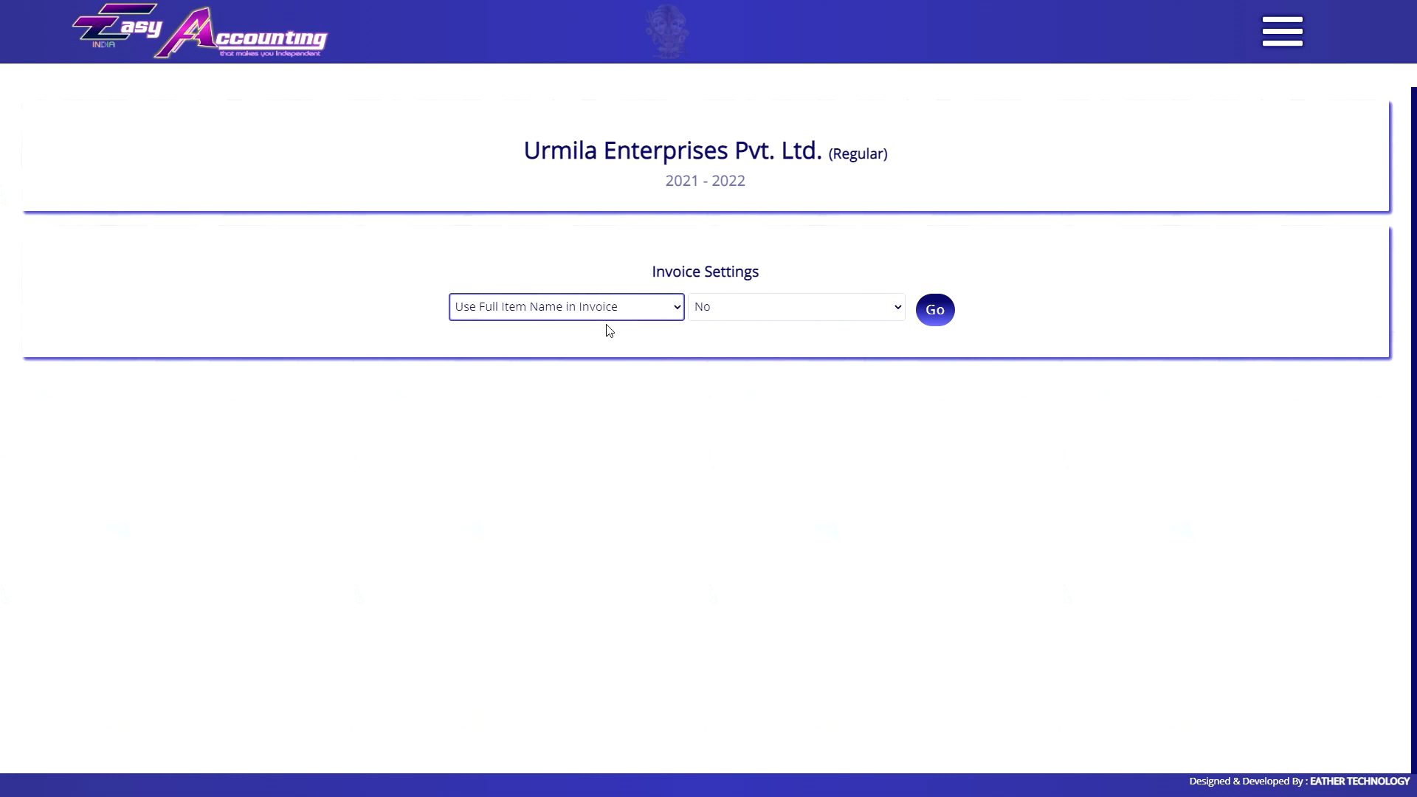
# Go to the Stock Item page and open the List of Stock with Alt+L.
pyautogui.click(191, 62)
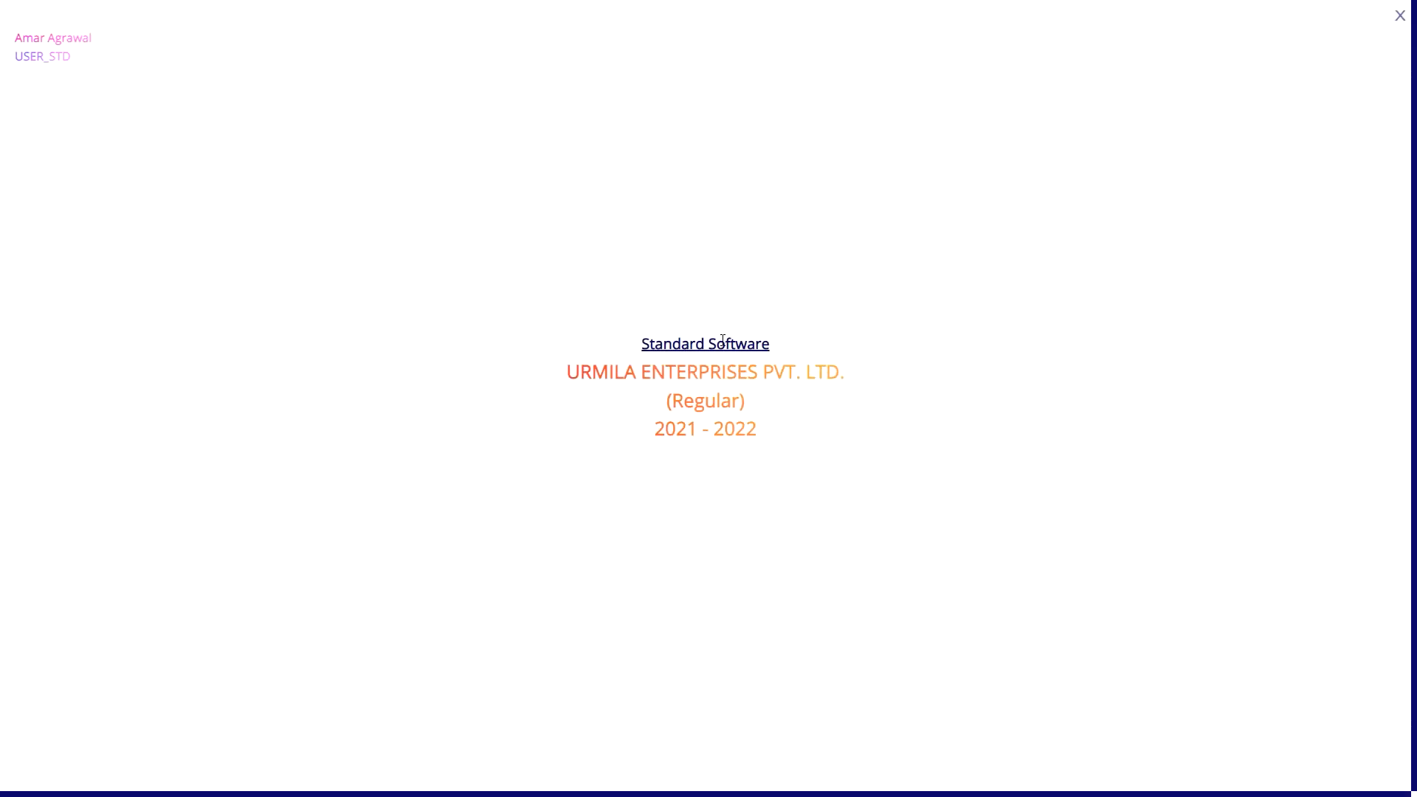
pyautogui.click(1400, 16)
pyautogui.click(1282, 32)
pyautogui.scroll(20, 1339, 288)
pyautogui.click(1341, 228)
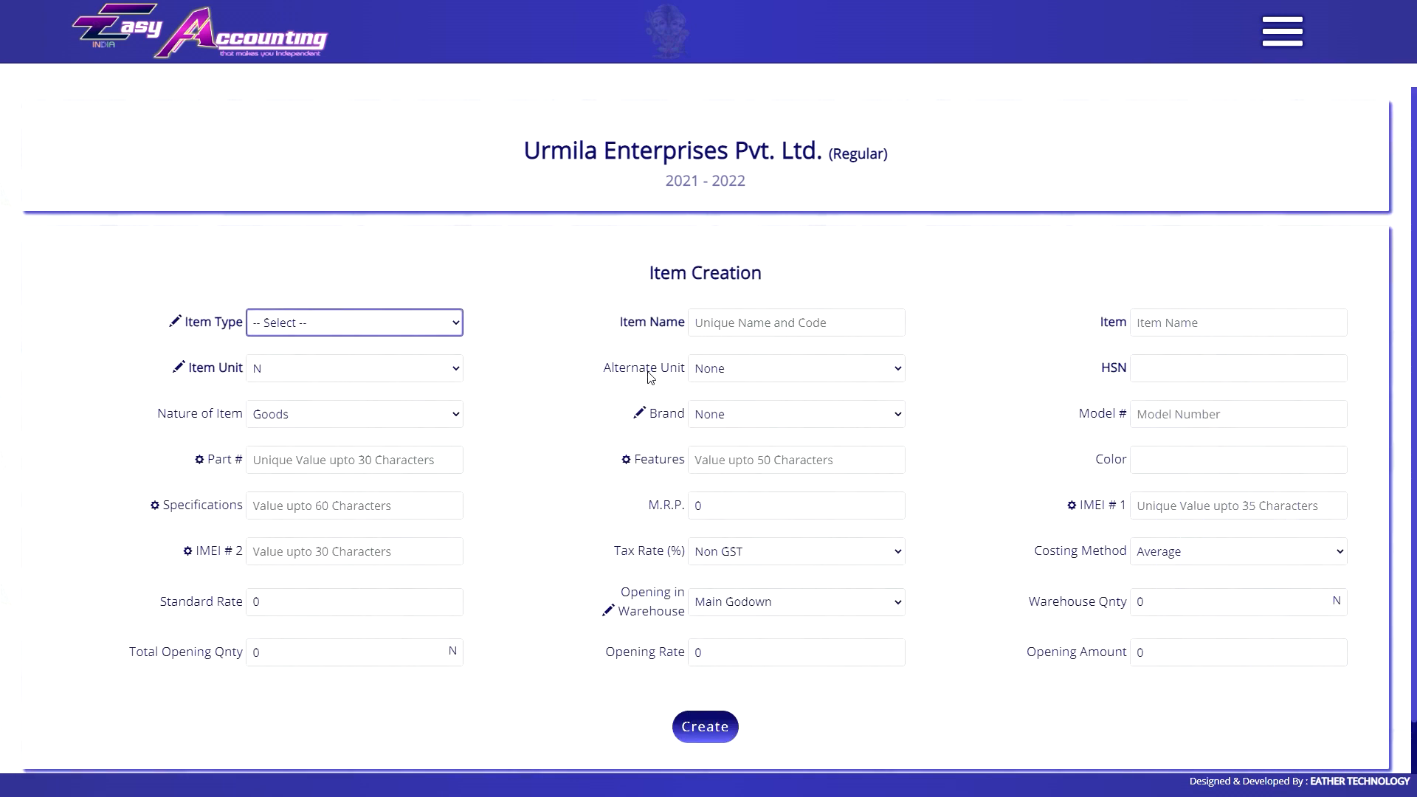
pyautogui.click(1051, 211)
pyautogui.hotkey('alt', 'l')
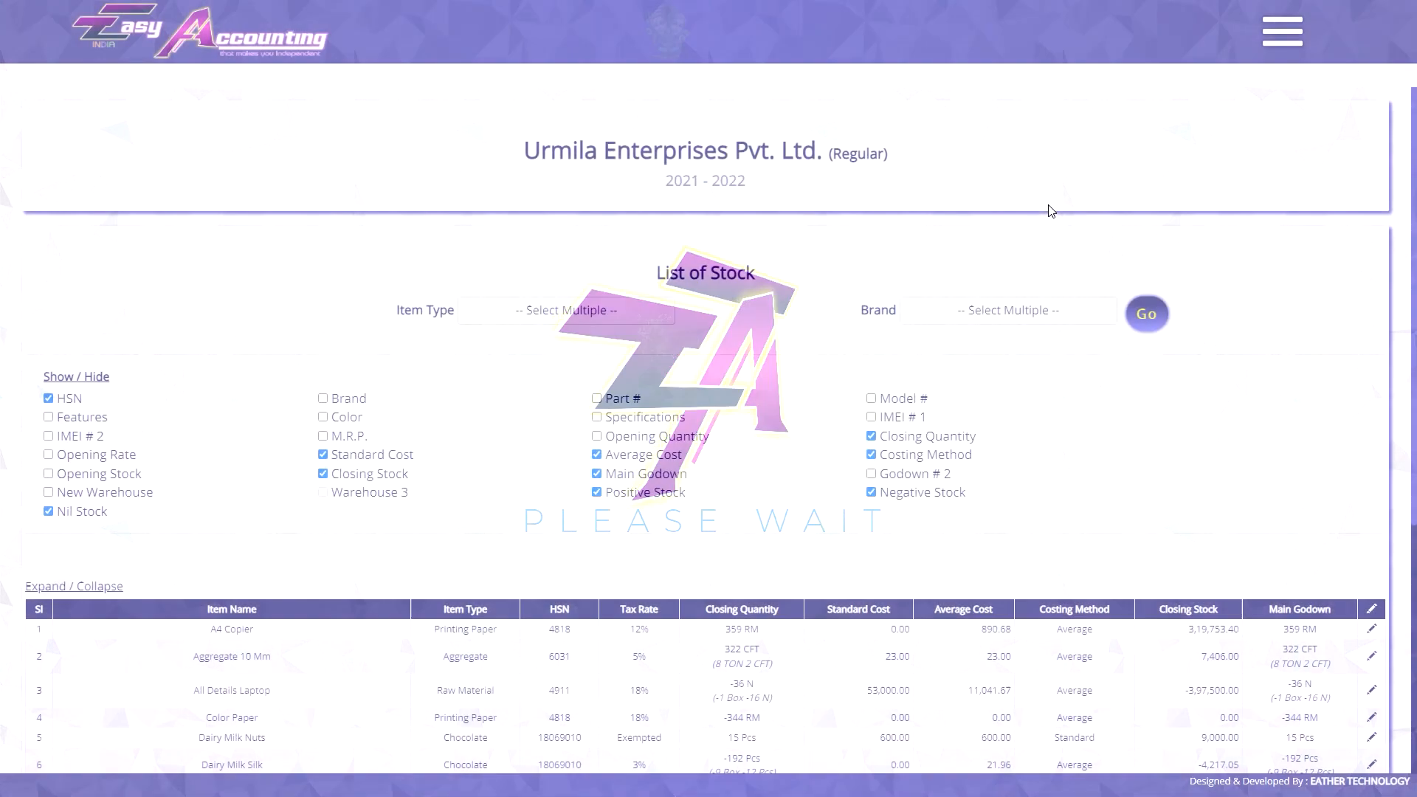
# Show the Brand, Color, Specifications, Features and Model # columns in the stock list.
pyautogui.scroll(-3, 685, 327)
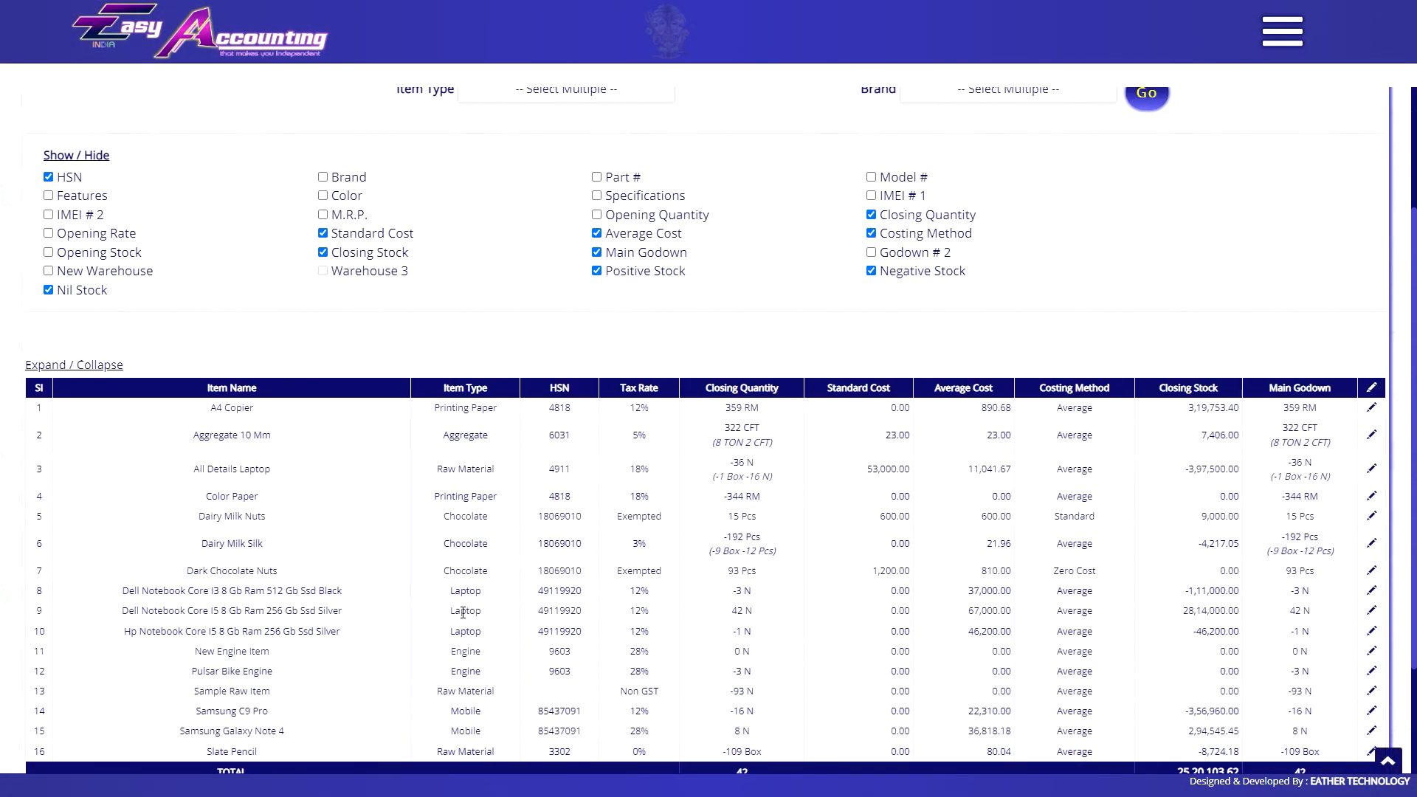
pyautogui.scroll(-2, 391, 612)
pyautogui.scroll(4, 366, 471)
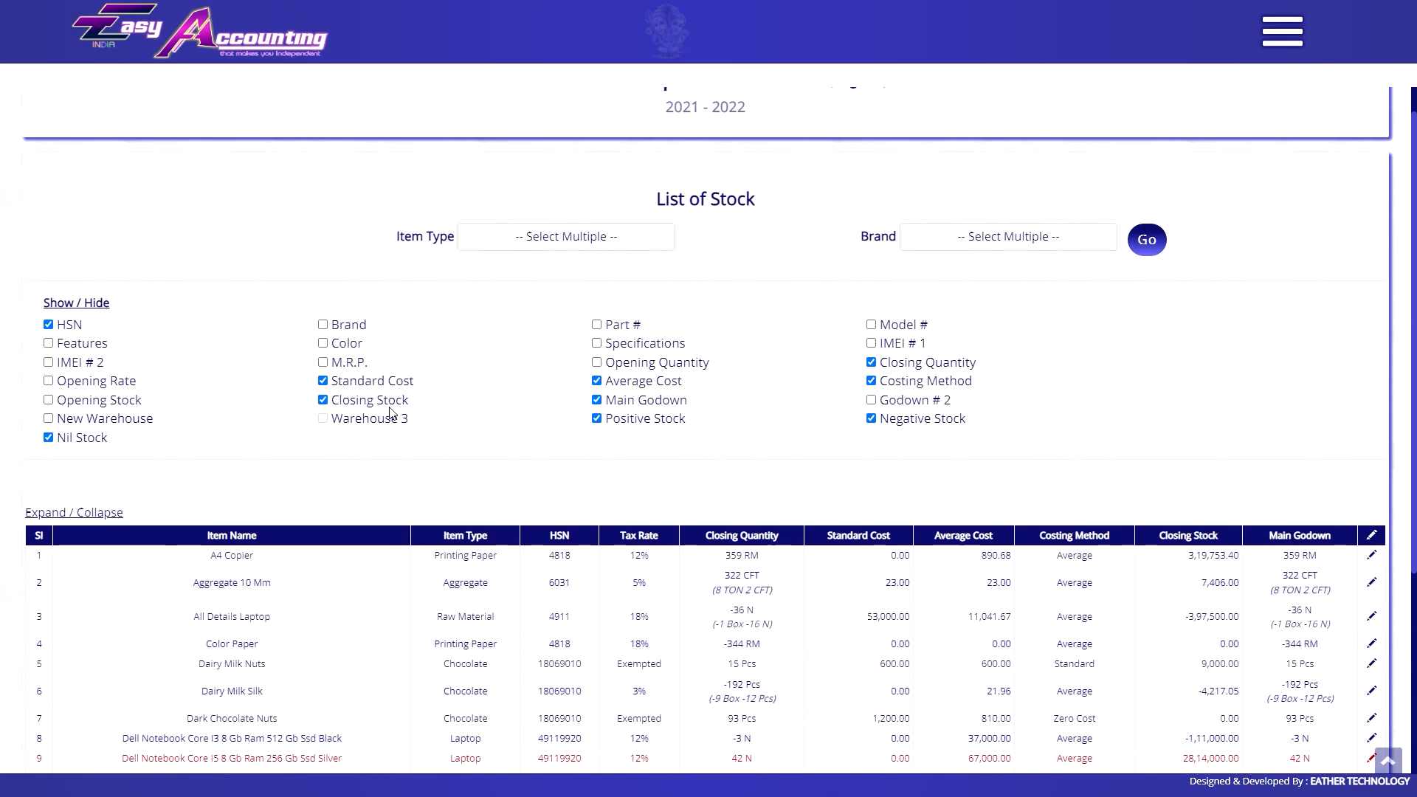
pyautogui.click(323, 343)
pyautogui.click(322, 325)
pyautogui.click(596, 344)
pyautogui.click(48, 343)
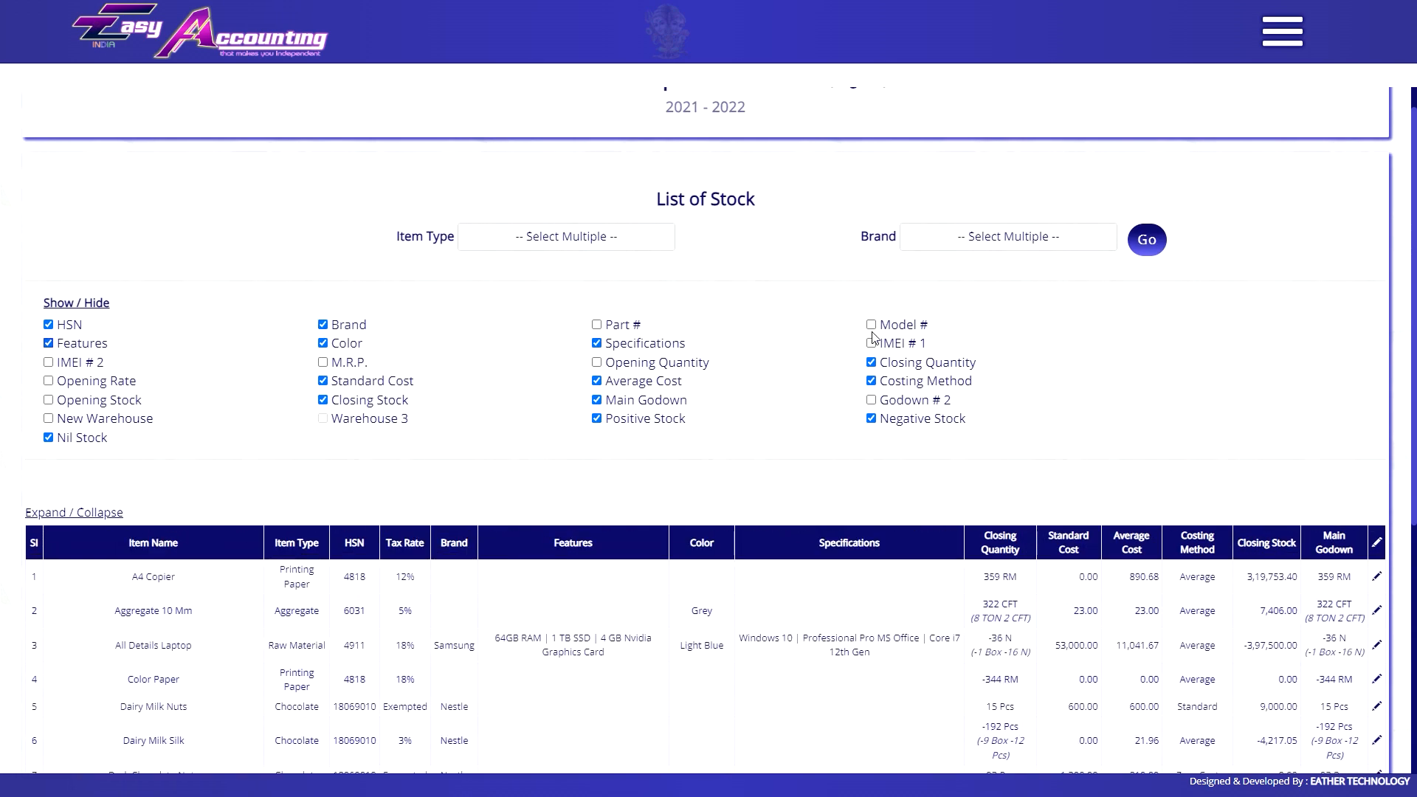
pyautogui.click(871, 324)
pyautogui.scroll(-6, 573, 427)
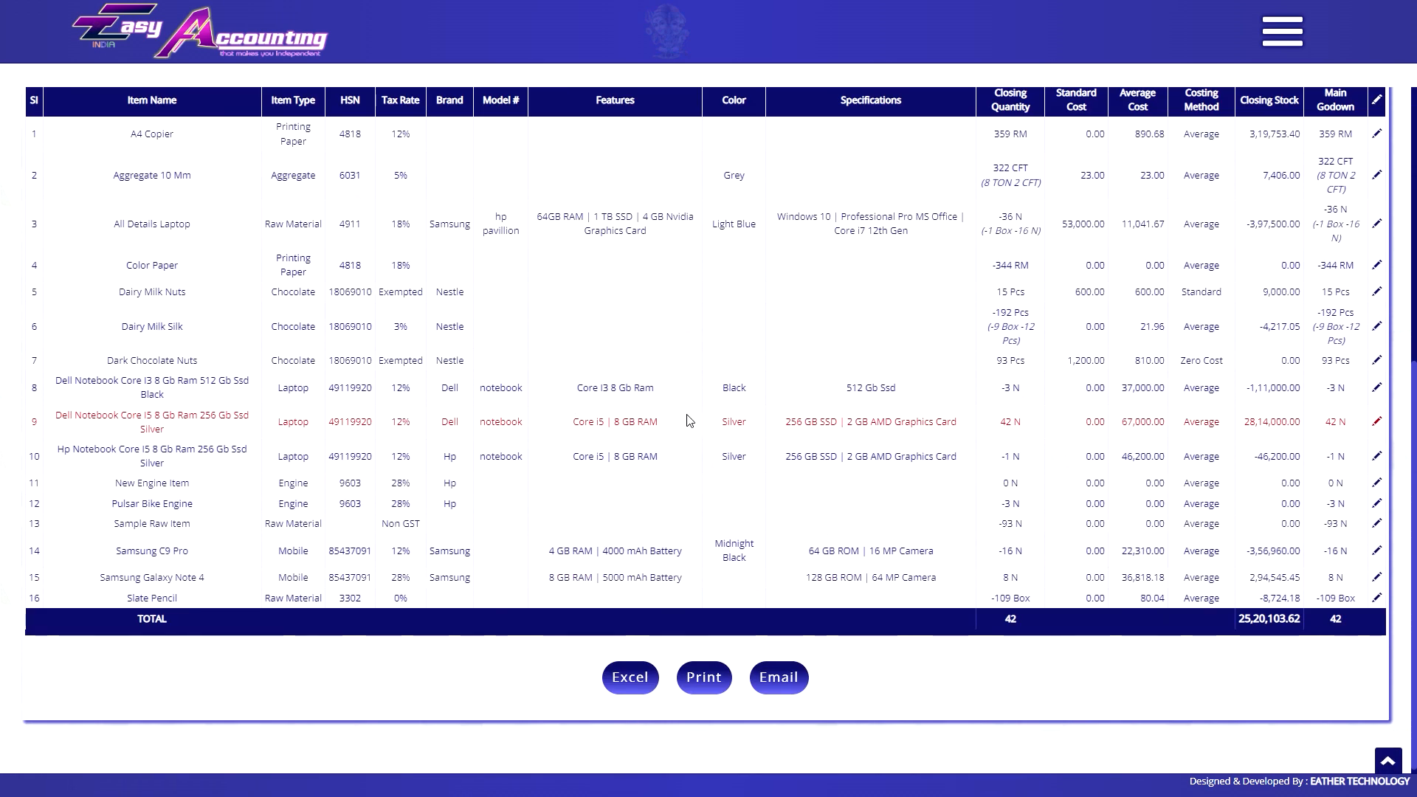
pyautogui.click(194, 435)
pyautogui.scroll(-6, 192, 413)
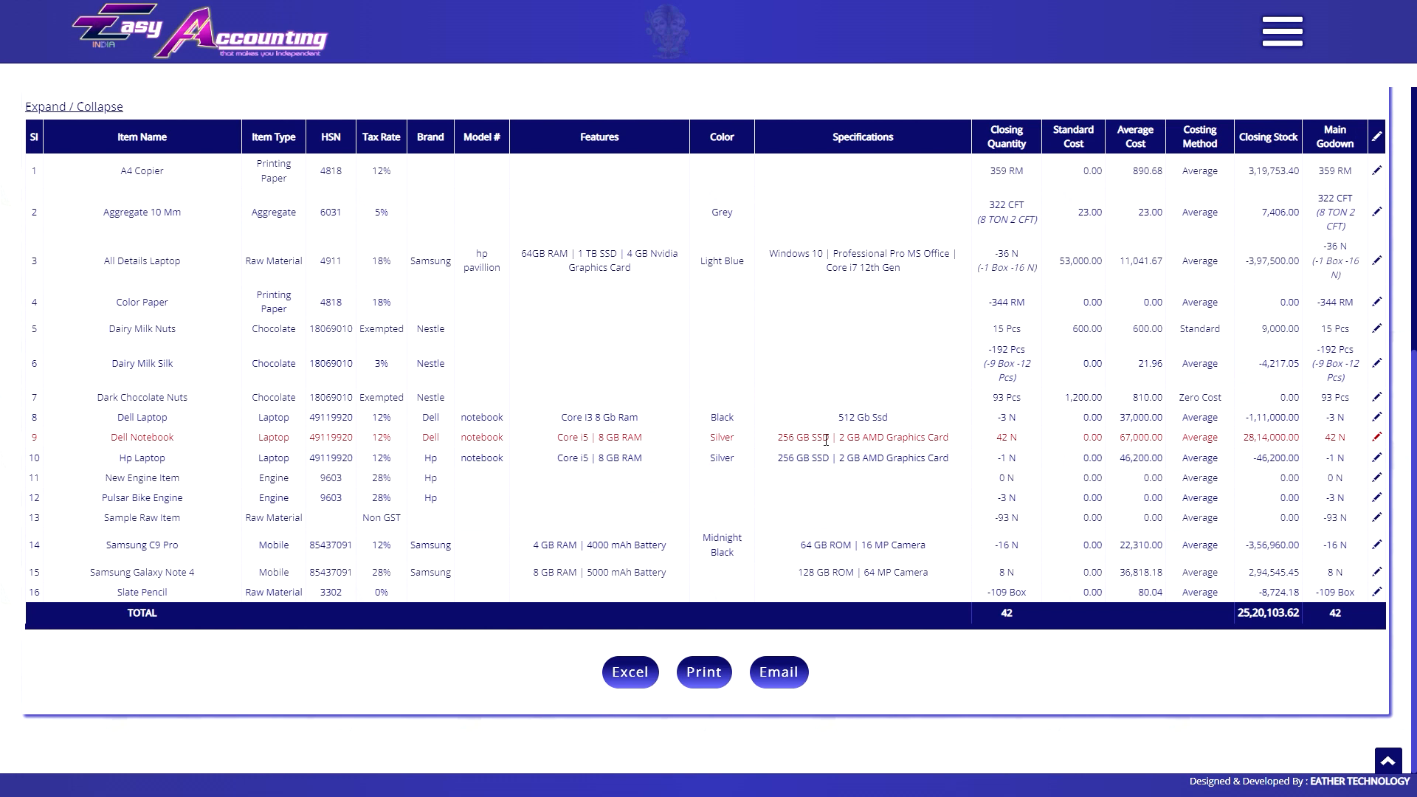
# Save a sales invoice for one Dell Notebook with Delhi as the party's site location.
pyautogui.click(336, 198)
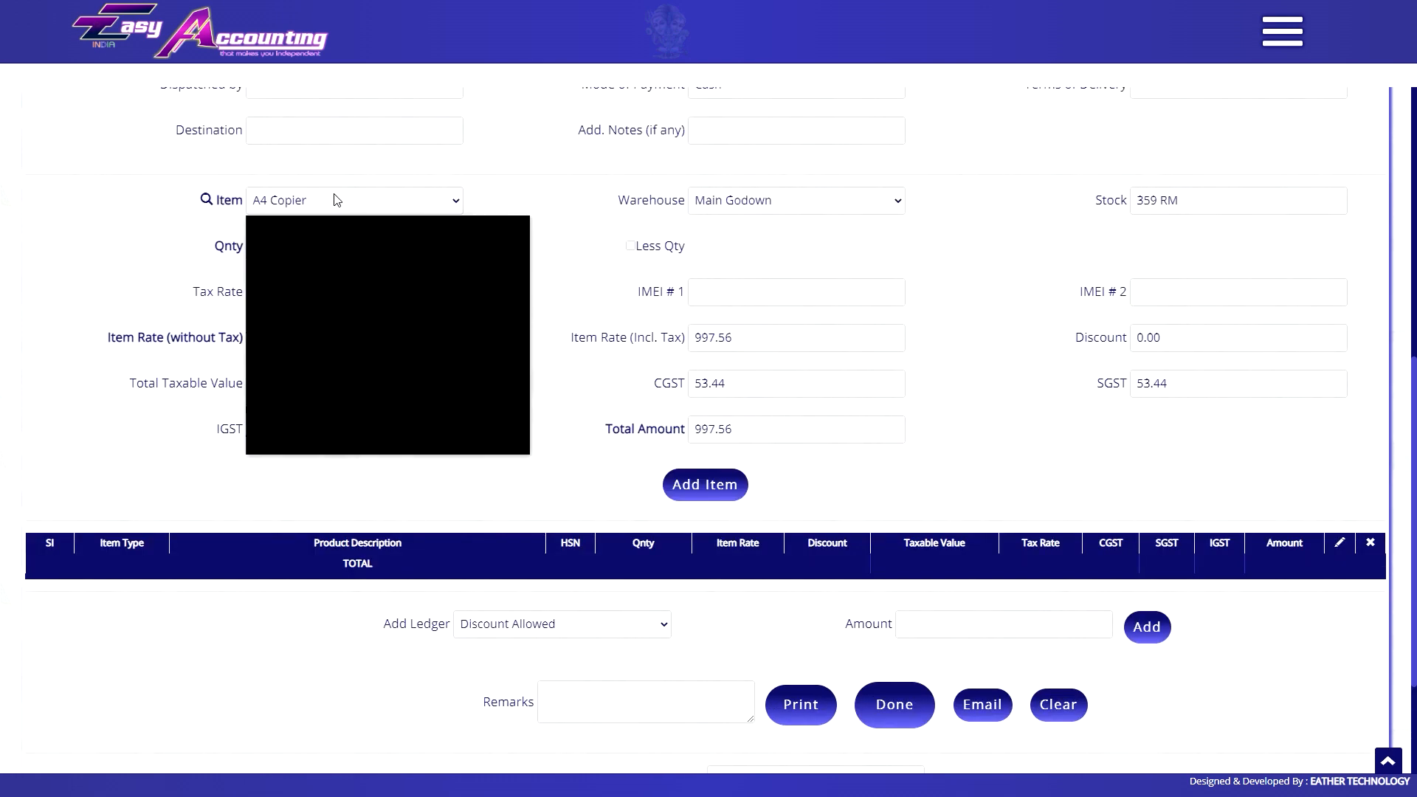
pyautogui.click(317, 244)
pyautogui.click(705, 484)
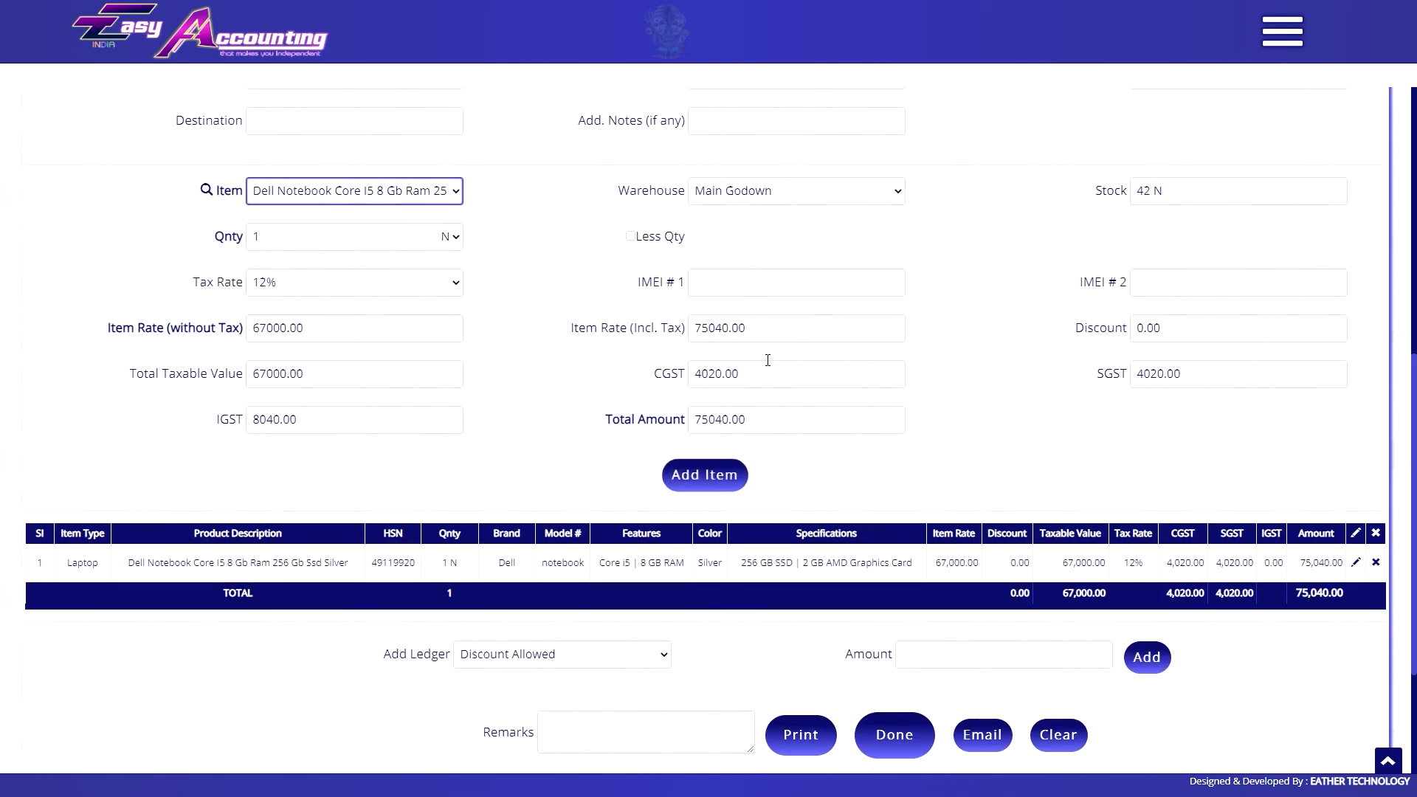
pyautogui.scroll(-2, 893, 601)
pyautogui.click(893, 602)
pyautogui.click(1161, 579)
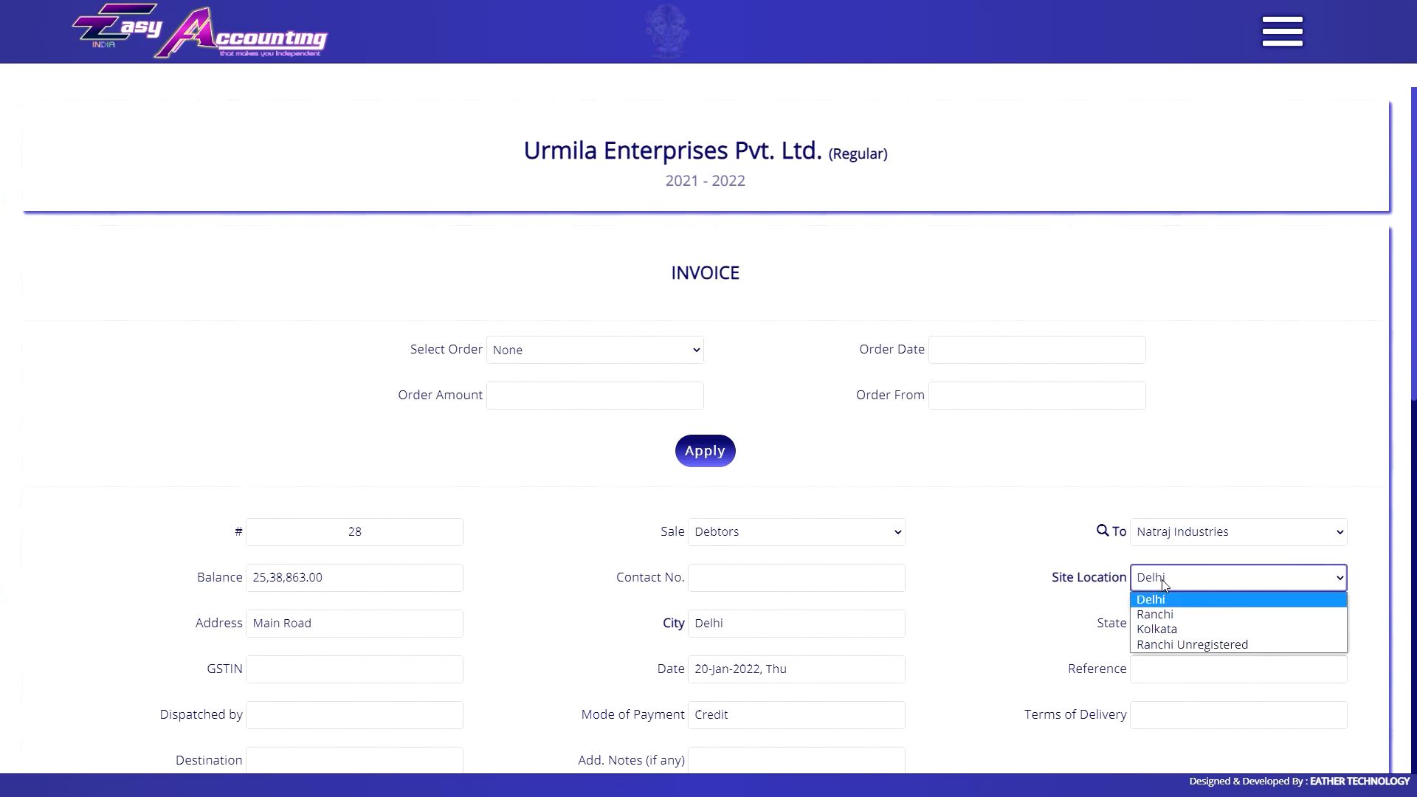
pyautogui.click(1181, 642)
pyautogui.scroll(-2, 920, 502)
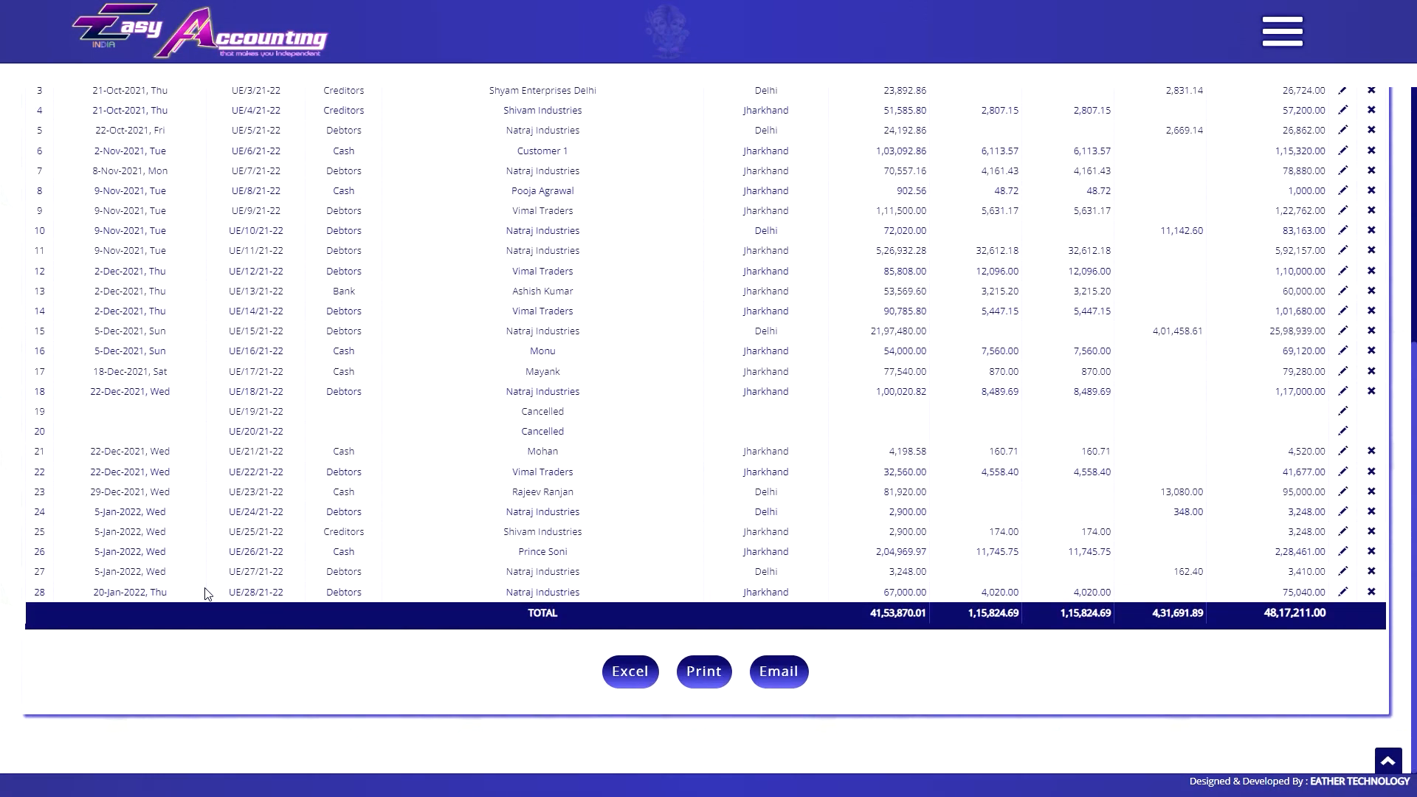
# Open invoice UE/28/21-22 from the sales register as a GST invoice.
pyautogui.click(256, 591)
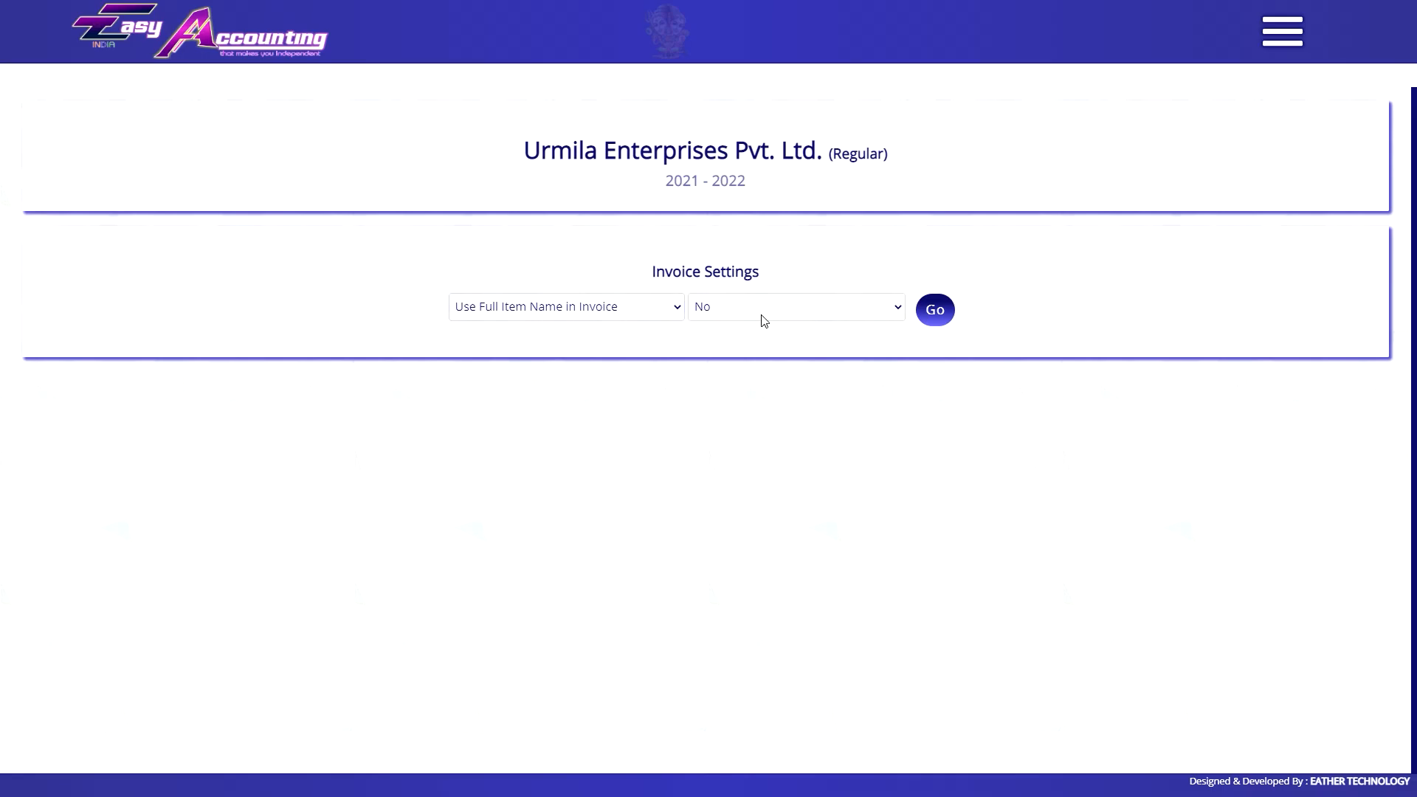
# Set the chosen setting to Yes, preview invoice UE/28/21-22, then set Automatic Hide Useless Columns to No.
pyautogui.click(764, 321)
pyautogui.click(812, 343)
pyautogui.click(935, 309)
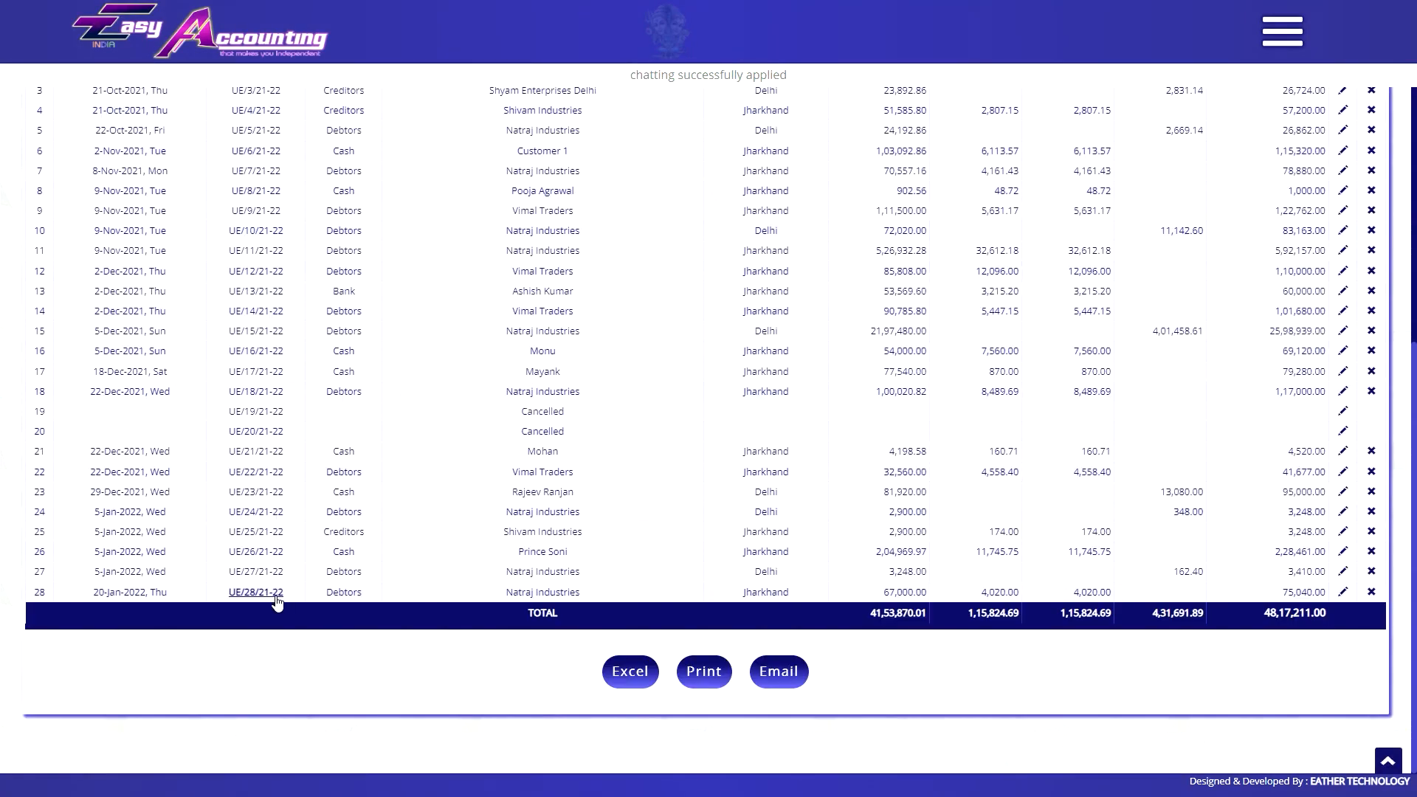
pyautogui.click(274, 598)
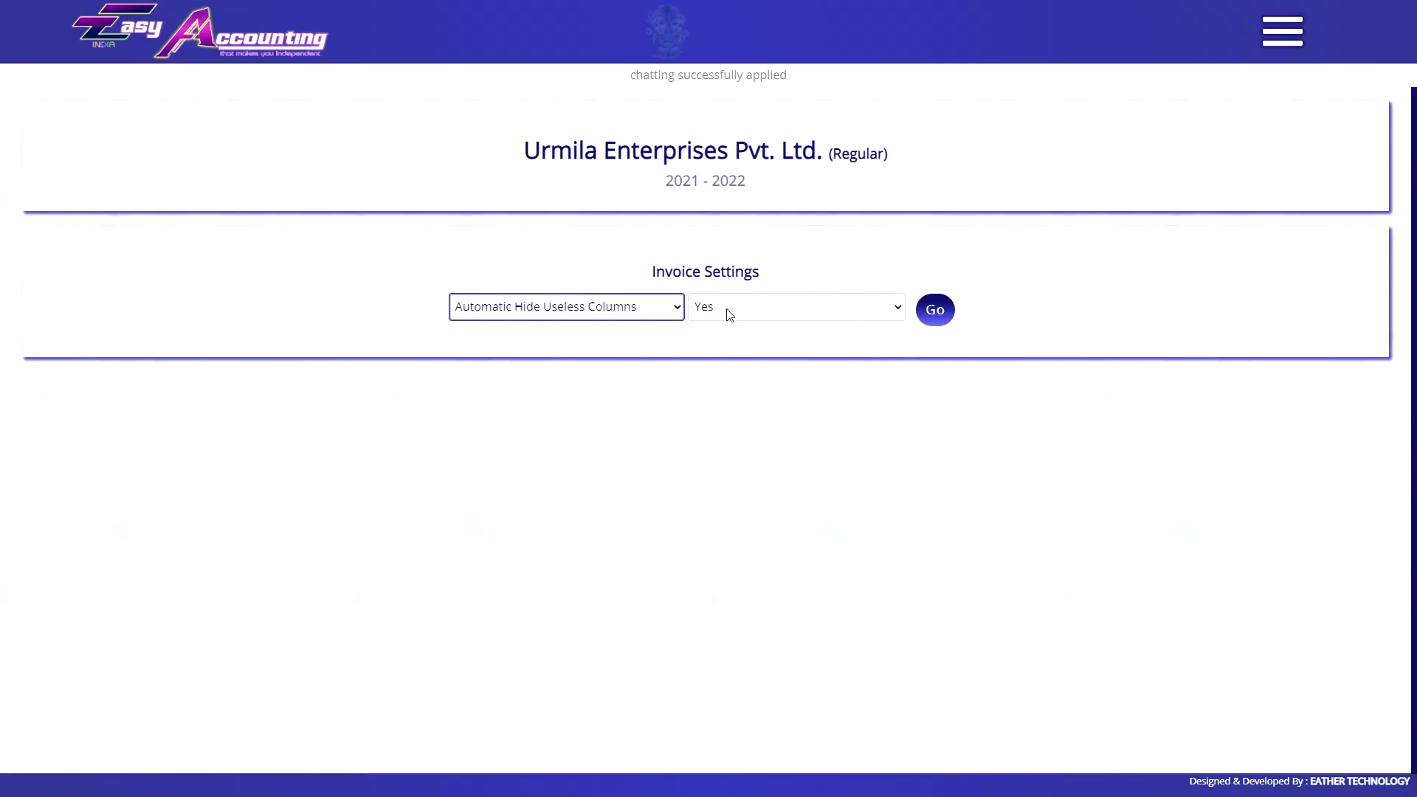
pyautogui.click(729, 307)
pyautogui.click(729, 344)
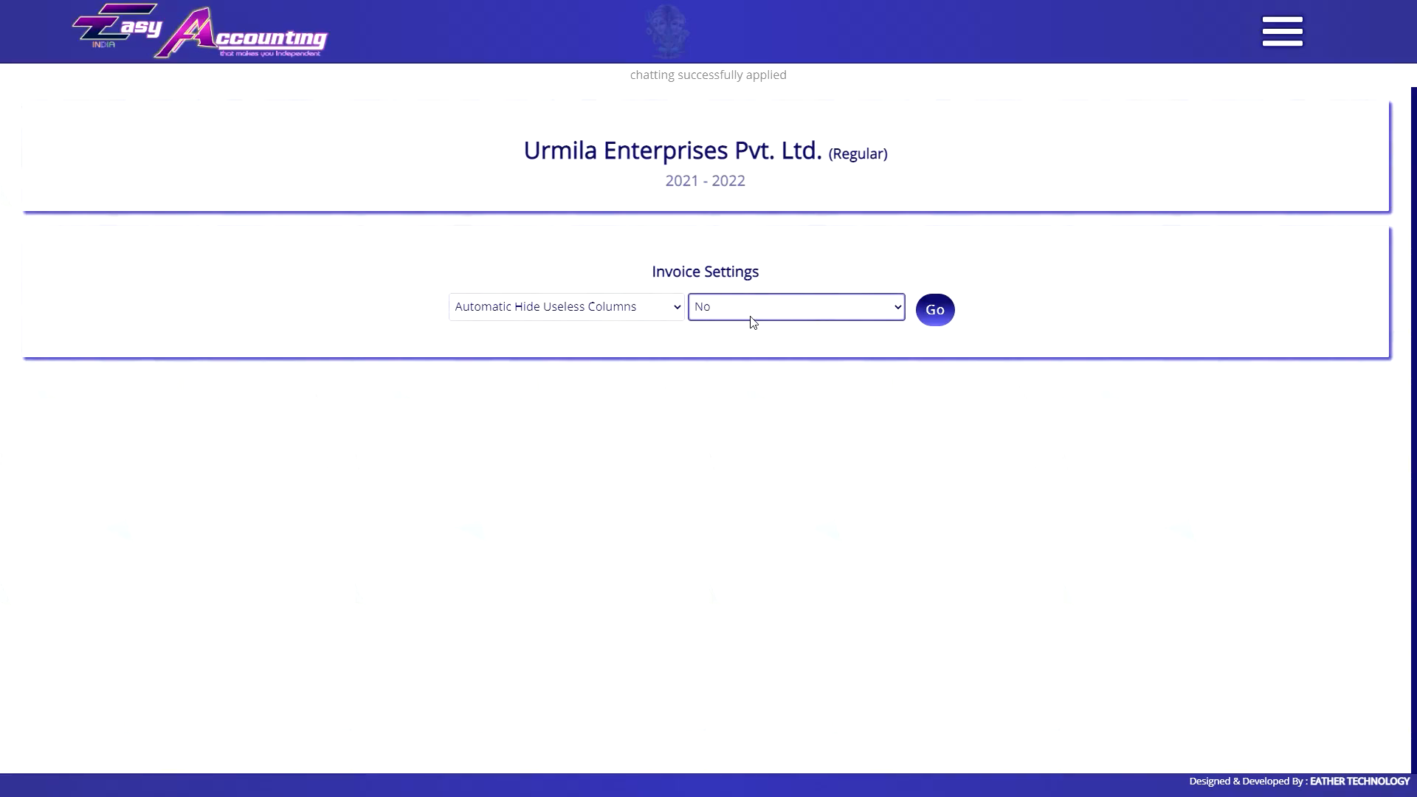
pyautogui.click(935, 309)
# Set Show Specifications to No and apply a change to the Show Color setting.
pyautogui.click(595, 310)
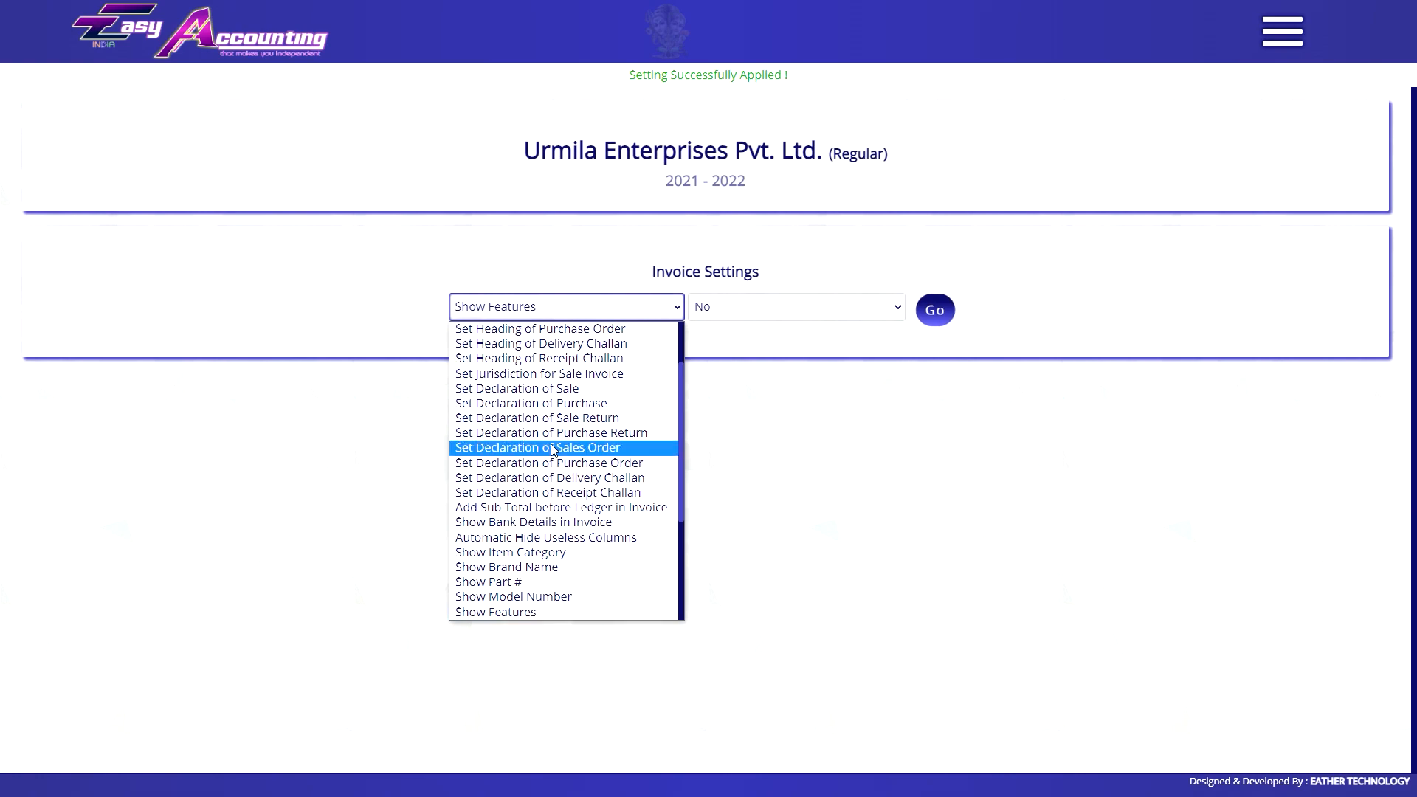
pyautogui.click(509, 494)
pyautogui.click(728, 307)
pyautogui.click(729, 344)
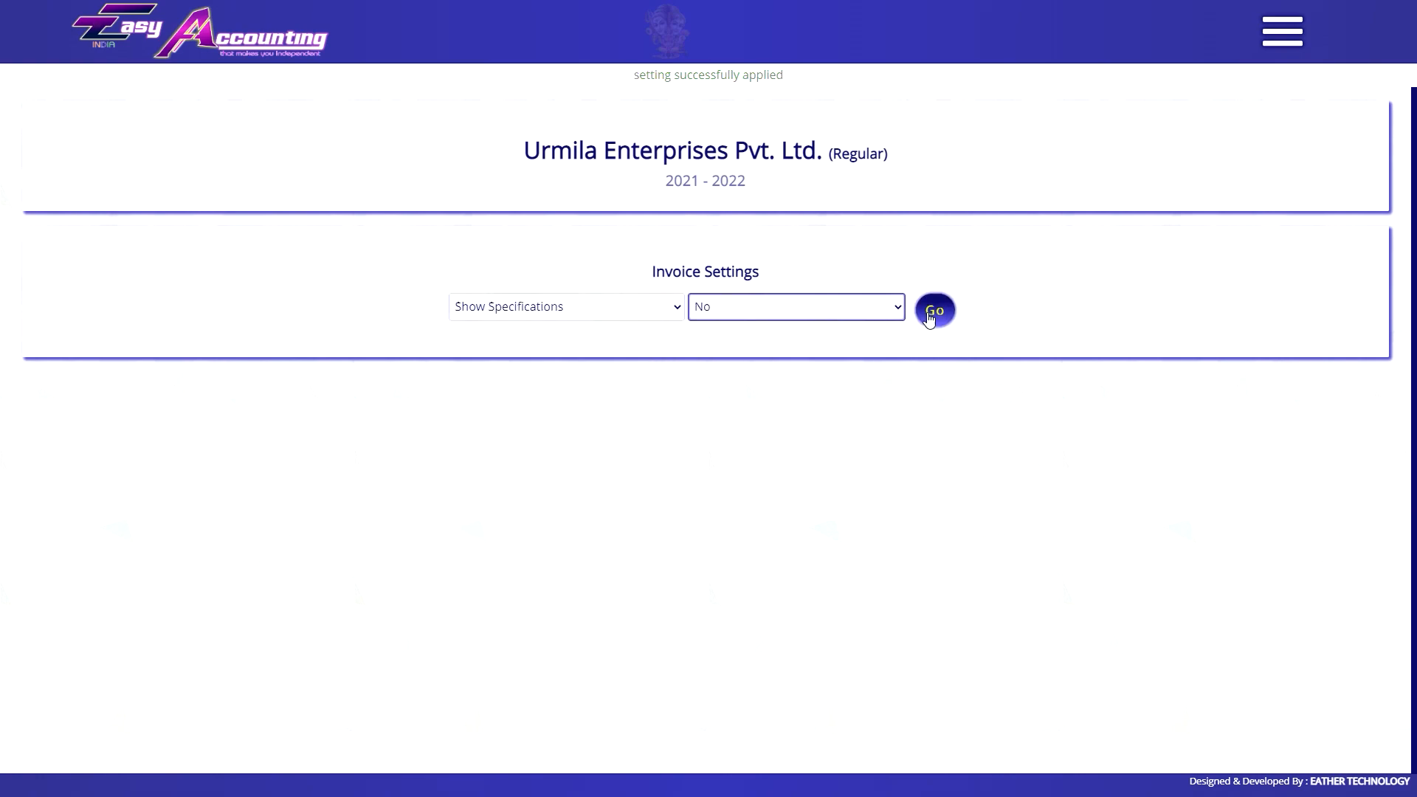
pyautogui.click(566, 306)
pyautogui.scroll(-3, 537, 516)
pyautogui.click(517, 450)
pyautogui.click(926, 314)
# Switch to the Show Features setting and view the latest invoice as a GST invoice.
pyautogui.click(578, 308)
pyautogui.press('Down')
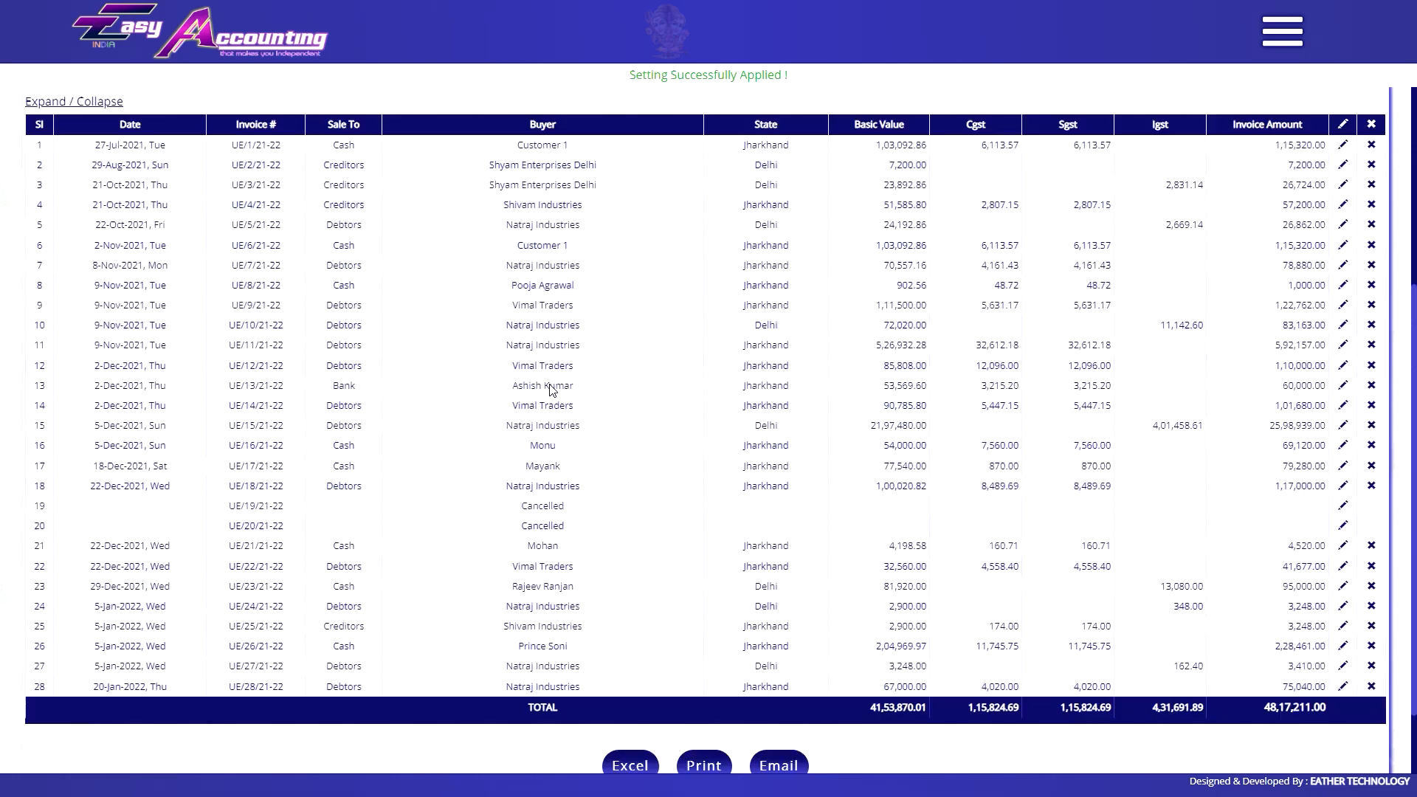
pyautogui.scroll(-5, 708, 443)
pyautogui.click(316, 765)
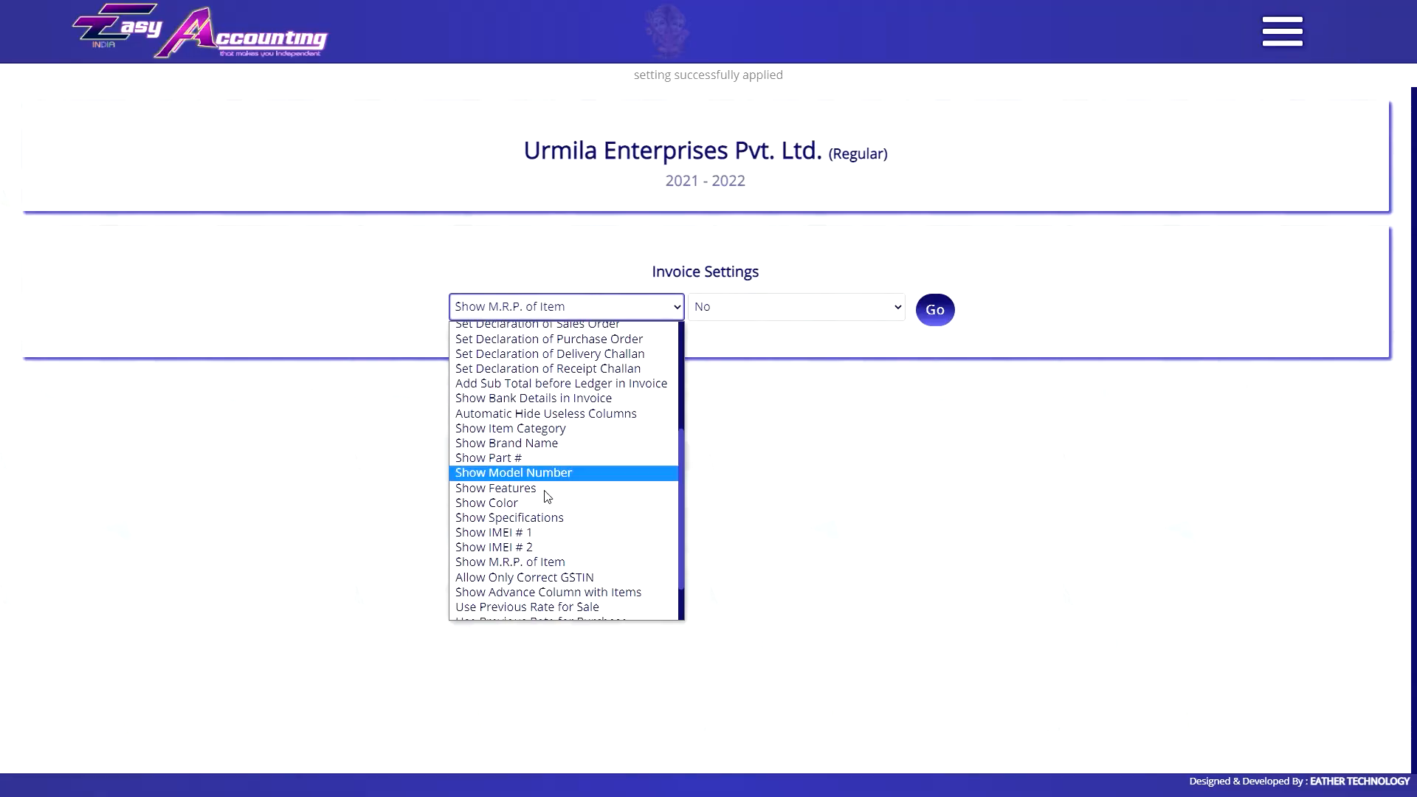
pyautogui.scroll(-3, 544, 497)
# Set Use Full Item Name in Invoice to No and Automatic Hide Useless Columns to Yes.
pyautogui.click(541, 613)
pyautogui.click(753, 307)
pyautogui.click(755, 344)
pyautogui.click(935, 309)
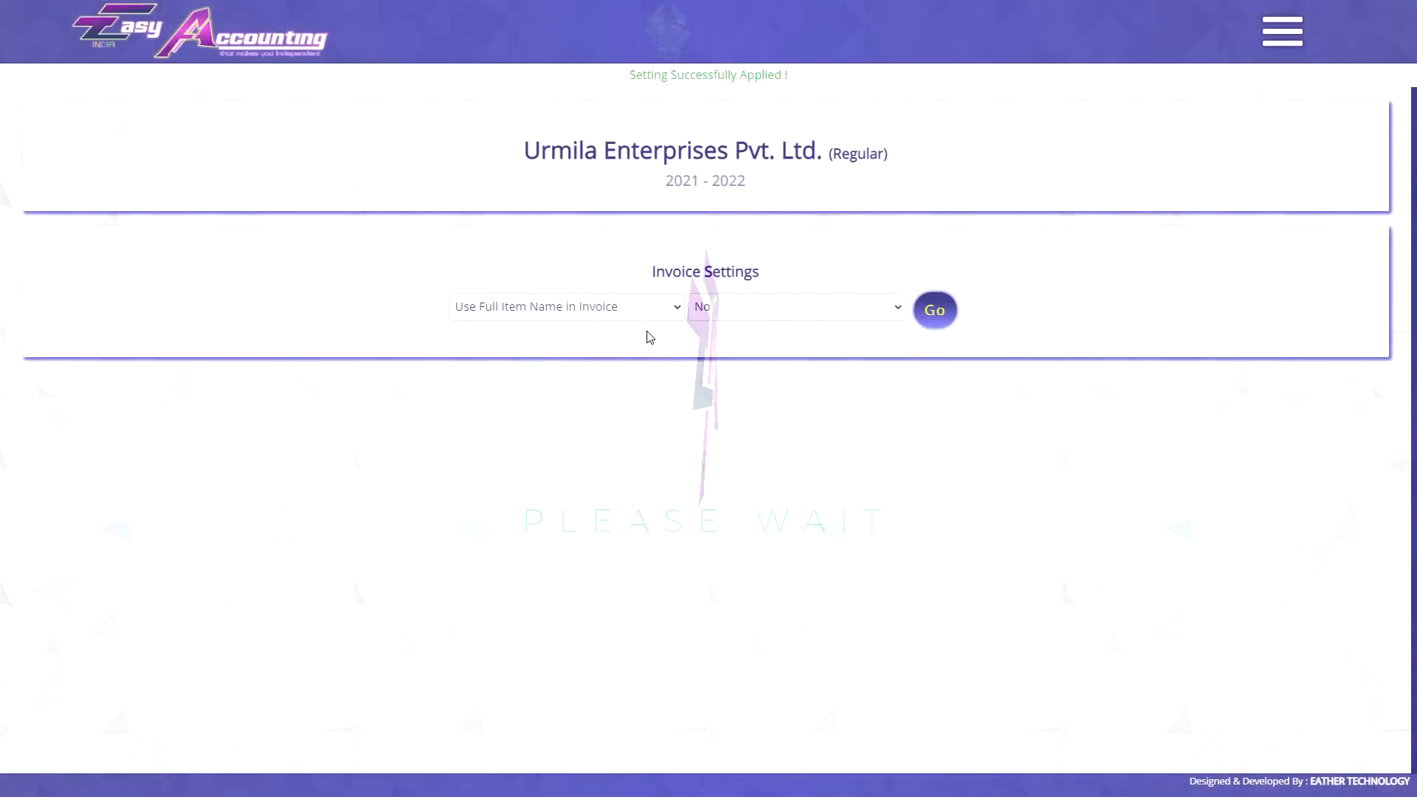
pyautogui.click(566, 307)
pyautogui.click(584, 360)
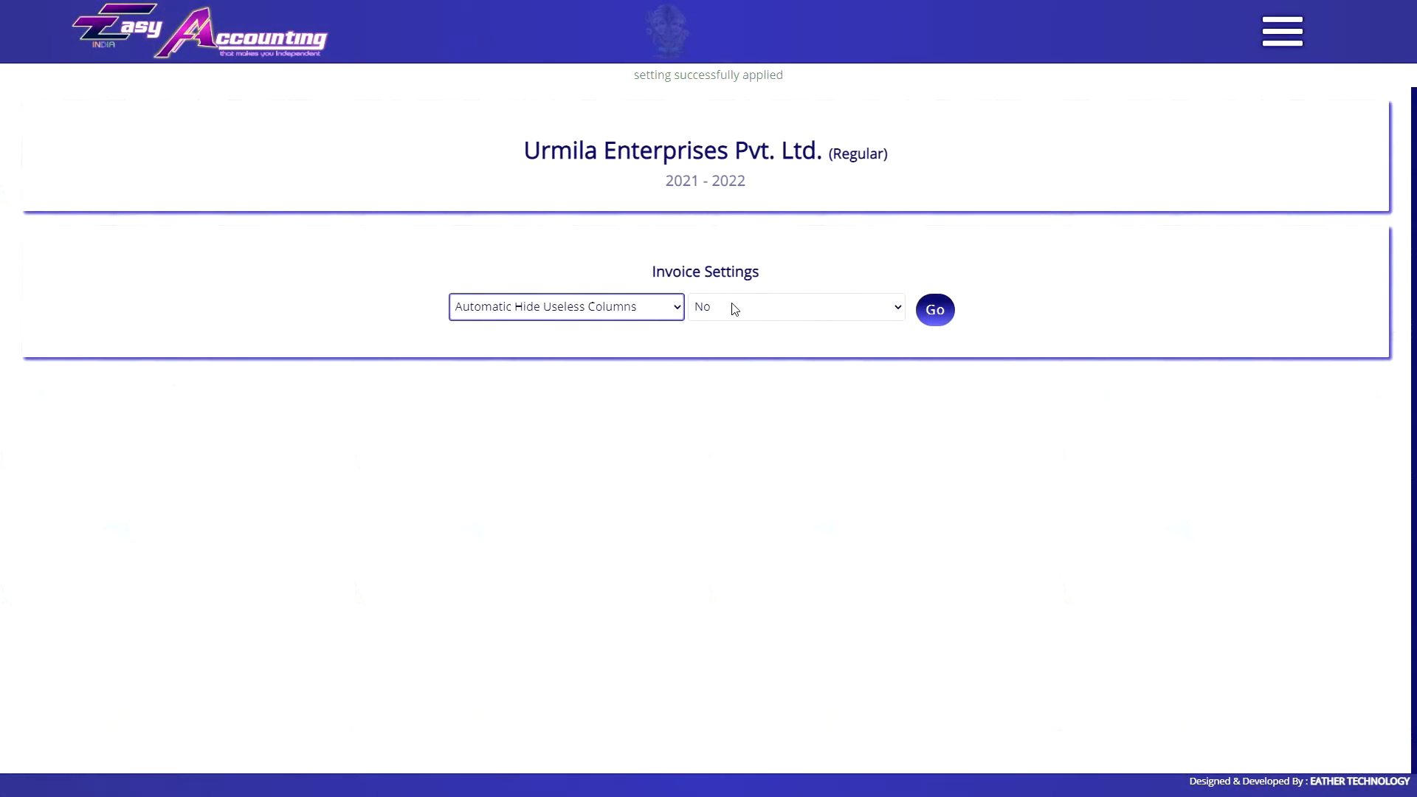
pyautogui.click(735, 306)
pyautogui.click(732, 325)
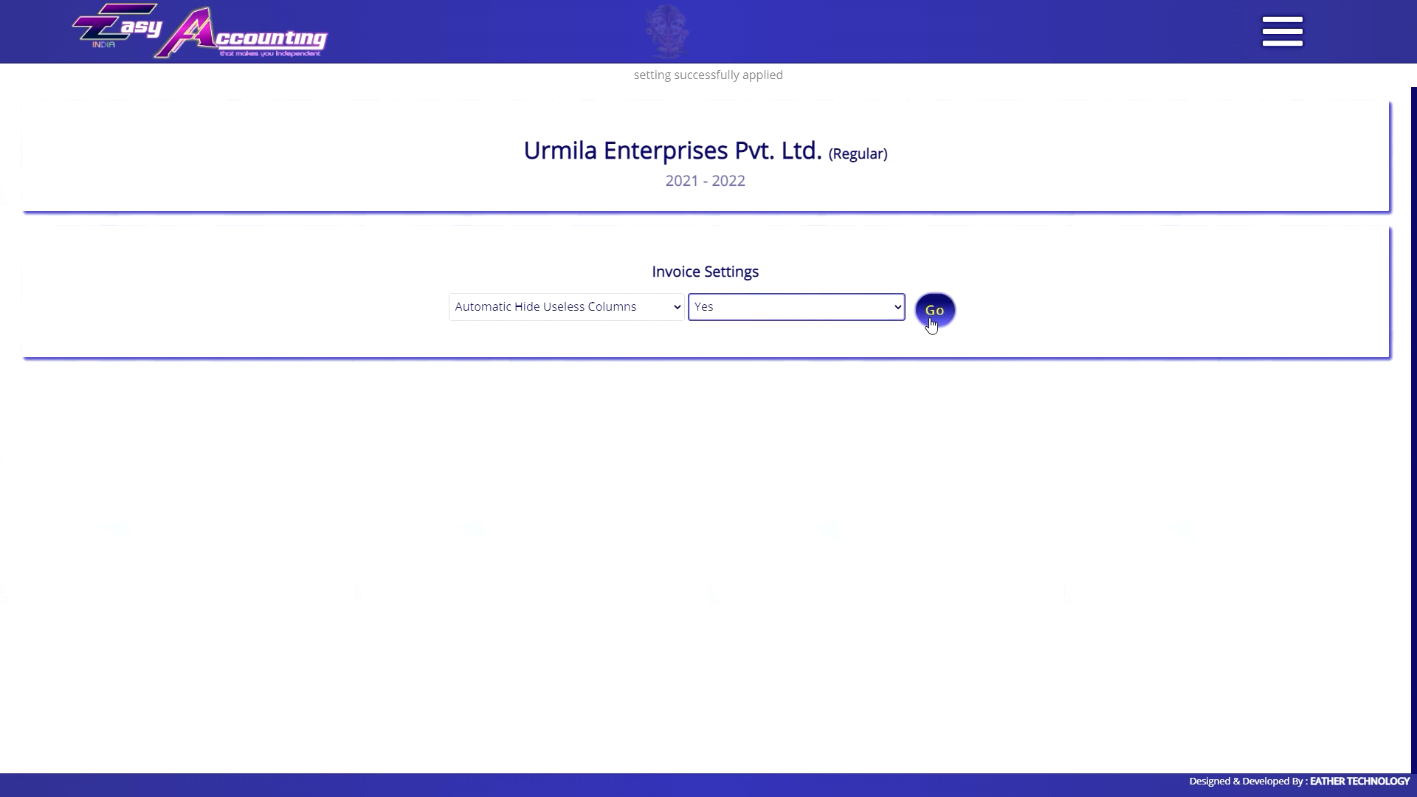
pyautogui.click(931, 314)
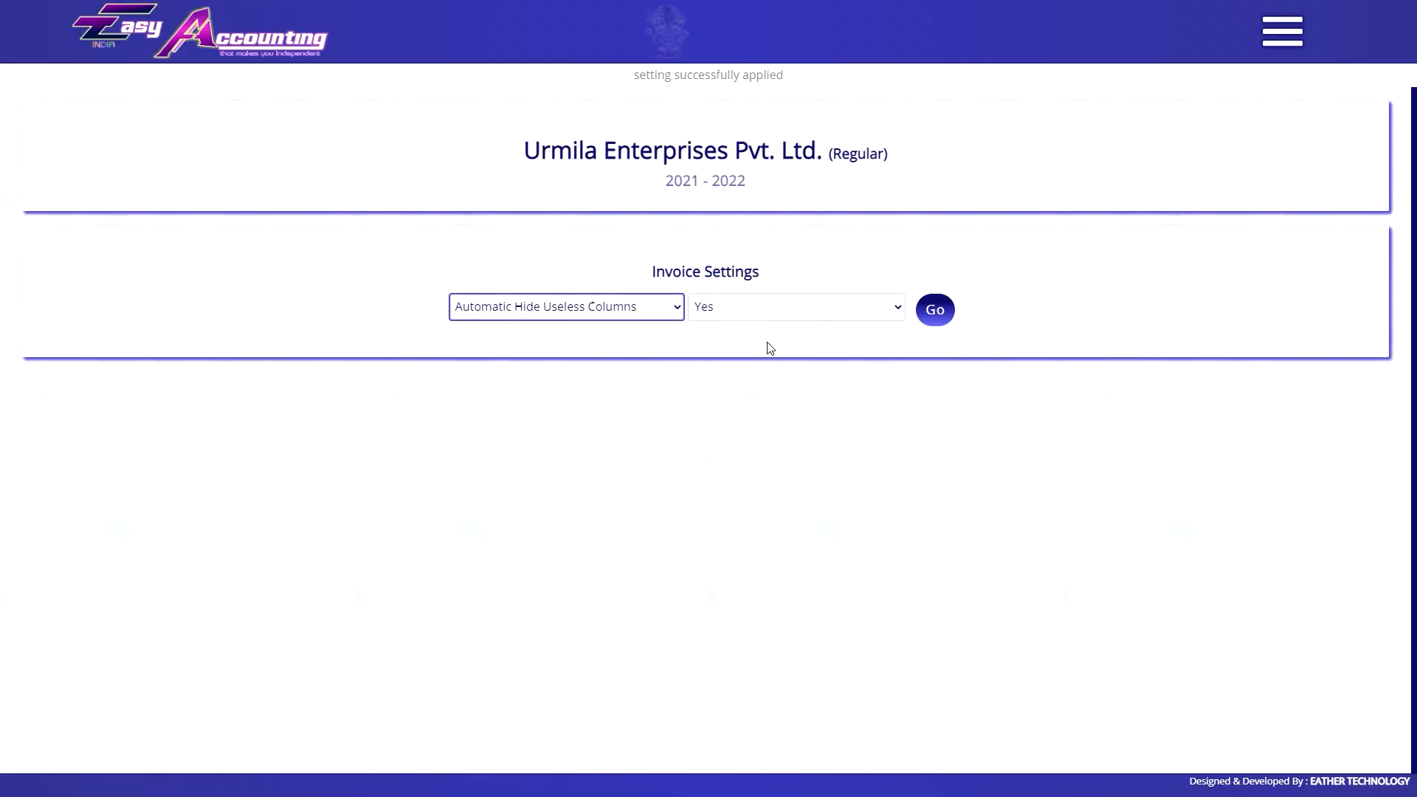
# Select Show Both Actual & Alternate Unit, then look over the stock item creation form.
pyautogui.click(590, 306)
pyautogui.scroll(-4, 565, 452)
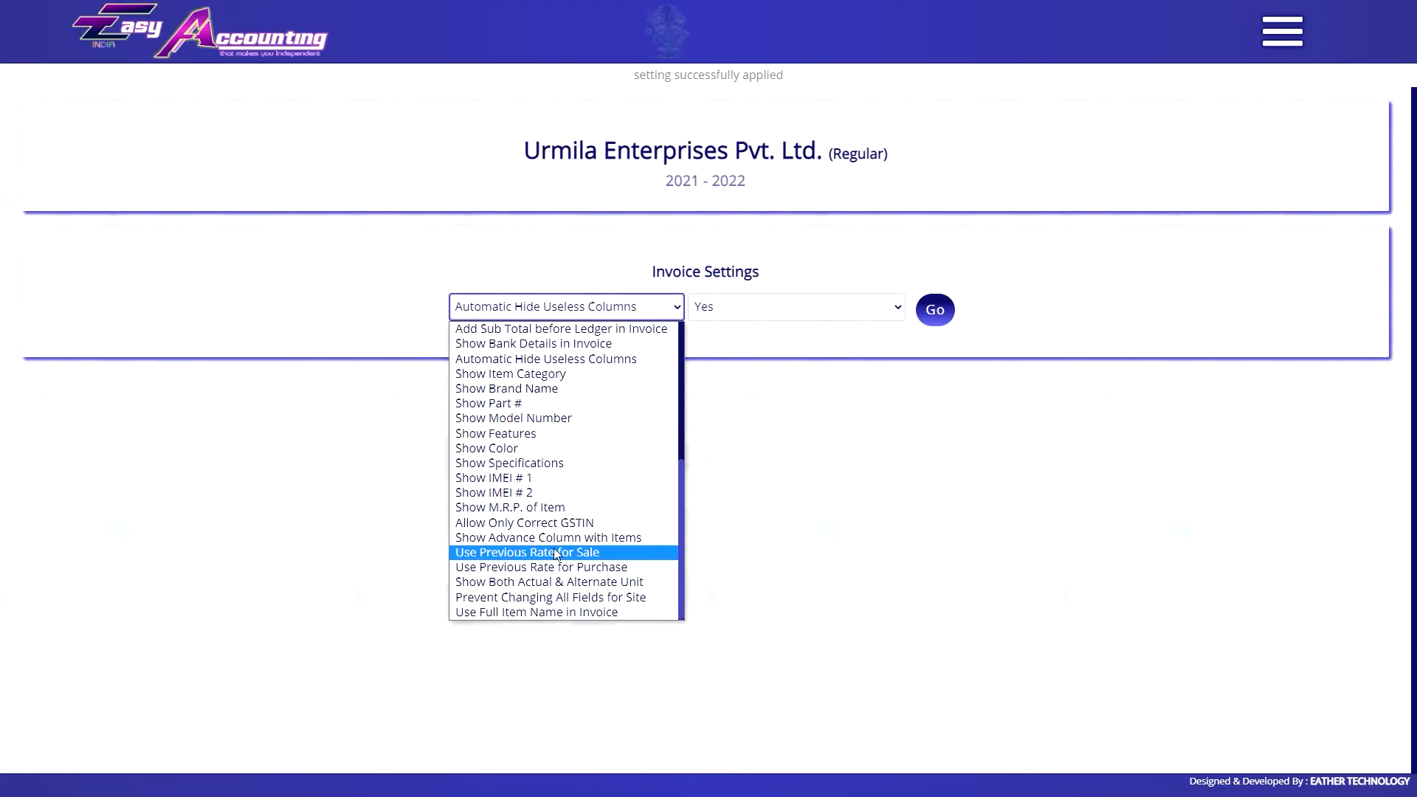
pyautogui.click(596, 582)
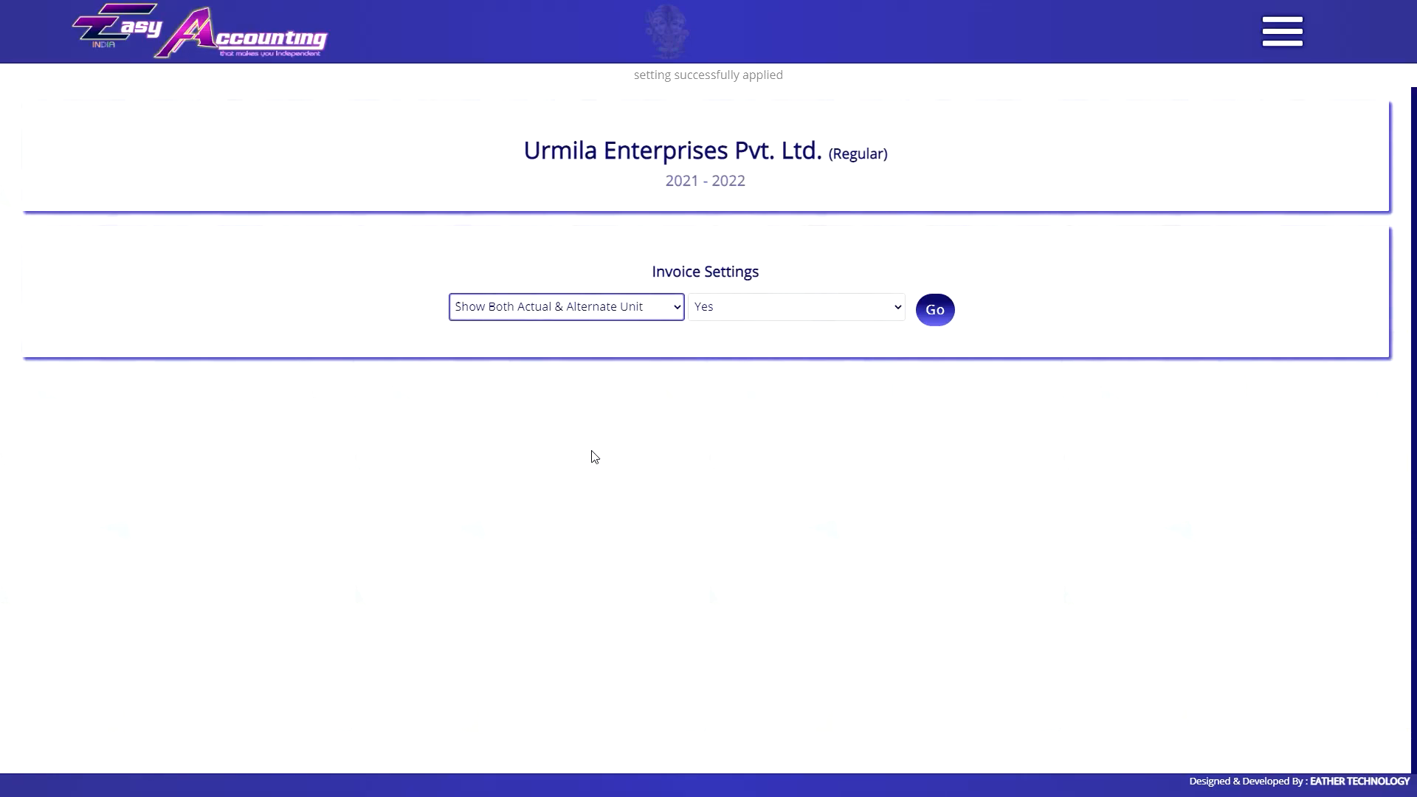
pyautogui.click(1283, 39)
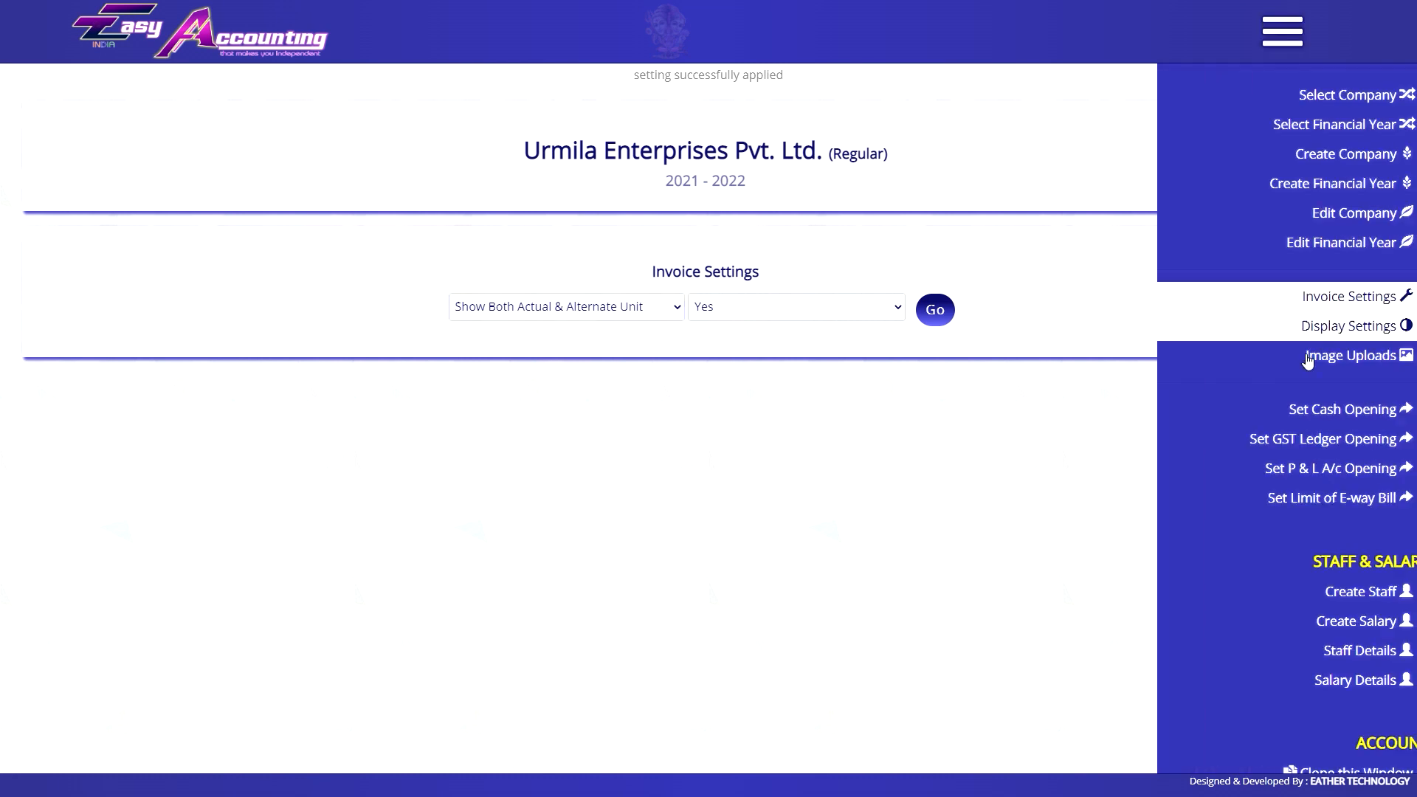
pyautogui.scroll(10, 1328, 310)
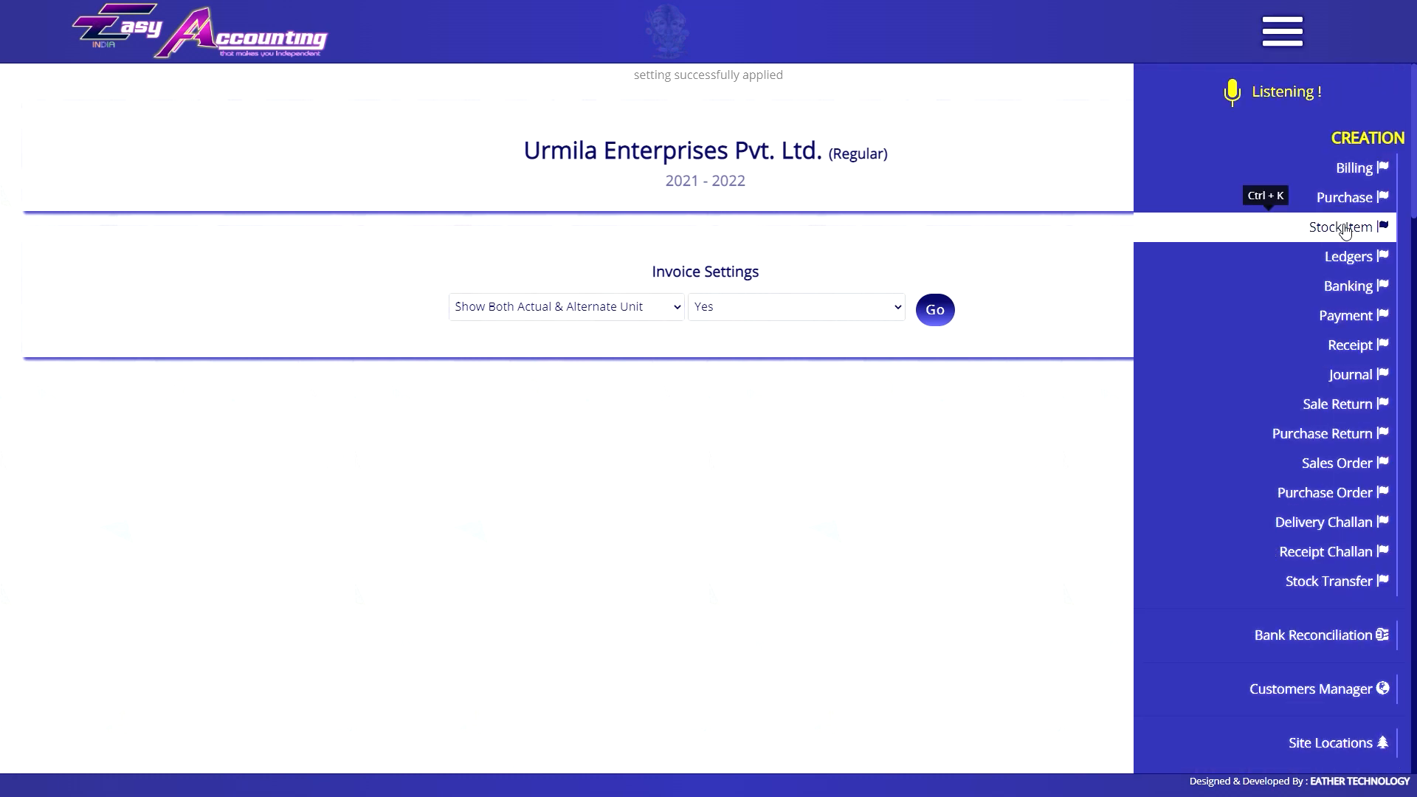
pyautogui.click(1342, 232)
pyautogui.click(271, 49)
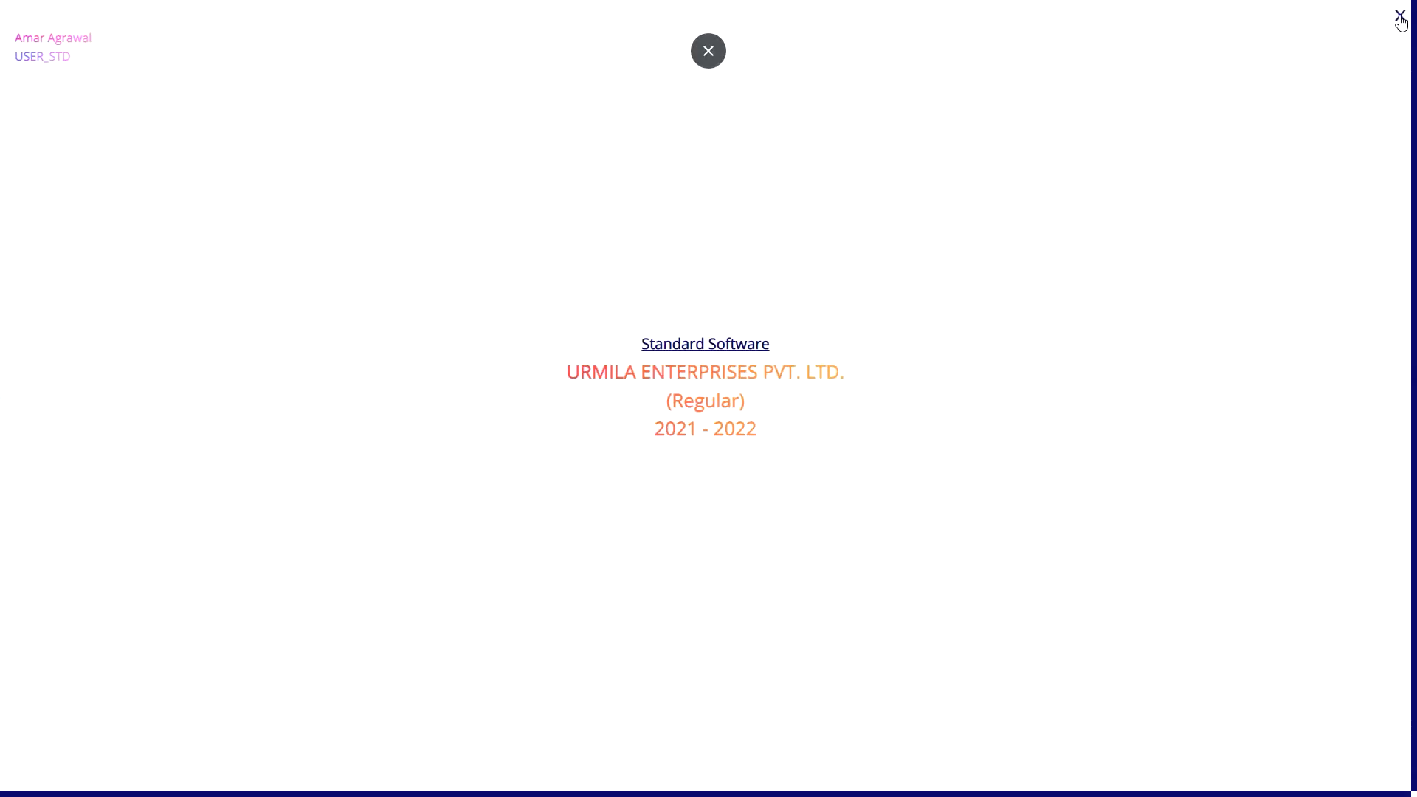
pyautogui.click(708, 49)
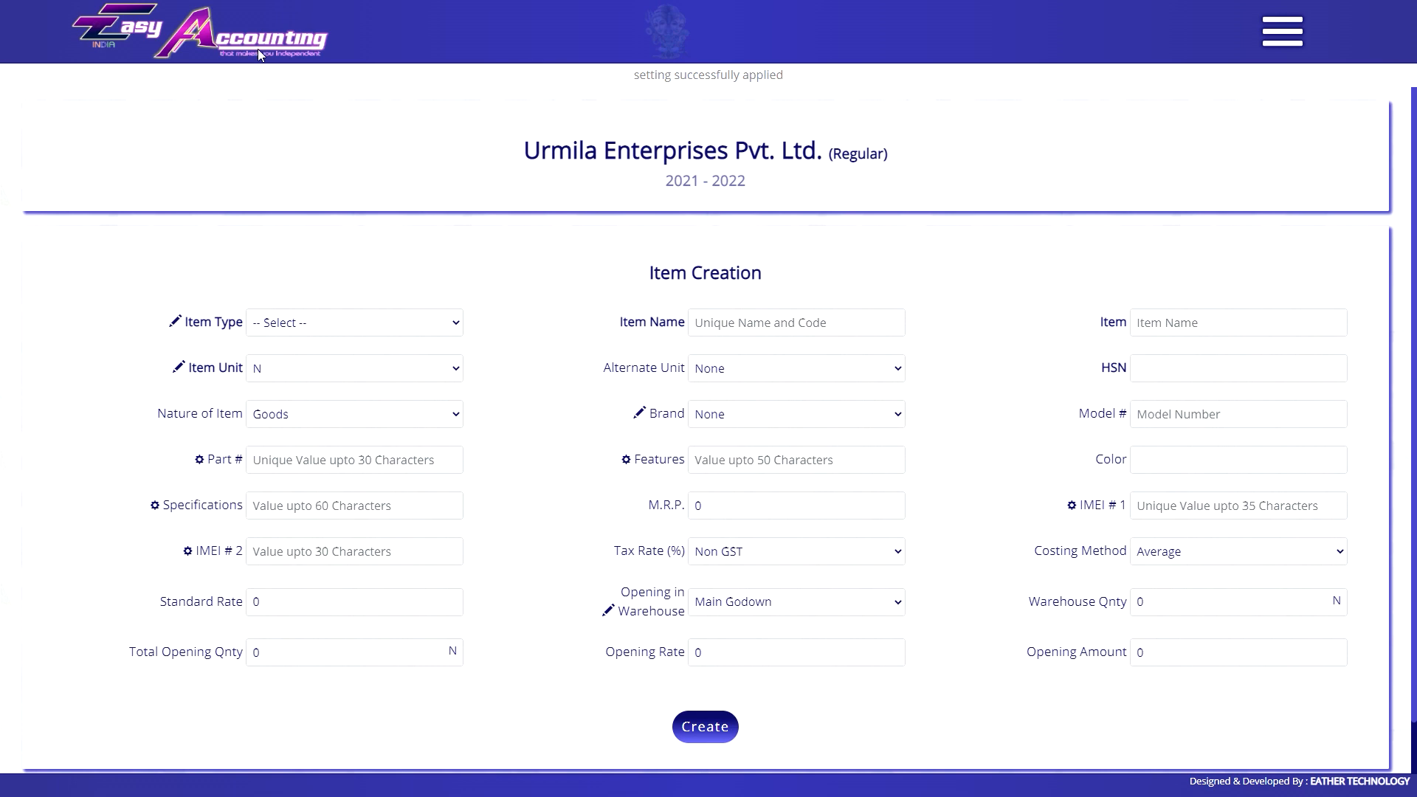
# Return to Invoice Settings and pick Set Declaration of Delivery Challan.
pyautogui.click(1287, 33)
pyautogui.moveTo(1414, 170); pyautogui.dragTo(1414, 754)
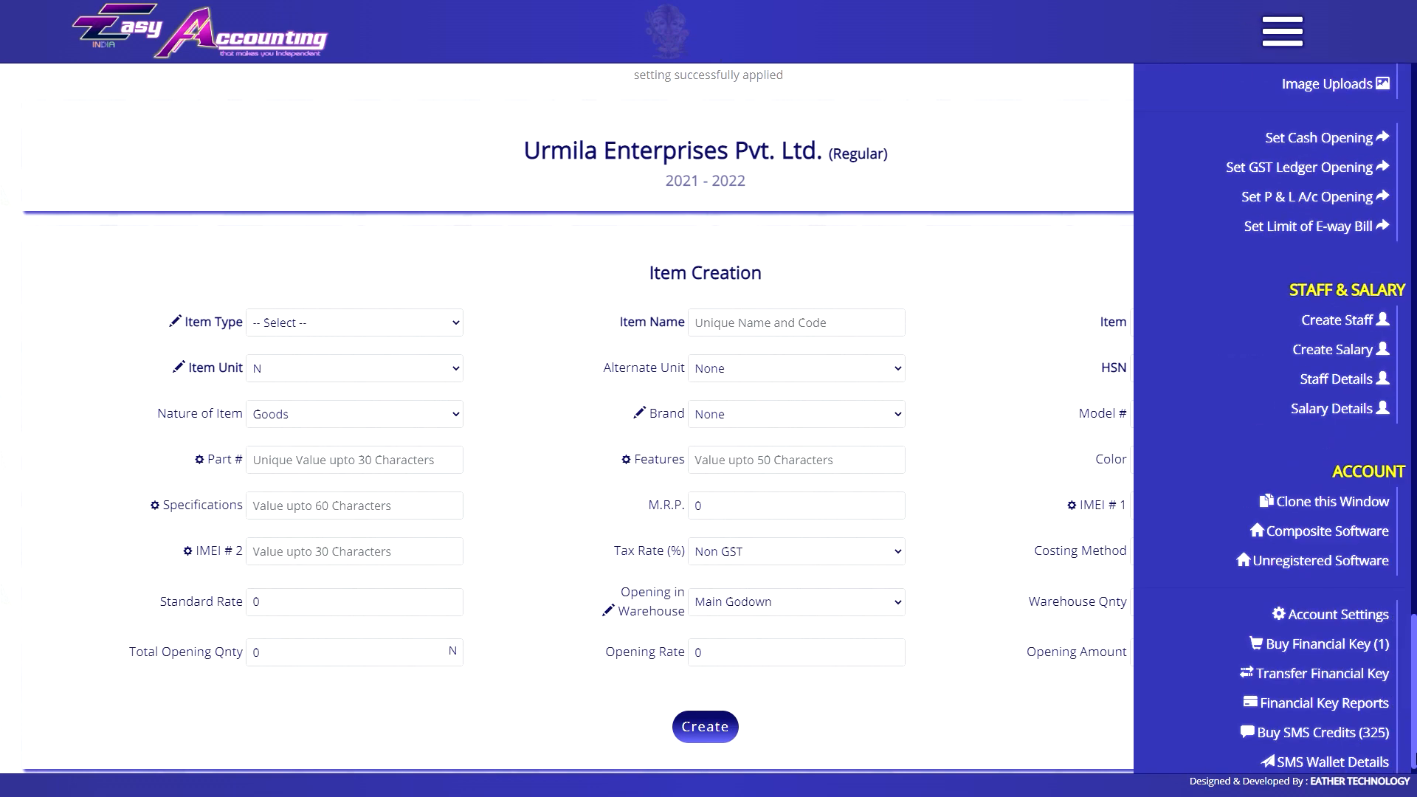
pyautogui.click(1331, 614)
pyautogui.click(569, 307)
pyautogui.click(516, 325)
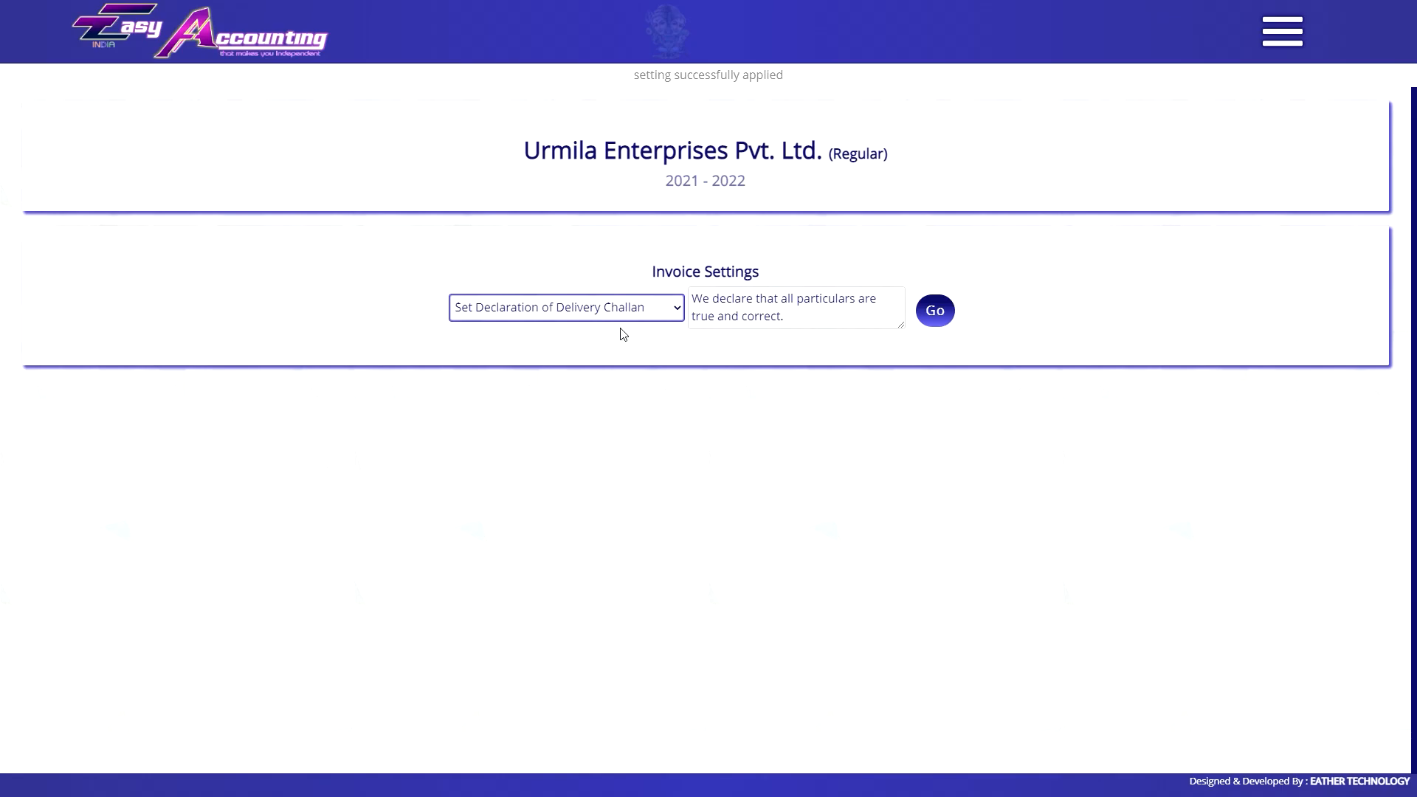
# Choose Set Declaration of Purchase, showing 'We declare that all particulars are true and correct.'.
pyautogui.click(613, 316)
pyautogui.scroll(-5, 583, 528)
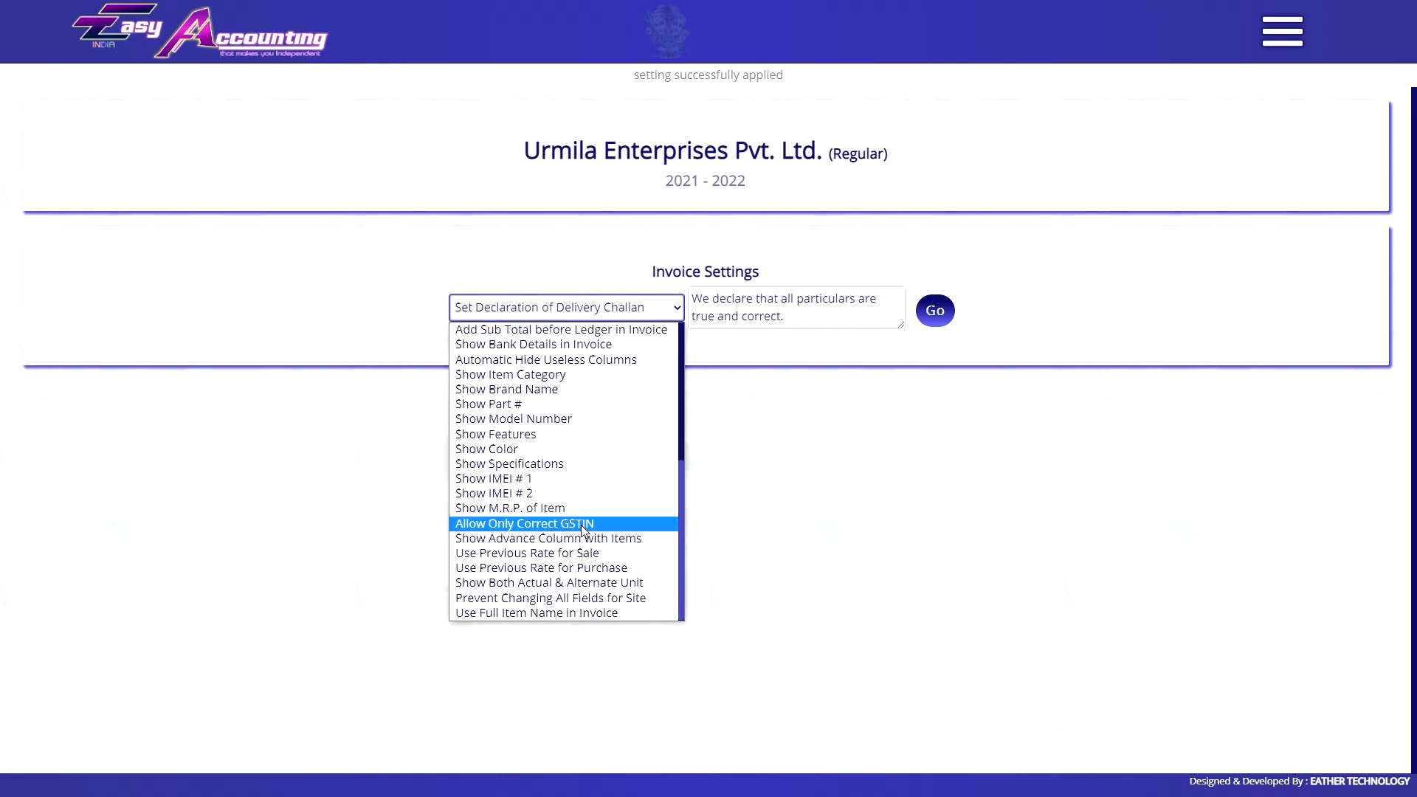
pyautogui.scroll(5, 582, 528)
pyautogui.click(797, 524)
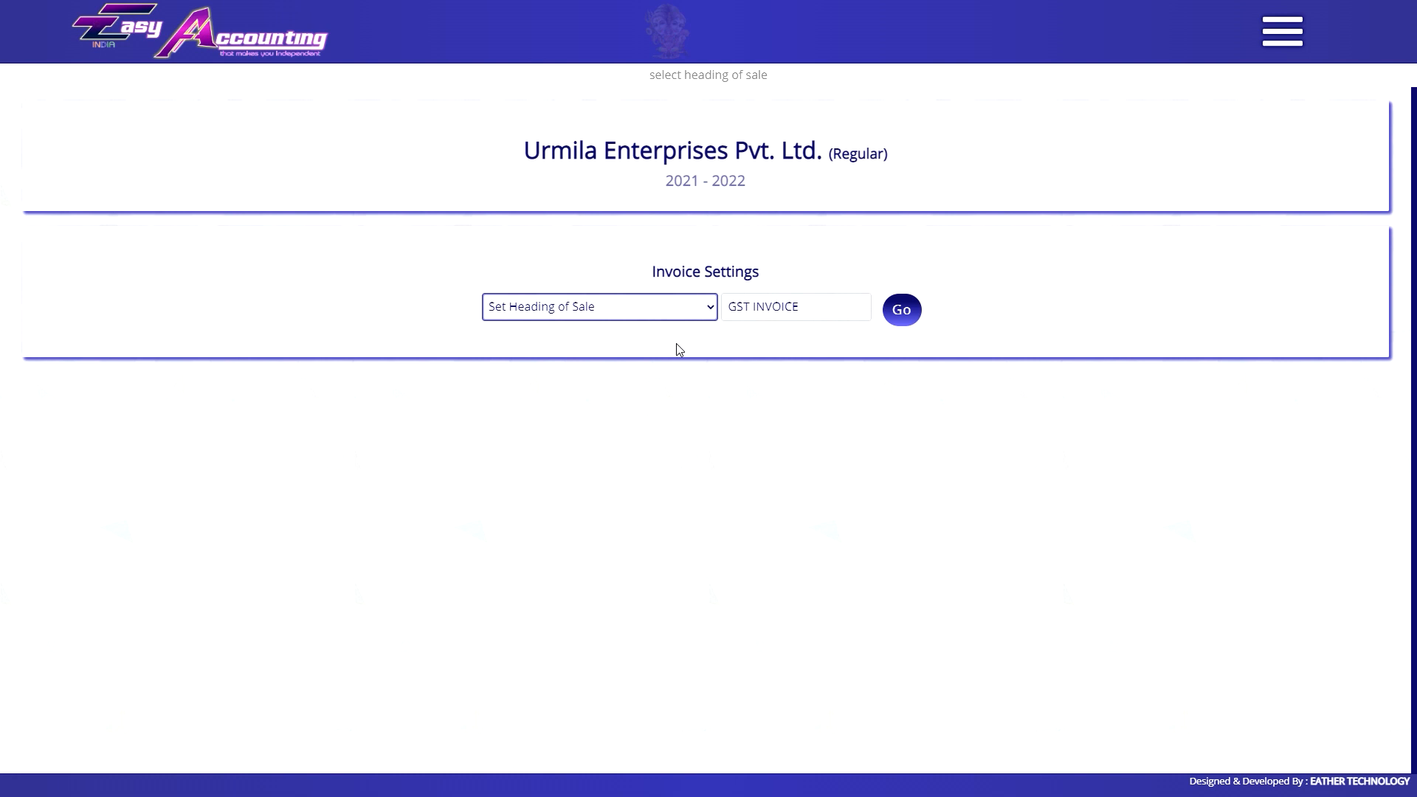
pyautogui.press('Down')
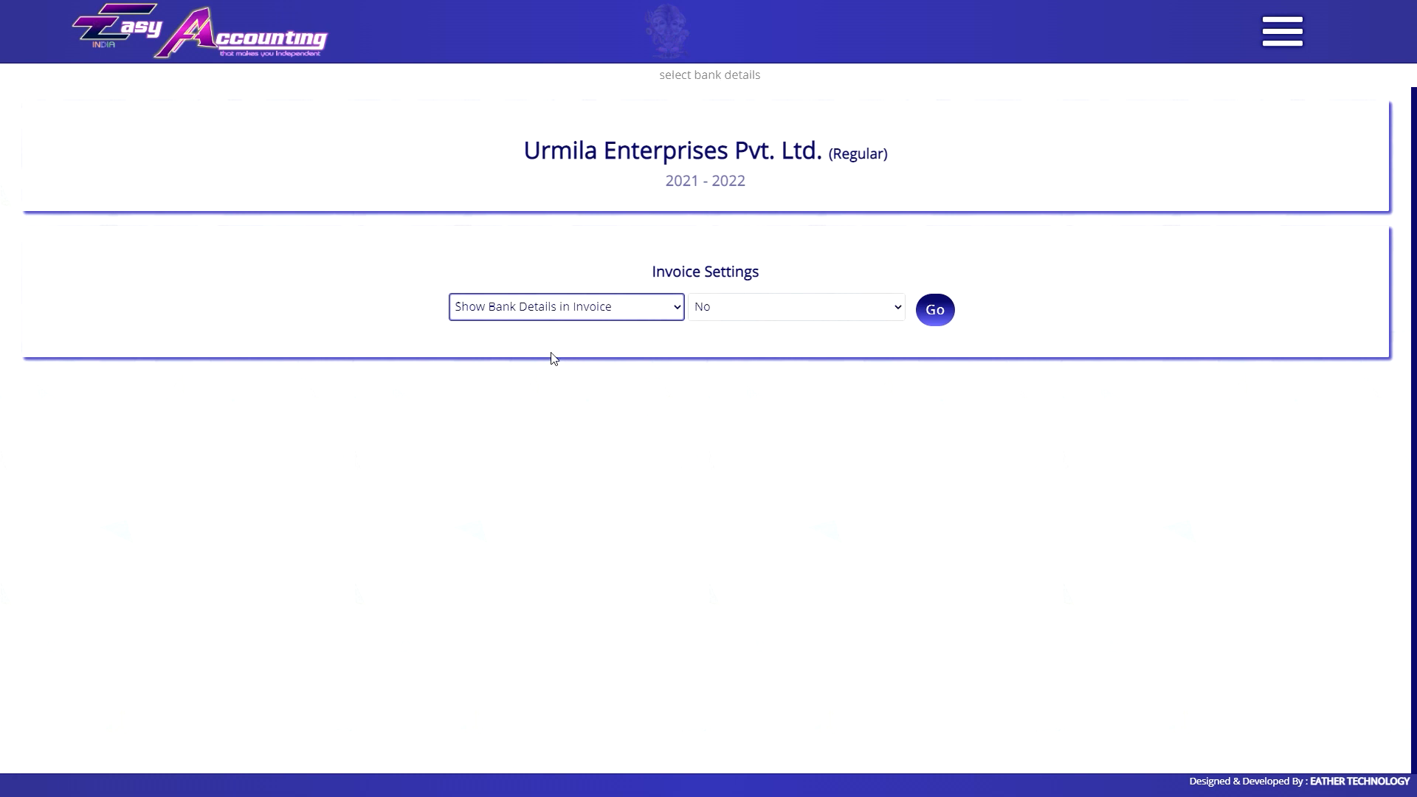
pyautogui.hotkey('alt', 'Down')
pyautogui.click(612, 468)
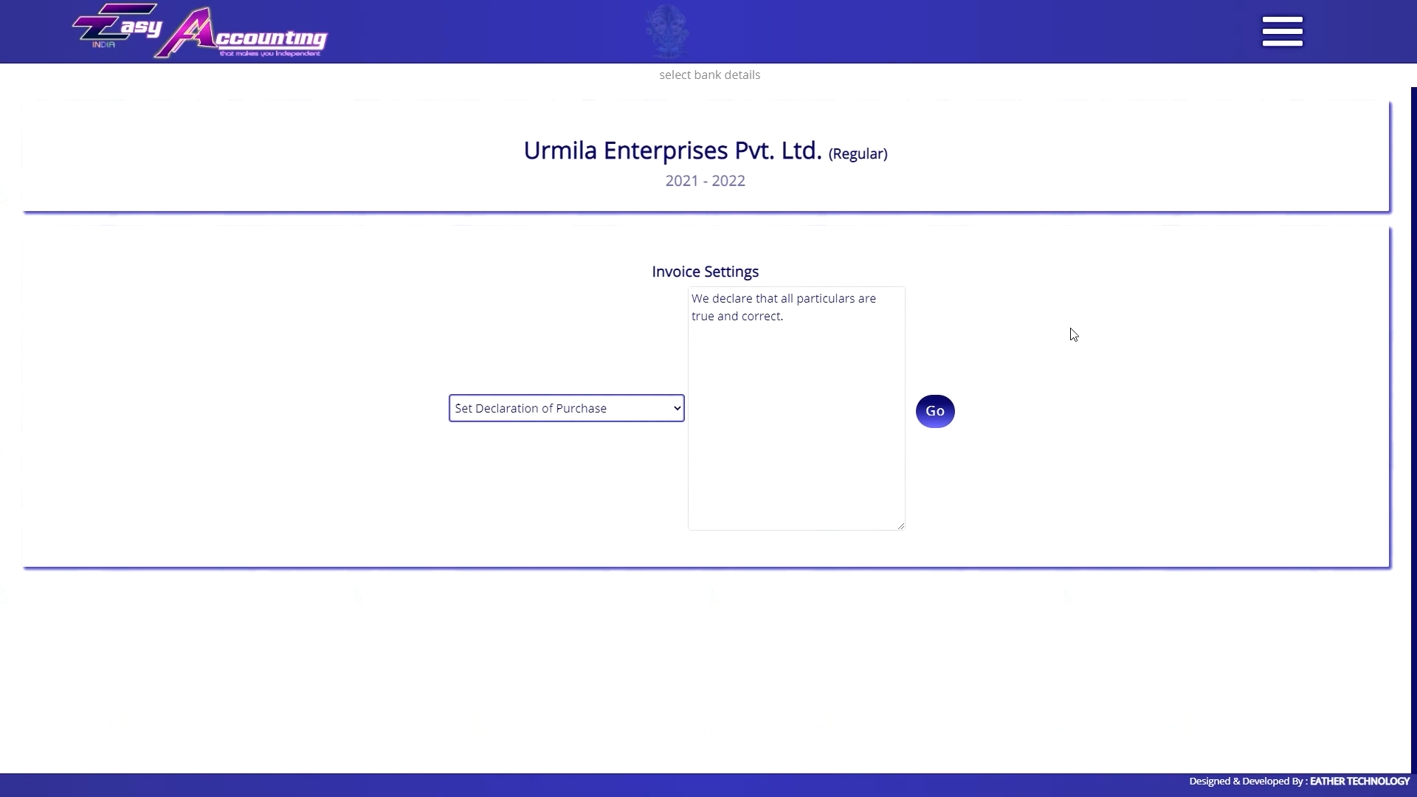
pyautogui.scroll(-15, 1073, 334)
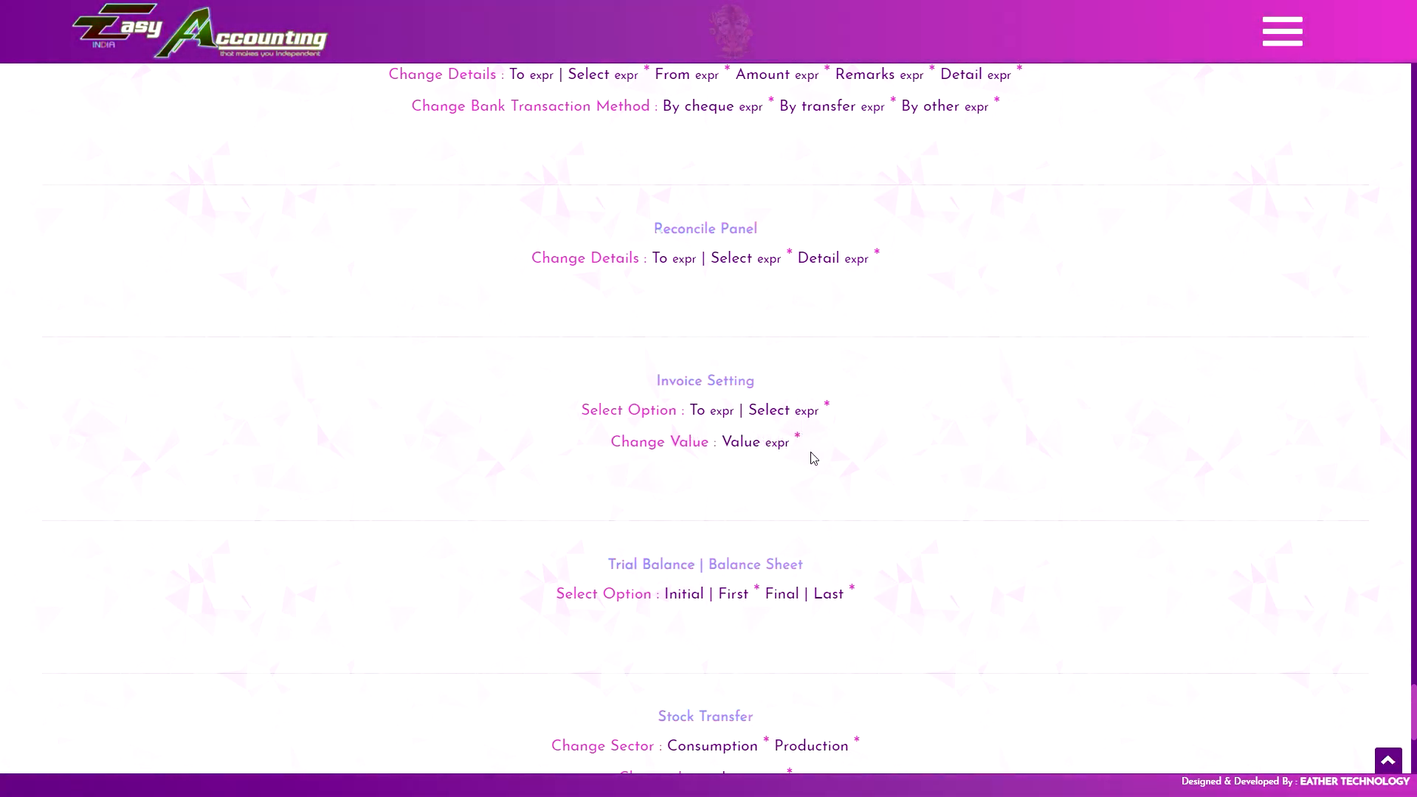
# Scroll back up to the purchase declaration text box in Invoice Settings.
pyautogui.scroll(15, 1078, 331)
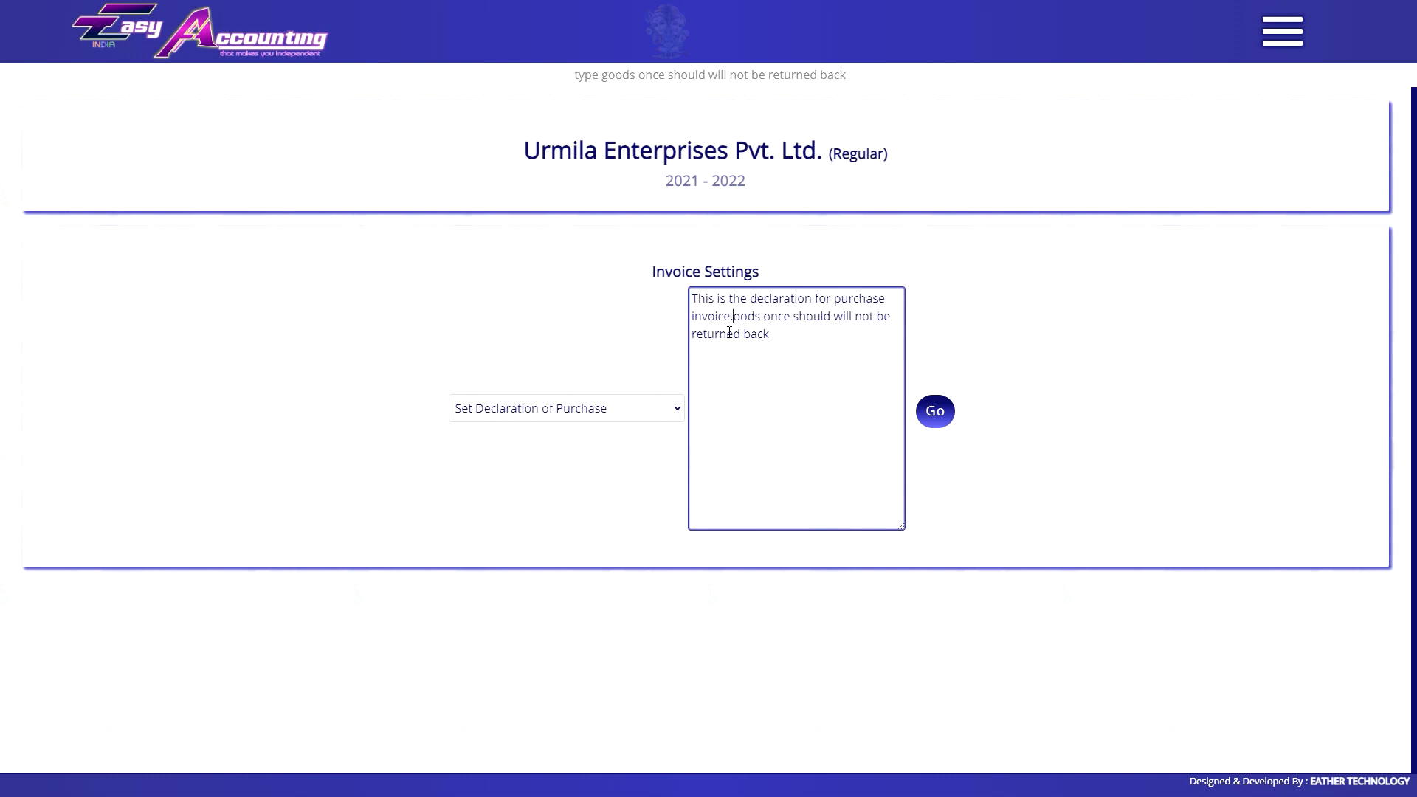
# Number the declaration as points '1.' and '2.' on separate lines and save it.
pyautogui.hotkey('ctrl', 'Home')
pyautogui.write('1.')
pyautogui.press('Down')
pyautogui.hotkey('ctrl', 'Right')
pyautogui.hotkey('ctrl', 'Right')
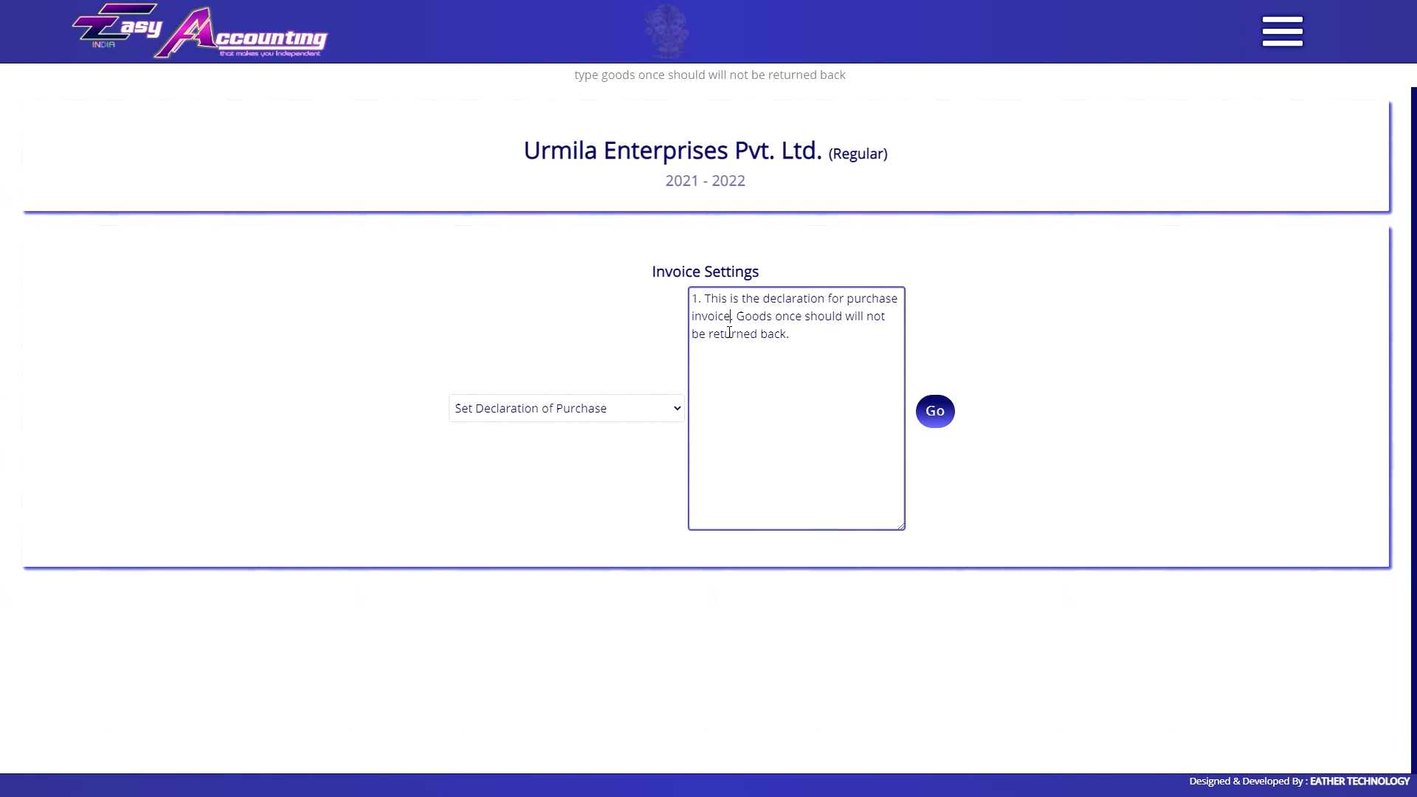
pyautogui.write('2.')
pyautogui.press('Left')
pyautogui.press('Left')
pyautogui.press('Left')
pyautogui.press('Return')
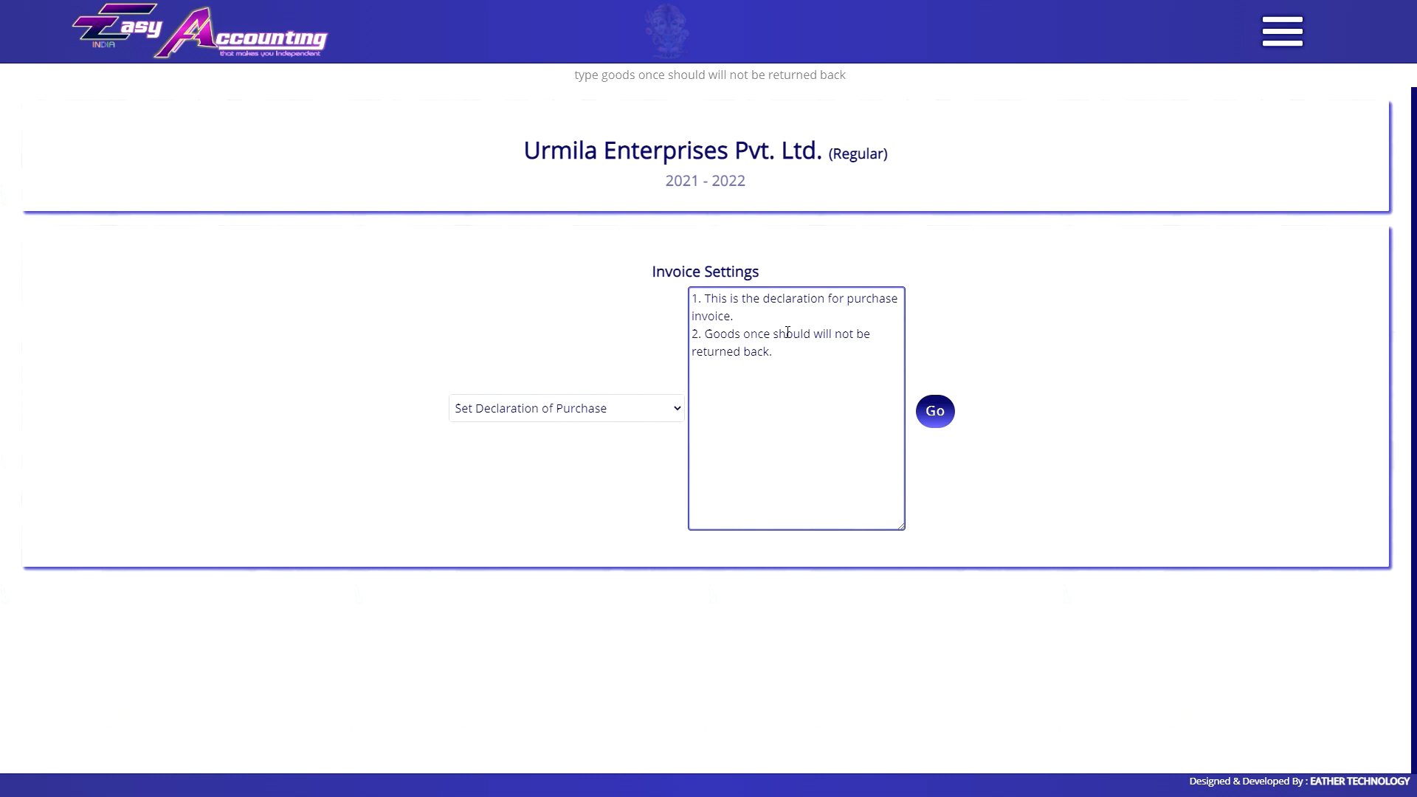
pyautogui.click(934, 411)
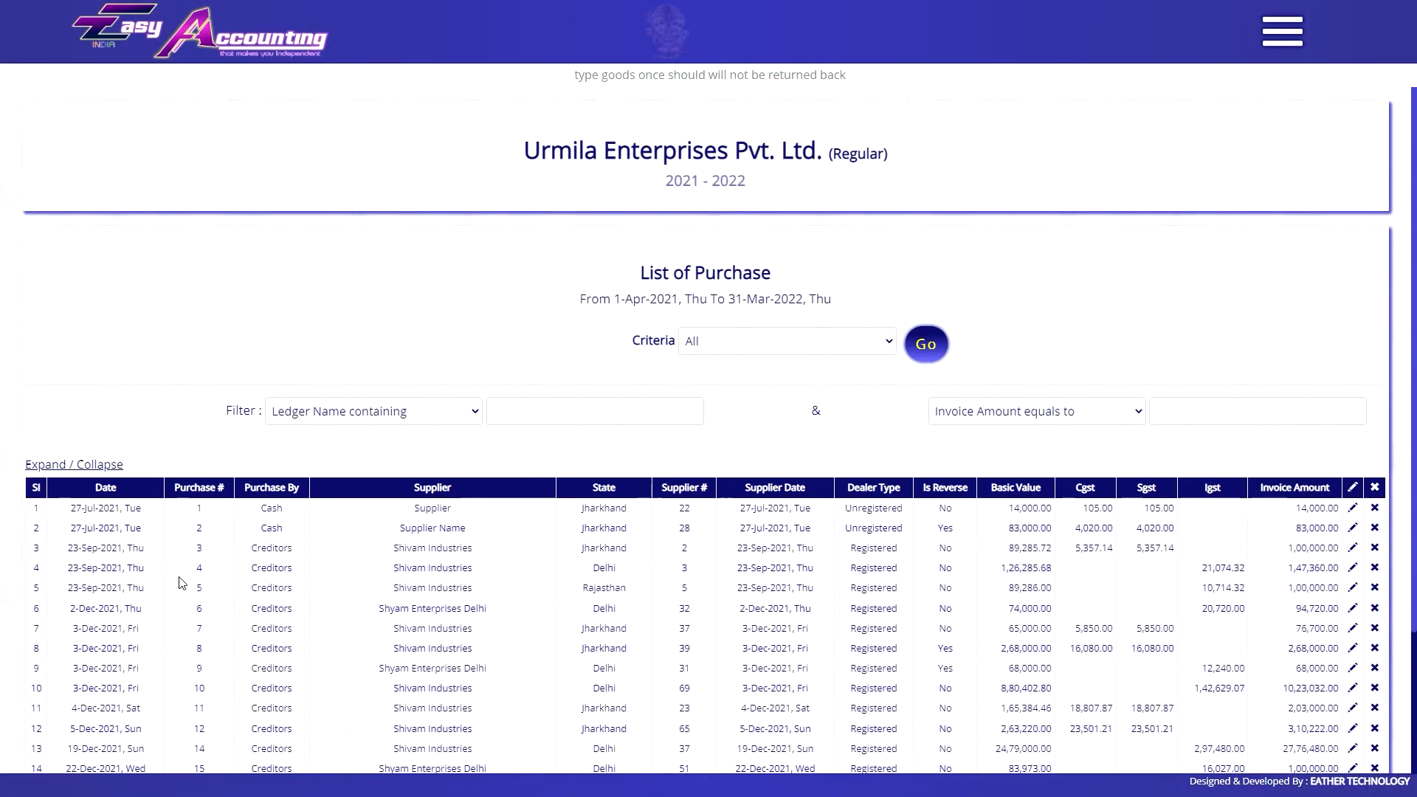
# Preview a purchase invoice to check the declaration, then open the promotional pages.
pyautogui.click(212, 552)
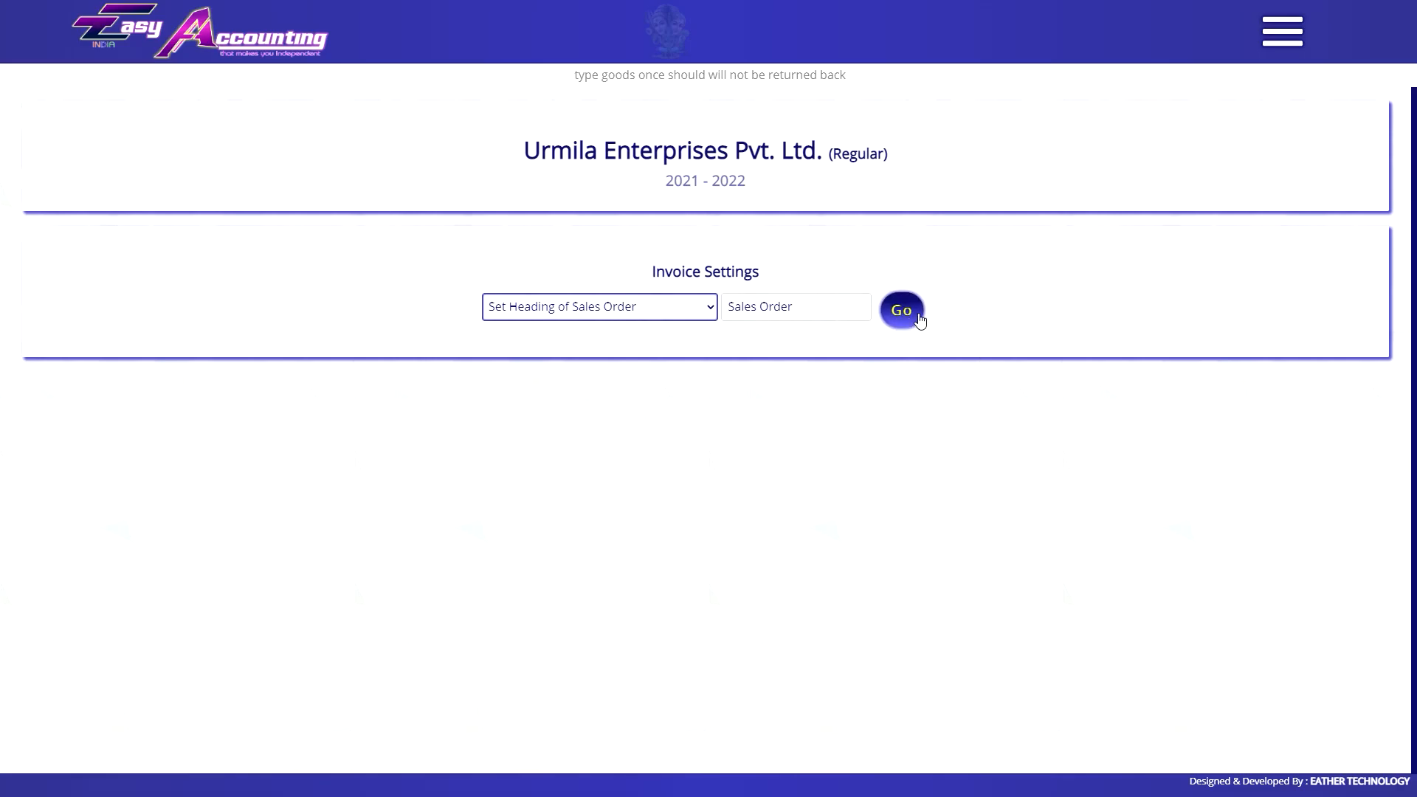
pyautogui.click(649, 315)
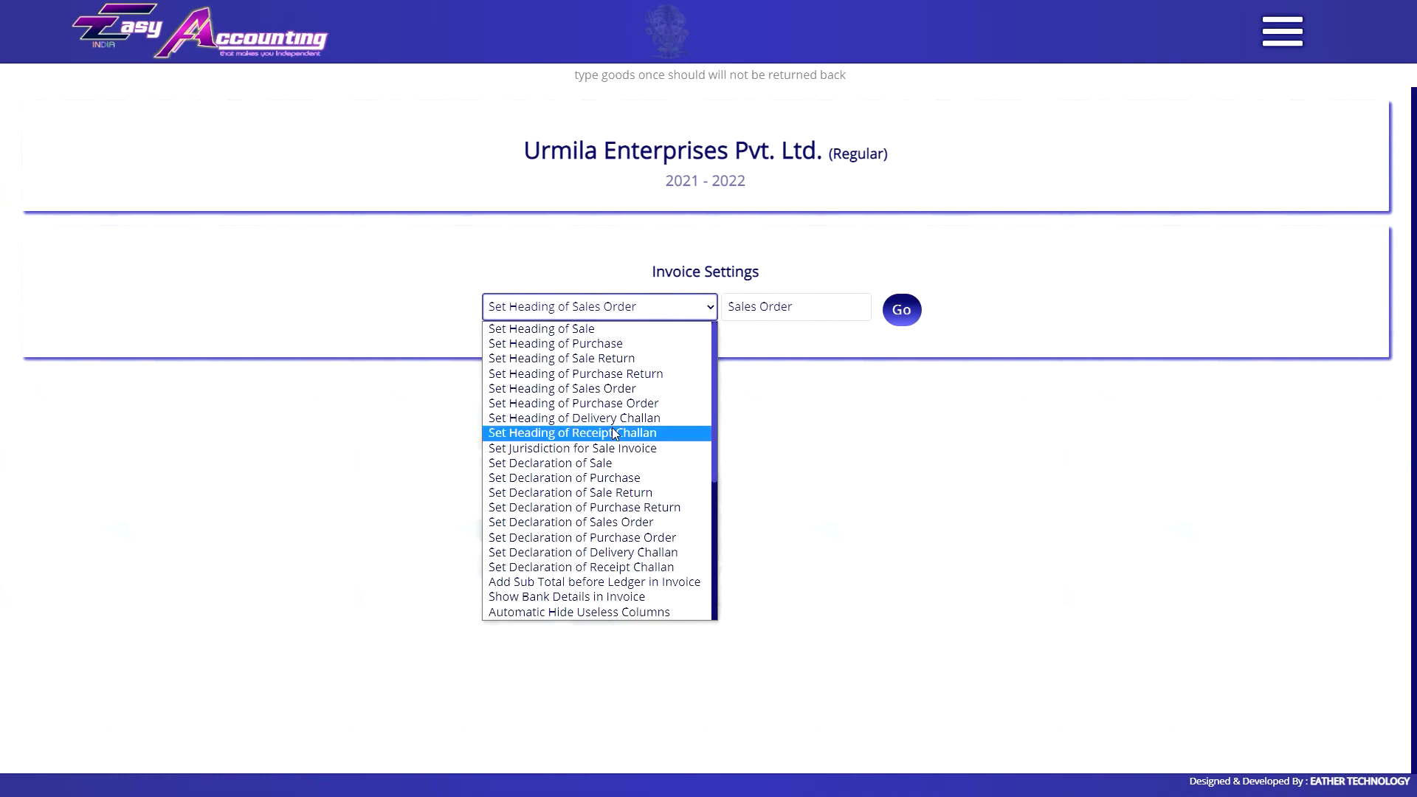
pyautogui.scroll(-4, 607, 473)
pyautogui.click(853, 411)
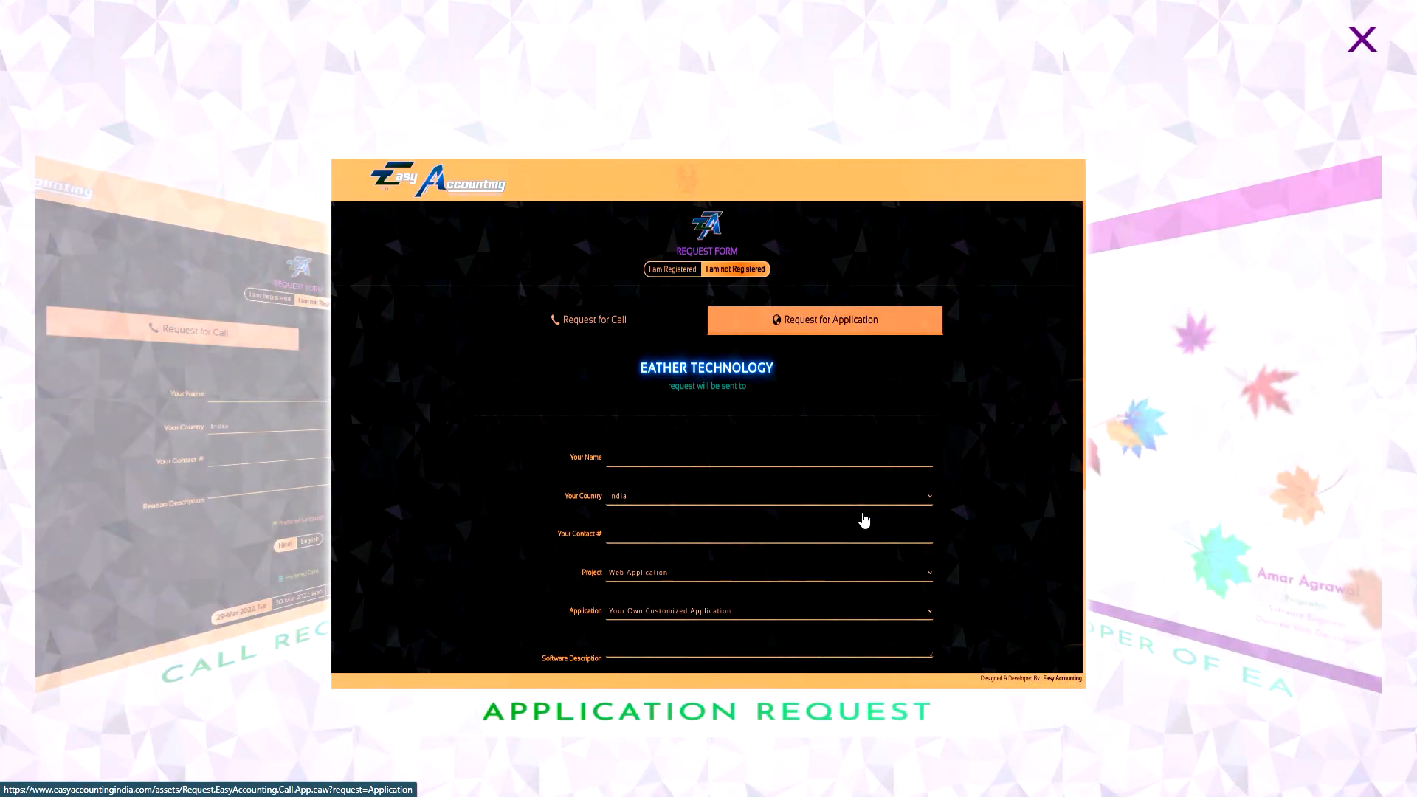
# Rotate the carousel to Payment & EMI Info, open it and scroll to EMI Plans.
pyautogui.click(1366, 443)
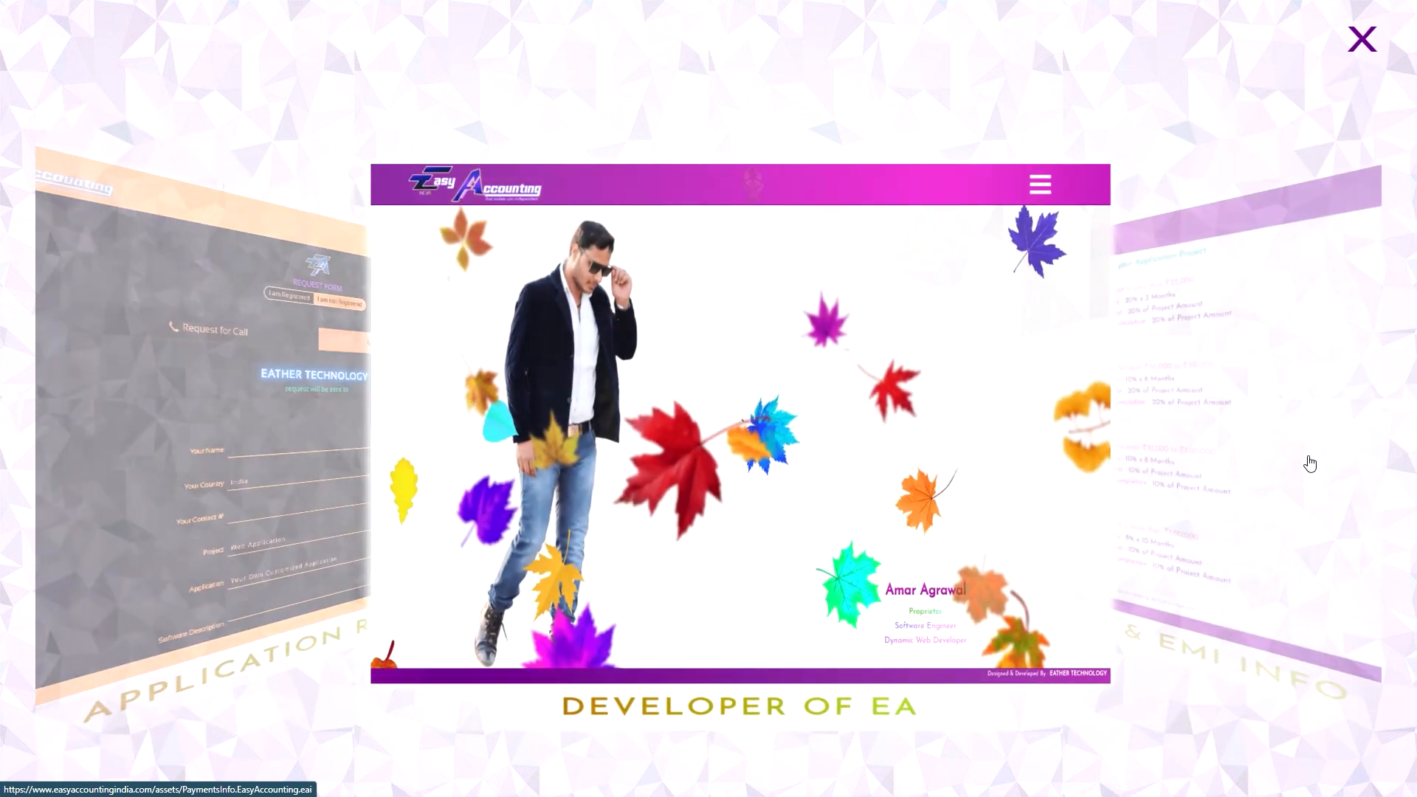
pyautogui.click(1300, 465)
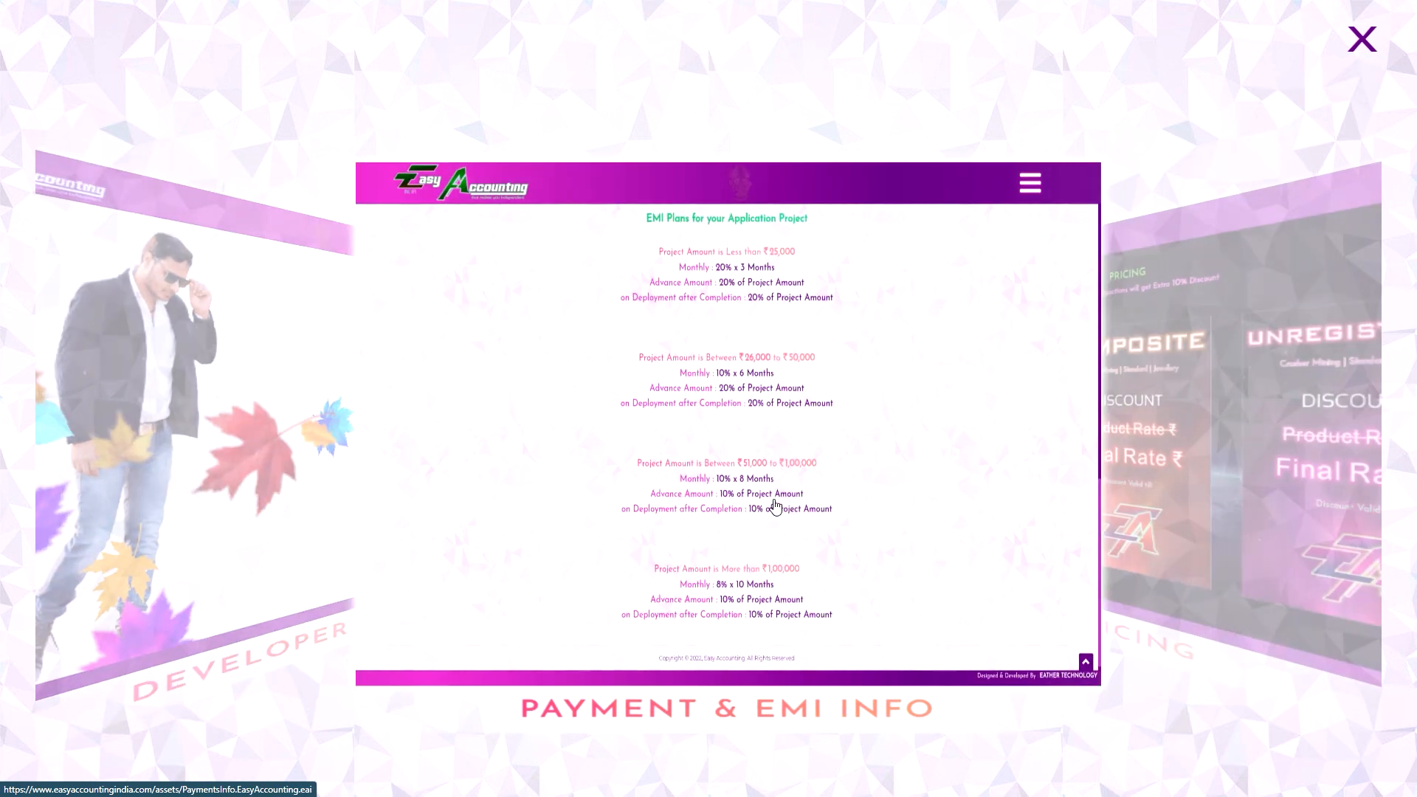
pyautogui.click(775, 506)
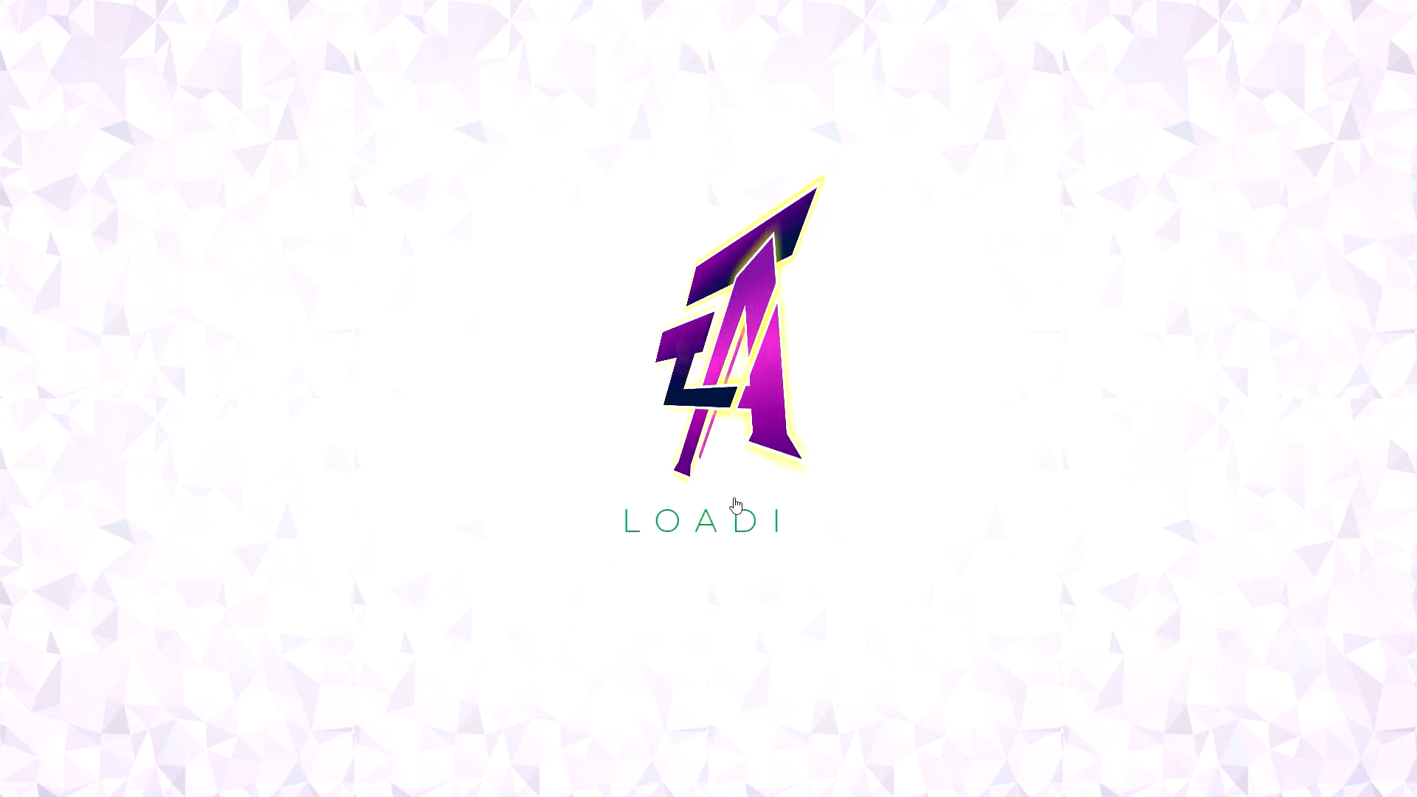
pyautogui.scroll(-12, 751, 461)
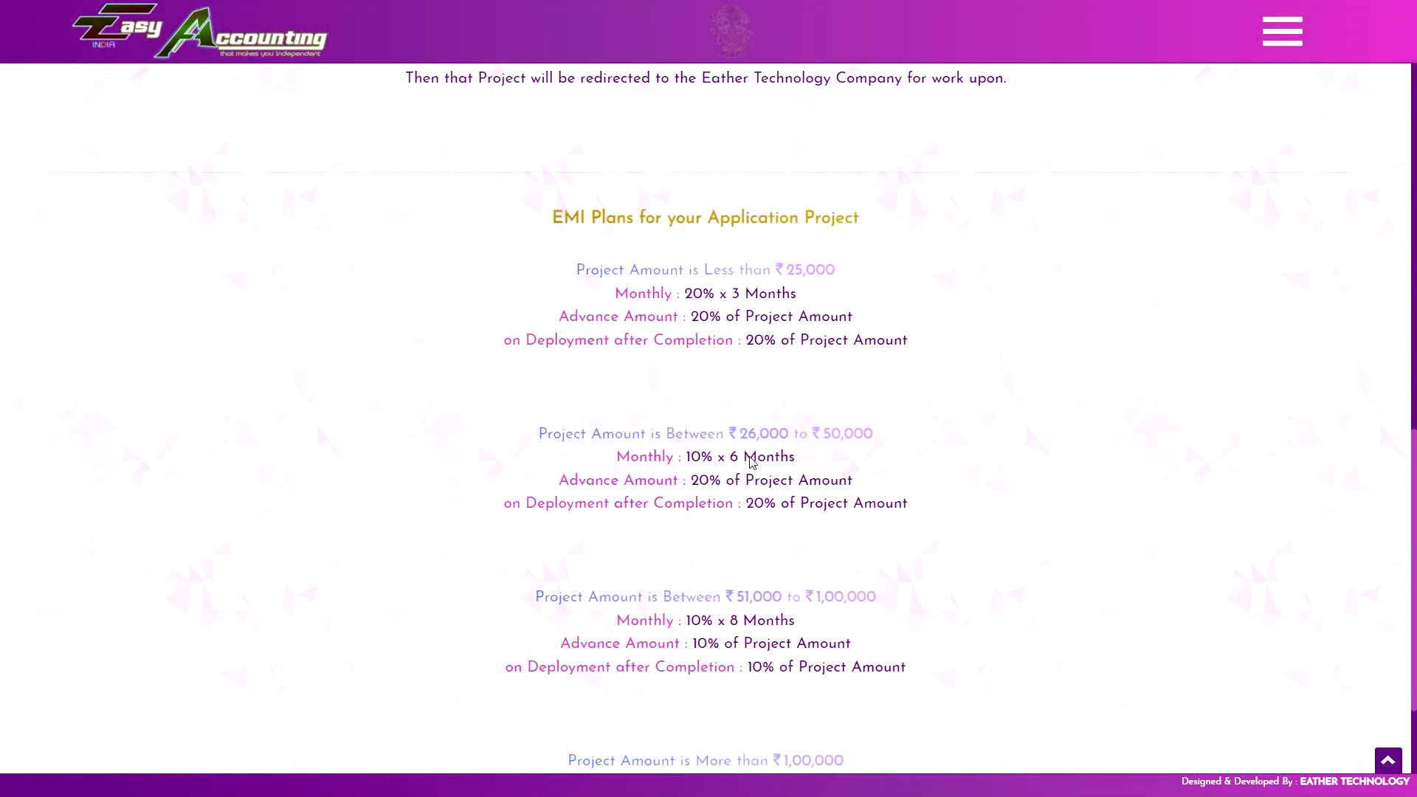